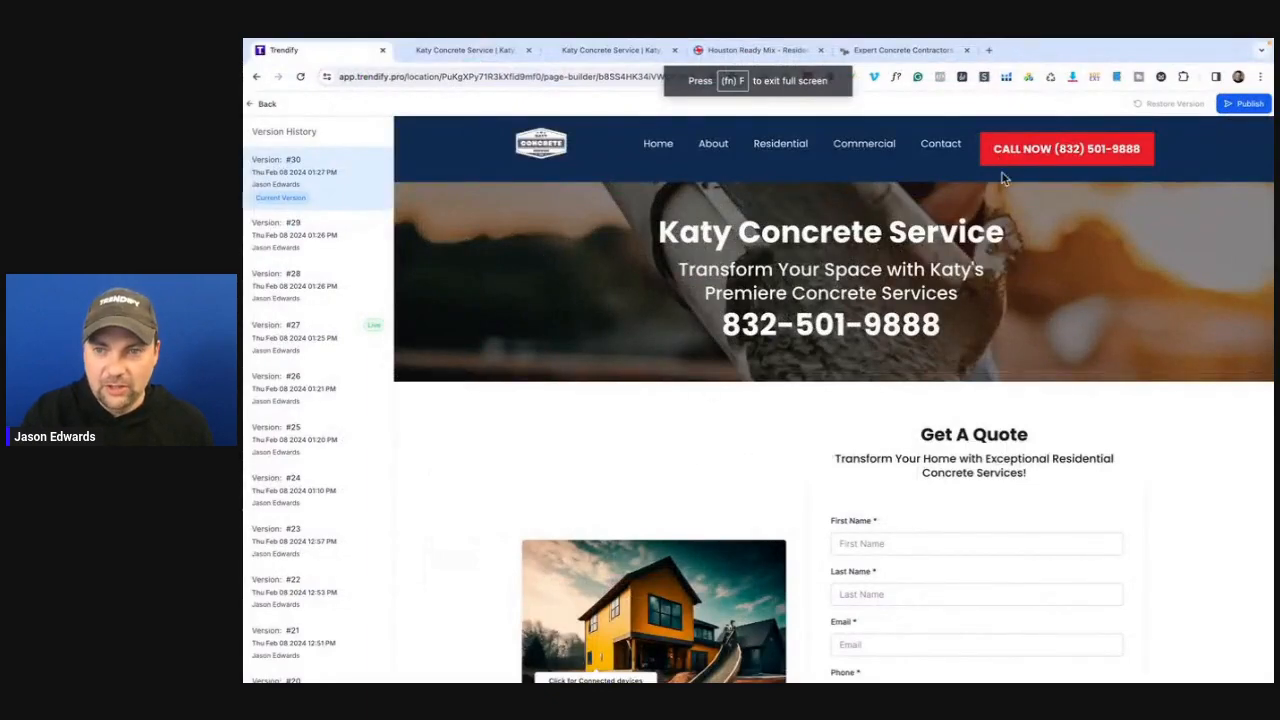
# - Review the current version of the Katy Concrete Service page from the header through the quote form, services and FAQs
pyautogui.scroll(-3, 925, 410)
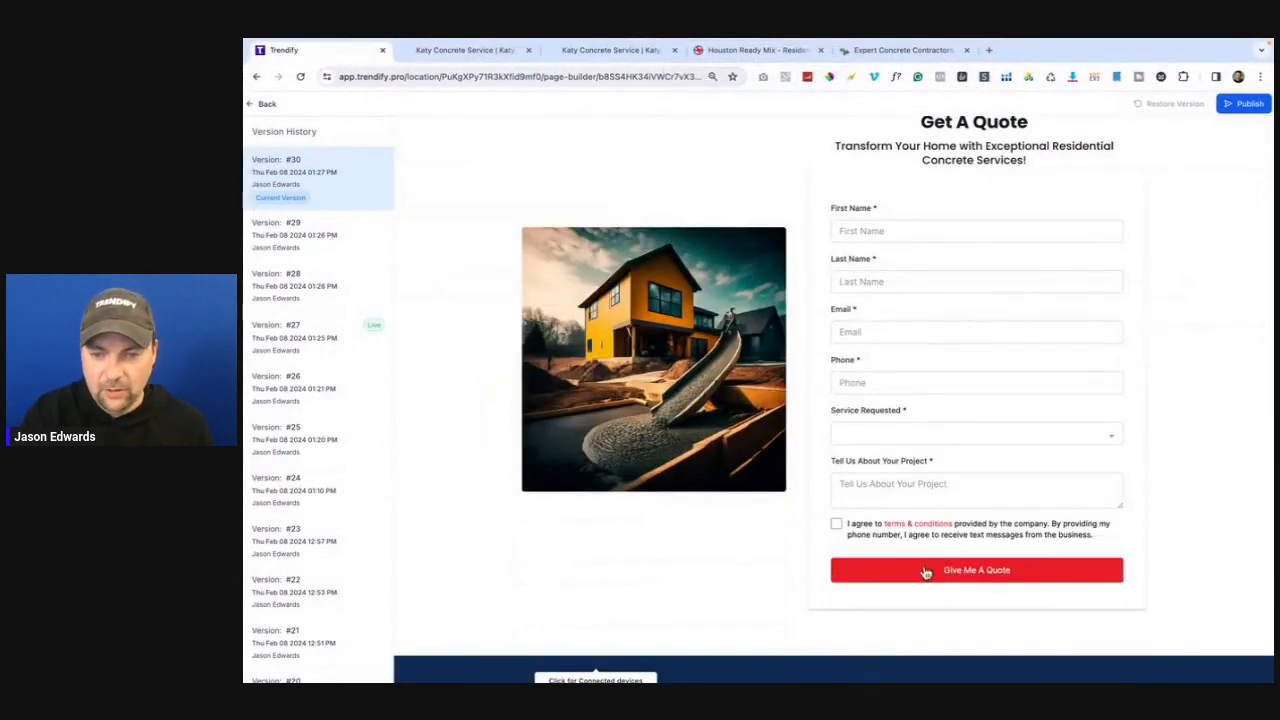
pyautogui.scroll(-3, 953, 576)
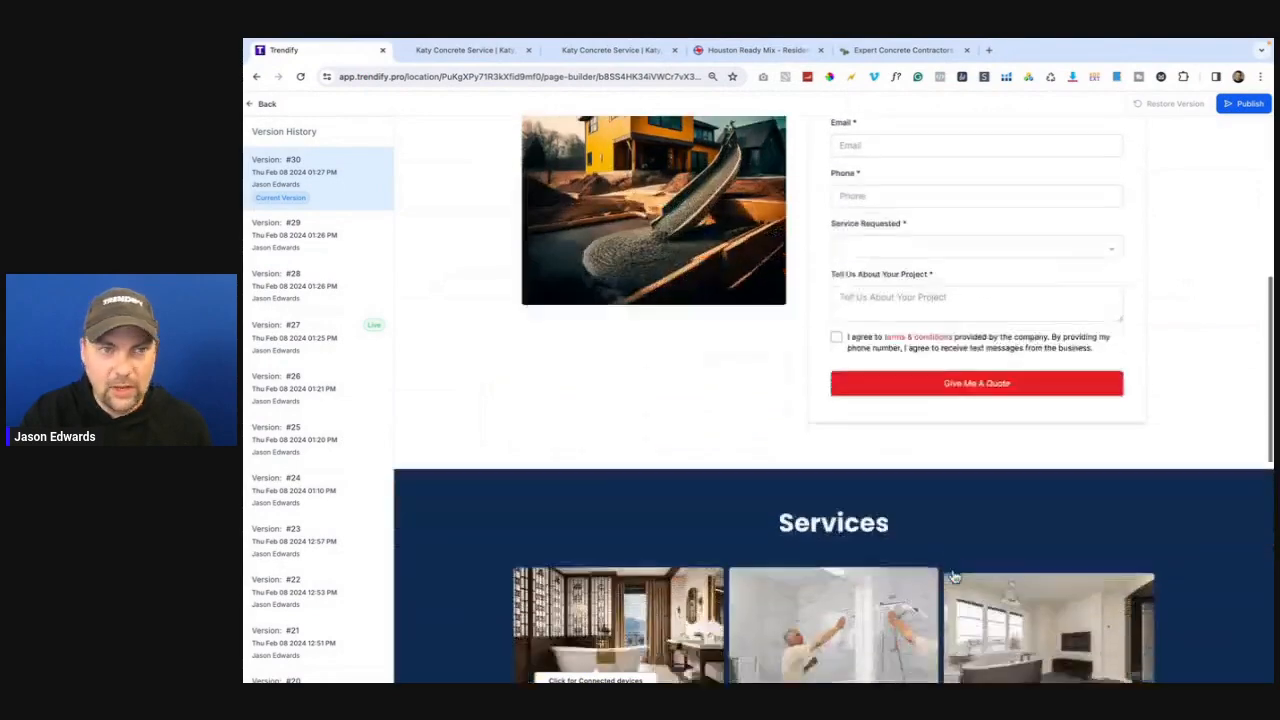
pyautogui.scroll(-3, 906, 484)
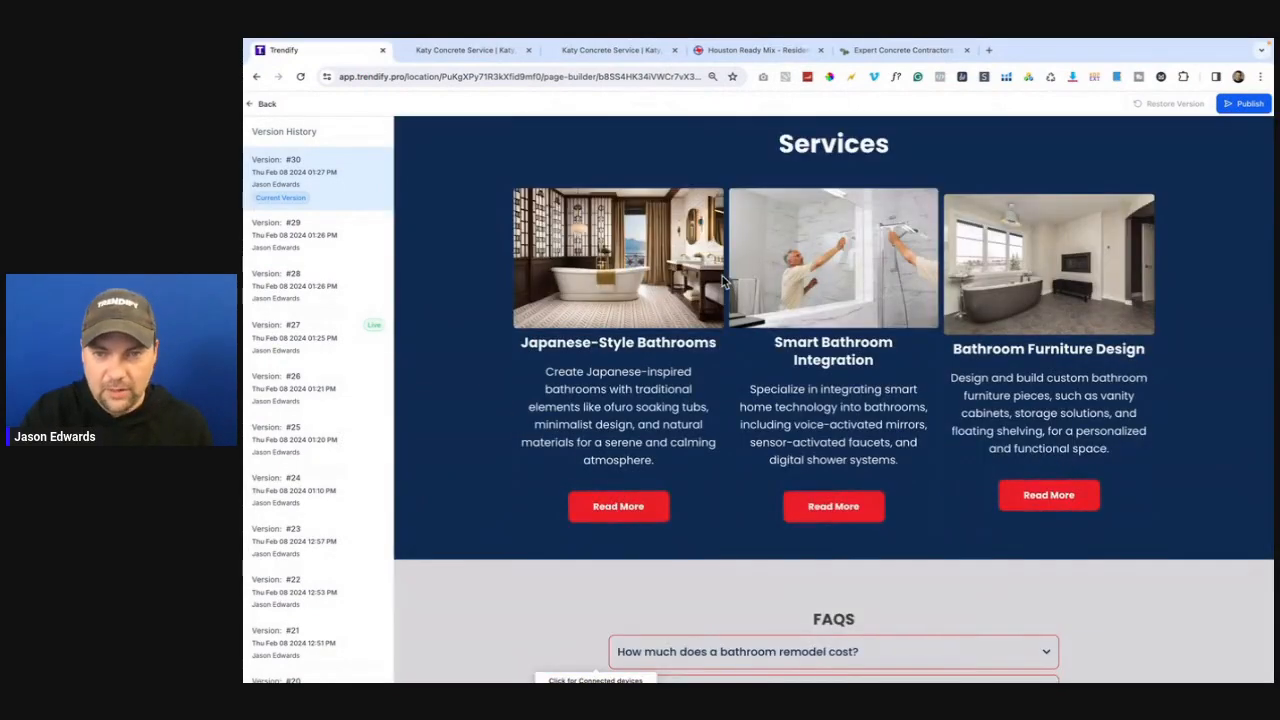
pyautogui.scroll(-4, 930, 300)
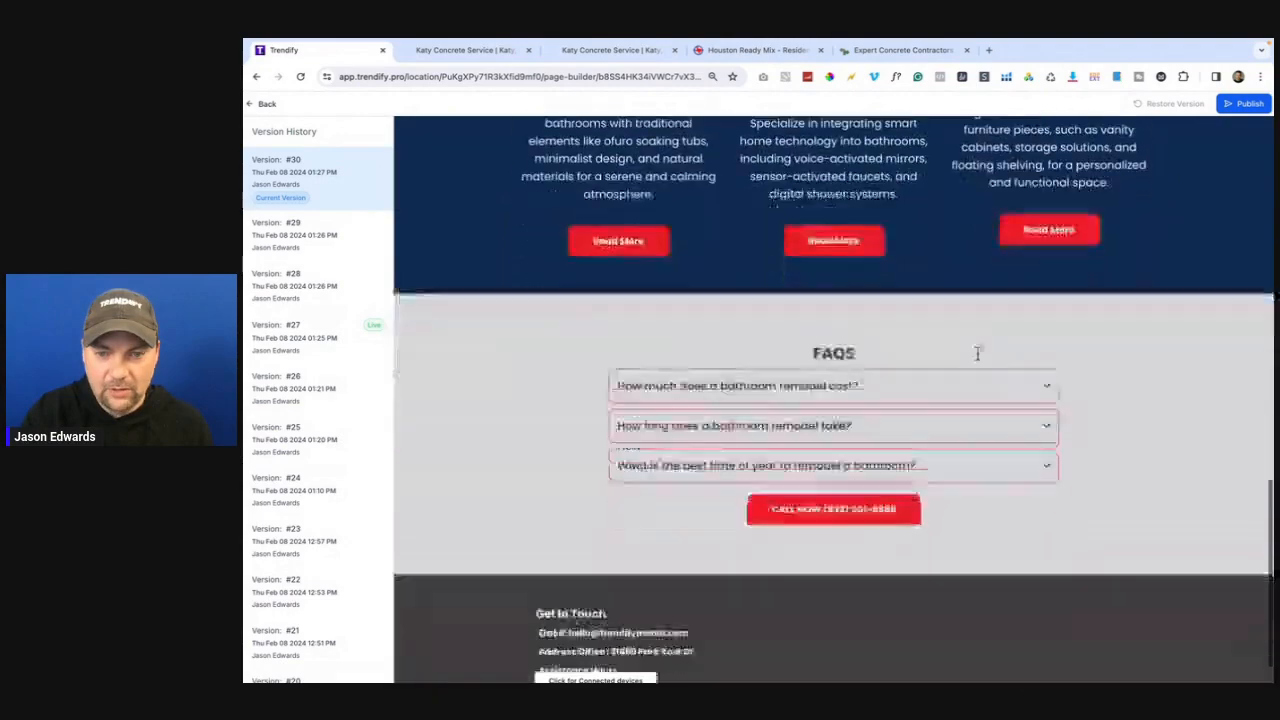
pyautogui.scroll(10, 980, 360)
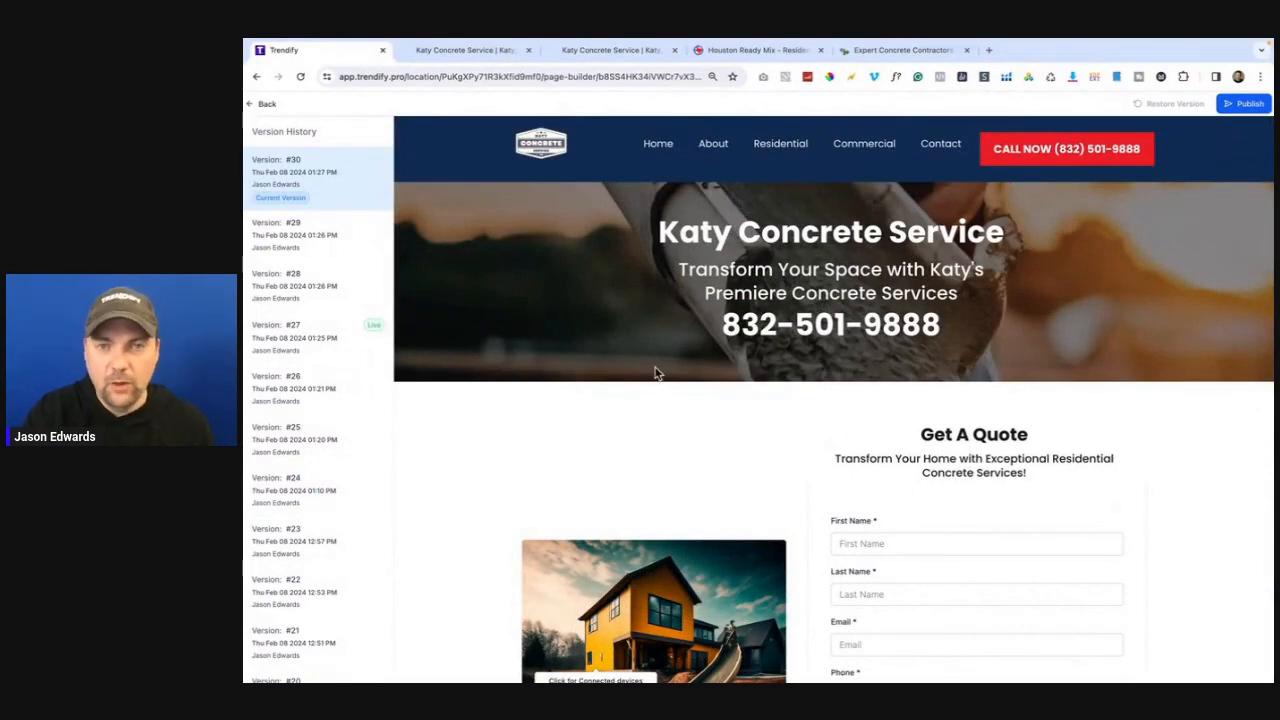
# - Examine the Houston Ready Mix residential concrete page as a competitor reference for design and content
pyautogui.click(750, 50)
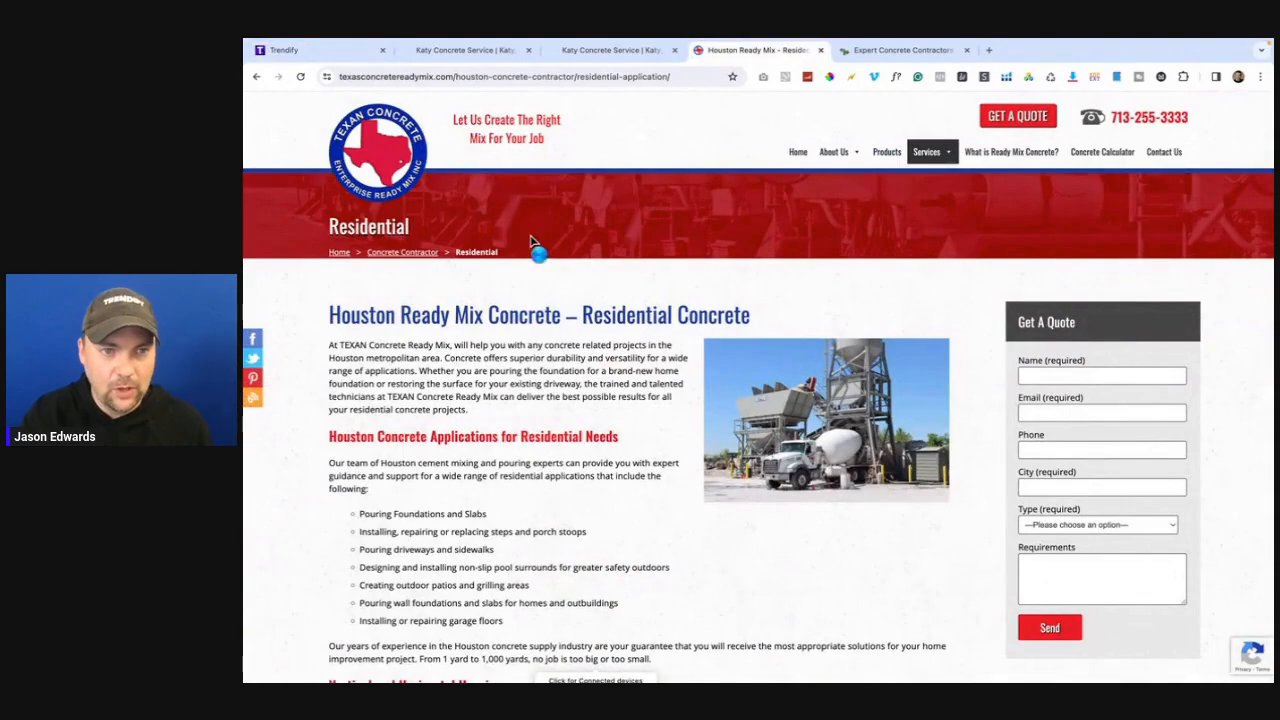
pyautogui.scroll(-3, 563, 326)
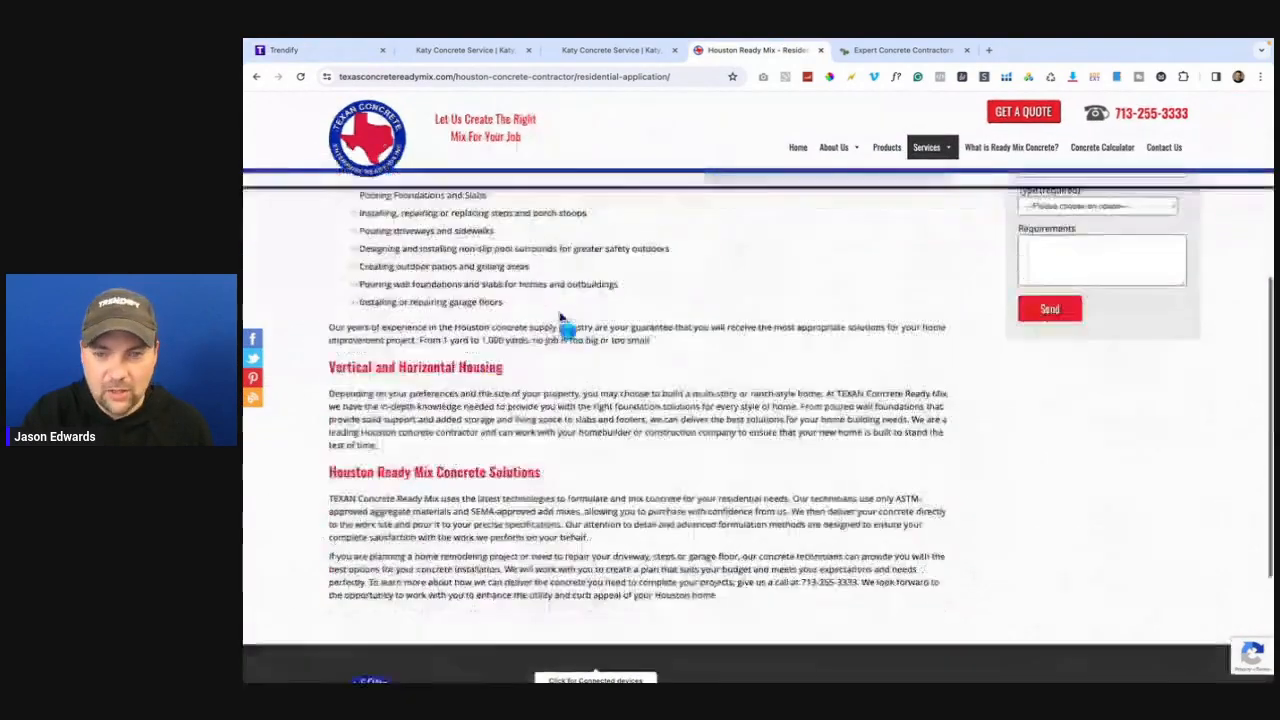
pyautogui.scroll(3, 565, 322)
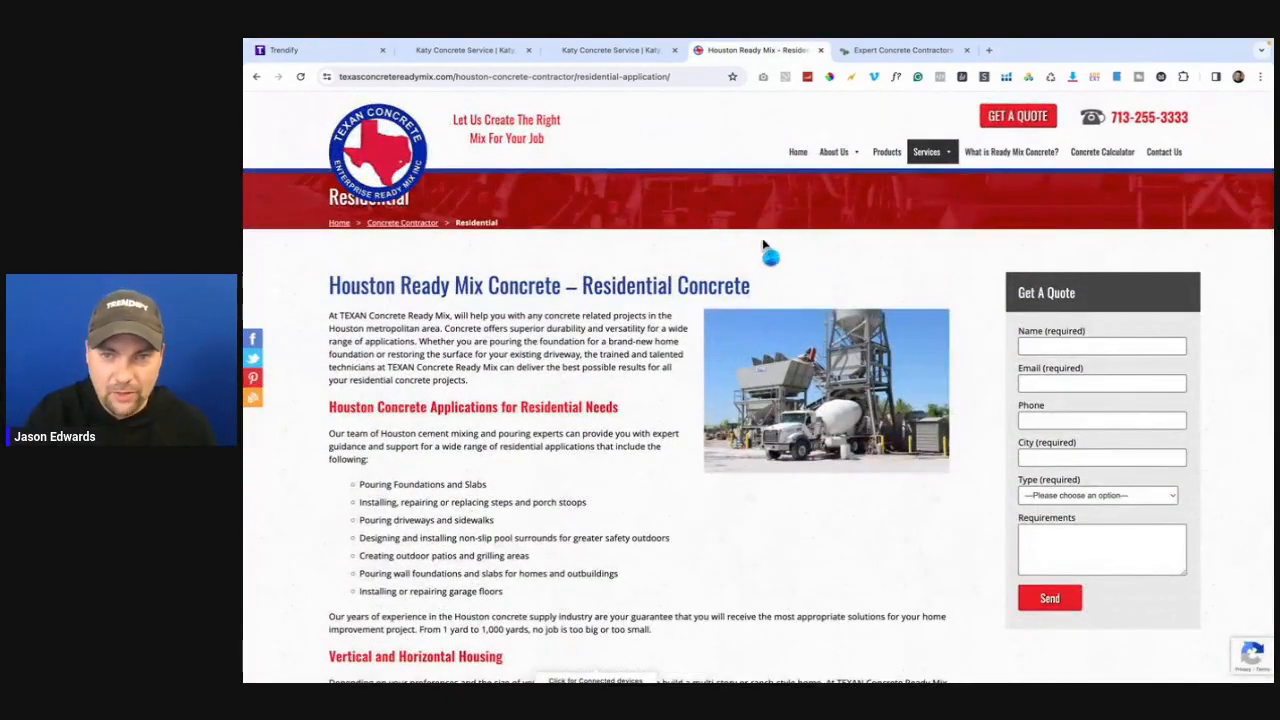
# - Sample the blue ring of the Texan Concrete logo with the ColorPick Eyedropper
pyautogui.click(832, 197)
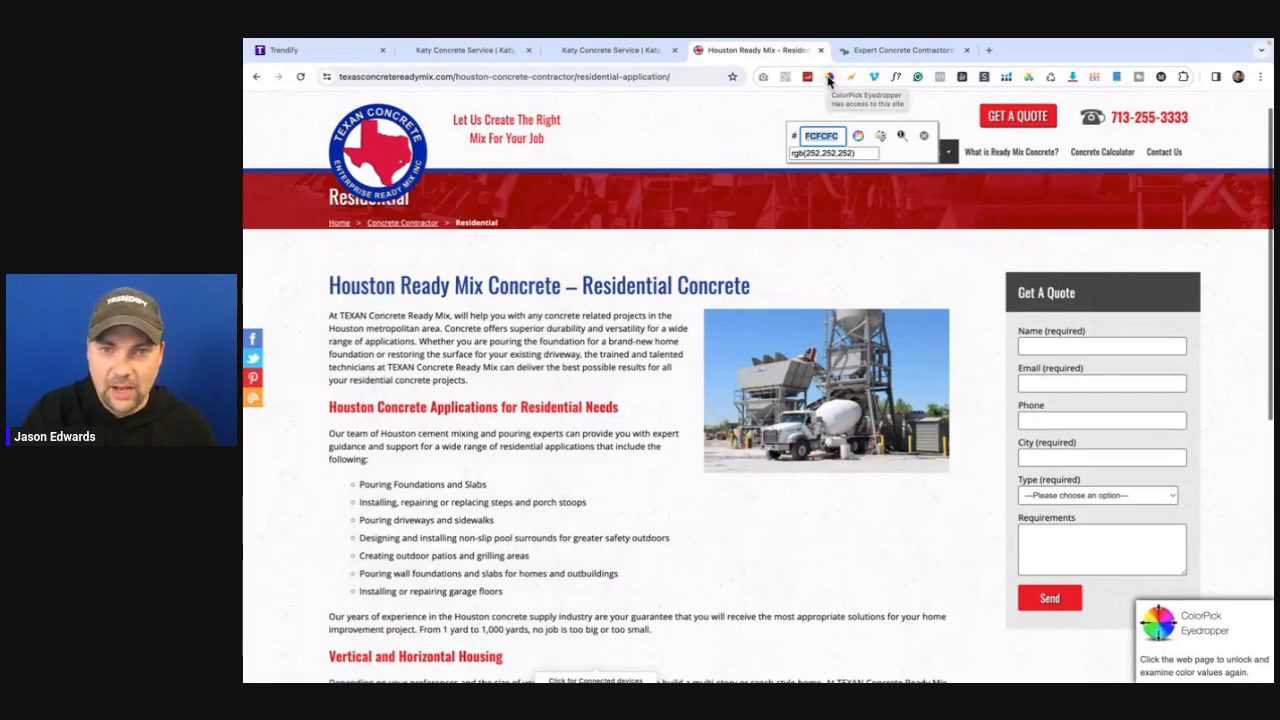
pyautogui.click(828, 79)
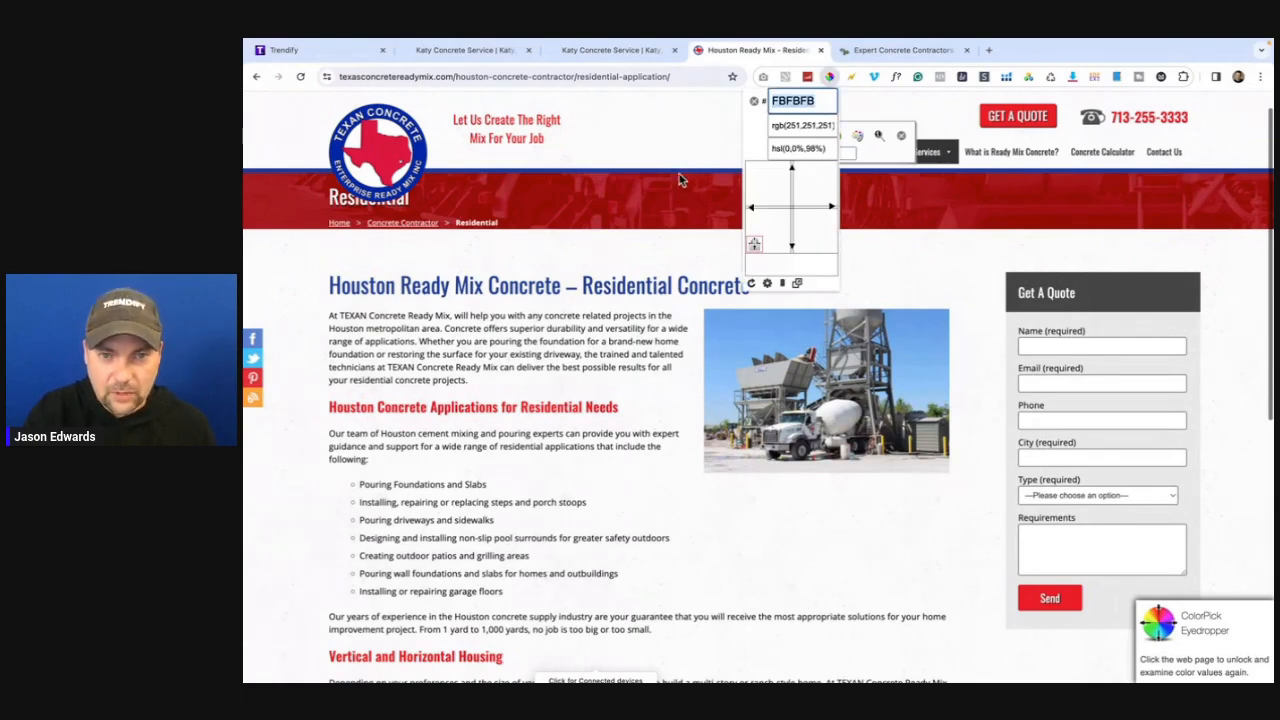
pyautogui.click(830, 80)
pyautogui.click(831, 80)
pyautogui.click(831, 80)
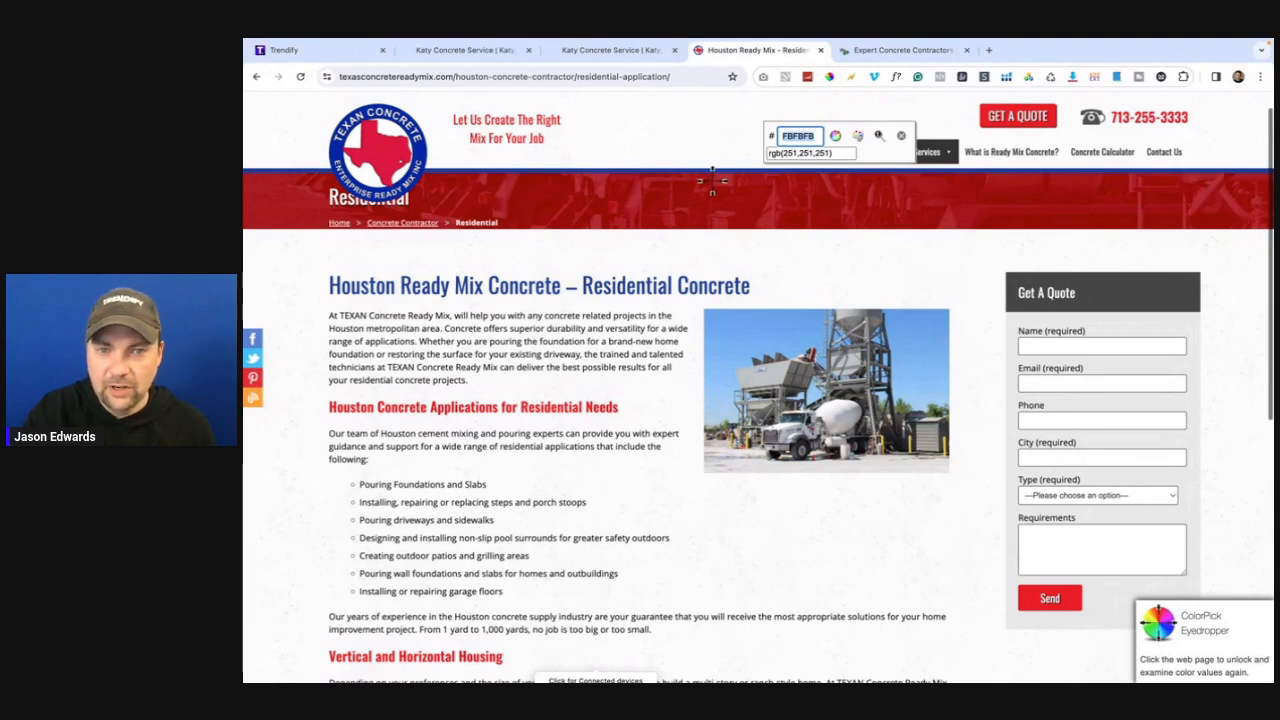
pyautogui.click(774, 201)
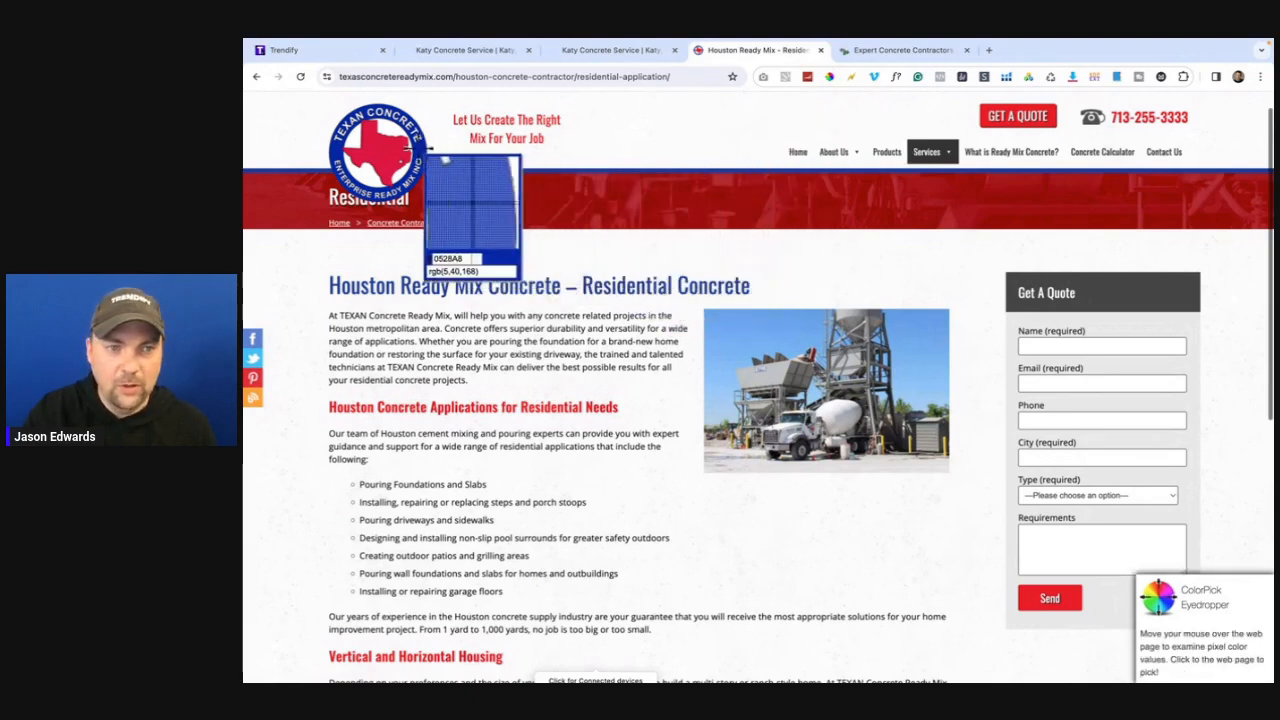
pyautogui.click(416, 156)
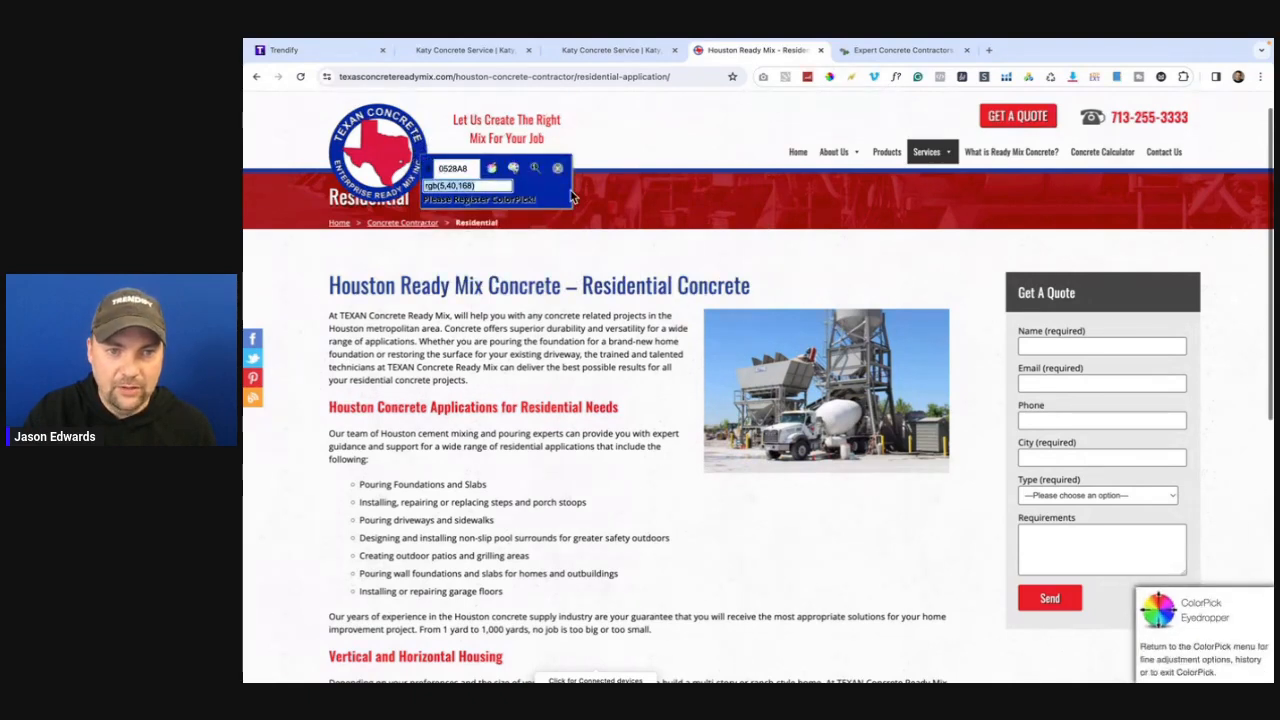
# - Sample the light blue 66A5E9 near the page's main heading and select its hex code
pyautogui.click(631, 188)
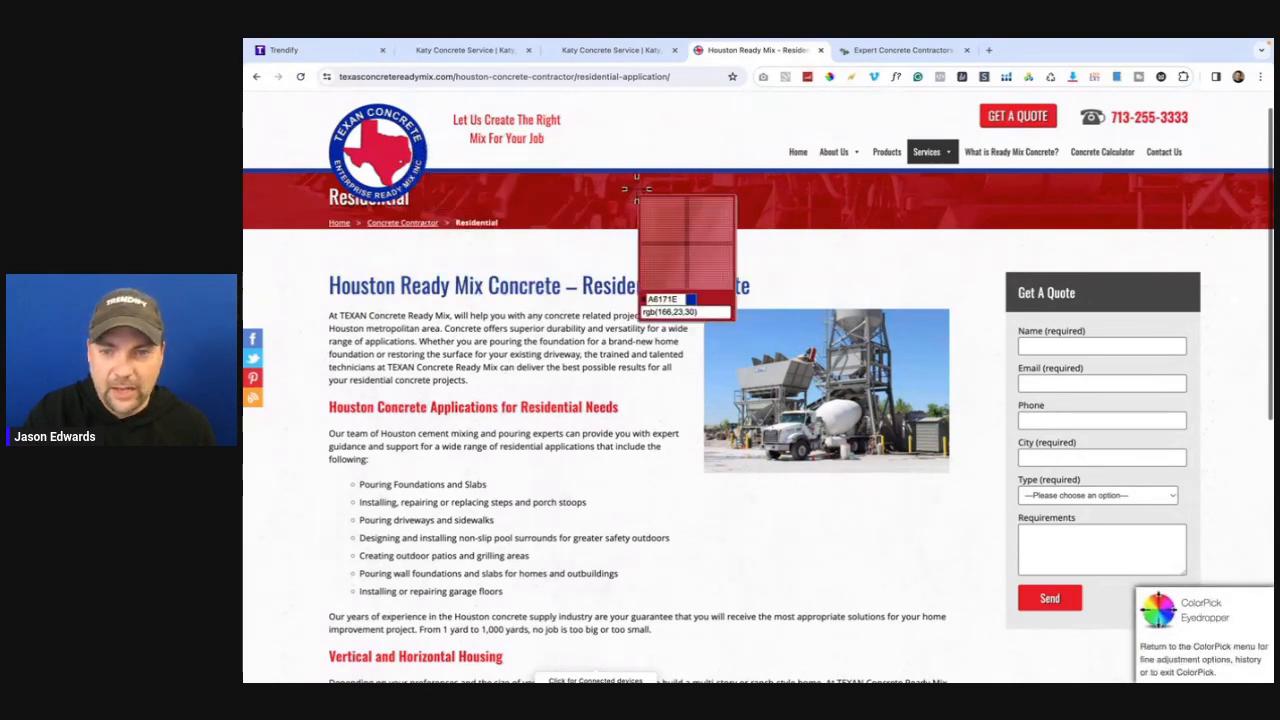
pyautogui.click(771, 316)
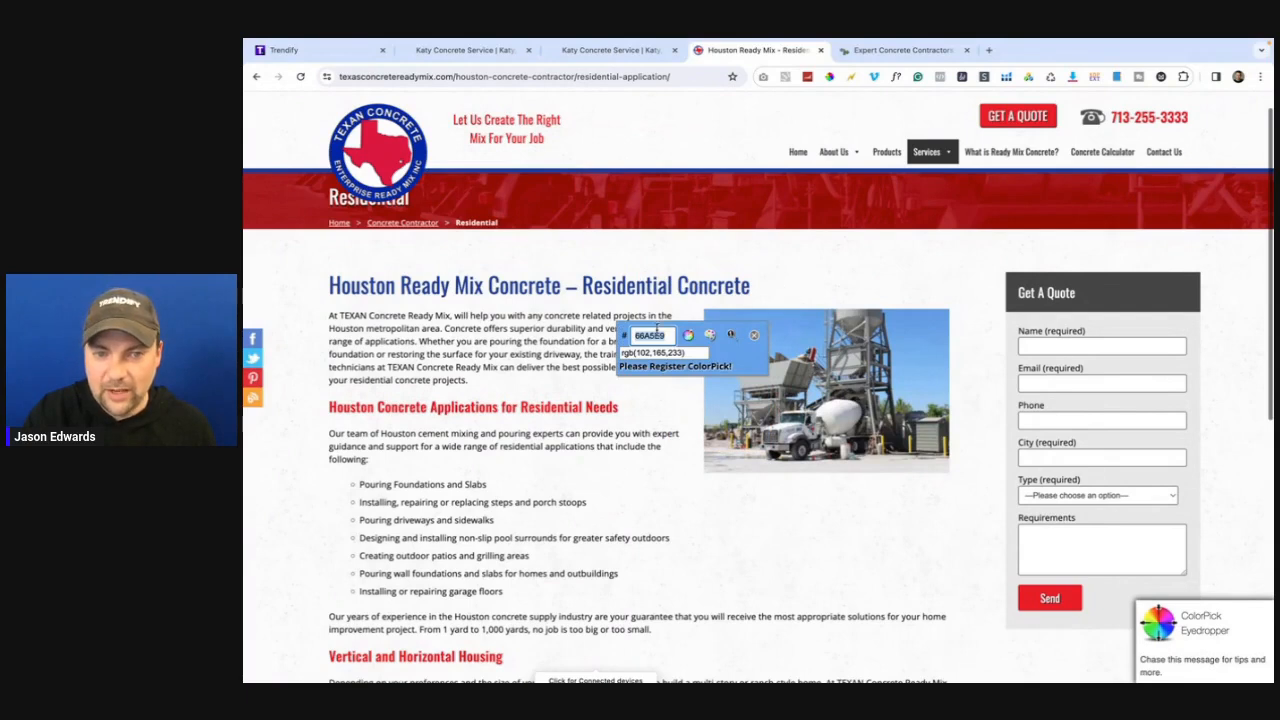
pyautogui.moveTo(670, 335); pyautogui.dragTo(633, 334)
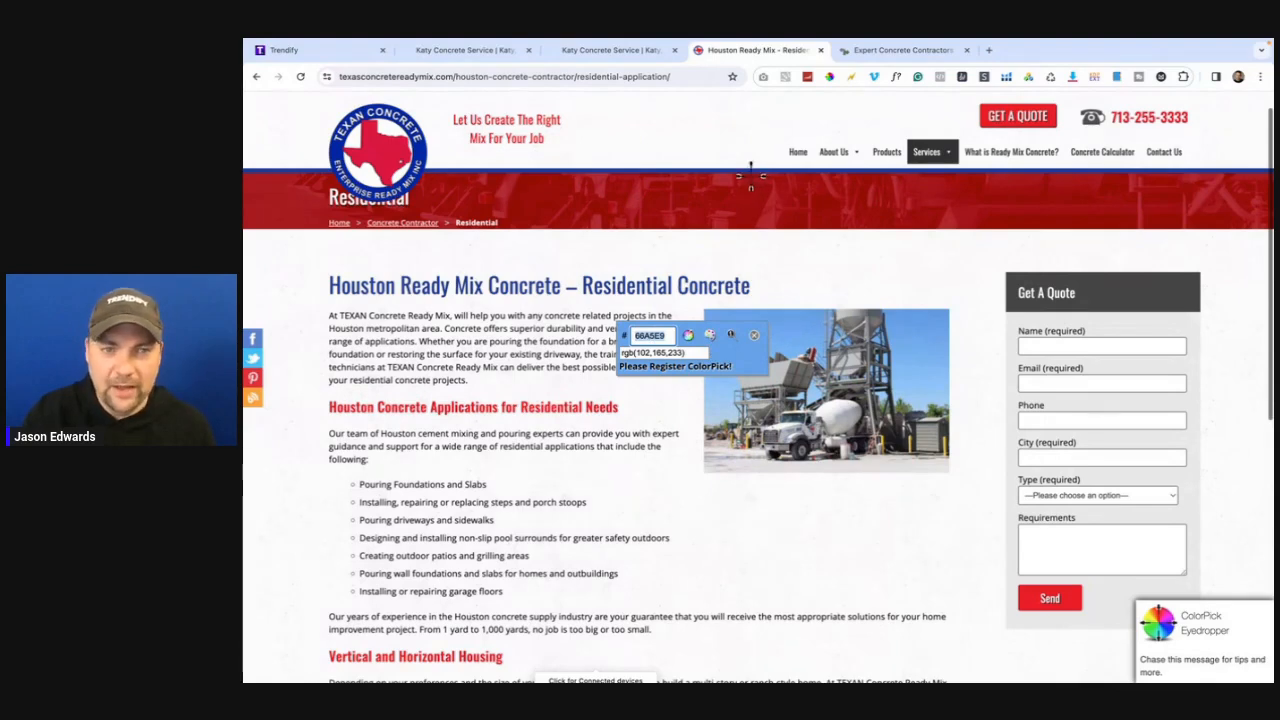
# - Examine the Greater Kay Concrete Co home page, including its hero, services, project list and reasons to hire
pyautogui.click(848, 55)
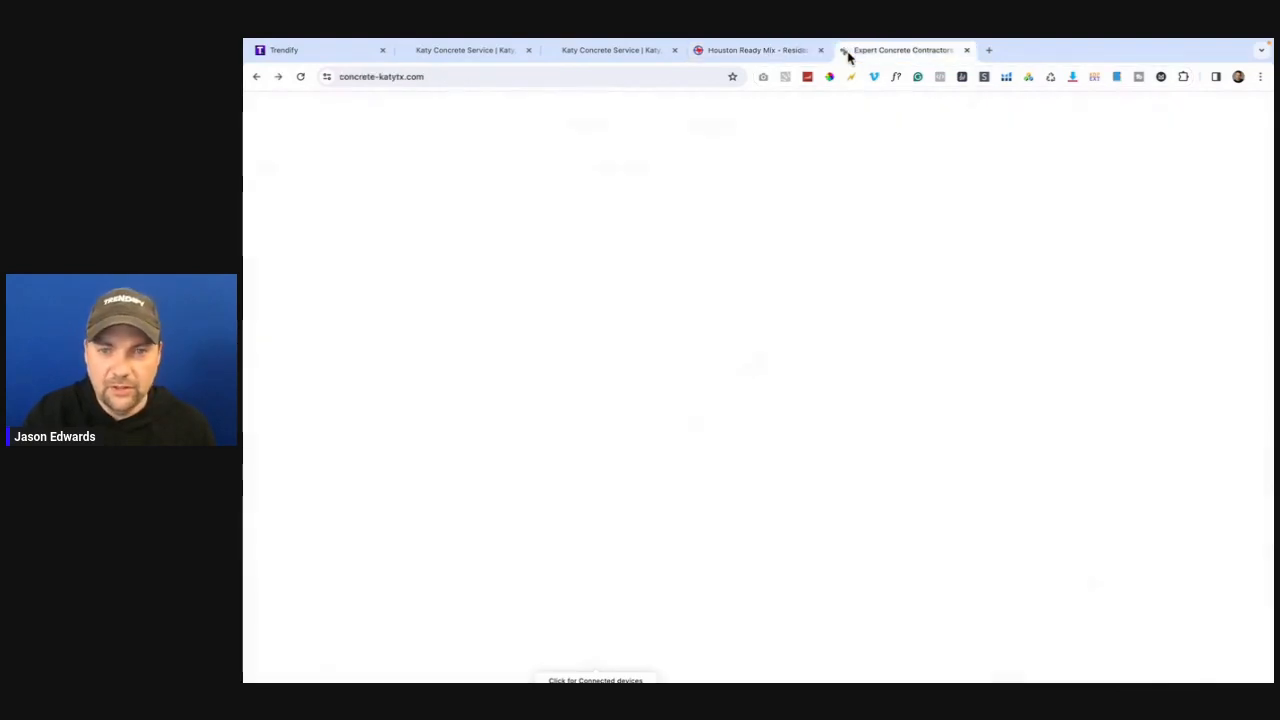
pyautogui.scroll(-4, 863, 331)
pyautogui.scroll(-10, 866, 329)
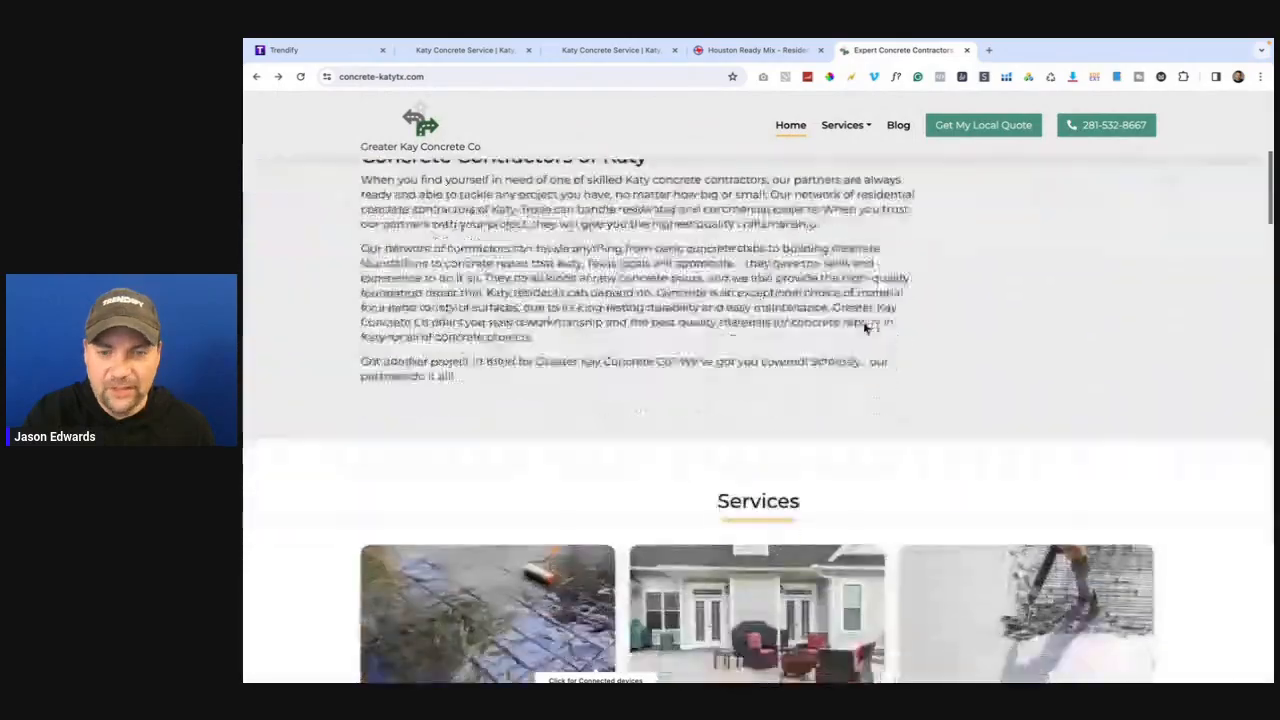
pyautogui.scroll(-2, 866, 329)
pyautogui.scroll(15, 866, 329)
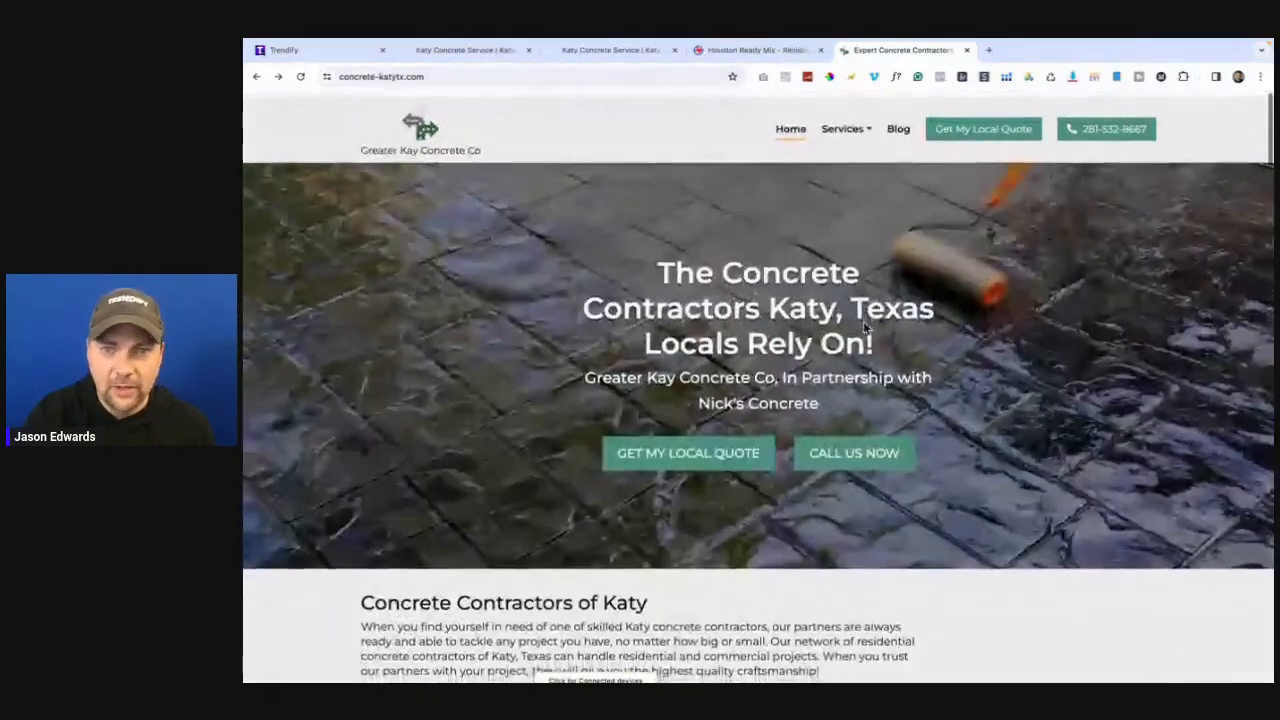
pyautogui.scroll(-8, 613, 253)
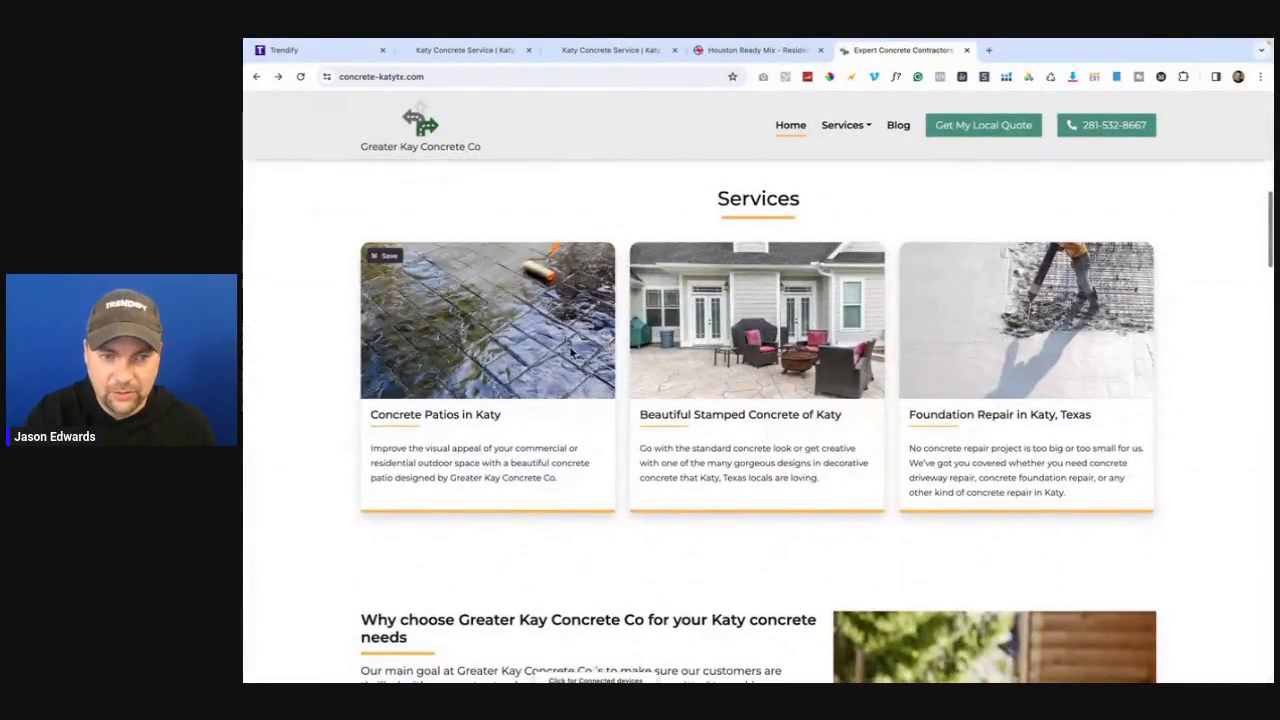
pyautogui.scroll(-4, 862, 400)
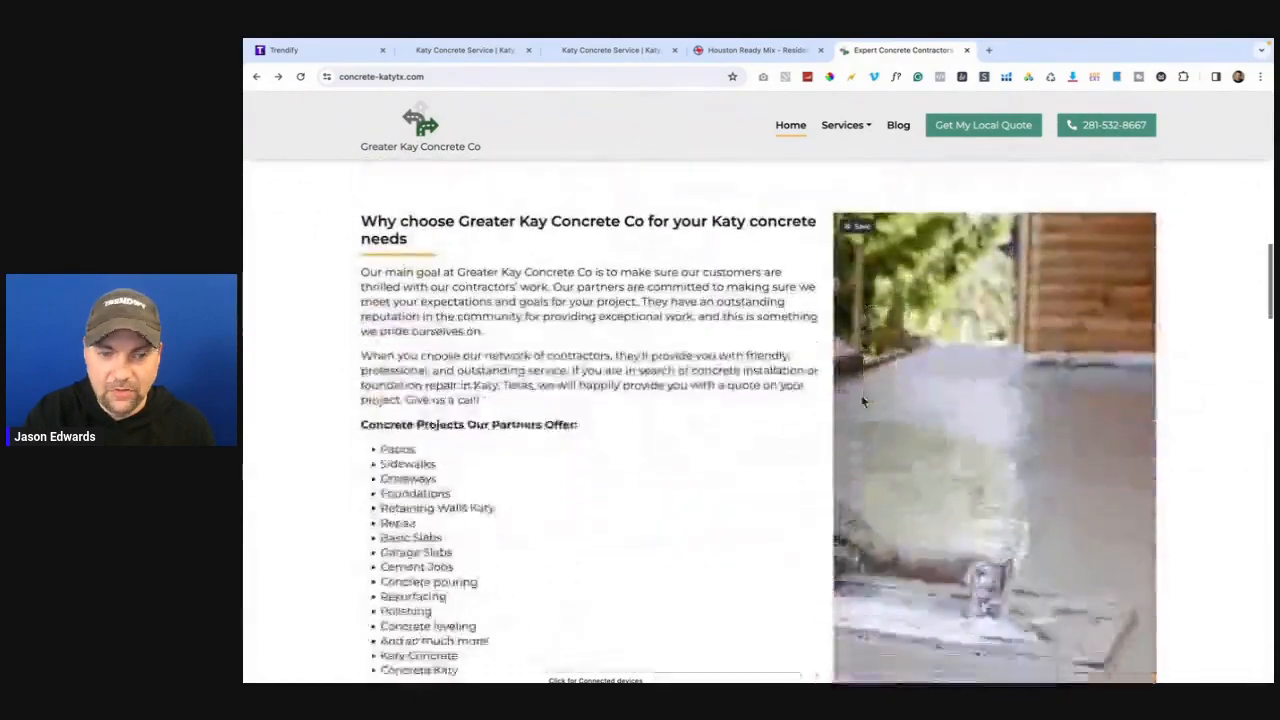
pyautogui.scroll(-10, 862, 400)
pyautogui.scroll(-8, 862, 400)
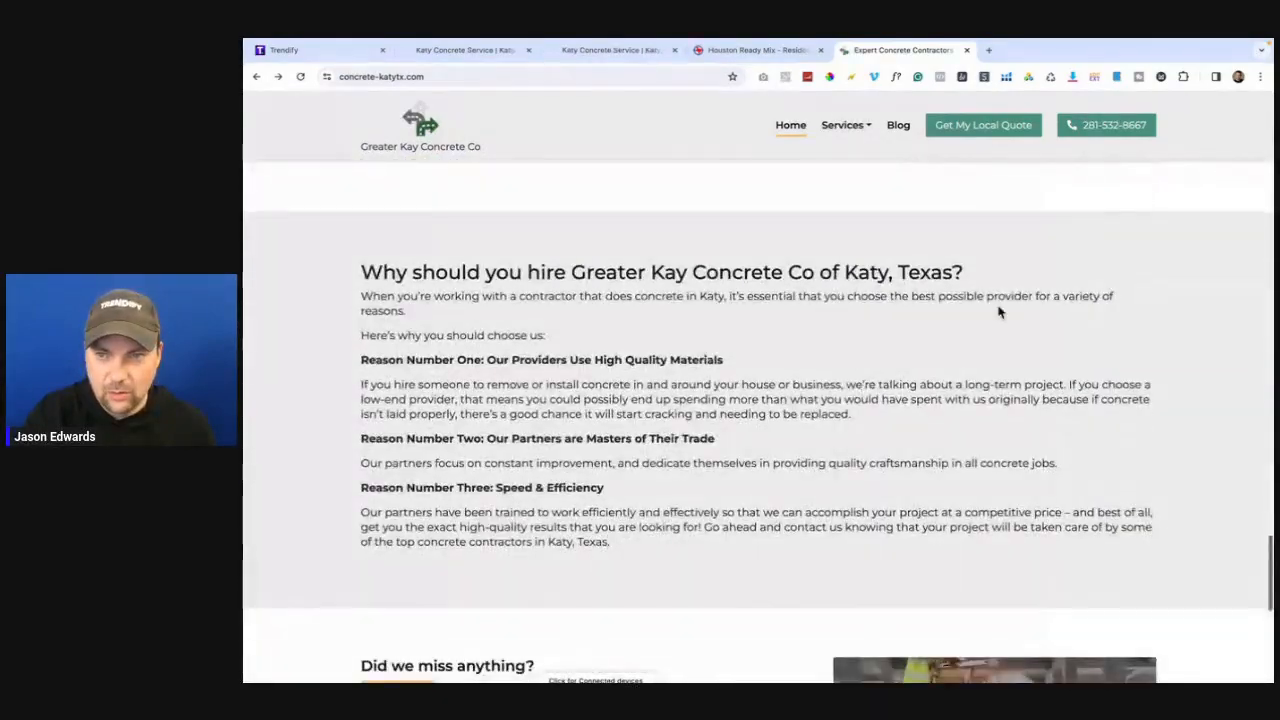
# - Open the Greater Kay Concrete Co local quote page and examine its Request a Quote form
pyautogui.scroll(20, 998, 312)
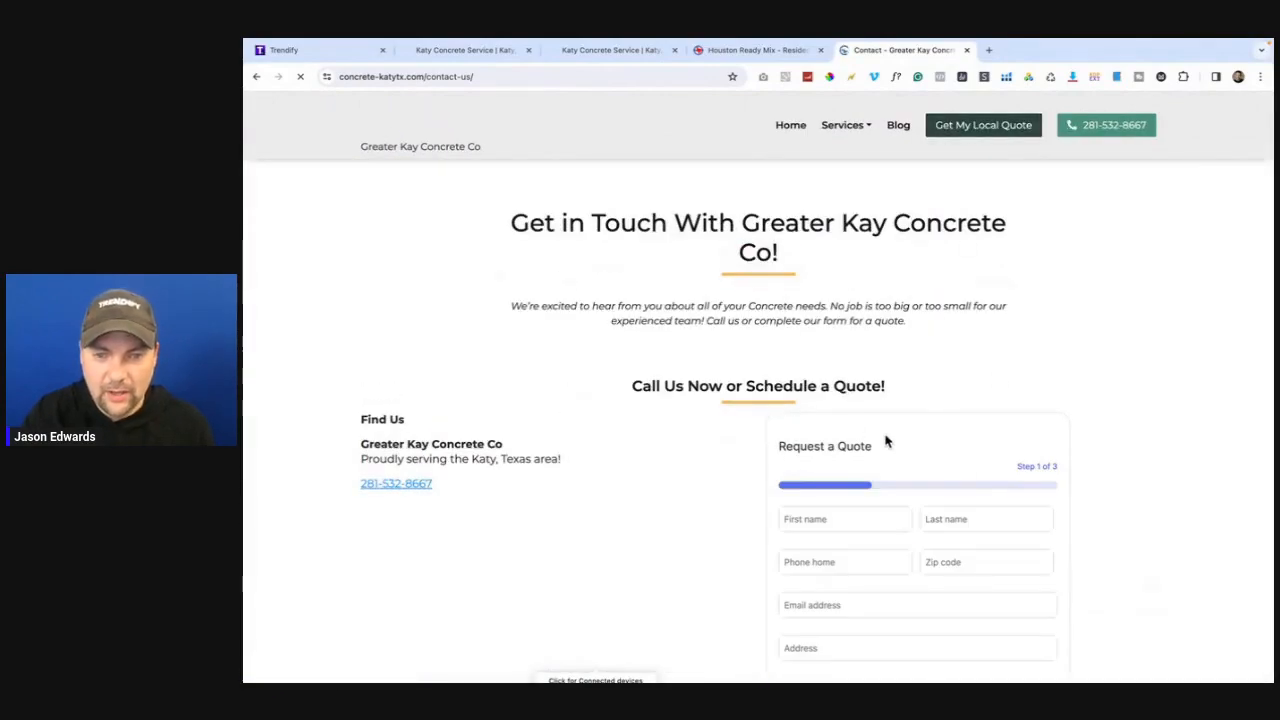
pyautogui.scroll(-5, 834, 457)
pyautogui.scroll(5, 835, 459)
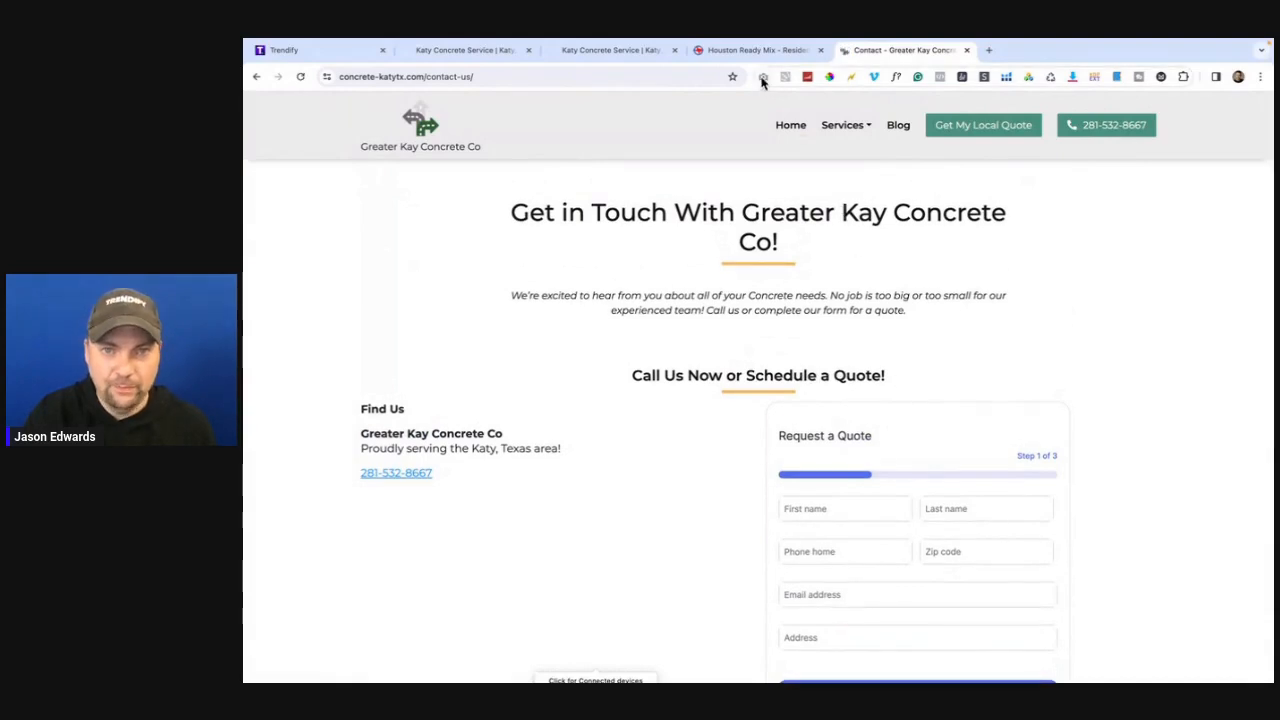
# - Revisit the Houston Ready Mix page, and review the Katy Concrete Service preview from the hero through the services section
pyautogui.click(750, 49)
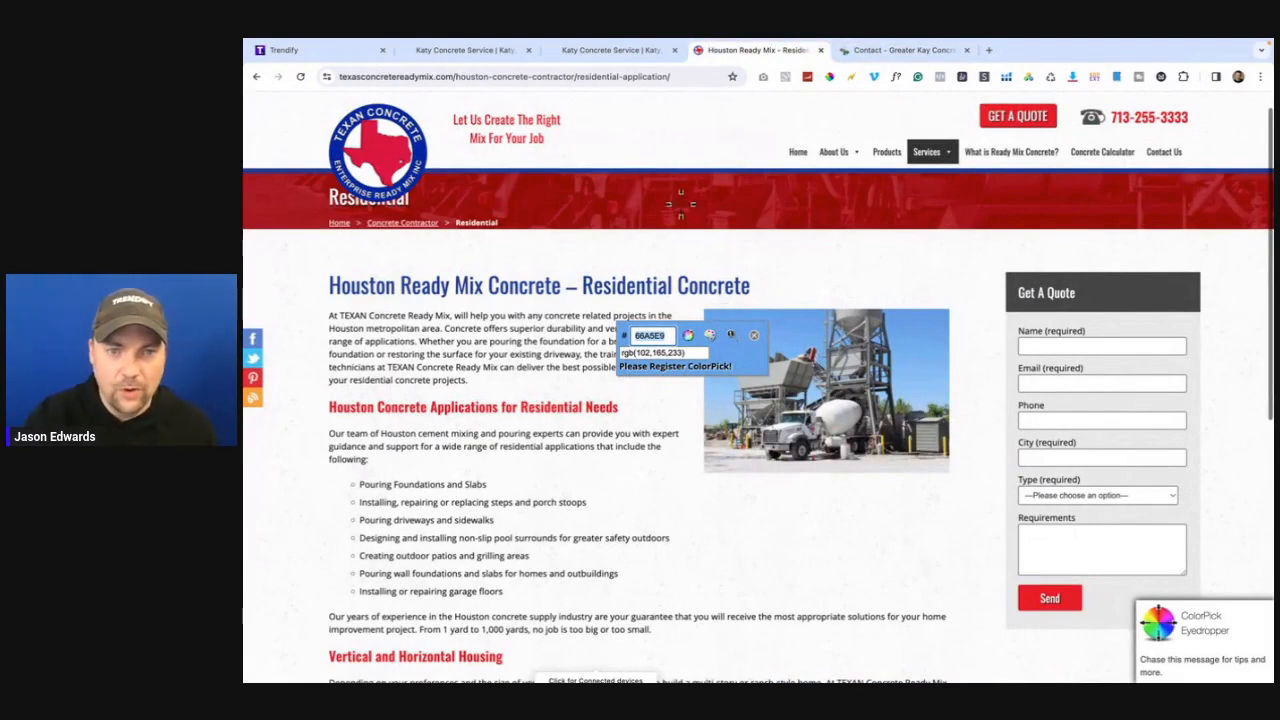
pyautogui.click(445, 52)
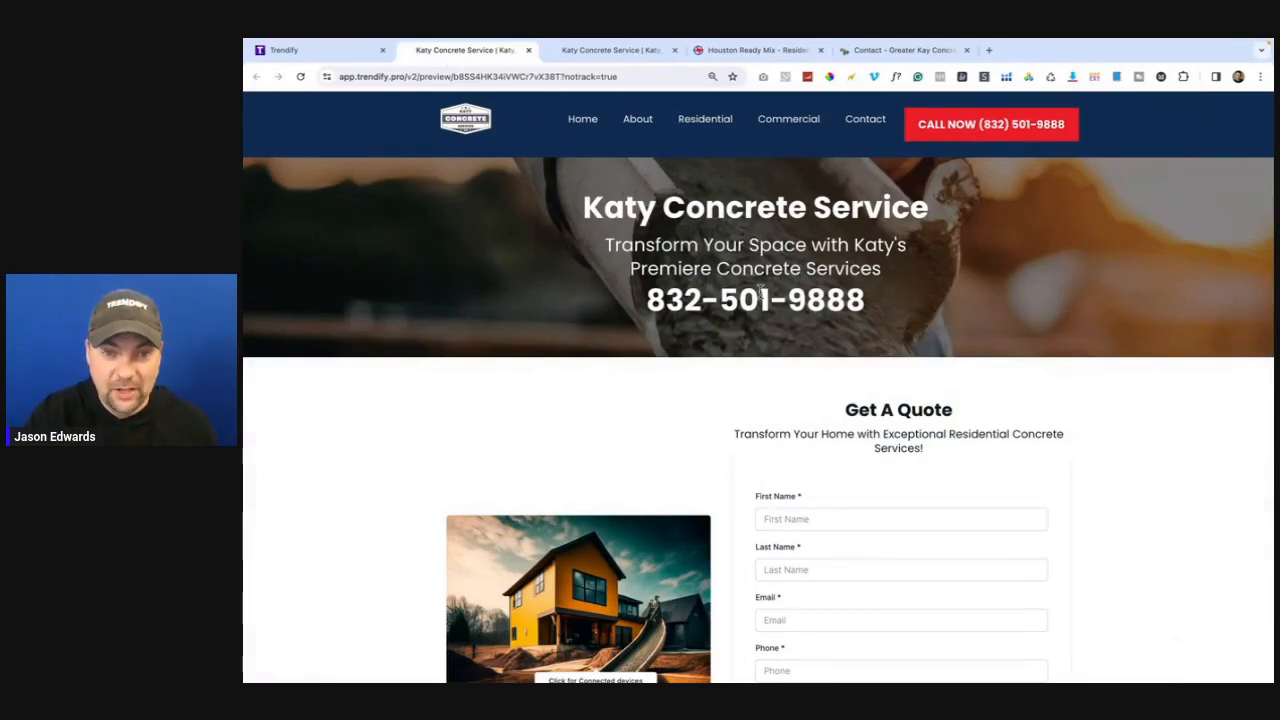
pyautogui.scroll(-3, 760, 290)
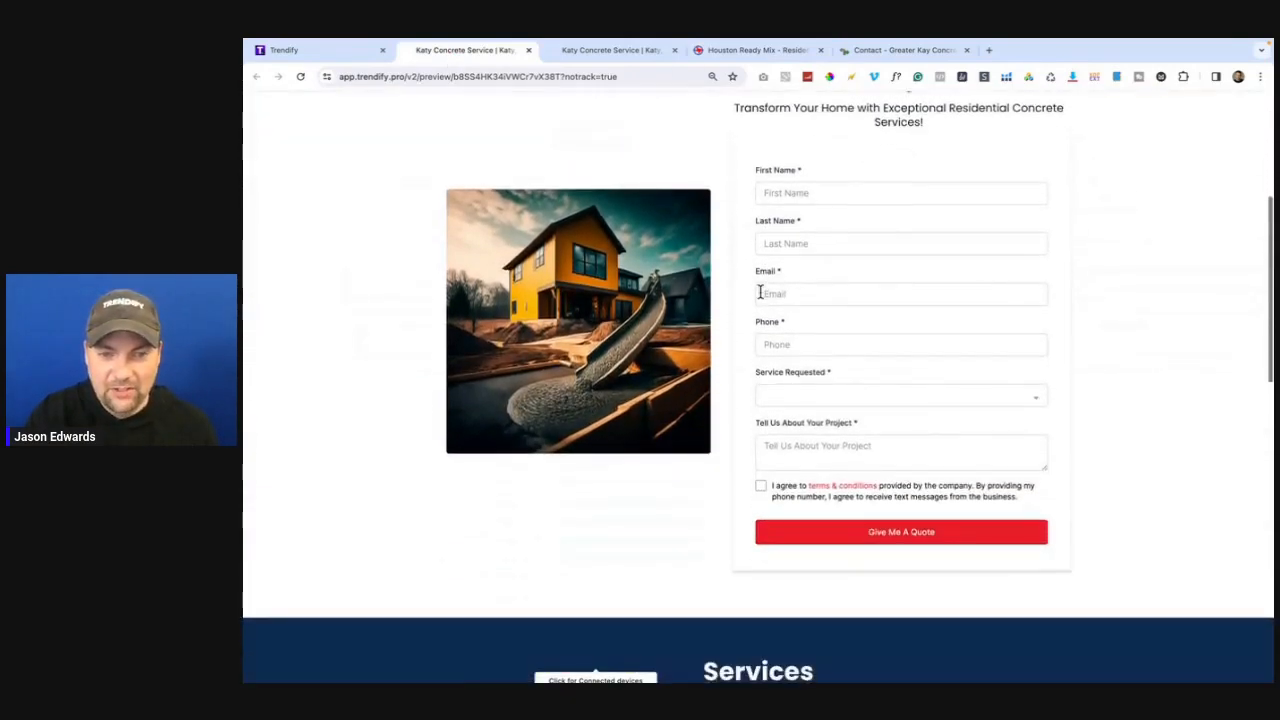
pyautogui.scroll(-3, 660, 349)
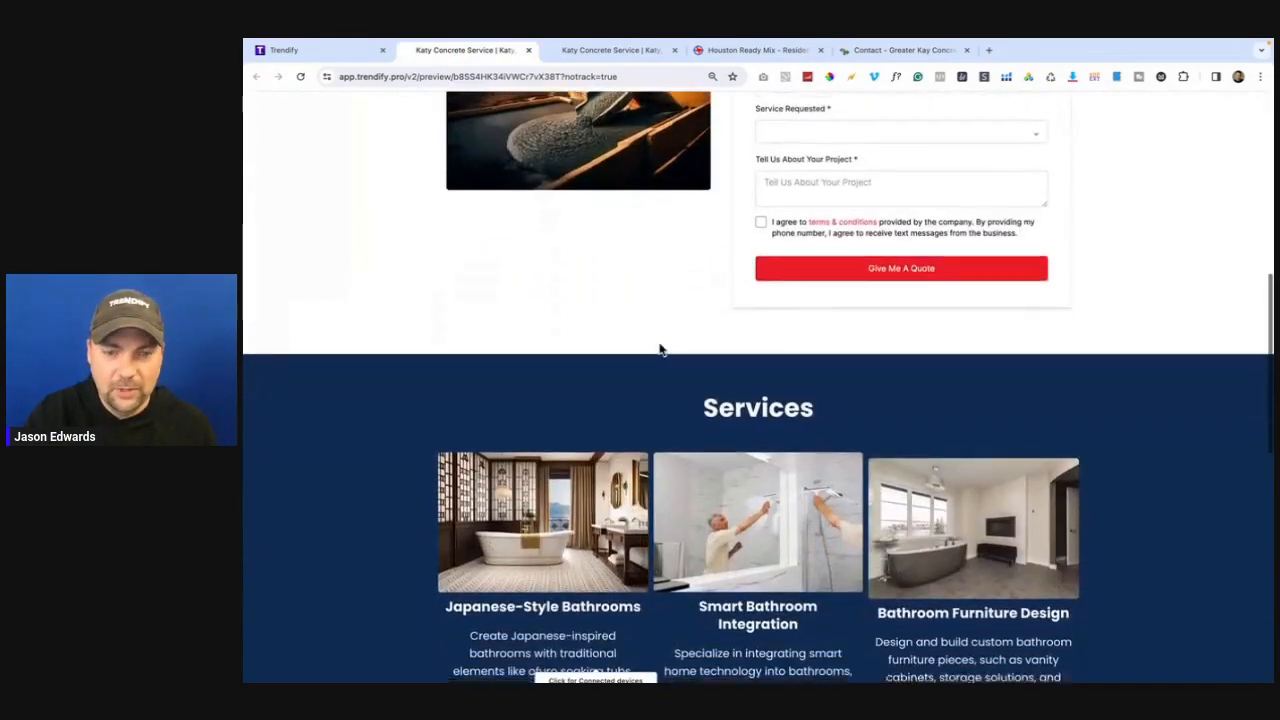
pyautogui.scroll(-4, 660, 349)
pyautogui.scroll(10, 660, 349)
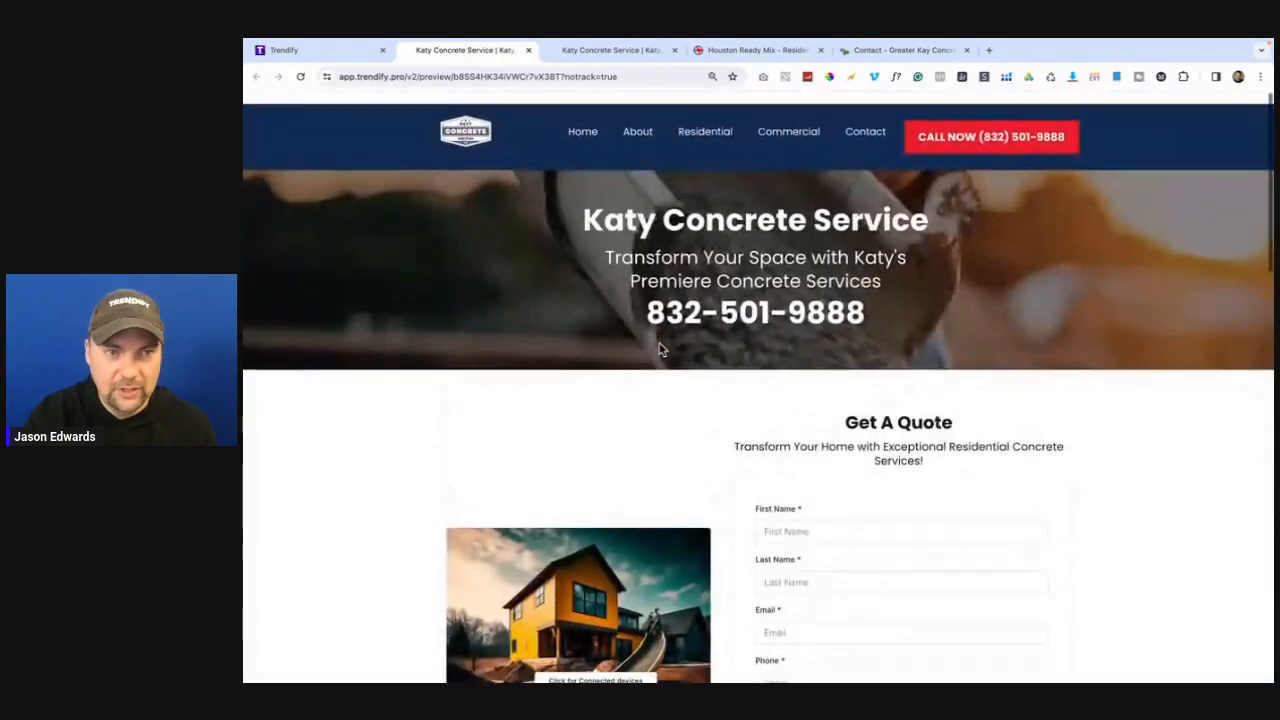
# - Open version #13 in the Trendify page's version history and examine its earlier design
pyautogui.click(345, 50)
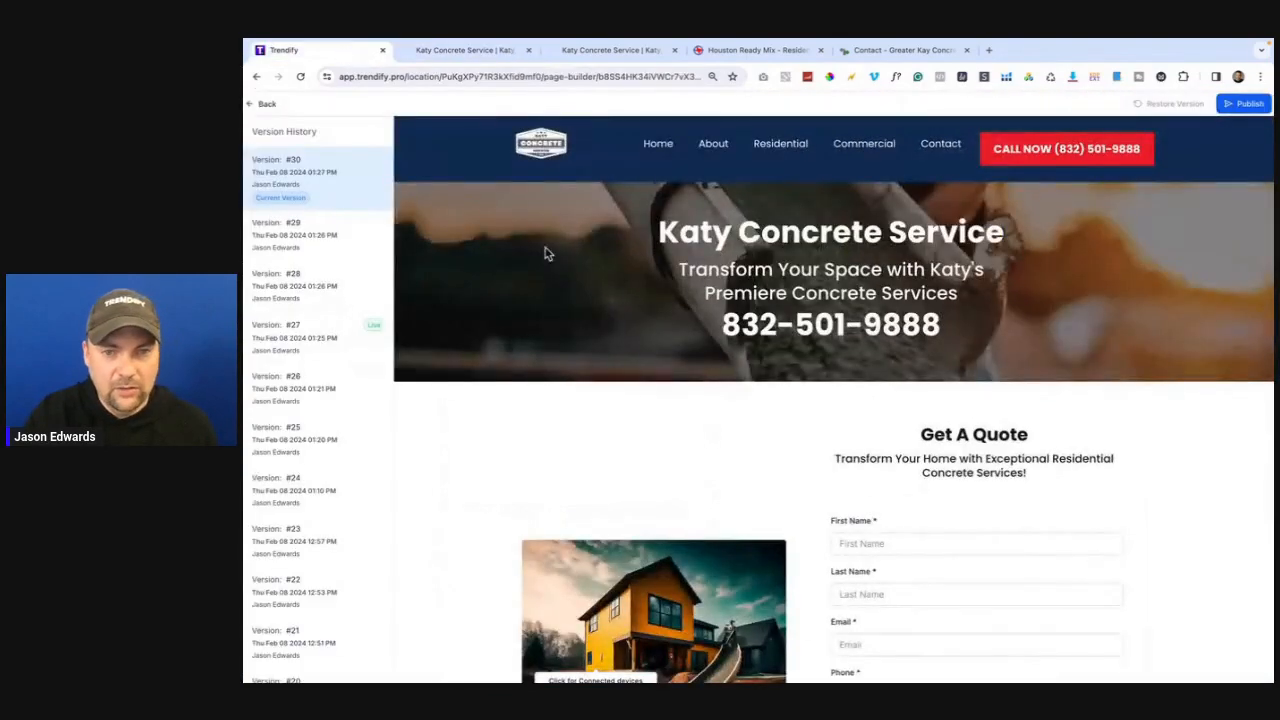
pyautogui.scroll(-5, 308, 455)
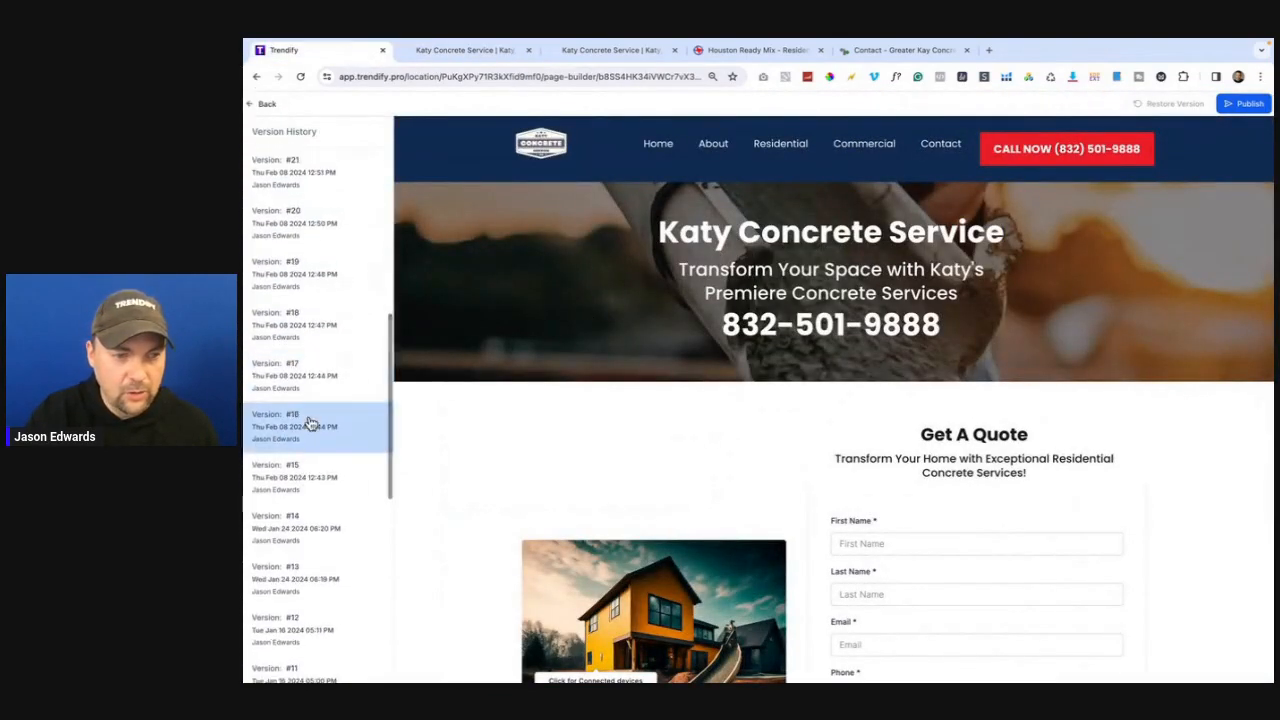
pyautogui.scroll(-2, 312, 475)
pyautogui.click(309, 457)
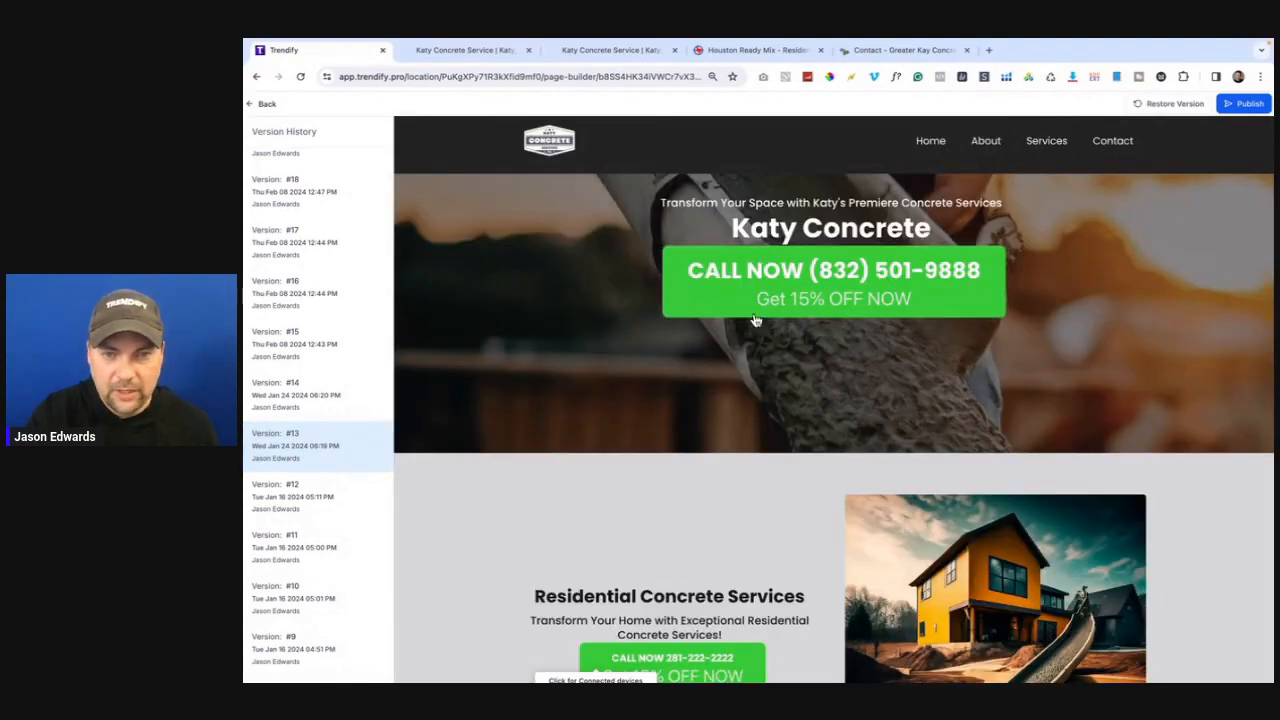
pyautogui.scroll(-7, 674, 543)
pyautogui.scroll(7, 674, 543)
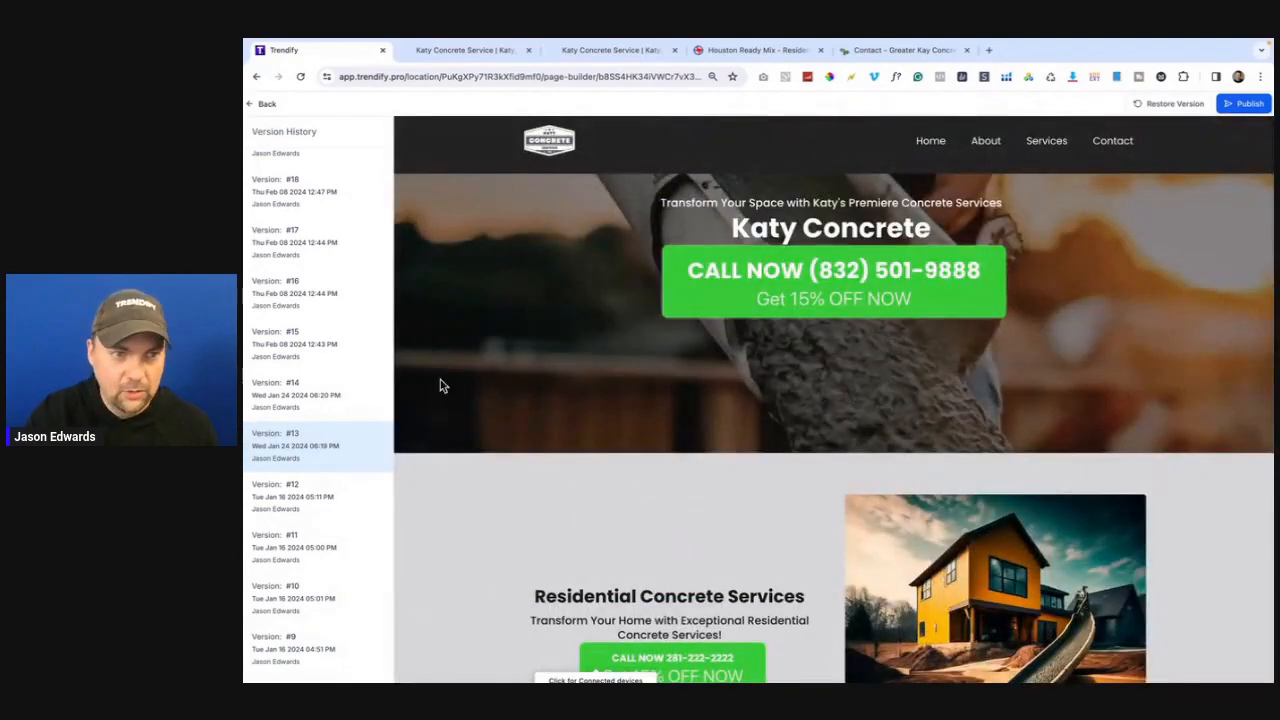
# - Open version #12 in the page's version history and restore it to the page editor
pyautogui.scroll(10, 363, 357)
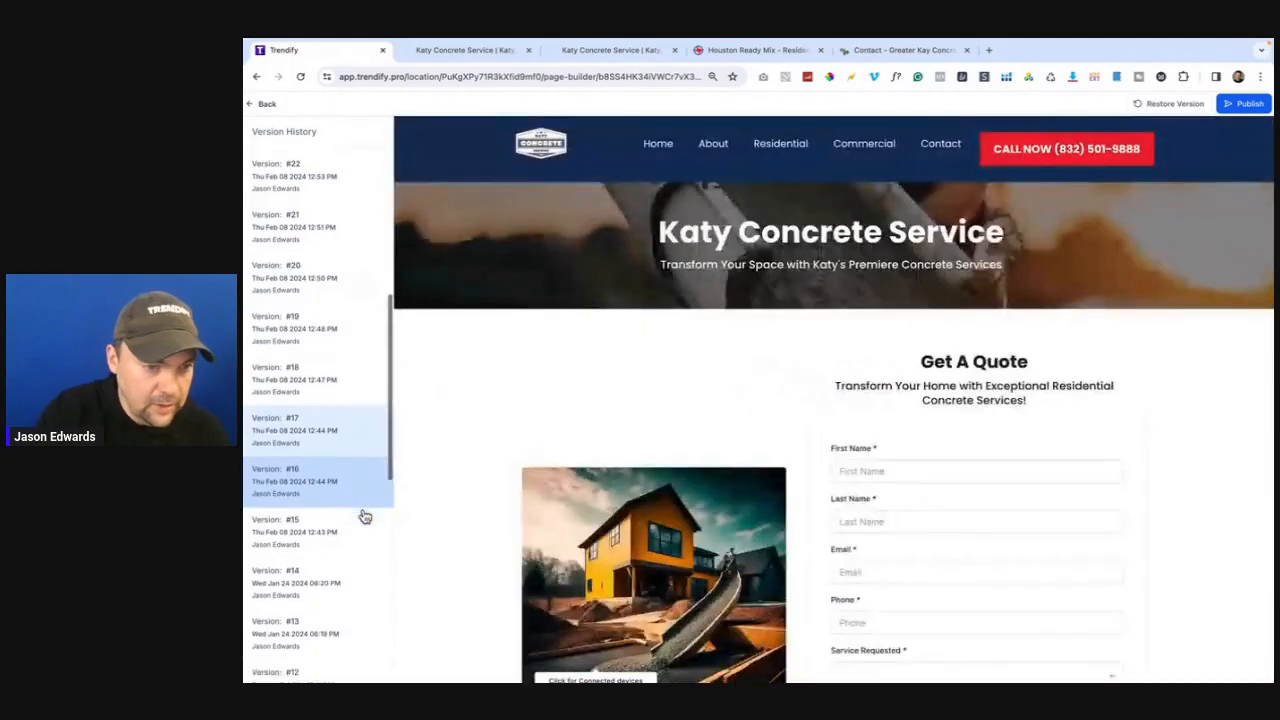
pyautogui.scroll(-2, 364, 516)
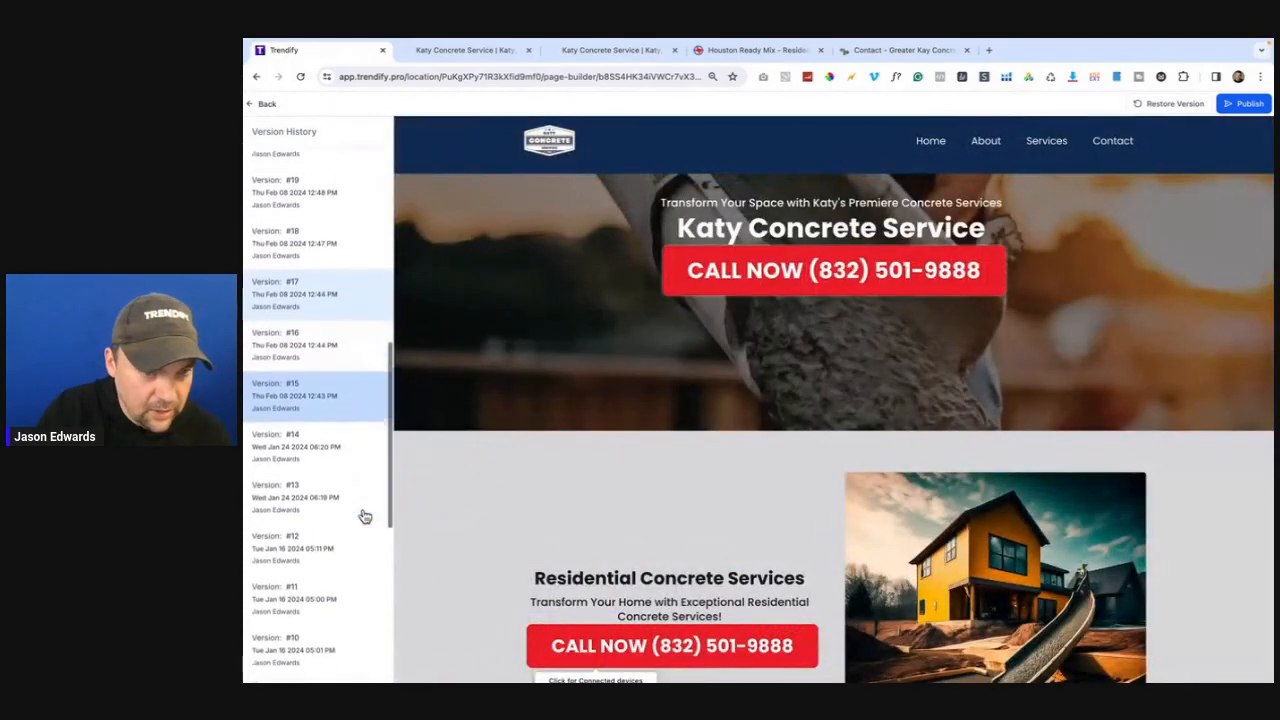
pyautogui.scroll(-2, 364, 516)
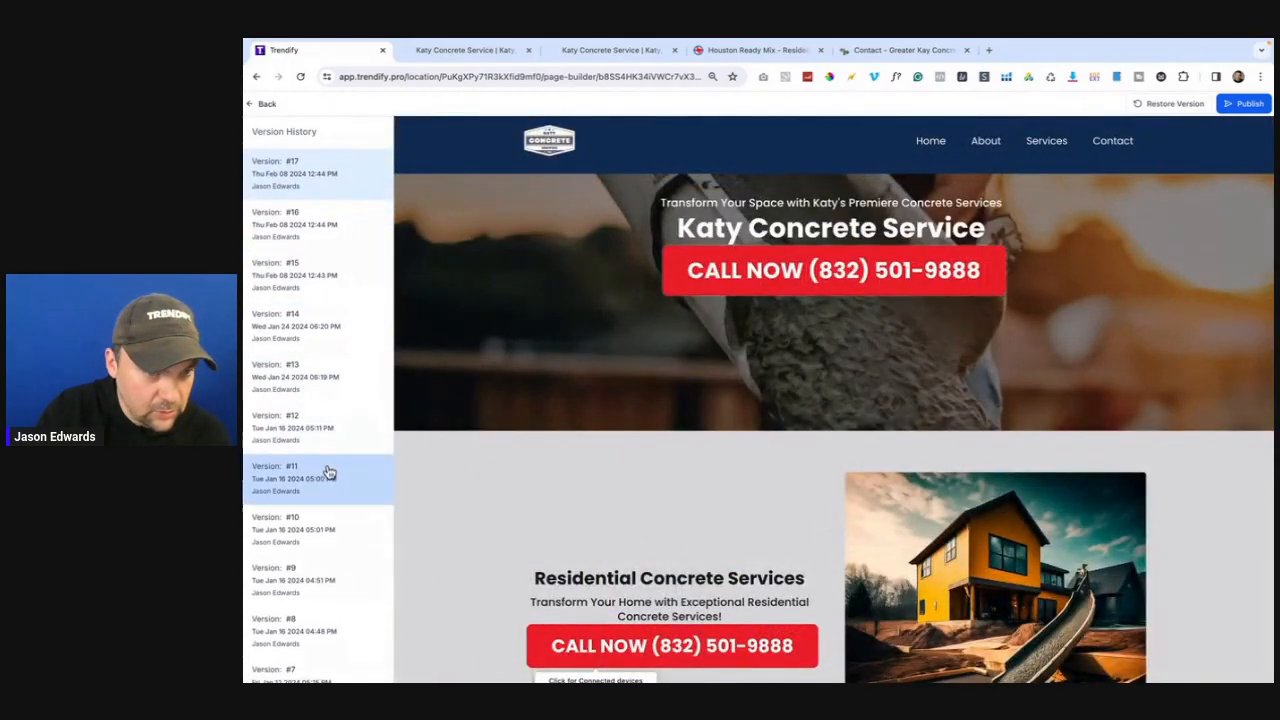
pyautogui.scroll(-1, 330, 470)
pyautogui.click(300, 406)
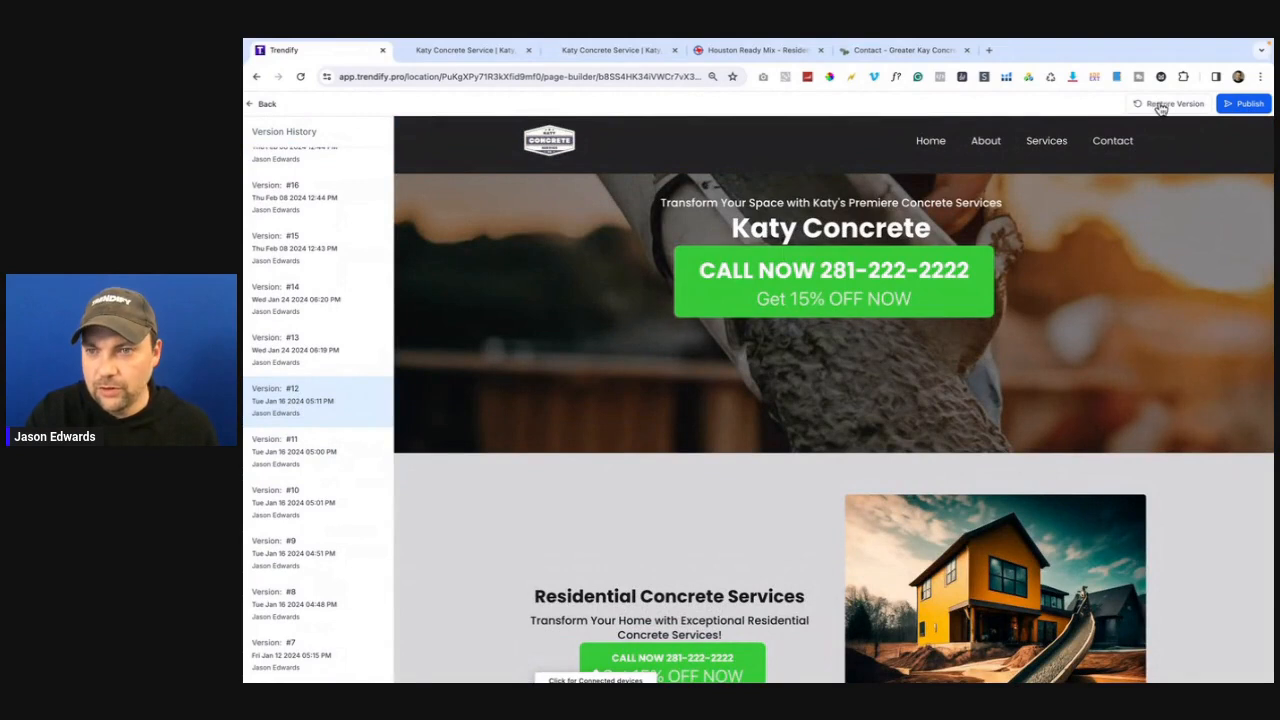
pyautogui.click(1165, 104)
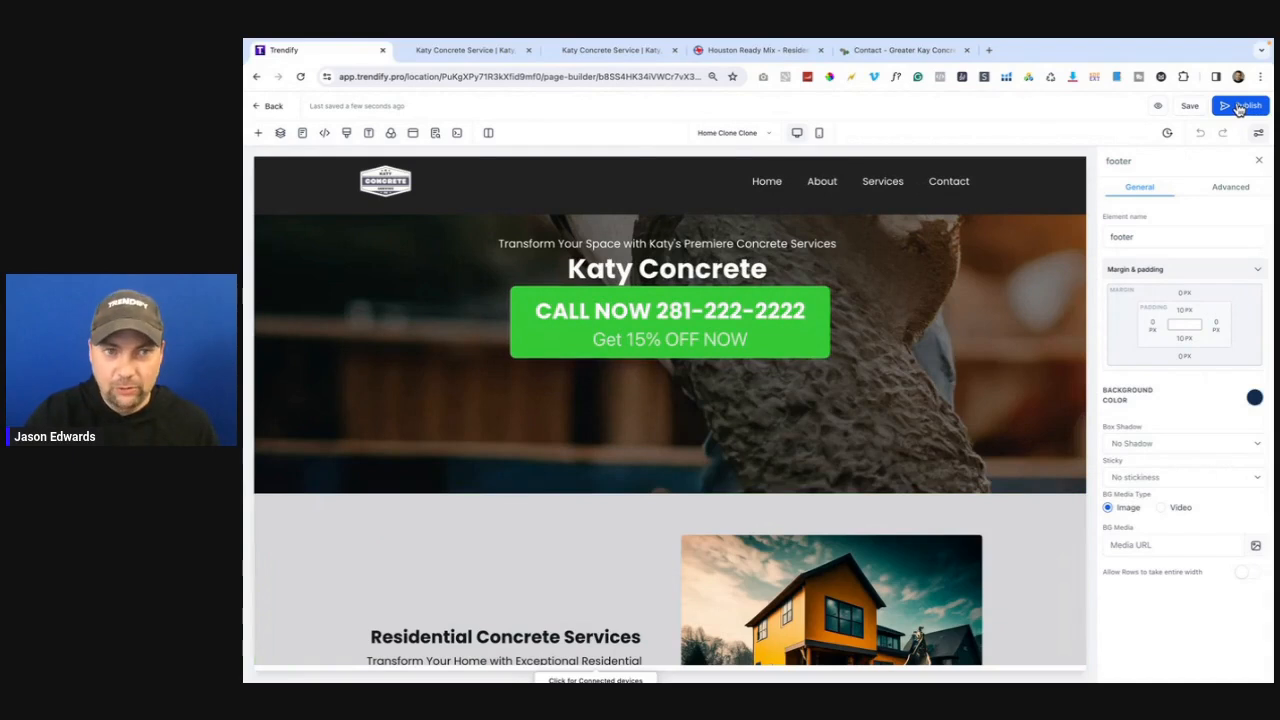
# - Insert the Concrete Header global section beneath the old black header, and delete the old header section
pyautogui.click(480, 52)
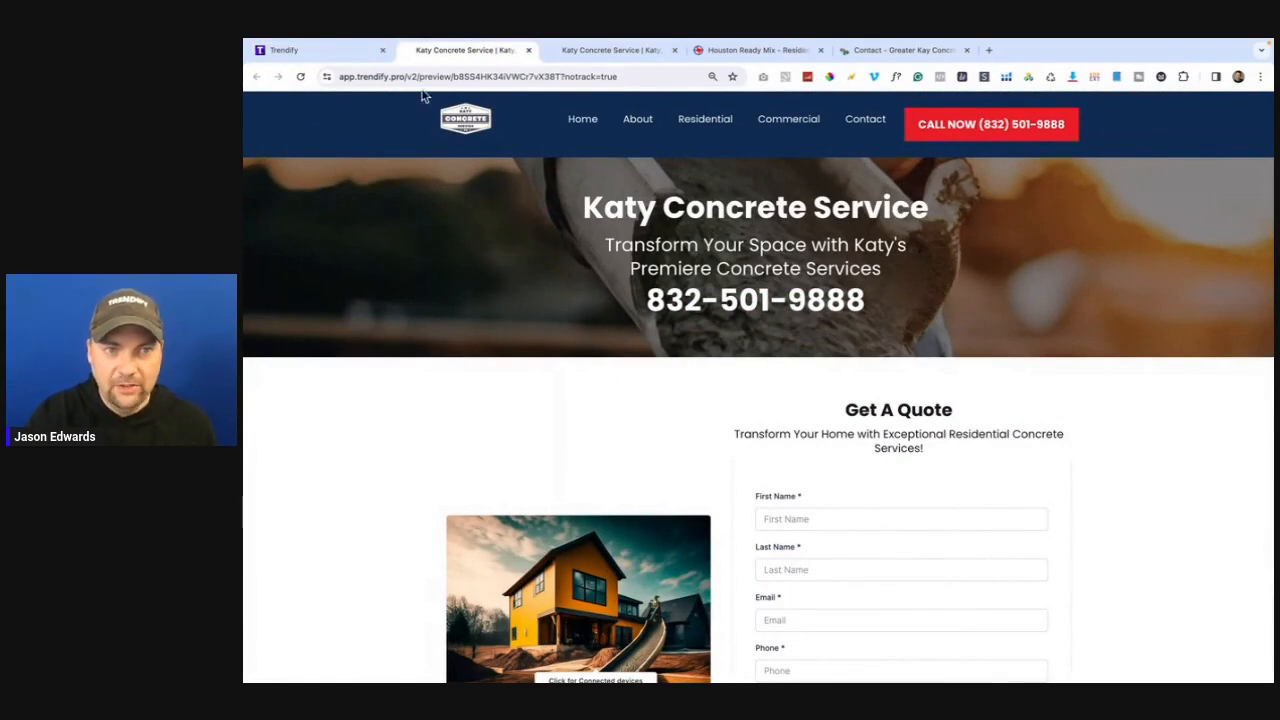
pyautogui.click(350, 52)
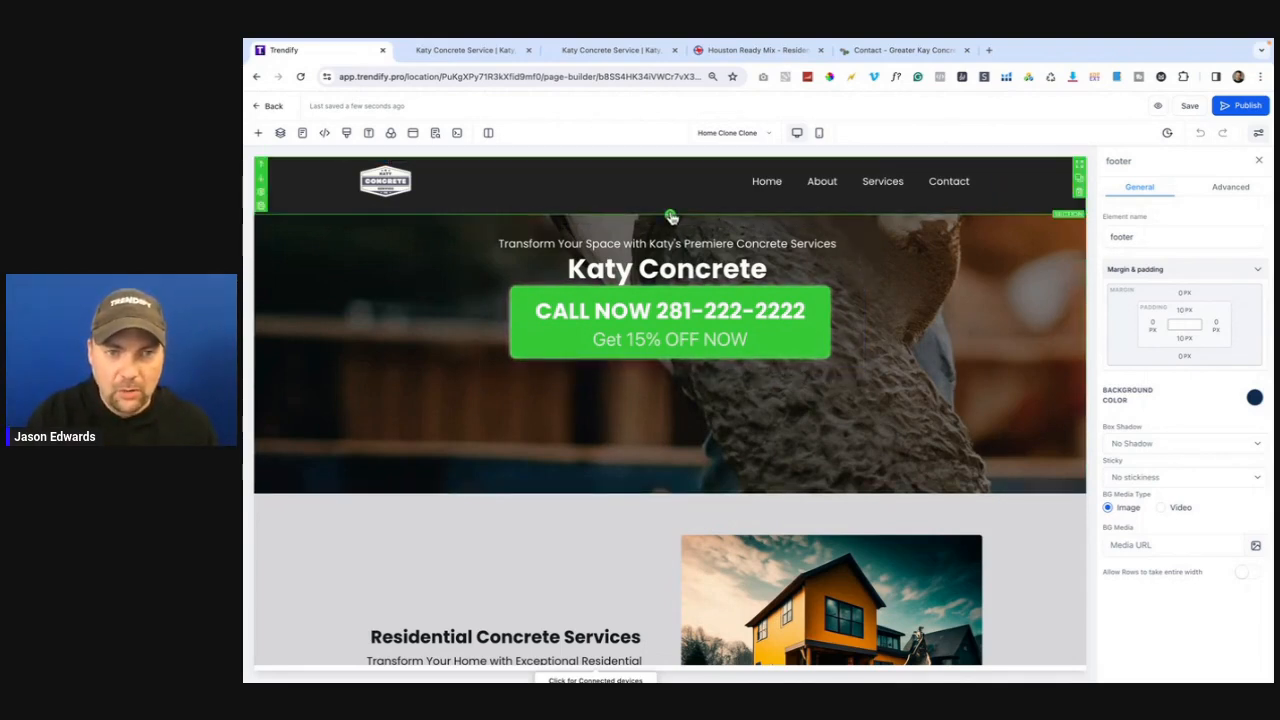
pyautogui.click(670, 216)
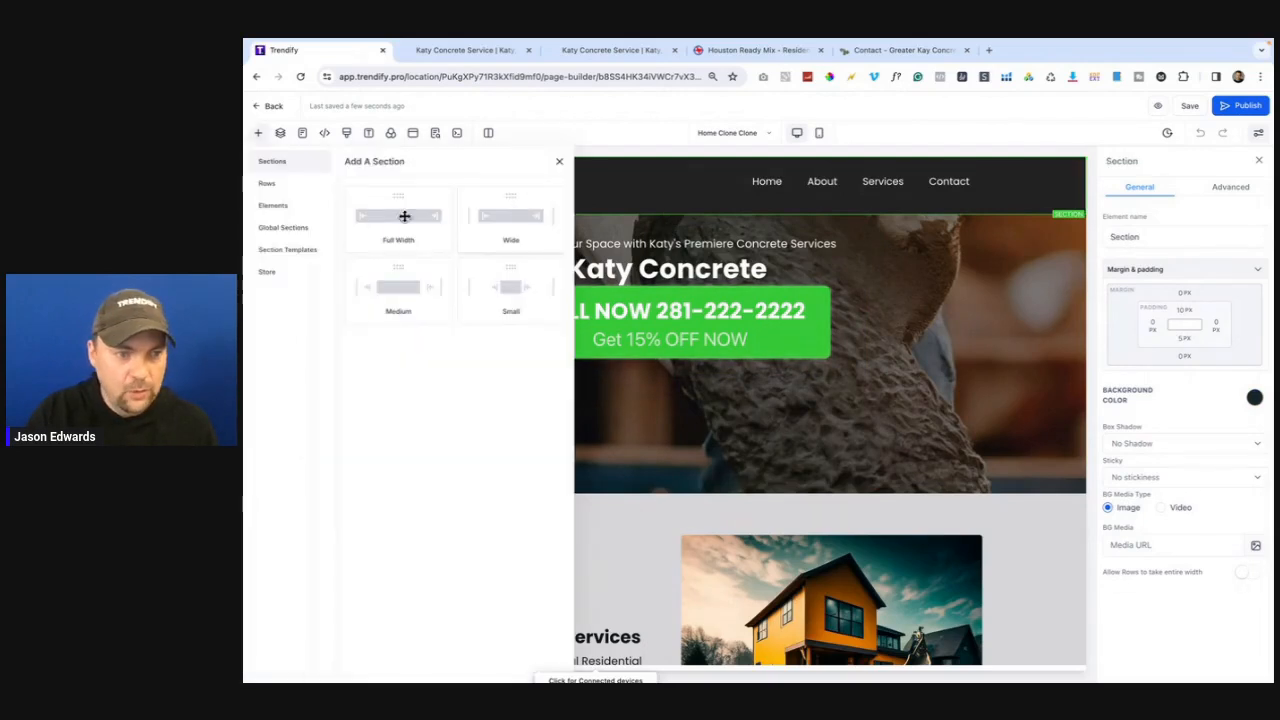
pyautogui.click(281, 229)
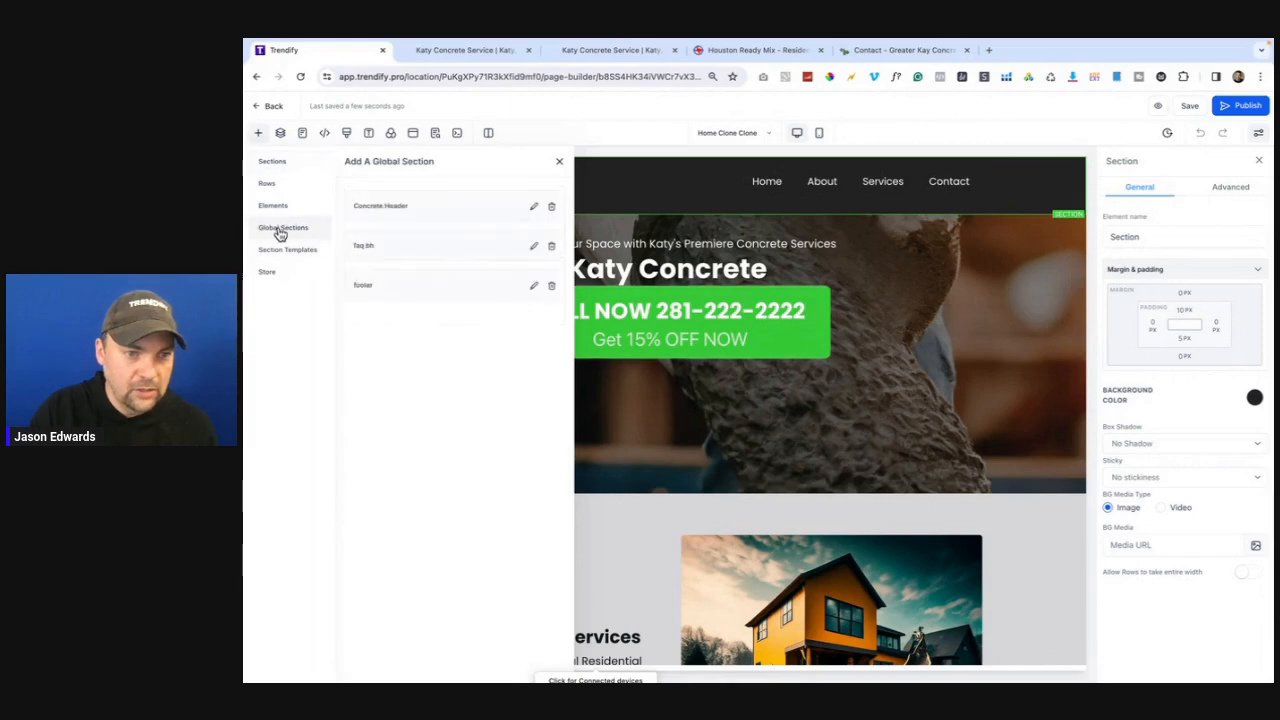
pyautogui.moveTo(407, 206); pyautogui.dragTo(643, 220)
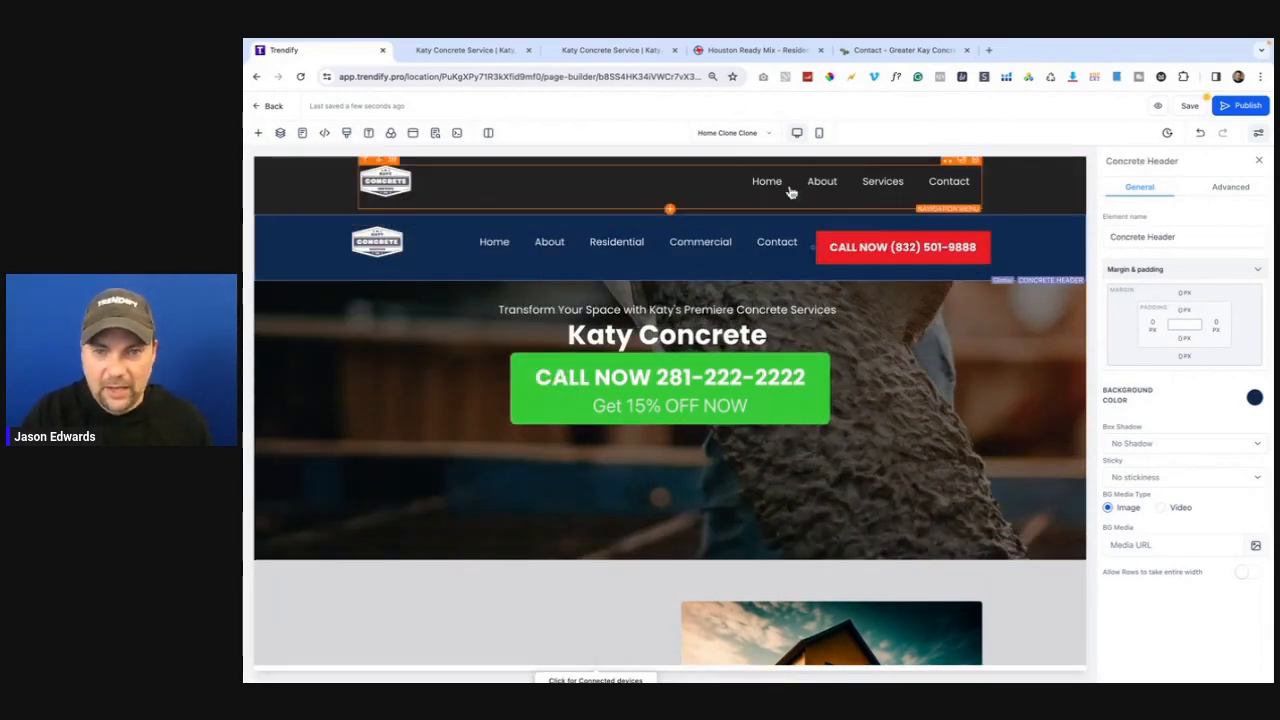
pyautogui.click(1079, 193)
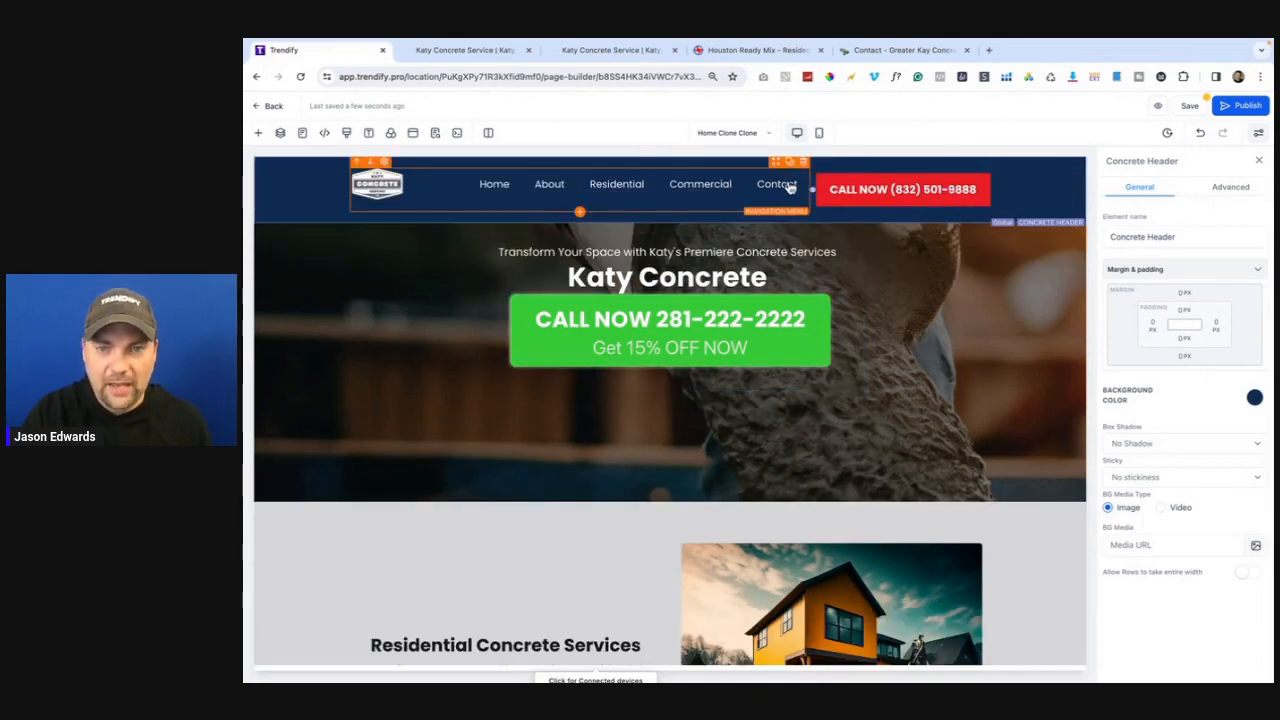
# - Try changing the last digit of the phone number in the header's call button text to 9, and cancel saving the global section change
pyautogui.click(893, 189)
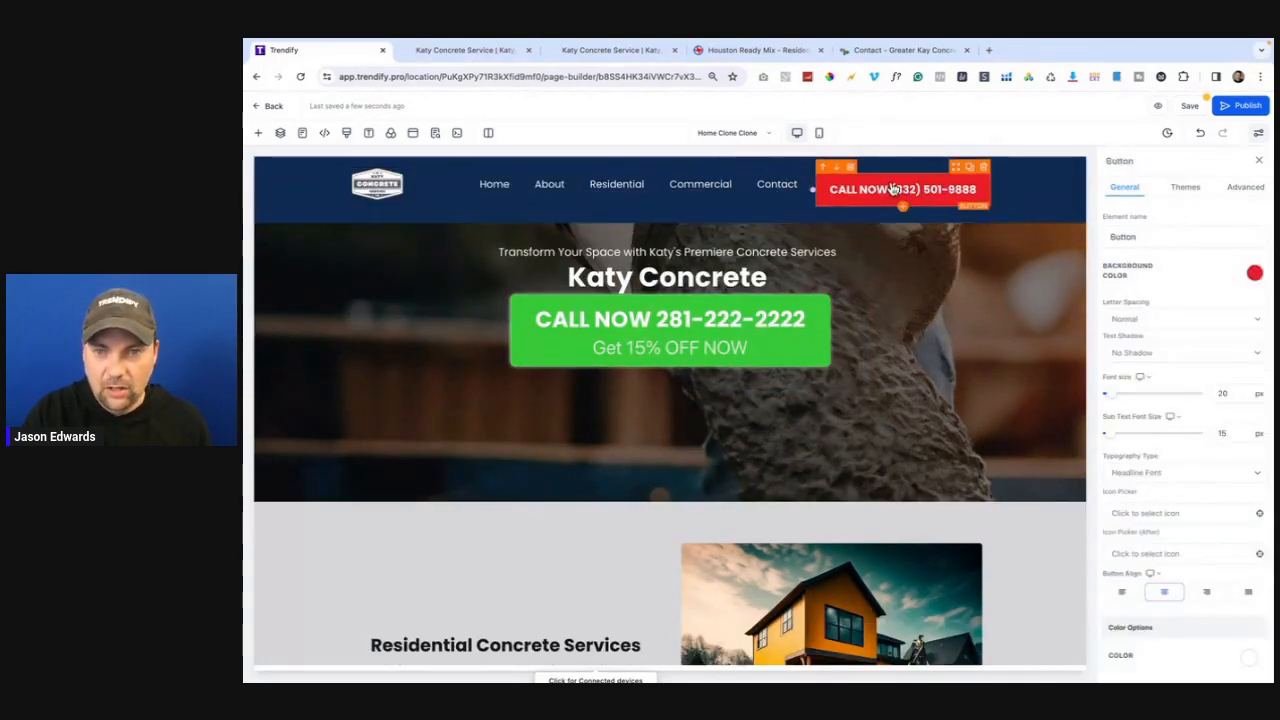
pyautogui.scroll(-5, 1192, 424)
pyautogui.scroll(-2, 1192, 424)
pyautogui.click(1222, 479)
pyautogui.press('BackSpace')
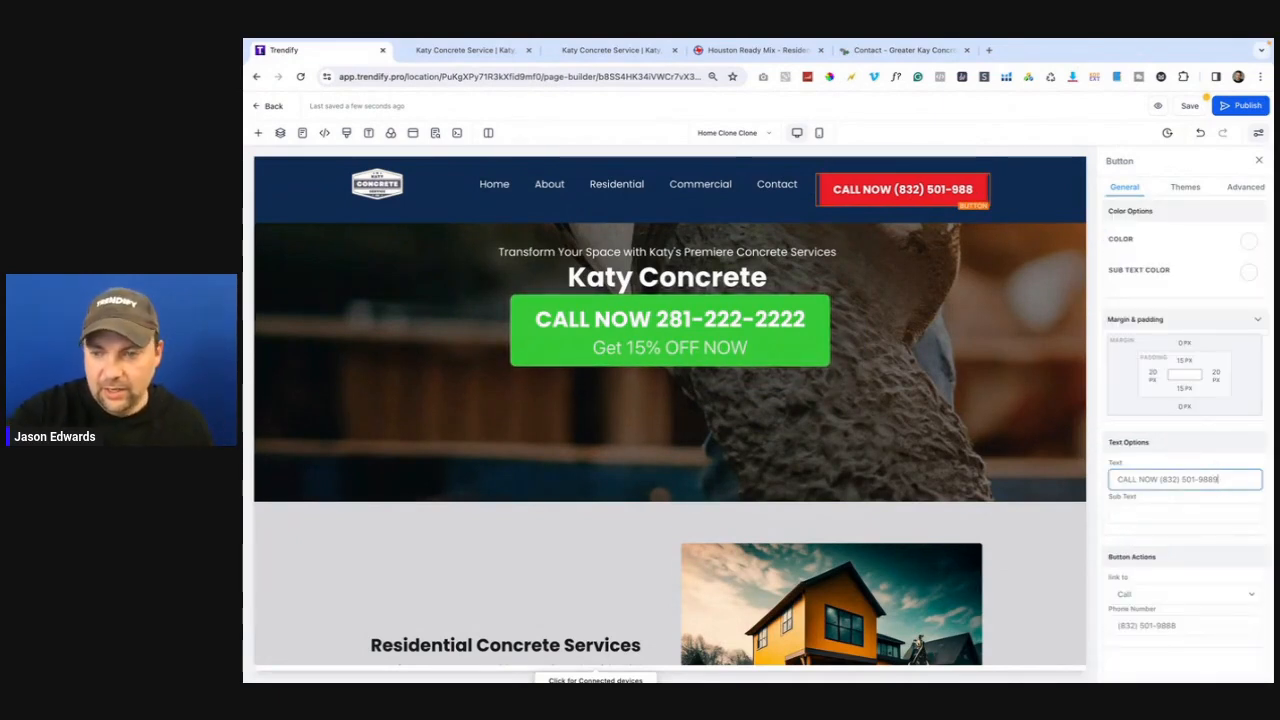
pyautogui.write('9')
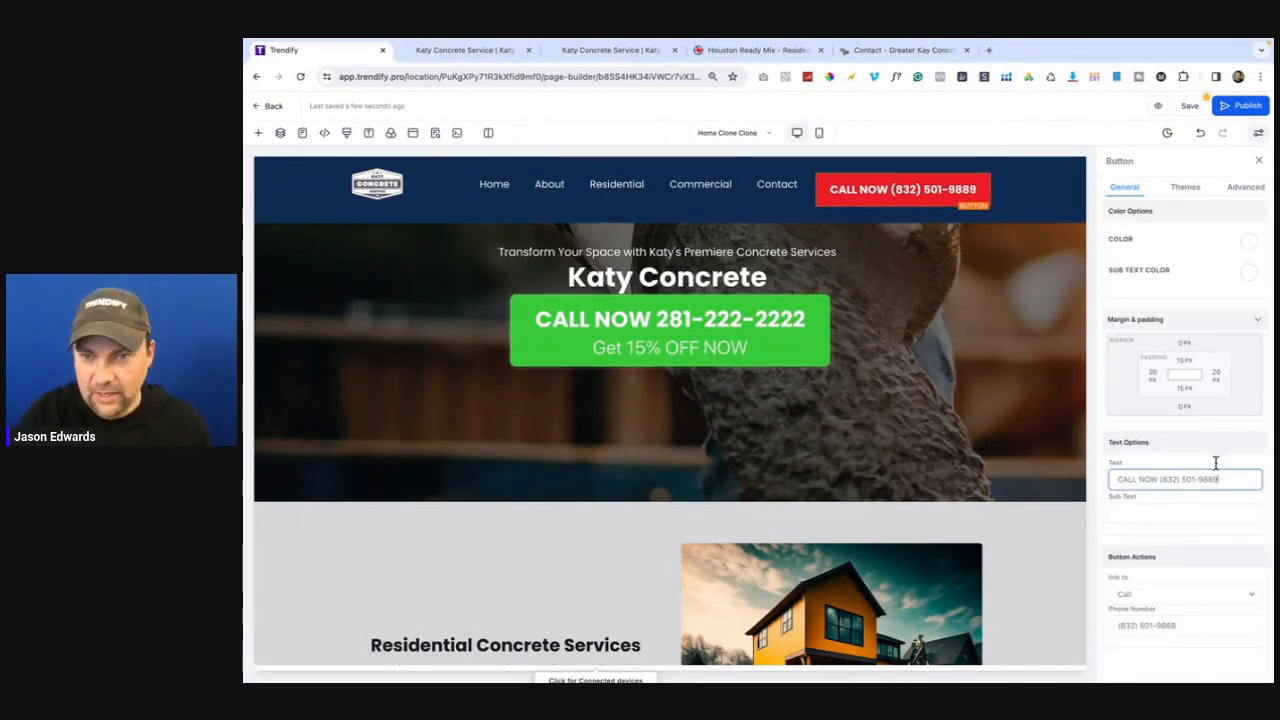
pyautogui.click(1190, 105)
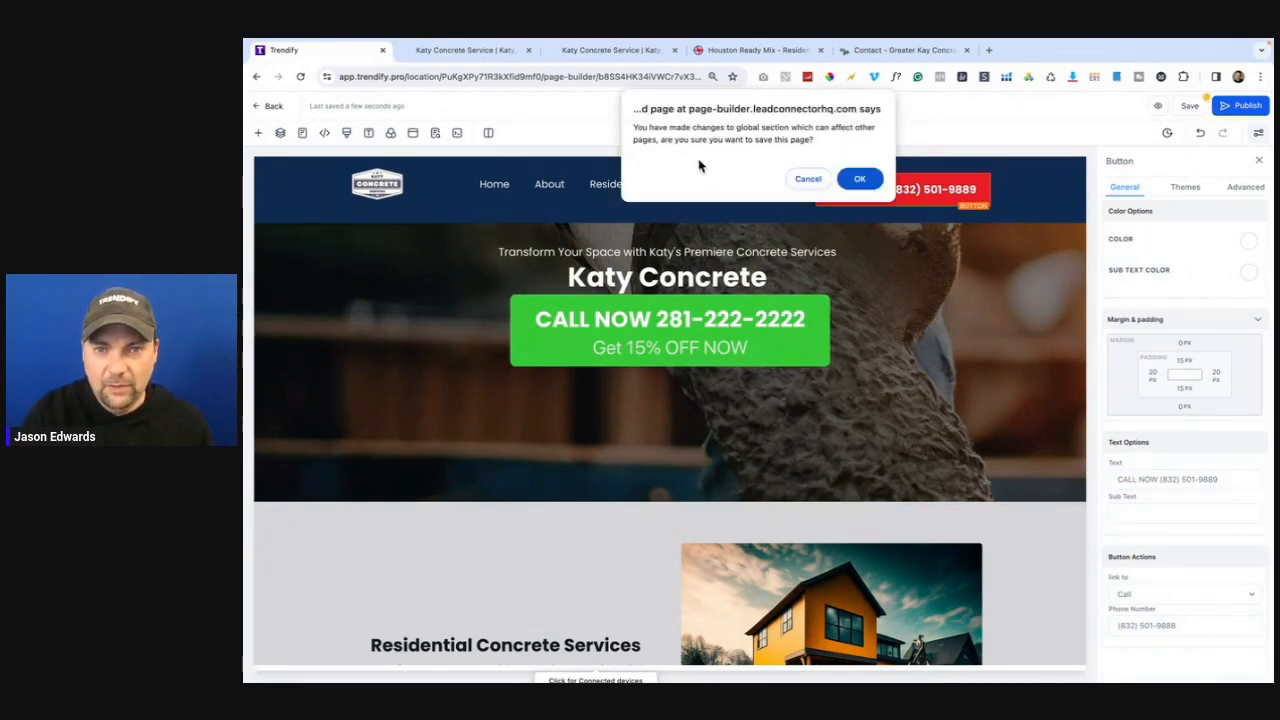
pyautogui.click(806, 177)
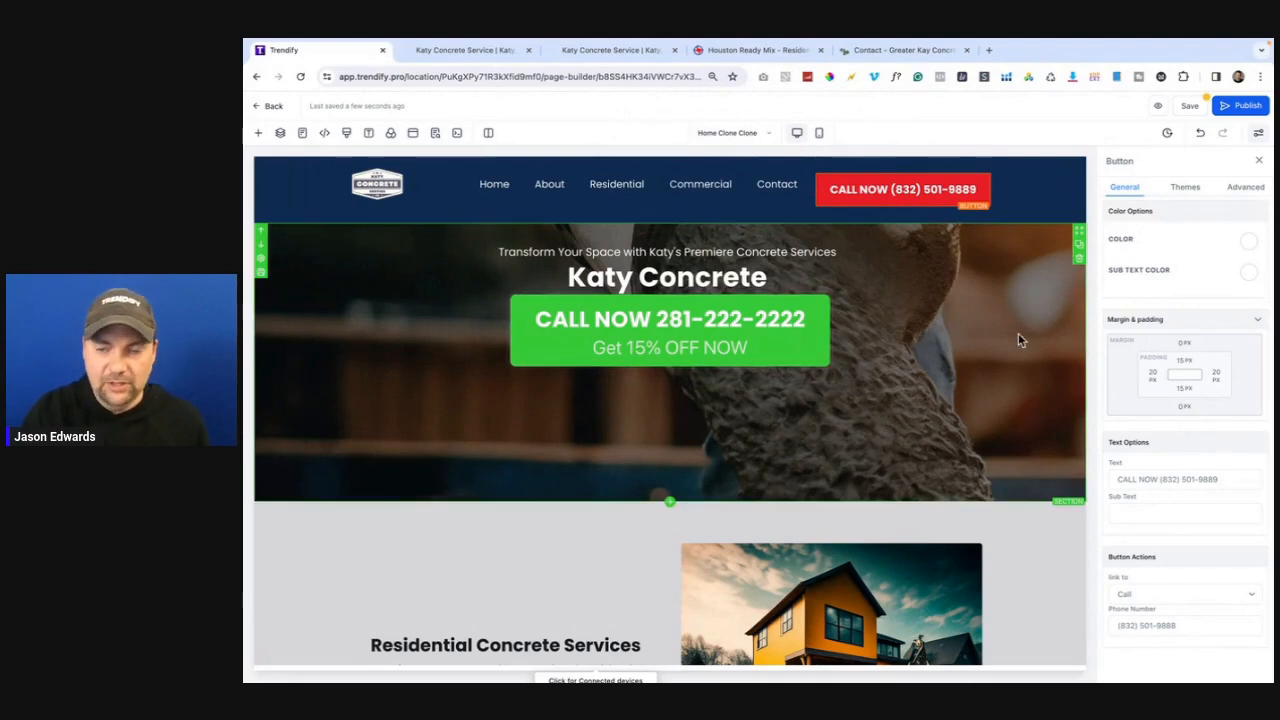
# - Restore the last digit of the phone number in the header's call button text to 8
pyautogui.click(1224, 479)
pyautogui.press('BackSpace')
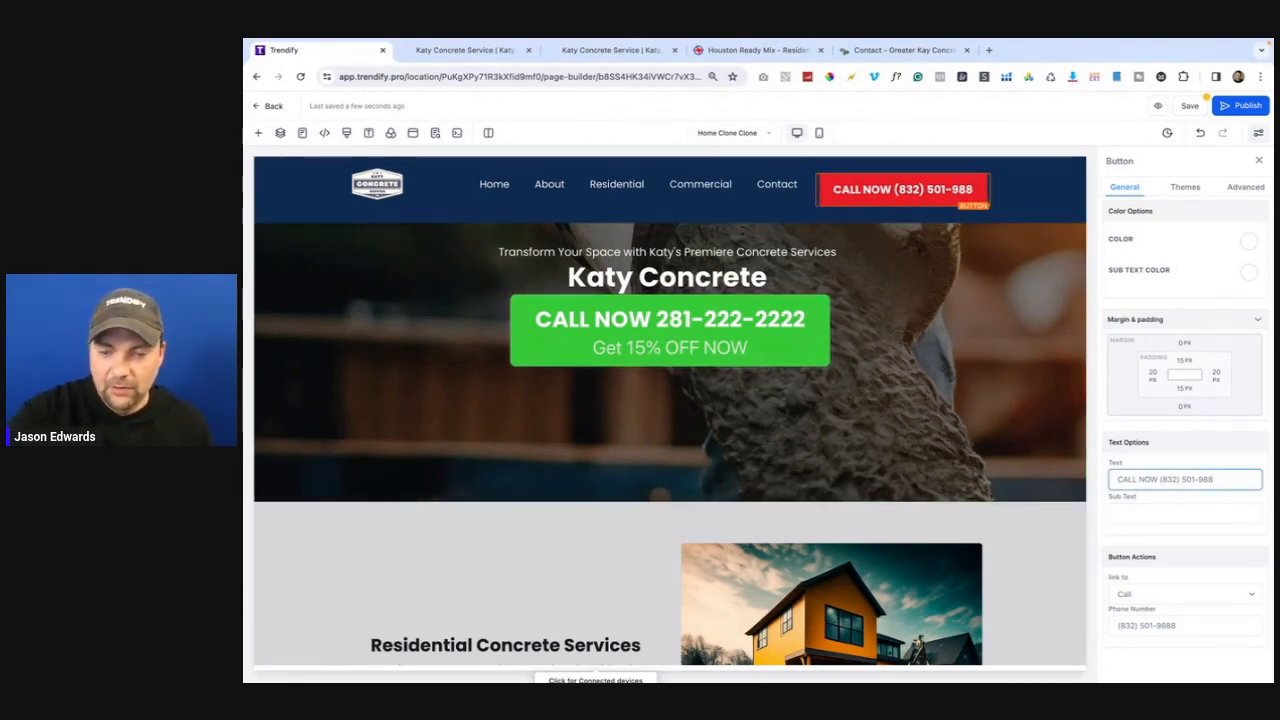
pyautogui.write('8')
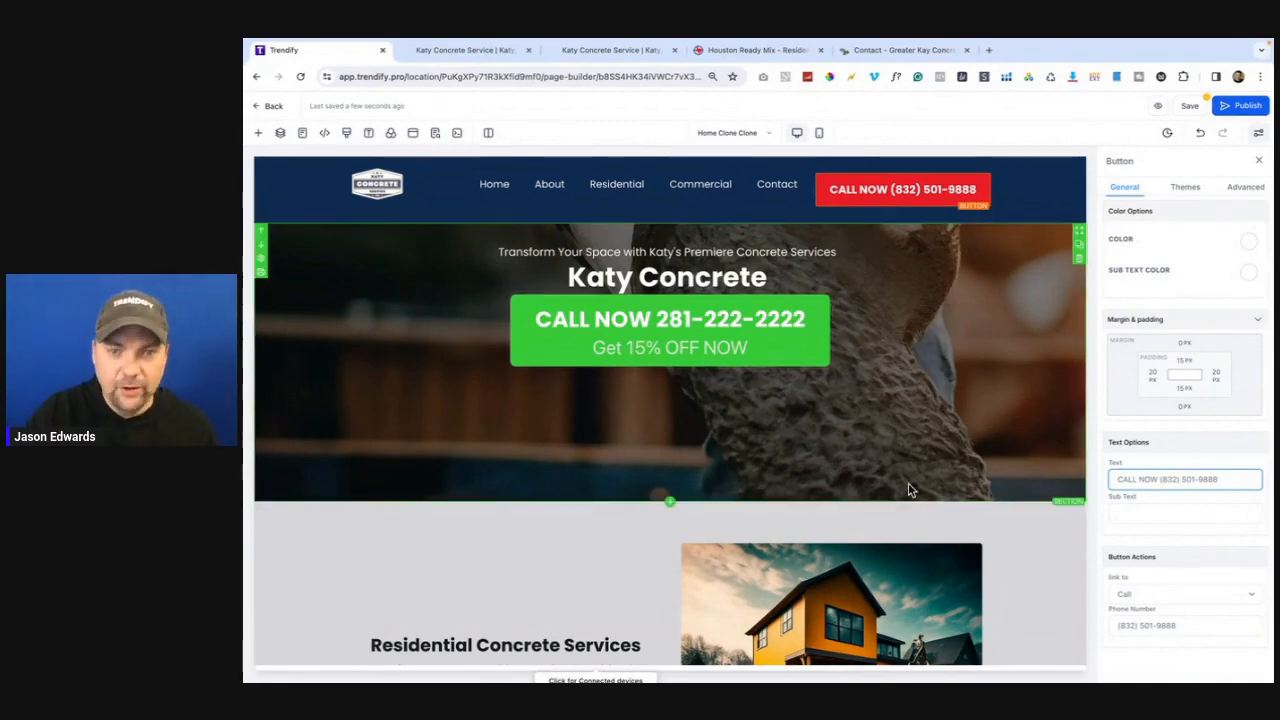
# - Review the page down to the FAQs and delete the green call button from the hero section
pyautogui.scroll(-3, 766, 471)
pyautogui.scroll(-15, 690, 542)
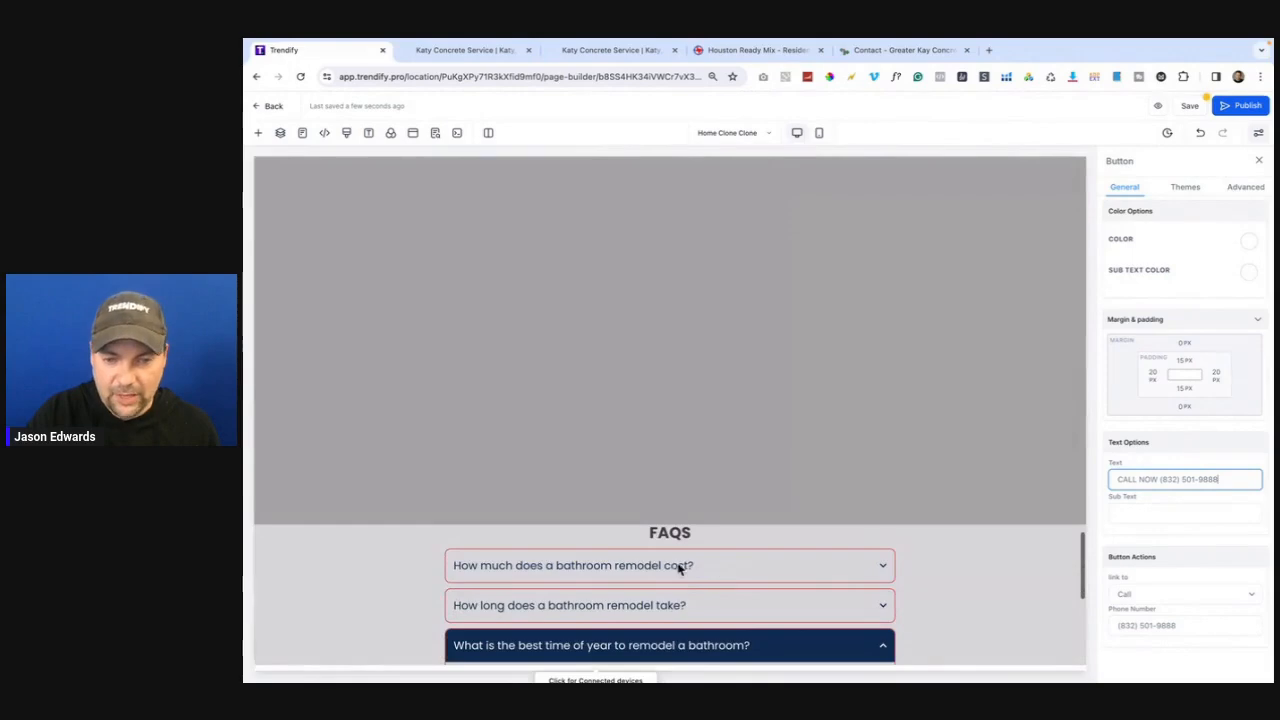
pyautogui.scroll(-4, 678, 568)
pyautogui.scroll(3, 715, 505)
pyautogui.scroll(20, 700, 498)
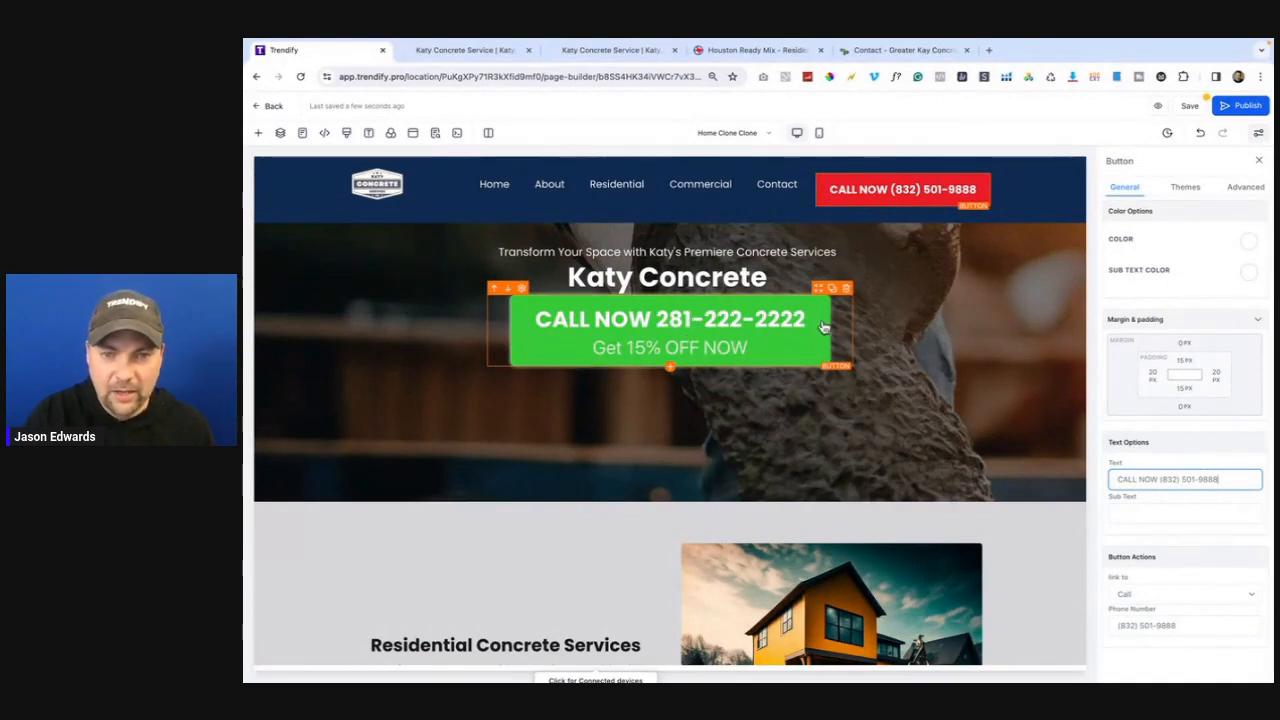
pyautogui.click(846, 290)
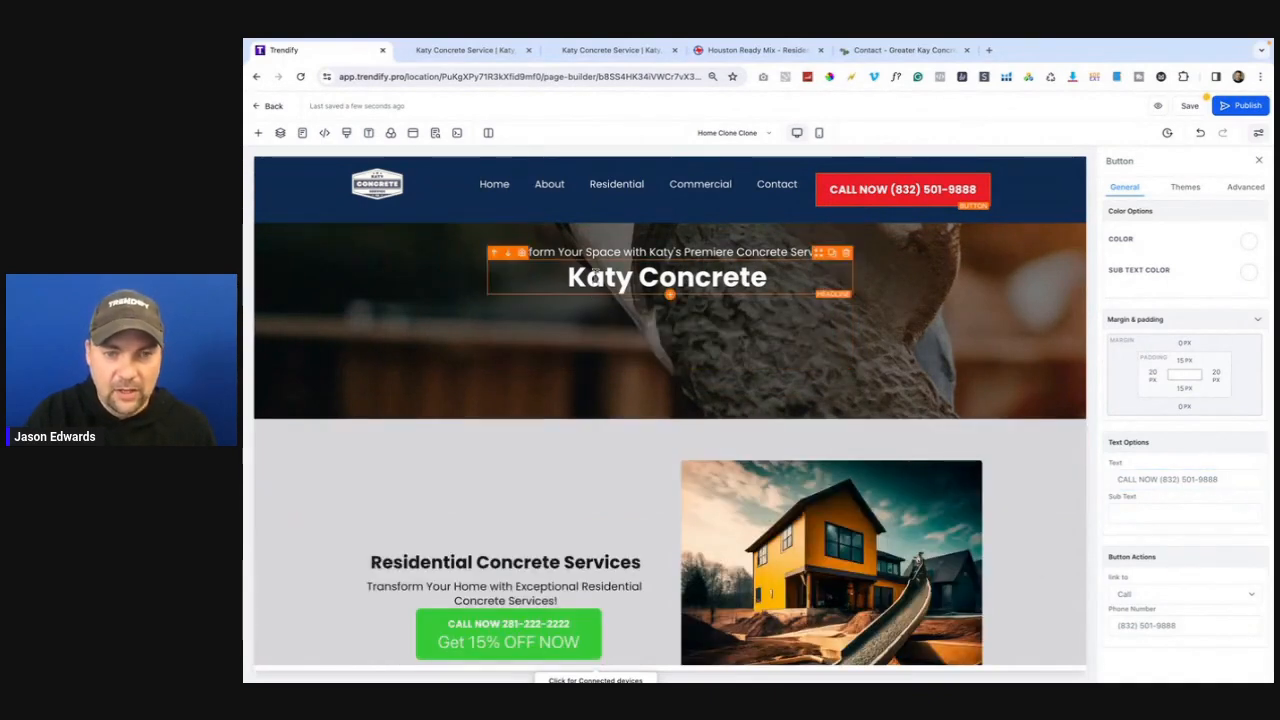
# - Set the hero section's bottom padding to 100 px
pyautogui.click(611, 345)
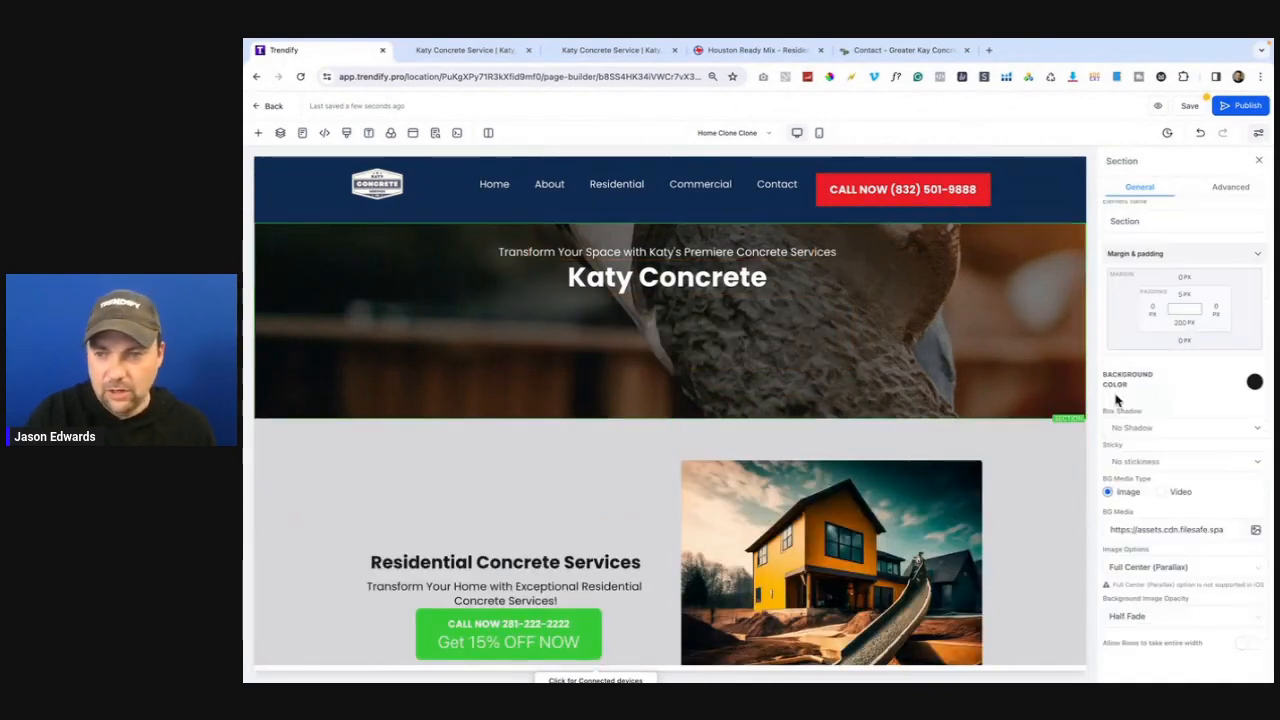
pyautogui.click(1184, 323)
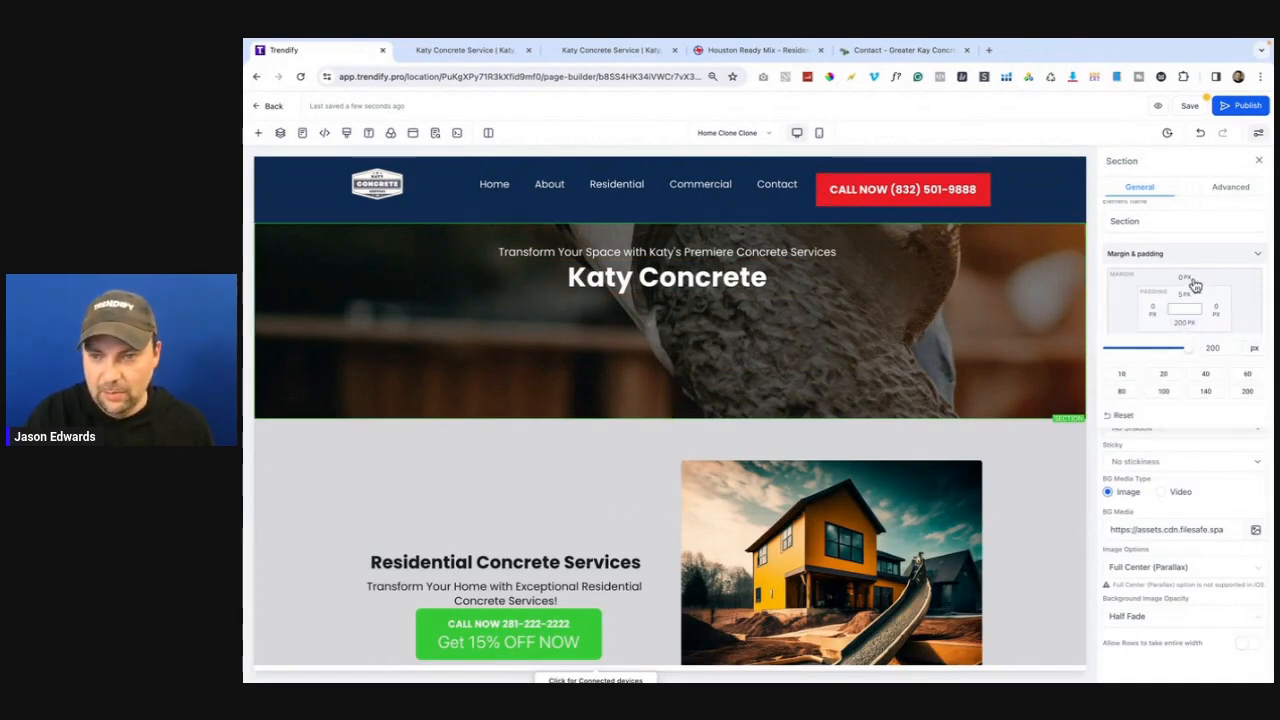
pyautogui.click(1184, 324)
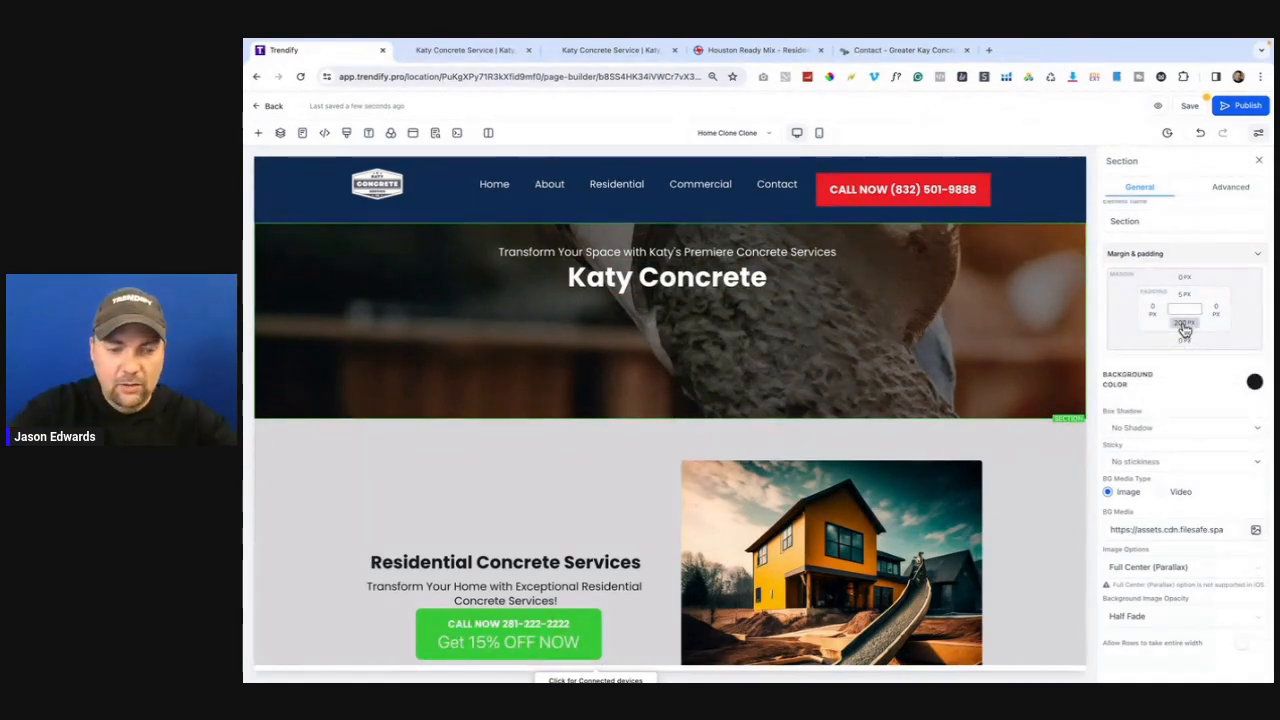
pyautogui.click(1186, 326)
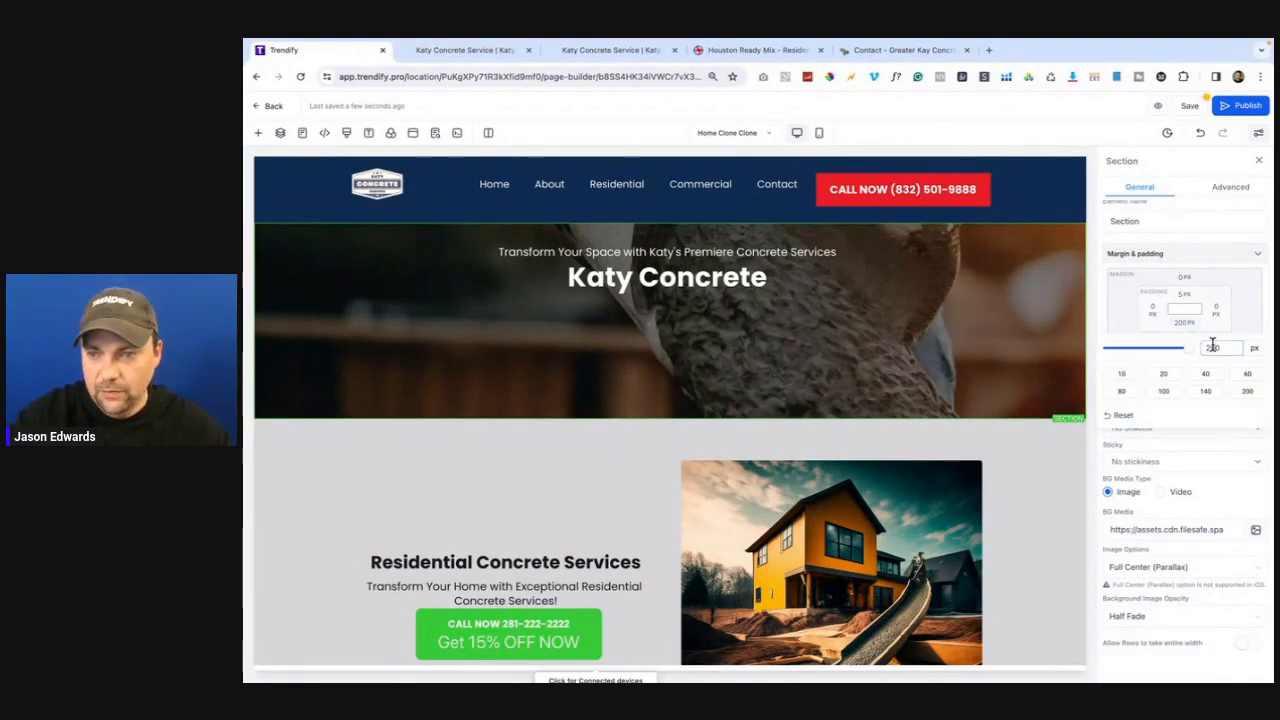
pyautogui.click(1166, 393)
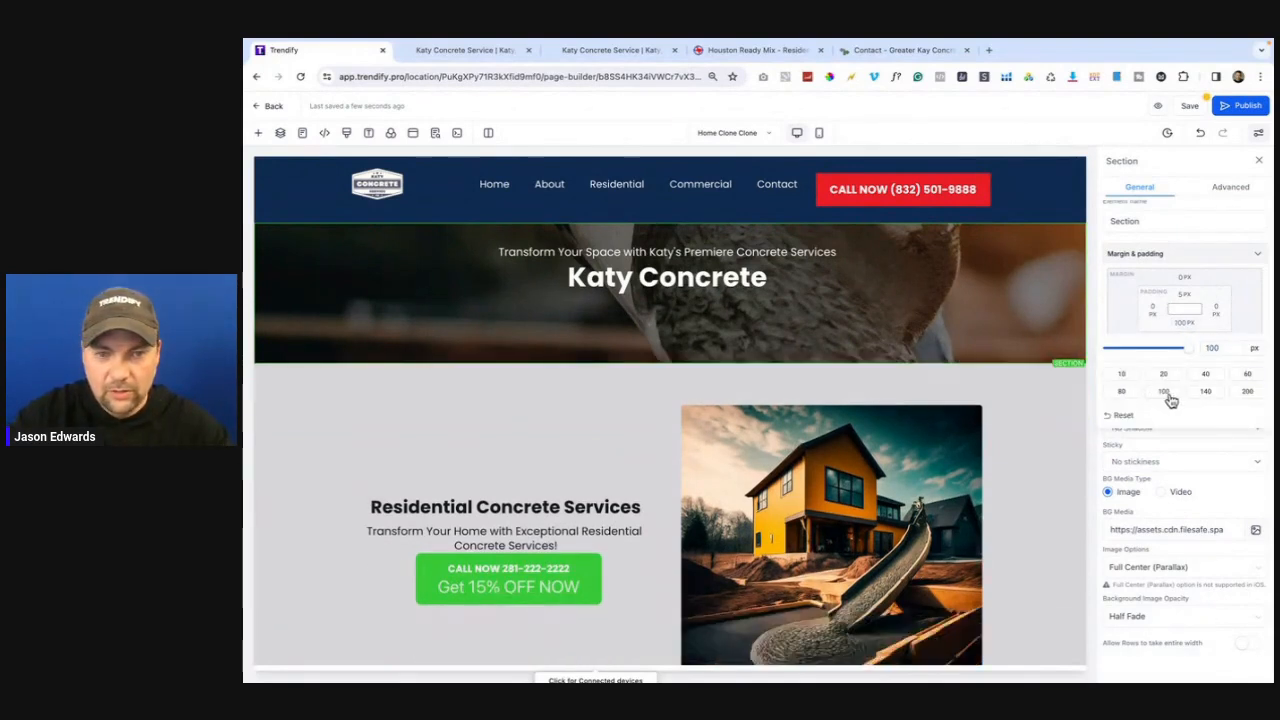
# - Set the Katy Concrete hero headline's desktop font size to 84 px, comparing the headline in mobile and desktop modes
pyautogui.click(698, 277)
pyautogui.moveTo(1124, 493); pyautogui.dragTo(1121, 493)
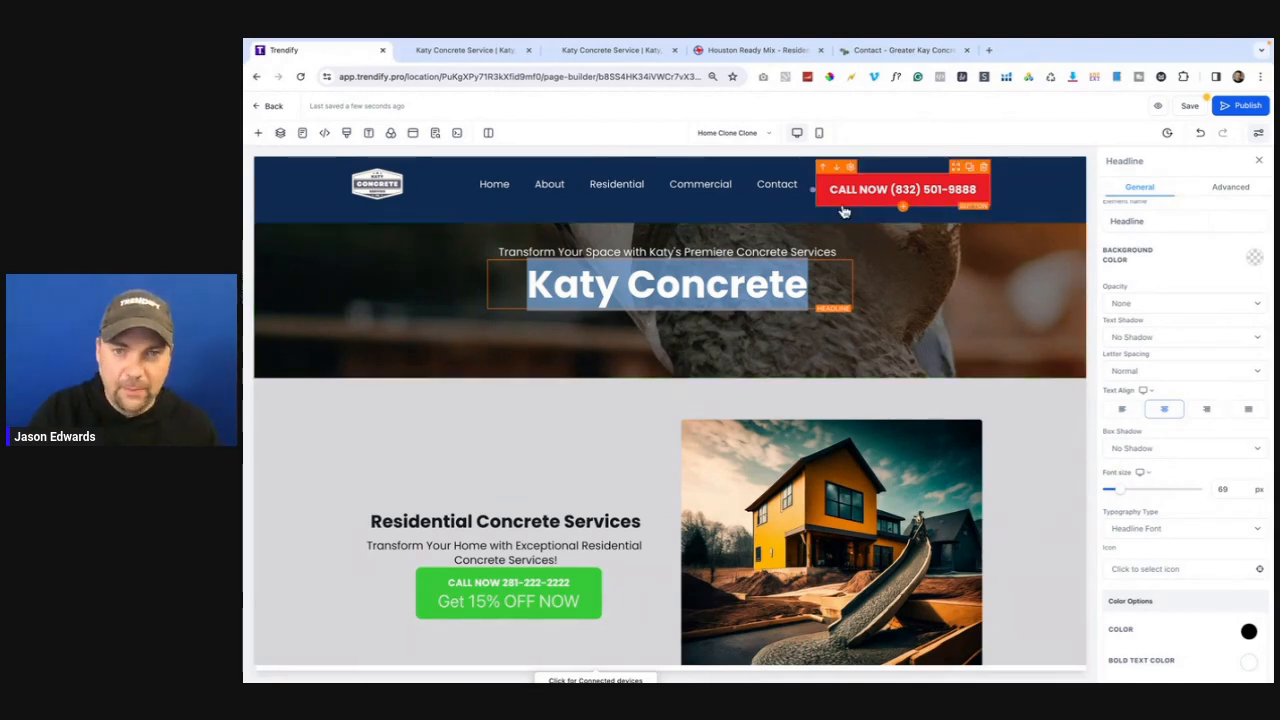
pyautogui.click(820, 134)
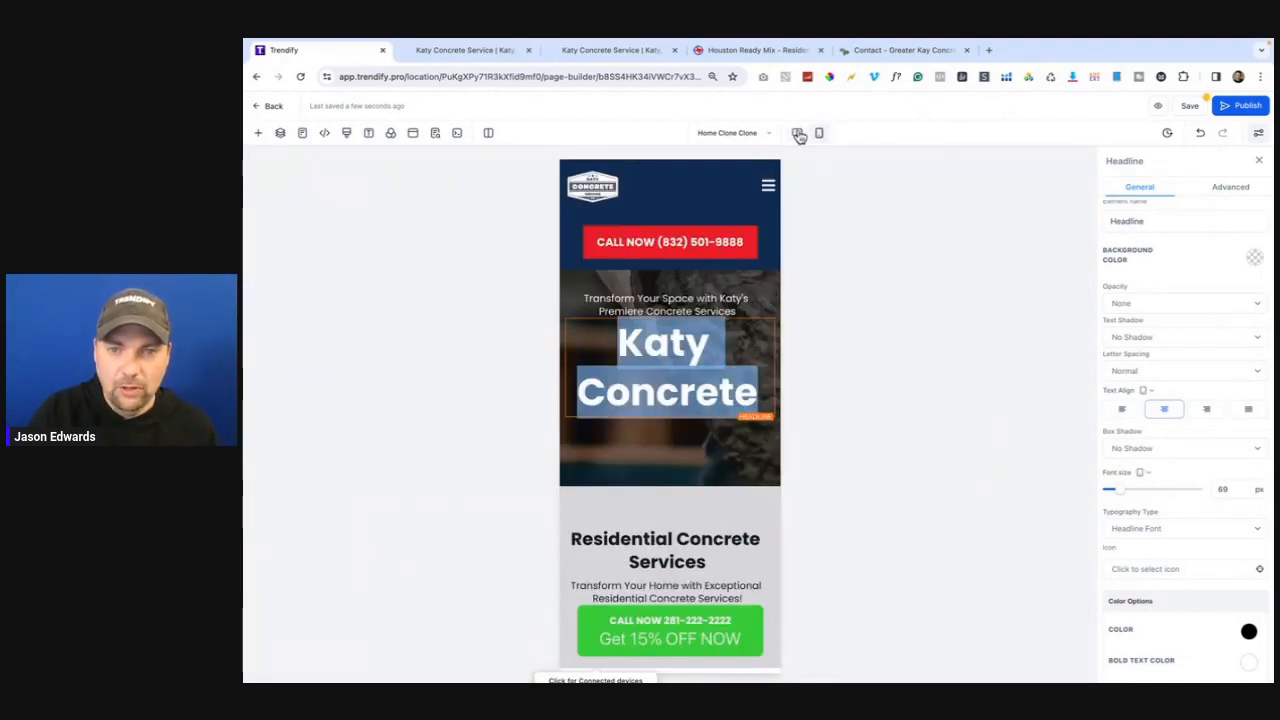
pyautogui.click(797, 133)
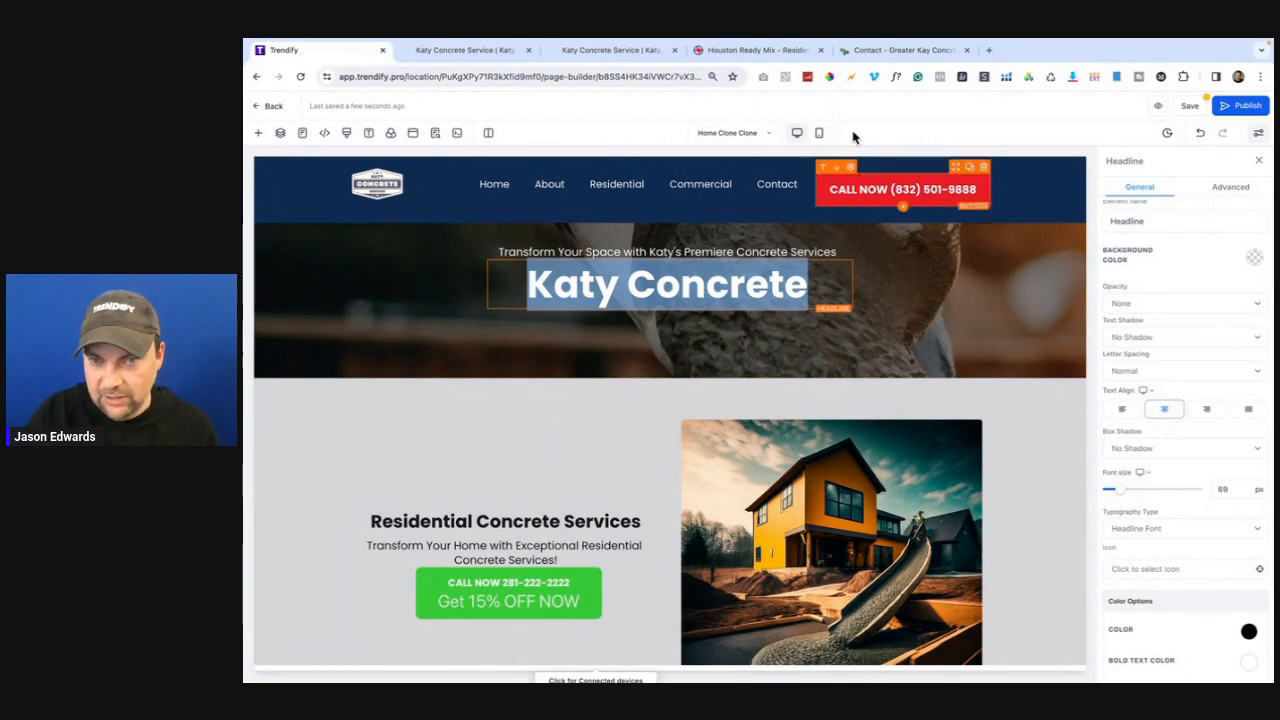
pyautogui.click(819, 133)
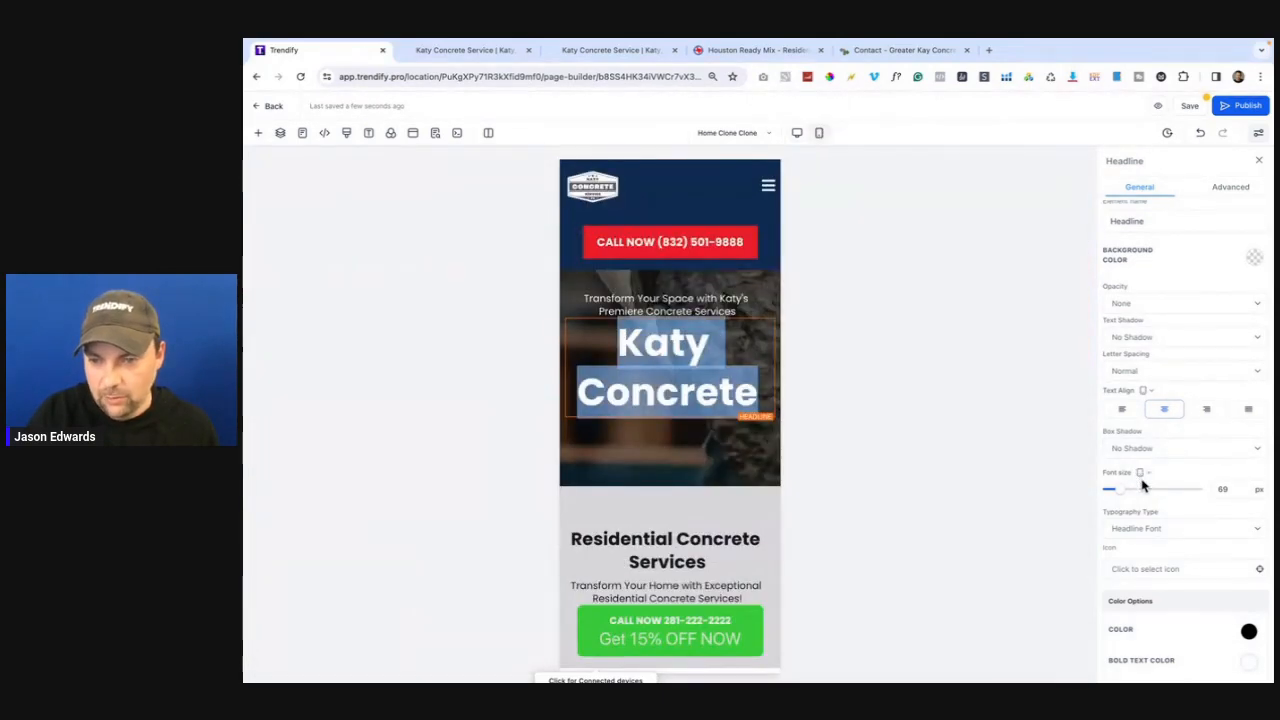
pyautogui.click(797, 133)
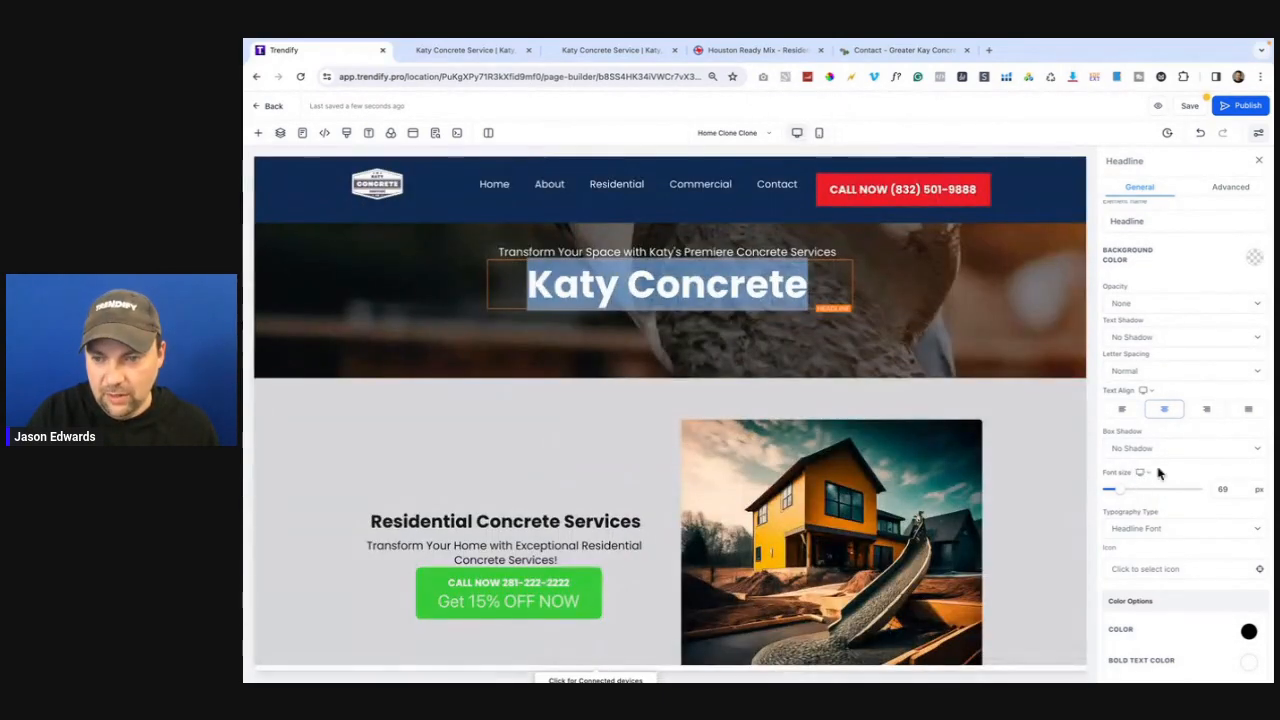
pyautogui.moveTo(1121, 492)
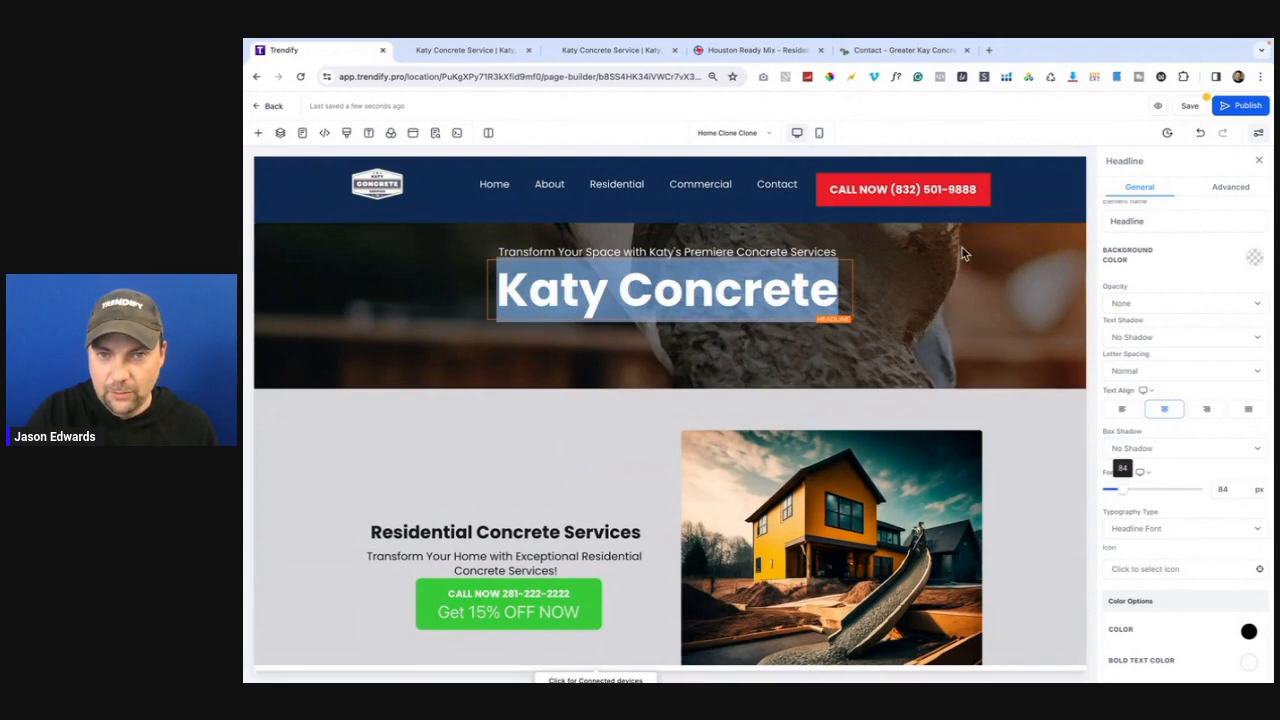
# - Set the hero headline's font size to 59 px for mobile and return to desktop mode
pyautogui.click(819, 133)
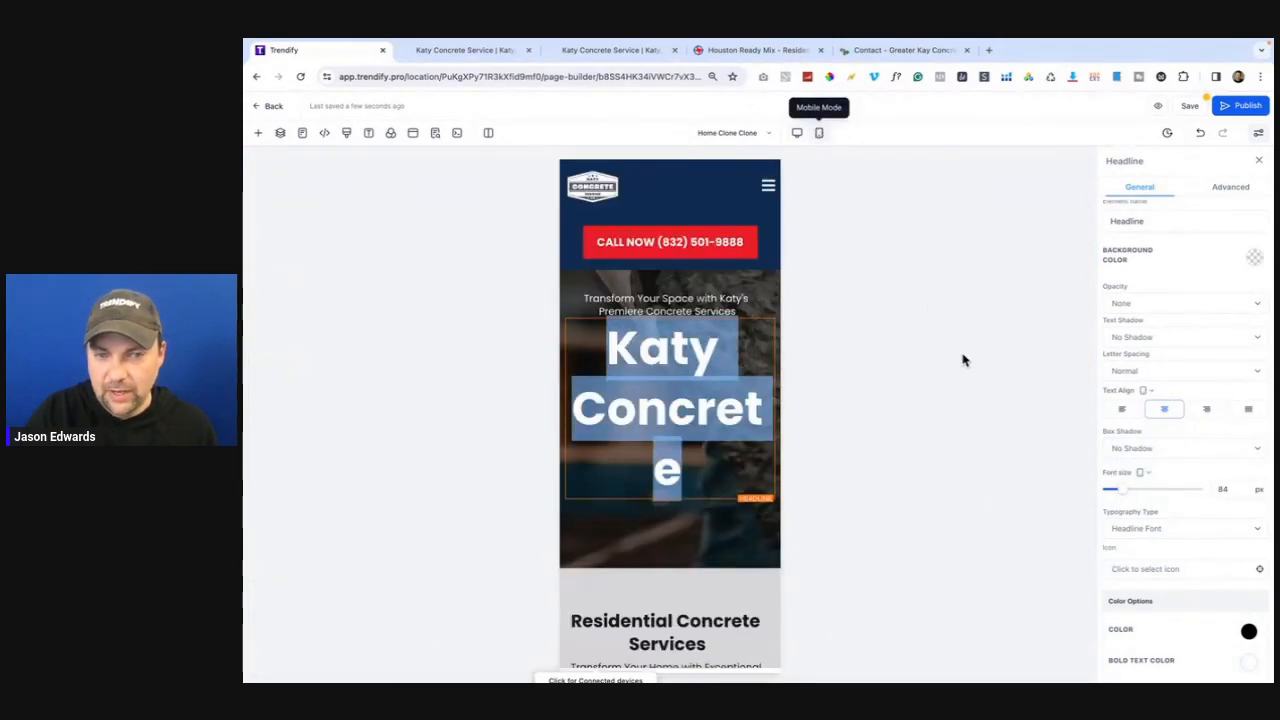
pyautogui.moveTo(1124, 492)
pyautogui.moveTo(1124, 492); pyautogui.dragTo(1120, 492)
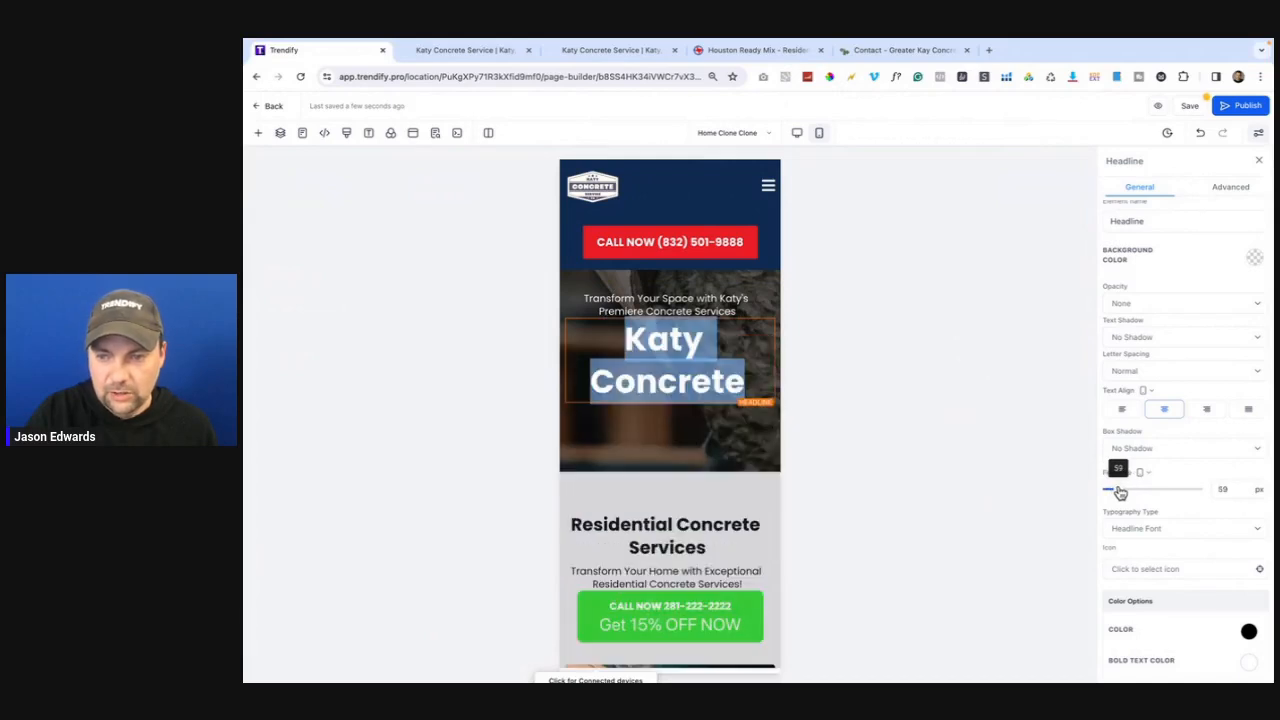
pyautogui.click(797, 134)
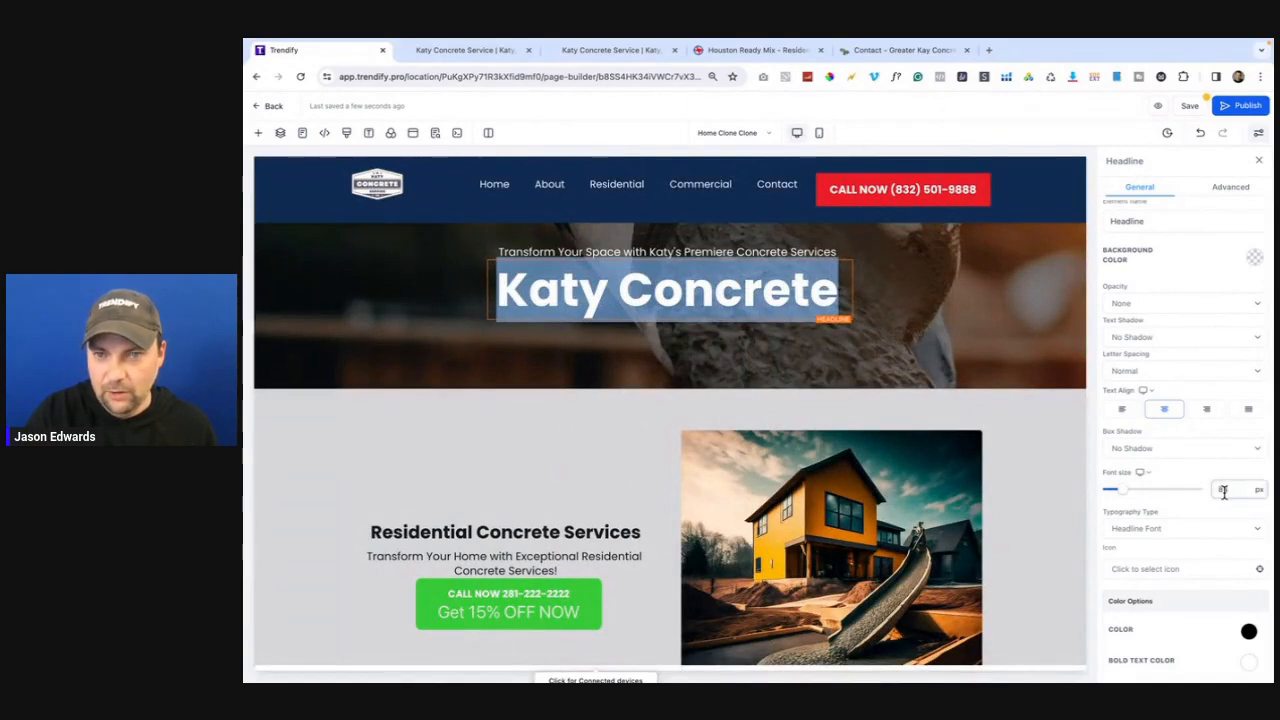
# - Switch the page to mobile mode and sample the header call button's red with the ColorPick Eyedropper
pyautogui.click(819, 133)
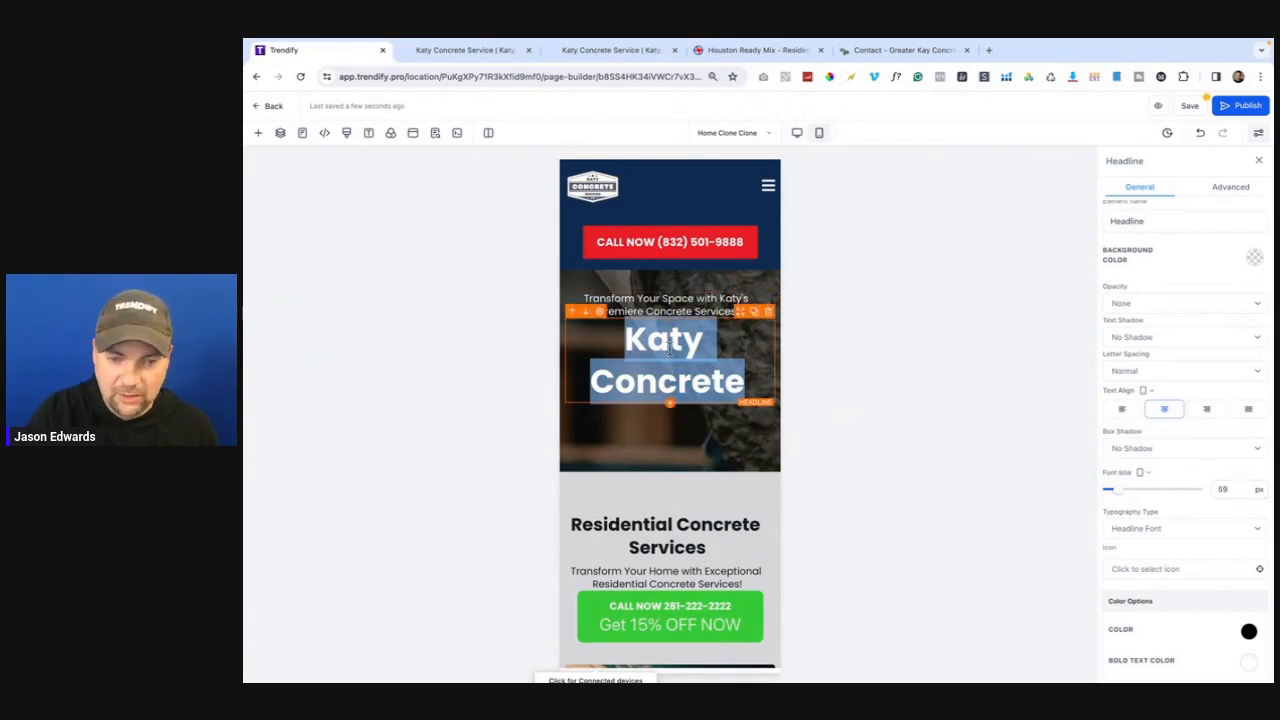
pyautogui.scroll(-2, 668, 345)
pyautogui.click(732, 412)
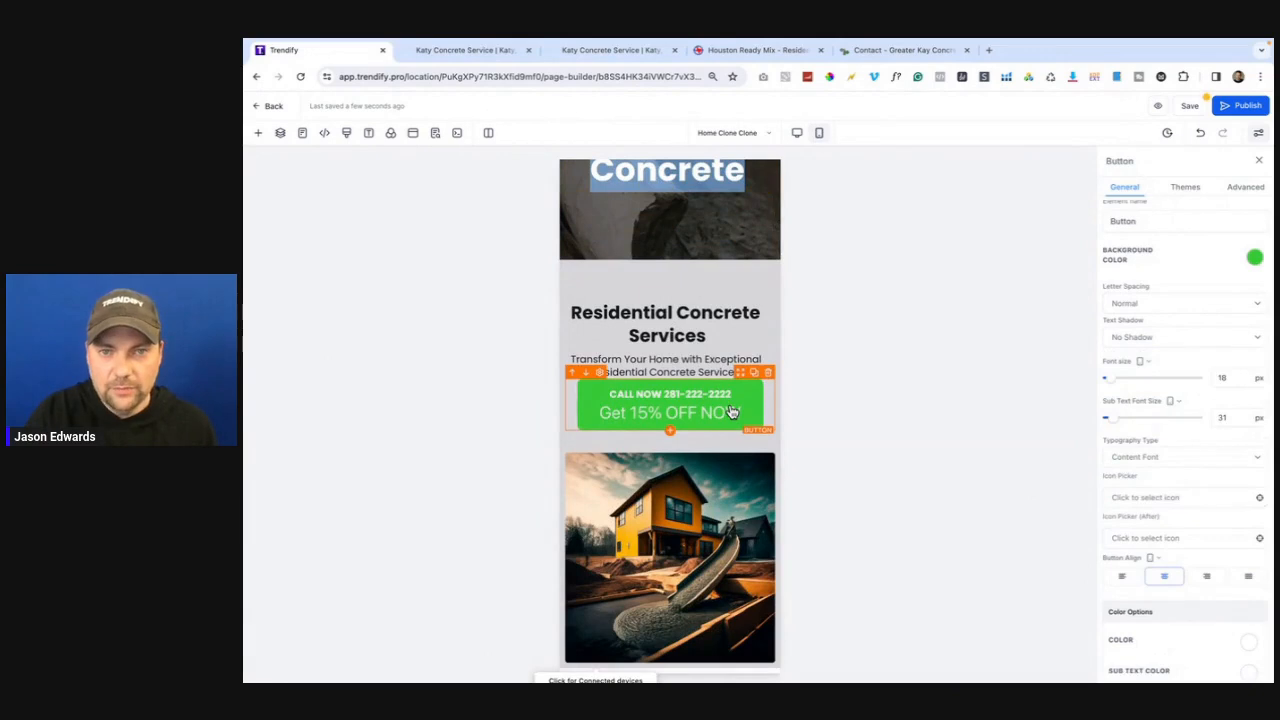
pyautogui.scroll(2, 682, 400)
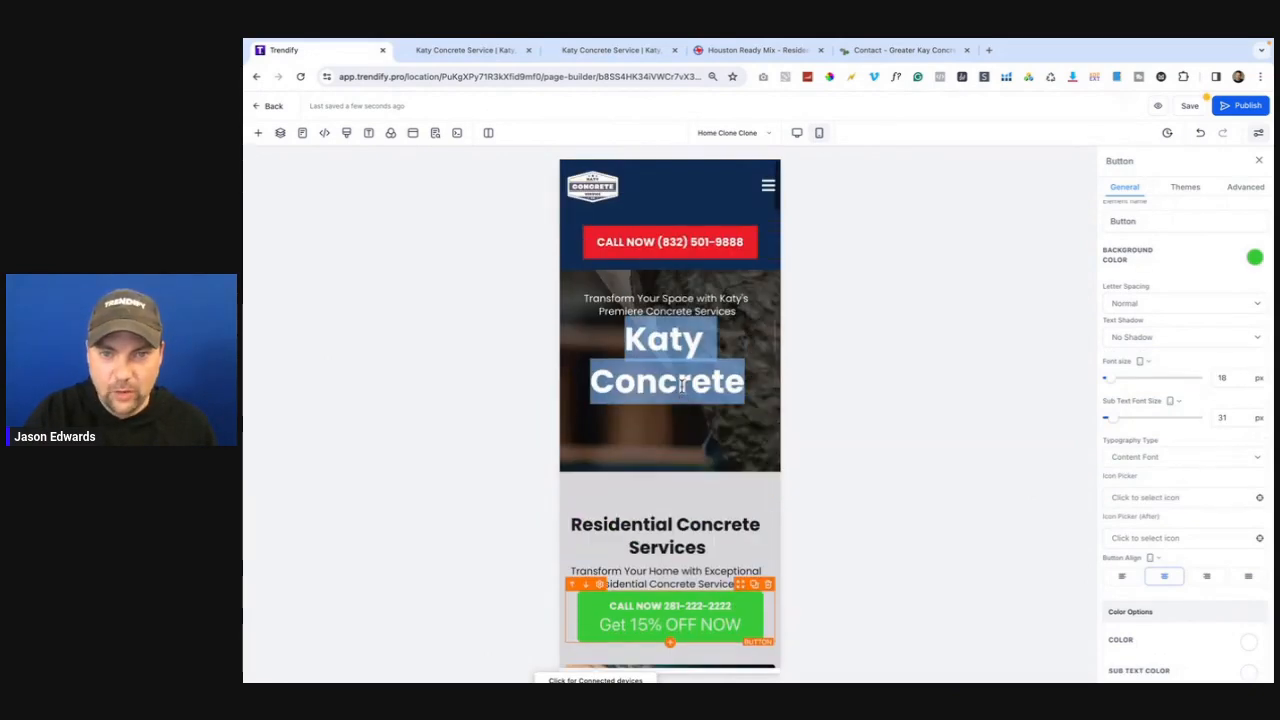
pyautogui.click(830, 77)
pyautogui.click(718, 232)
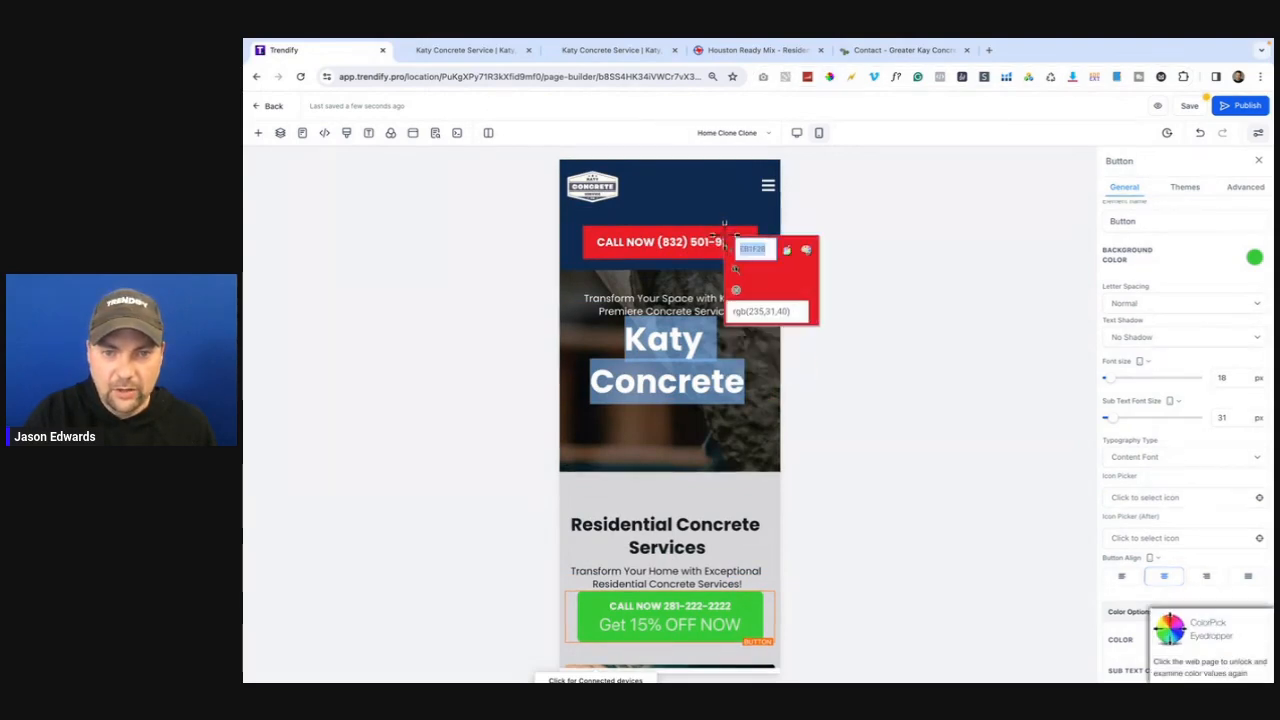
pyautogui.click(769, 310)
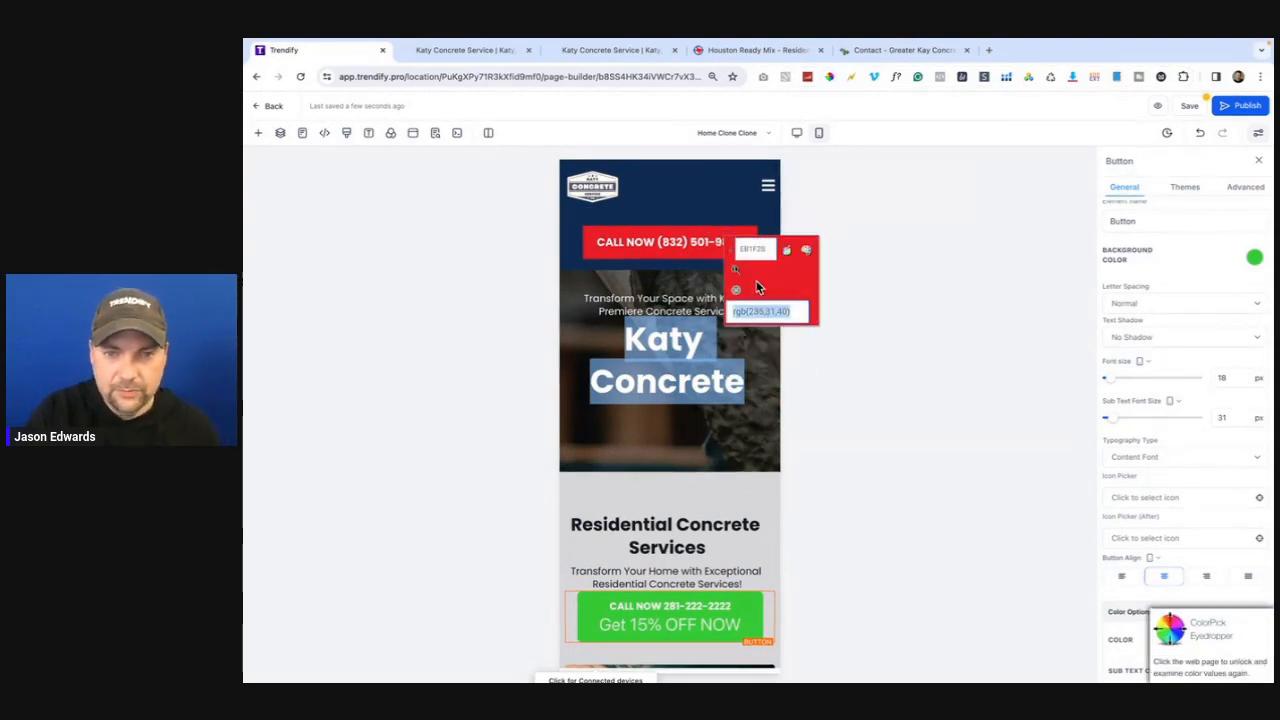
pyautogui.click(737, 290)
# - Add a custom color named Katy Red, #EB1F28 with its last digit altered, as the background of the Residential Concrete Services call button
pyautogui.scroll(-2, 756, 408)
pyautogui.click(755, 393)
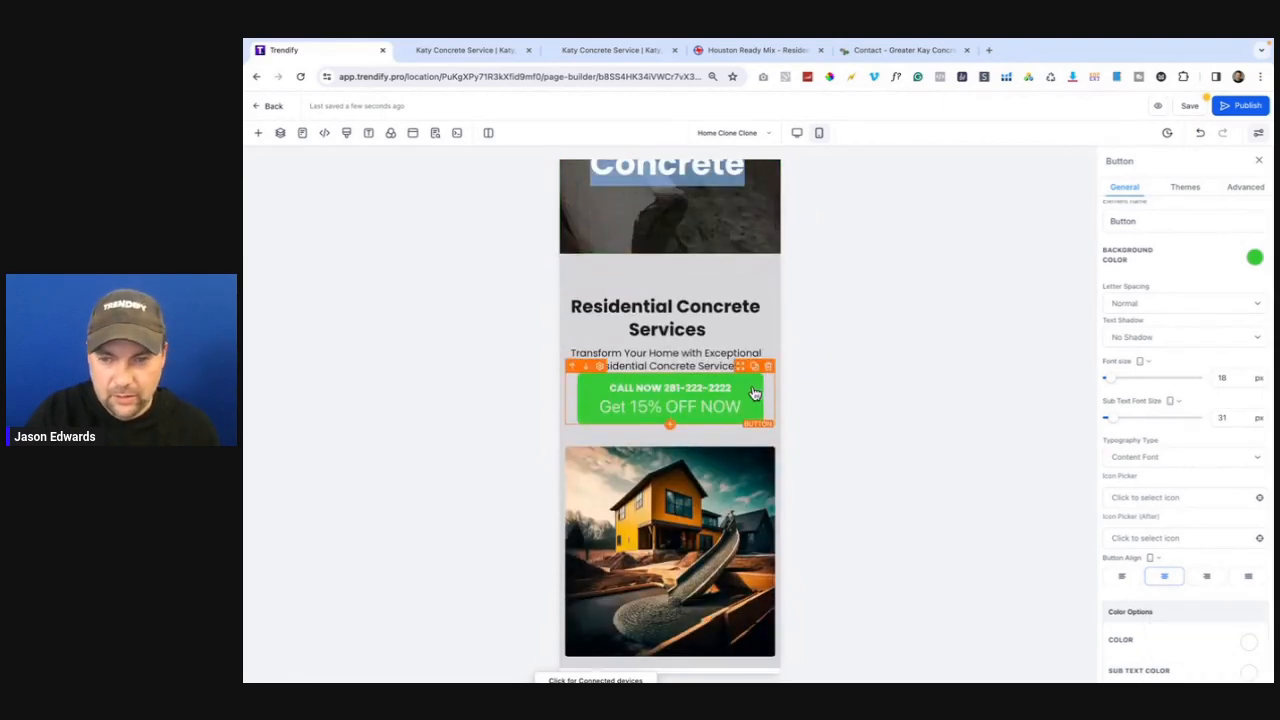
pyautogui.click(1255, 260)
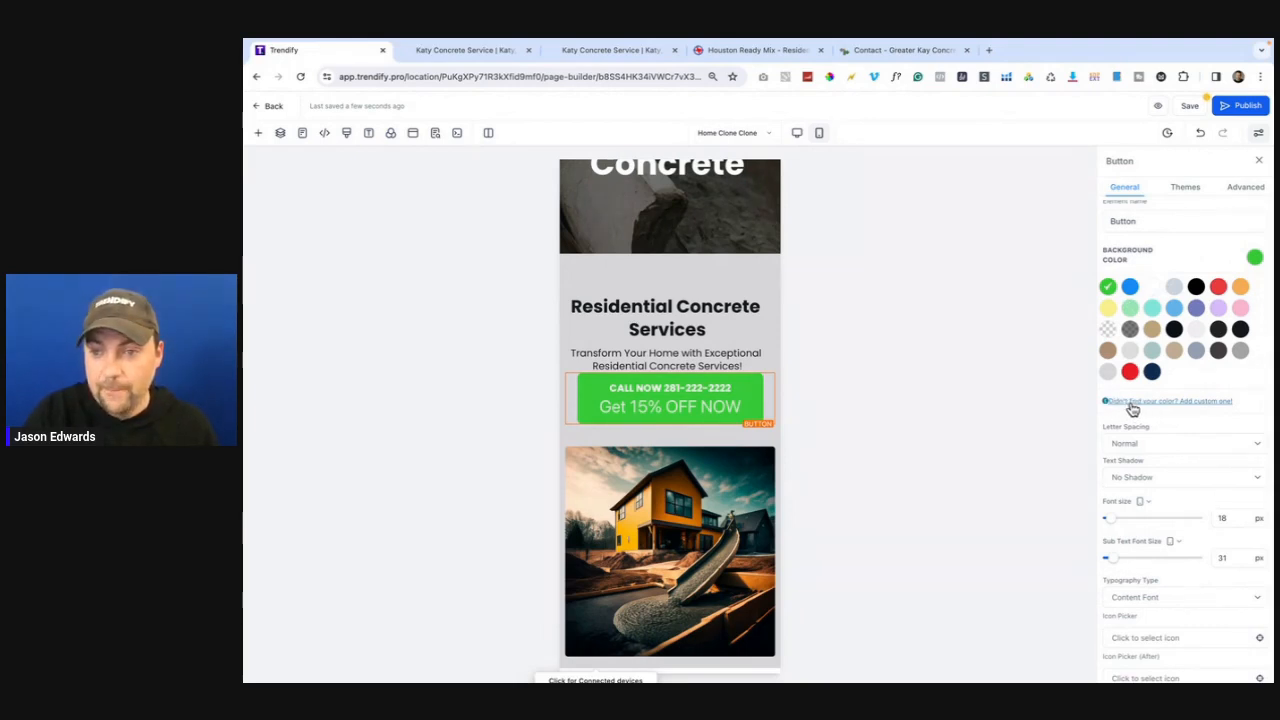
pyautogui.click(1133, 404)
pyautogui.click(1138, 440)
pyautogui.write('#EB1F26')
pyautogui.click(1170, 416)
pyautogui.write('R')
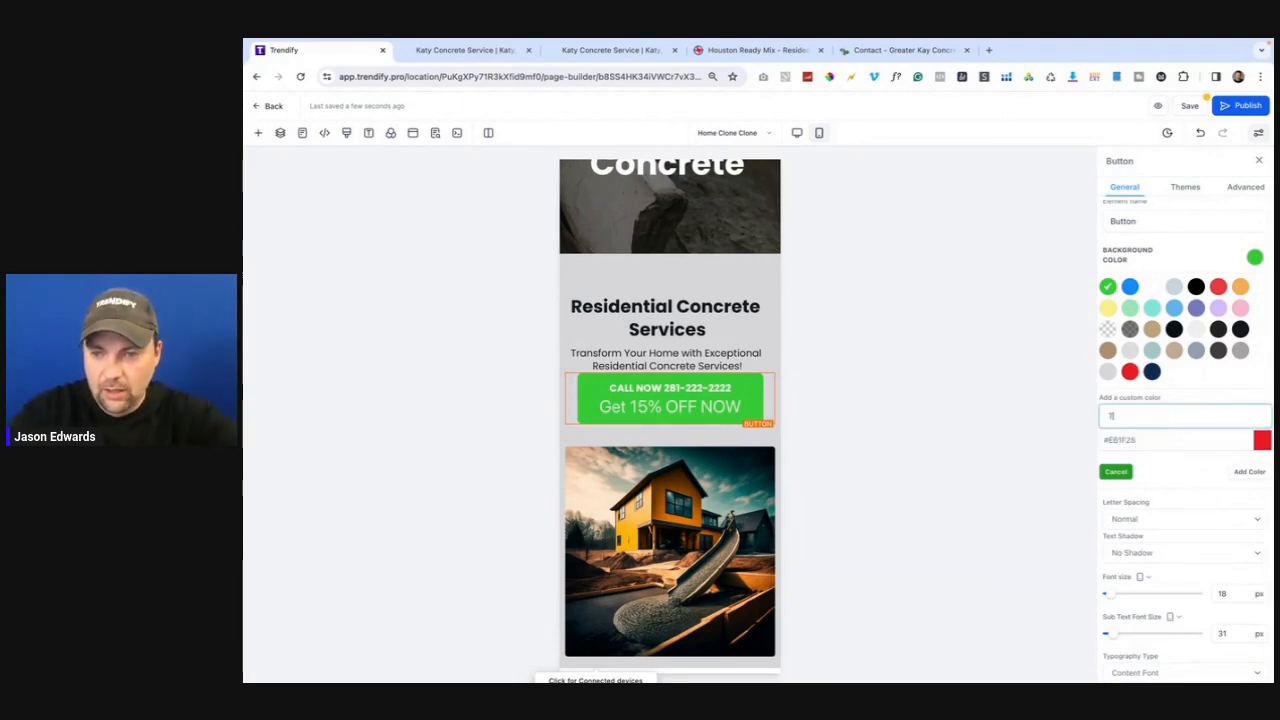
pyautogui.write('aty Red')
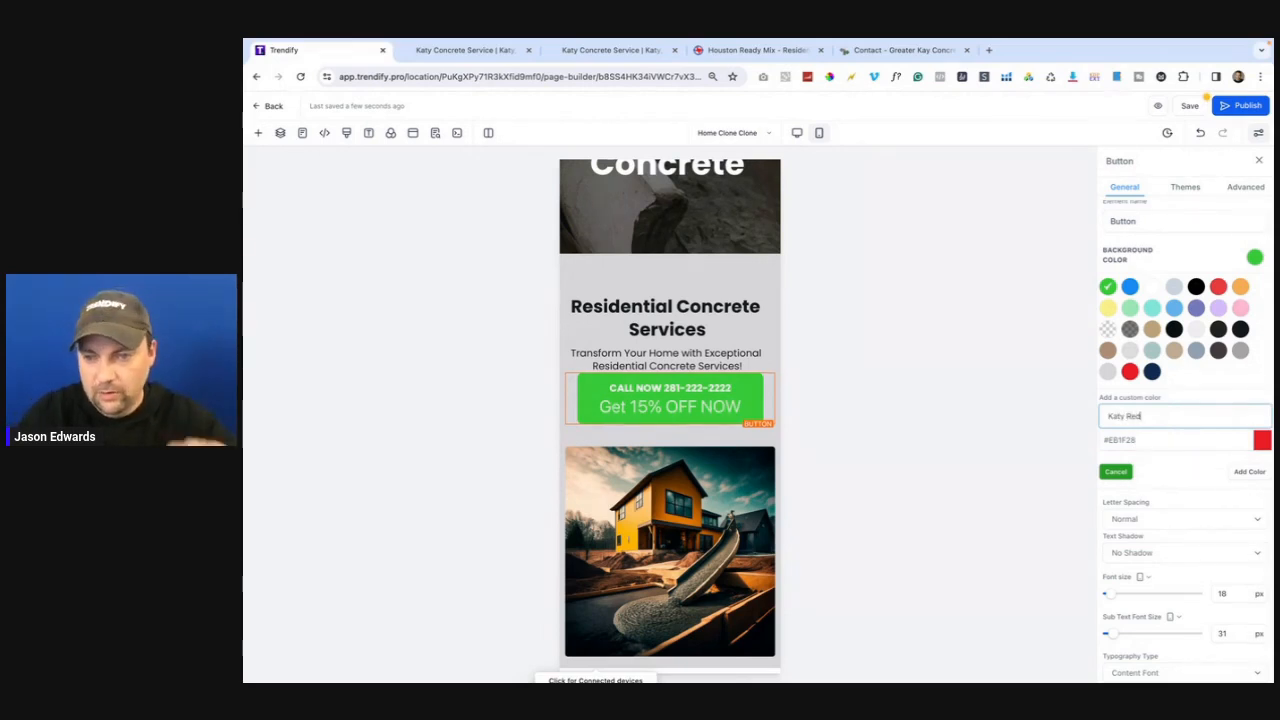
pyautogui.click(1254, 472)
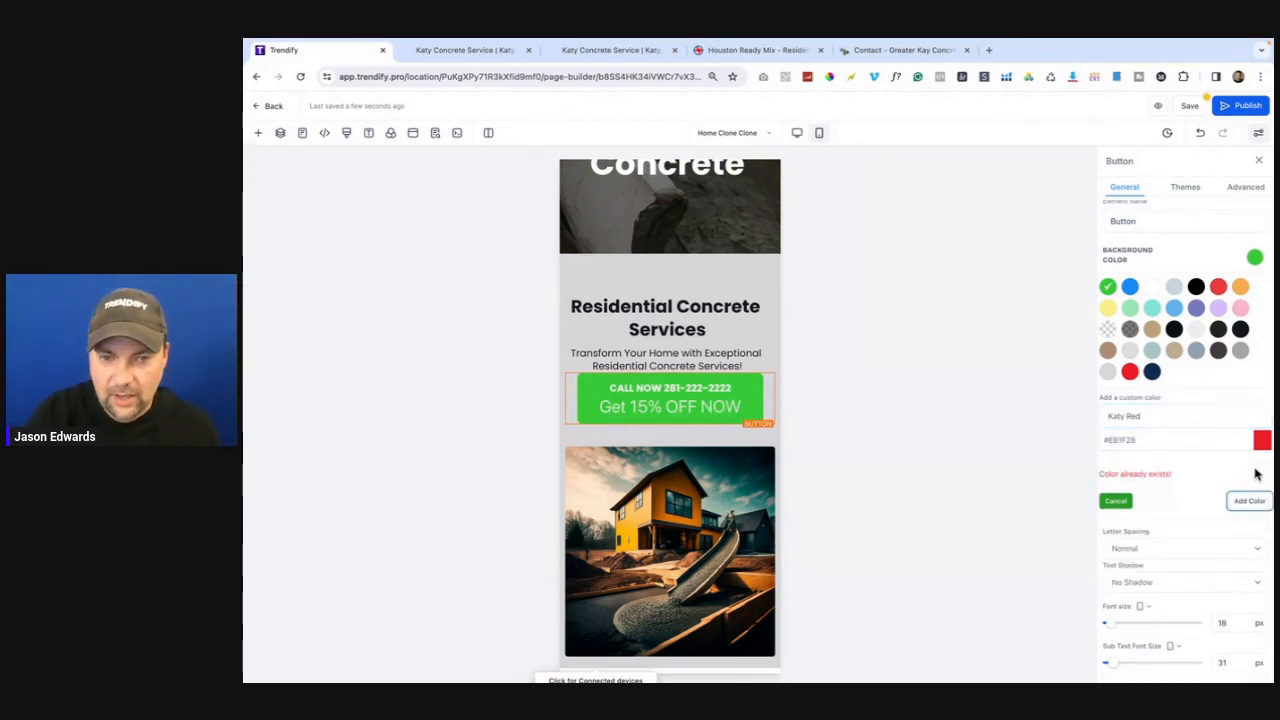
pyautogui.click(1138, 442)
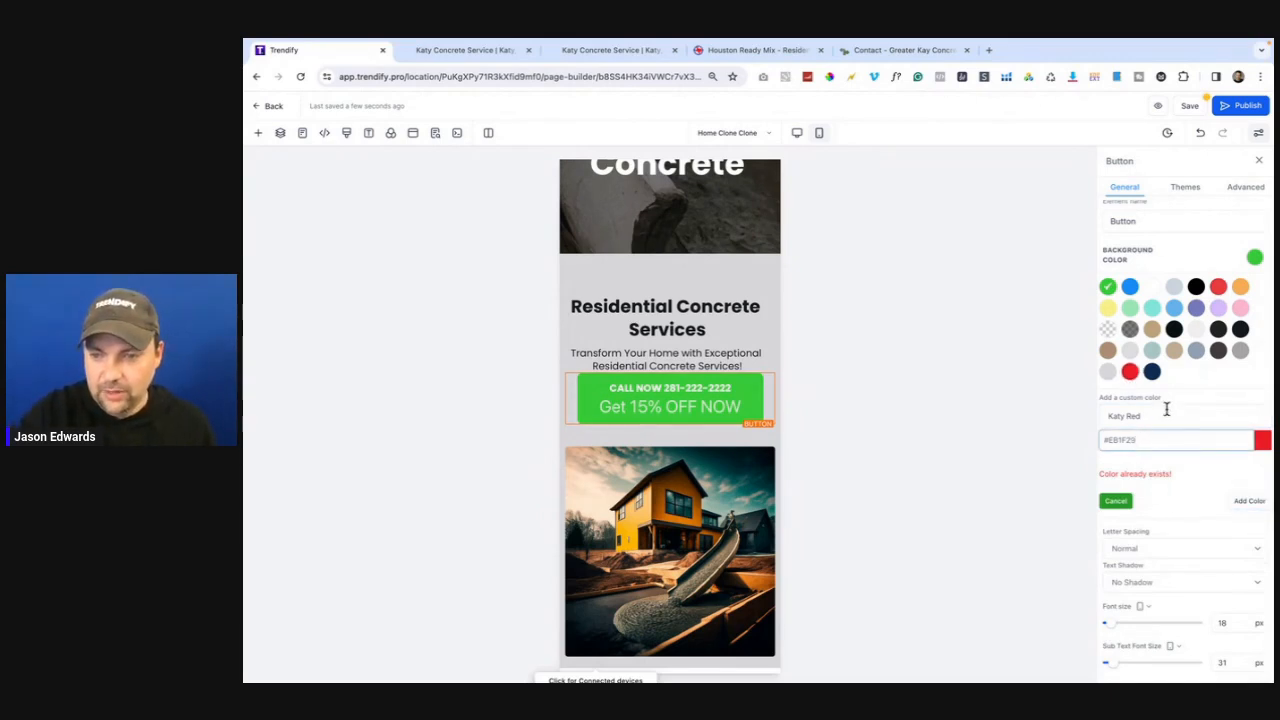
pyautogui.click(1248, 501)
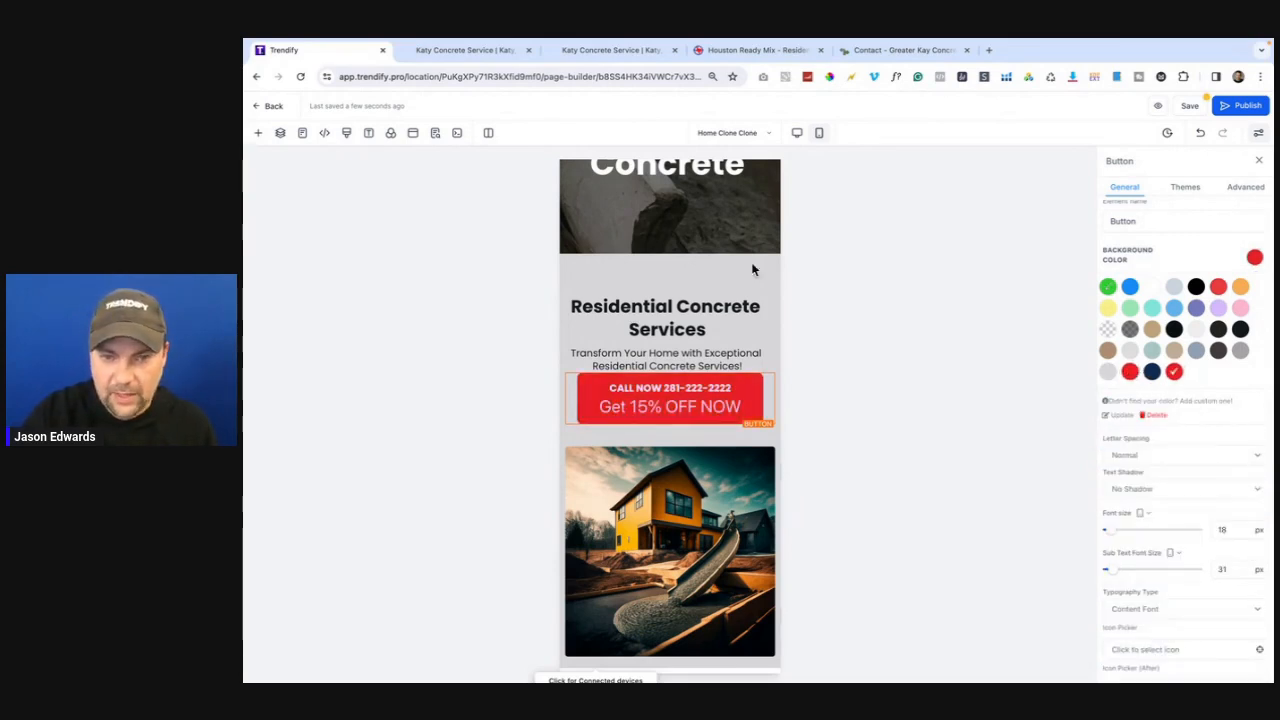
# - Return to desktop mode and delete the customer feedback section and the Our Team section
pyautogui.scroll(-2, 725, 450)
pyautogui.scroll(-15, 725, 450)
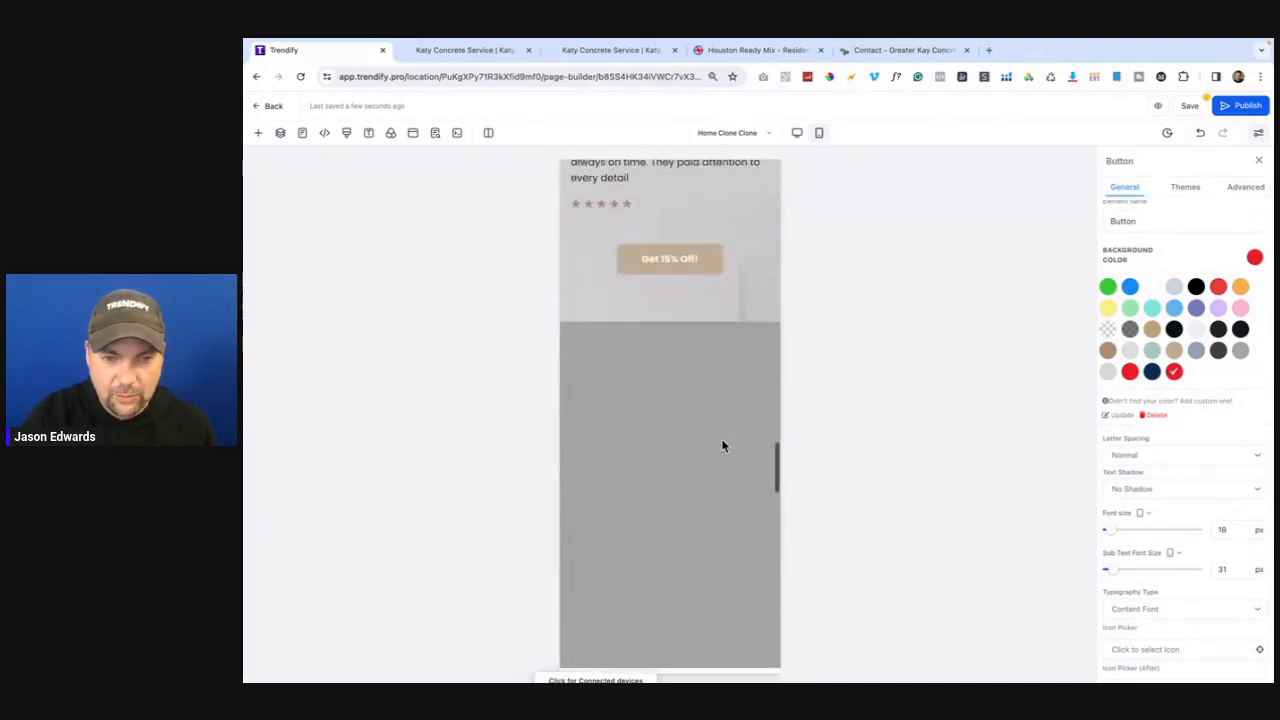
pyautogui.click(797, 133)
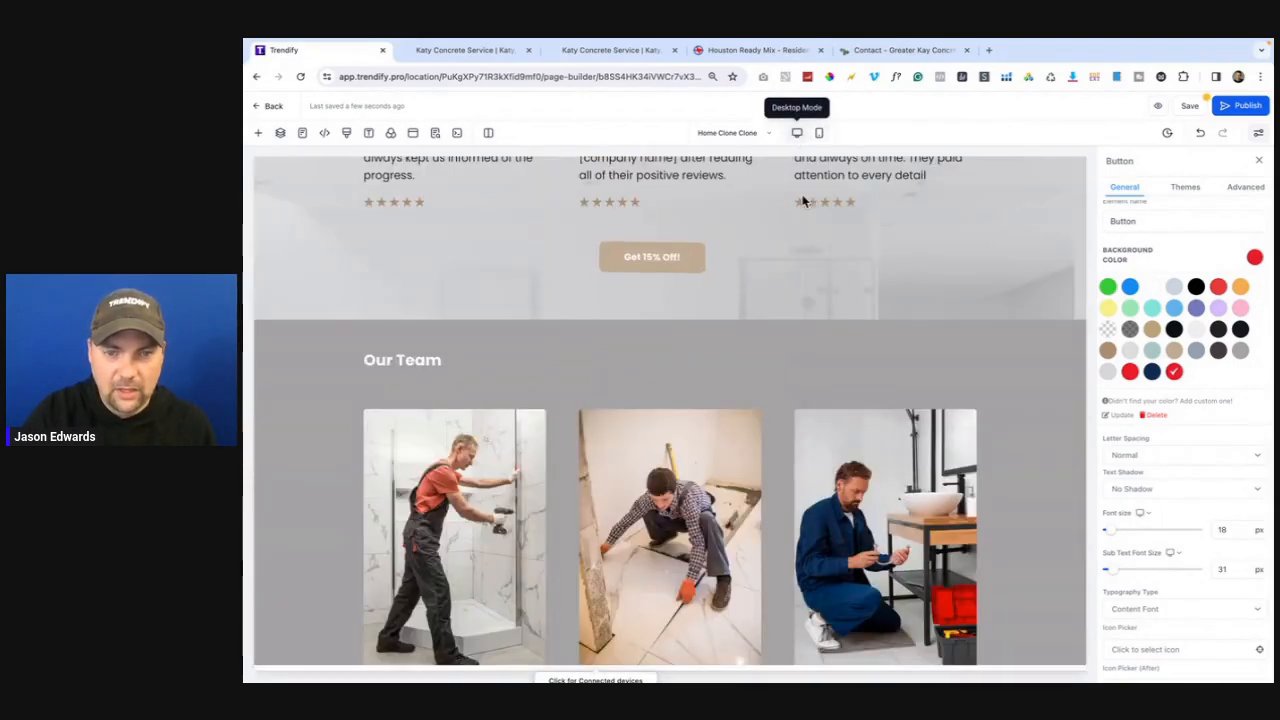
pyautogui.scroll(-5, 831, 401)
pyautogui.scroll(8, 831, 401)
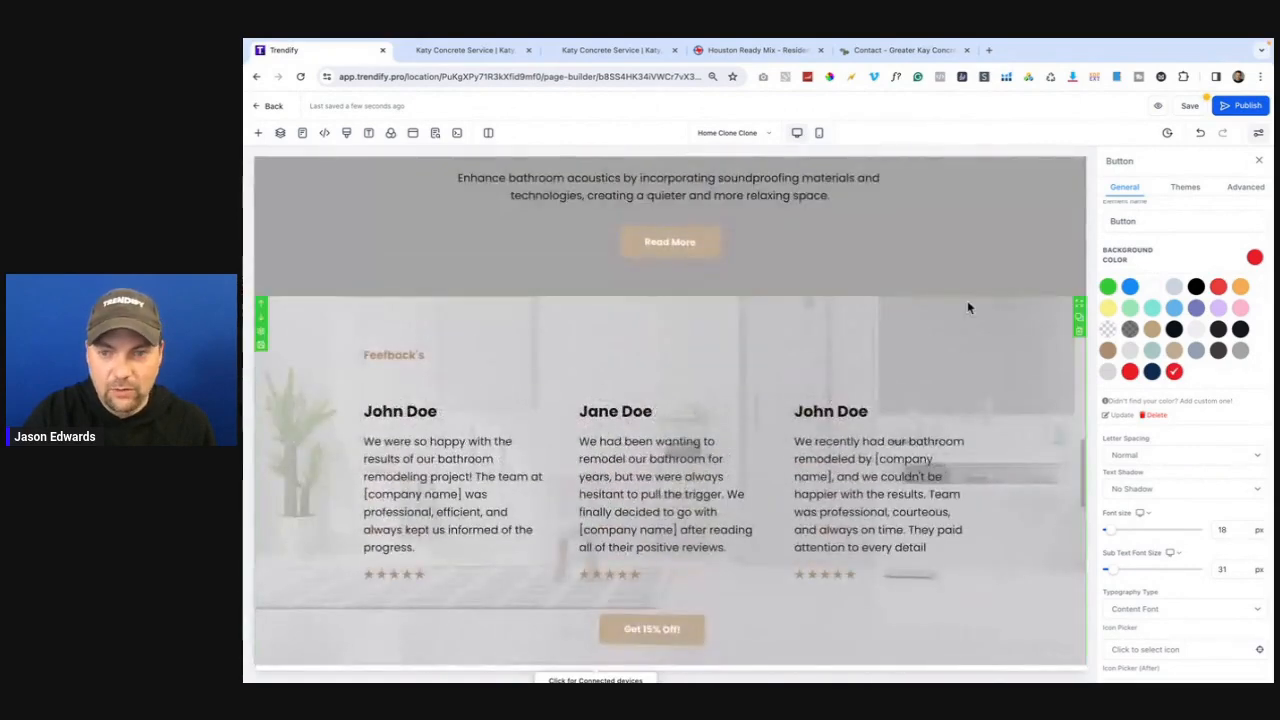
pyautogui.click(1079, 335)
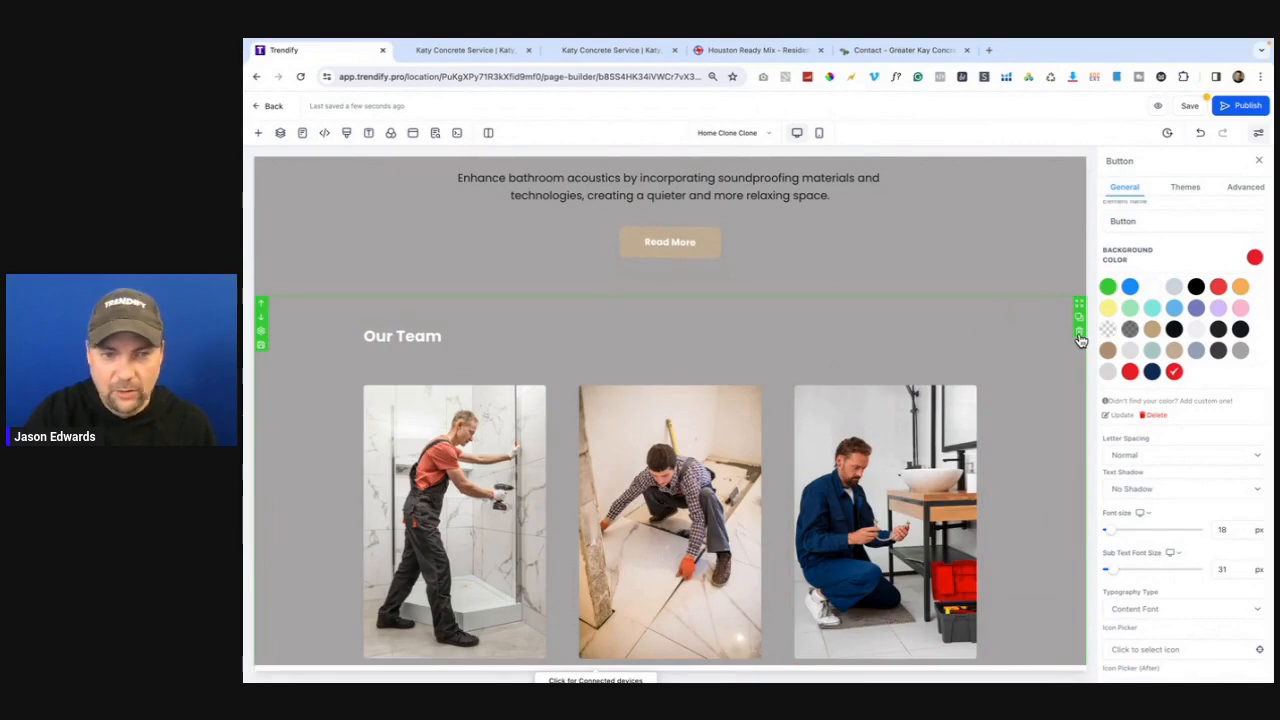
pyautogui.click(1079, 336)
# - Review the remaining sections and compare the Services section with its styling on the Katy Concrete preview page
pyautogui.scroll(-3, 1021, 404)
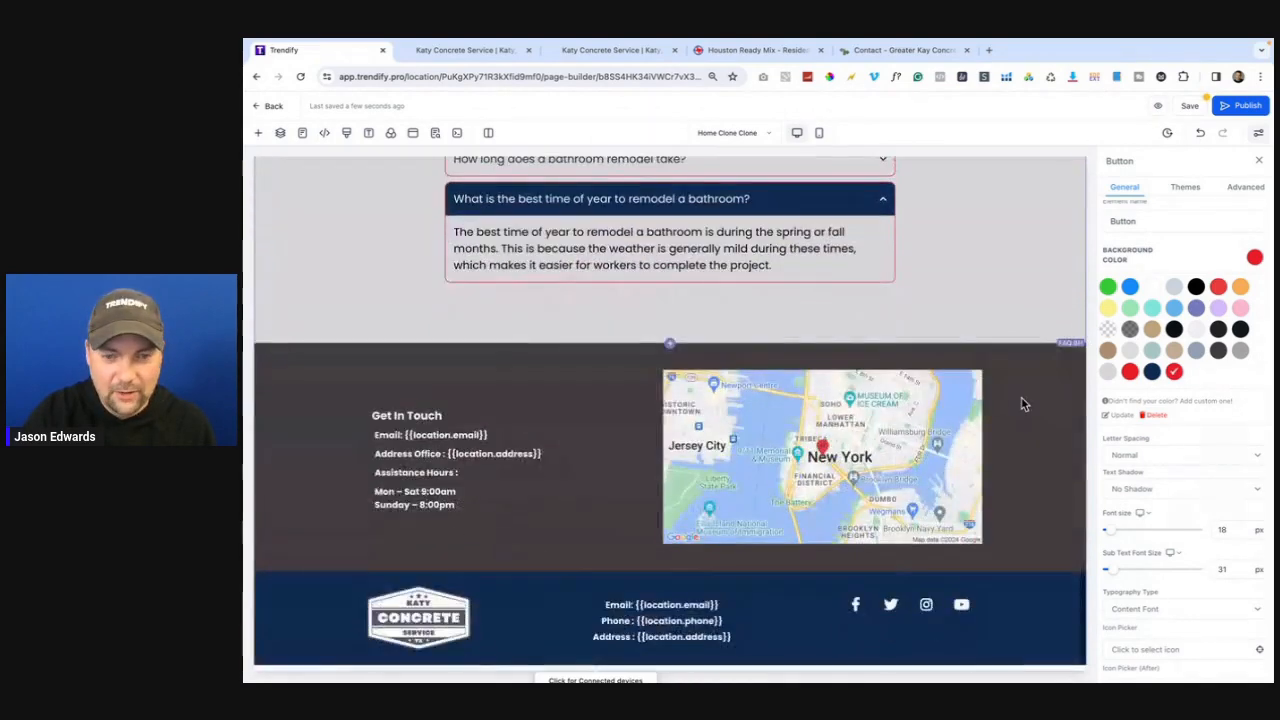
pyautogui.scroll(15, 1021, 404)
pyautogui.scroll(-4, 1021, 404)
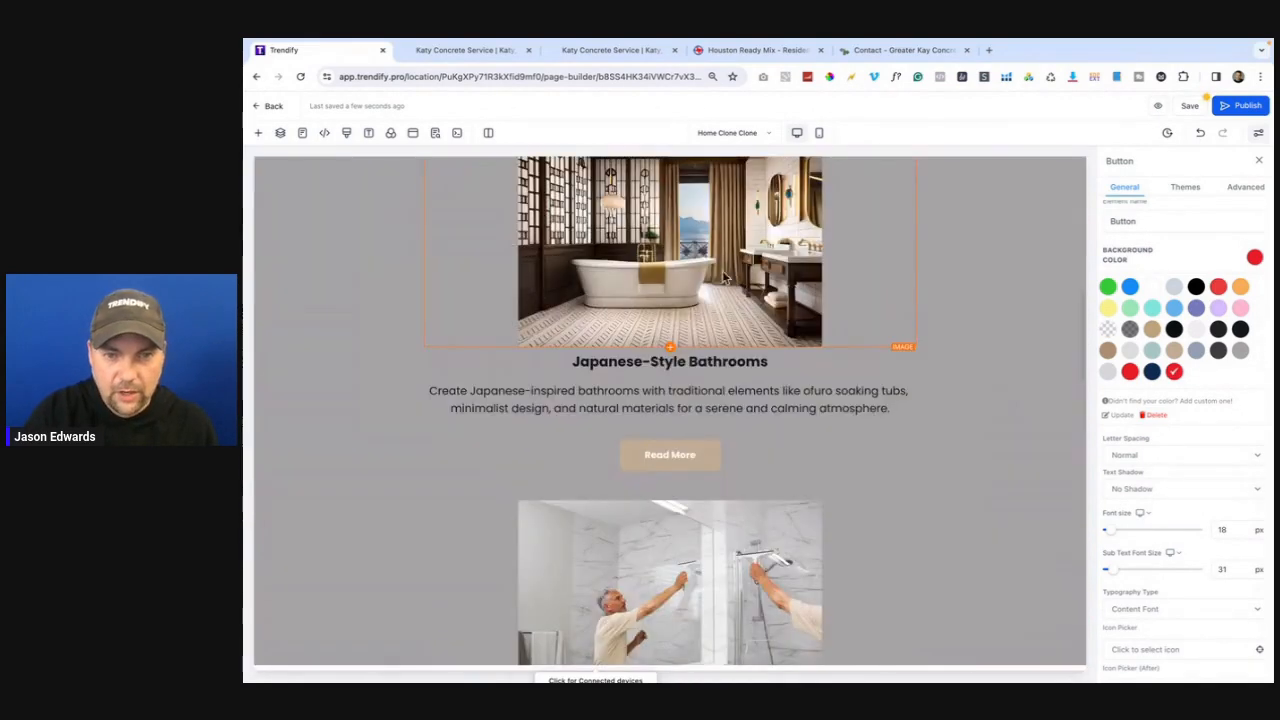
pyautogui.click(455, 48)
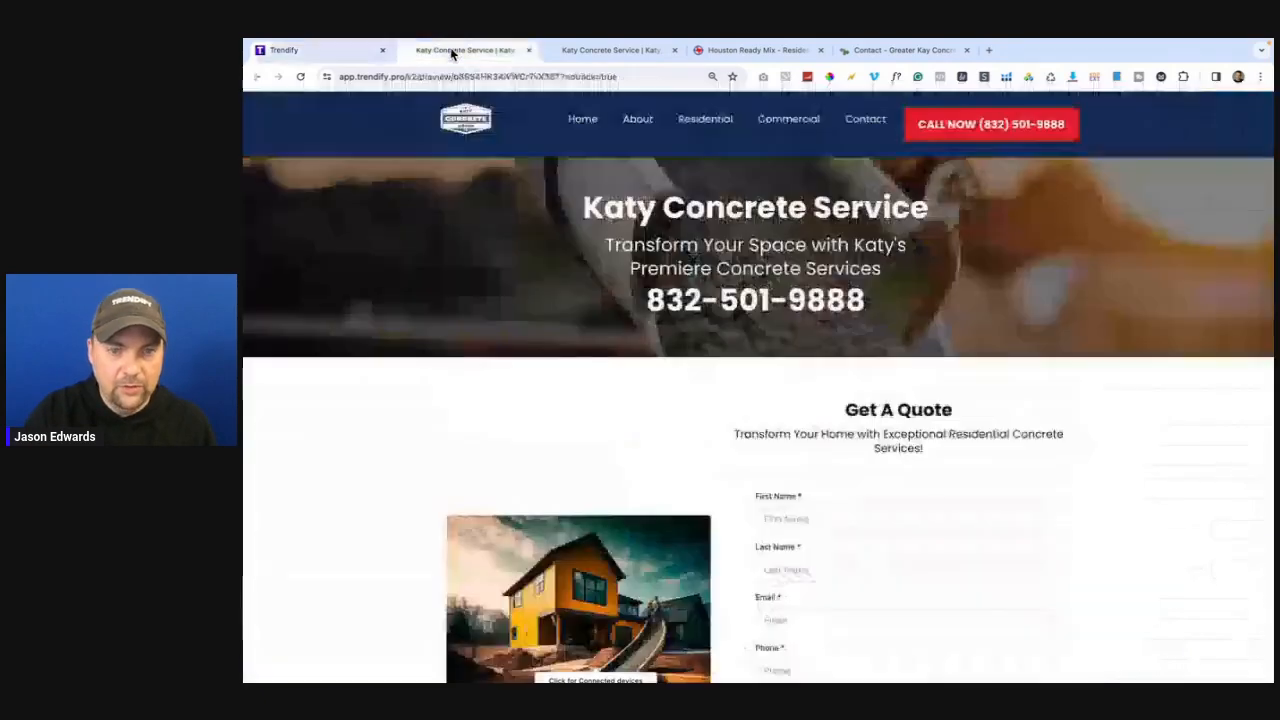
pyautogui.scroll(-5, 620, 472)
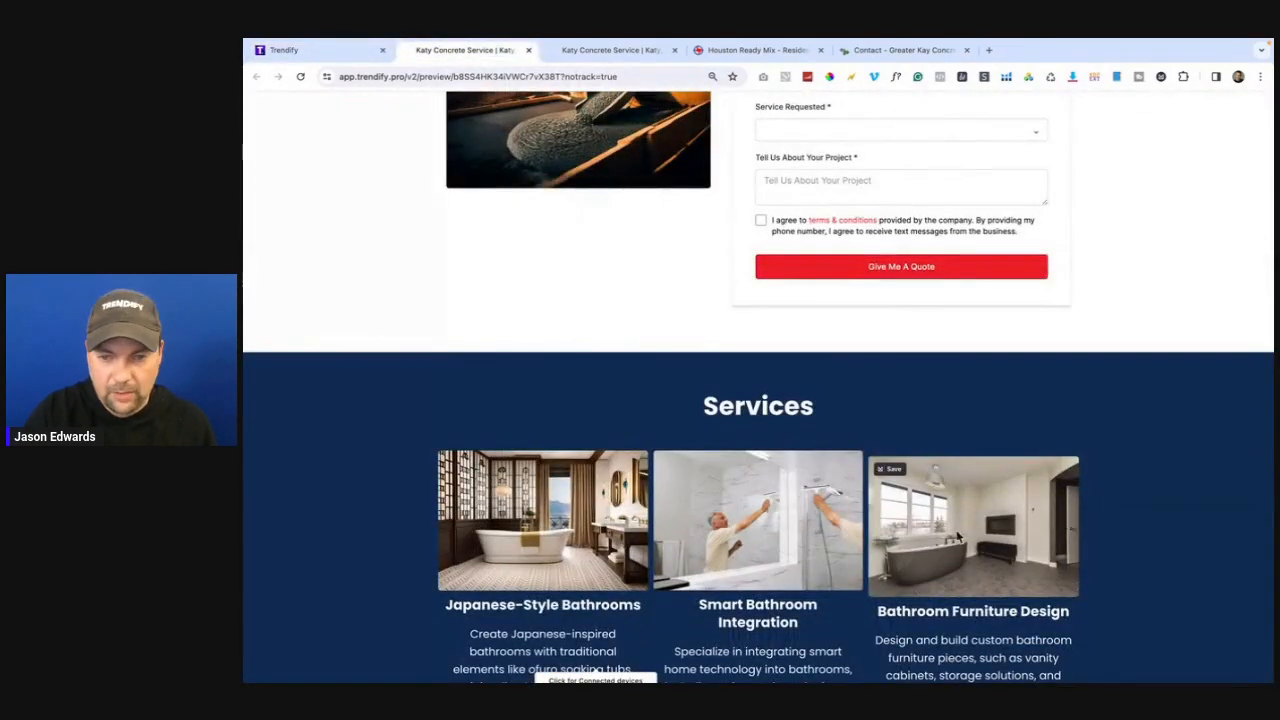
pyautogui.scroll(-1, 924, 518)
pyautogui.click(346, 56)
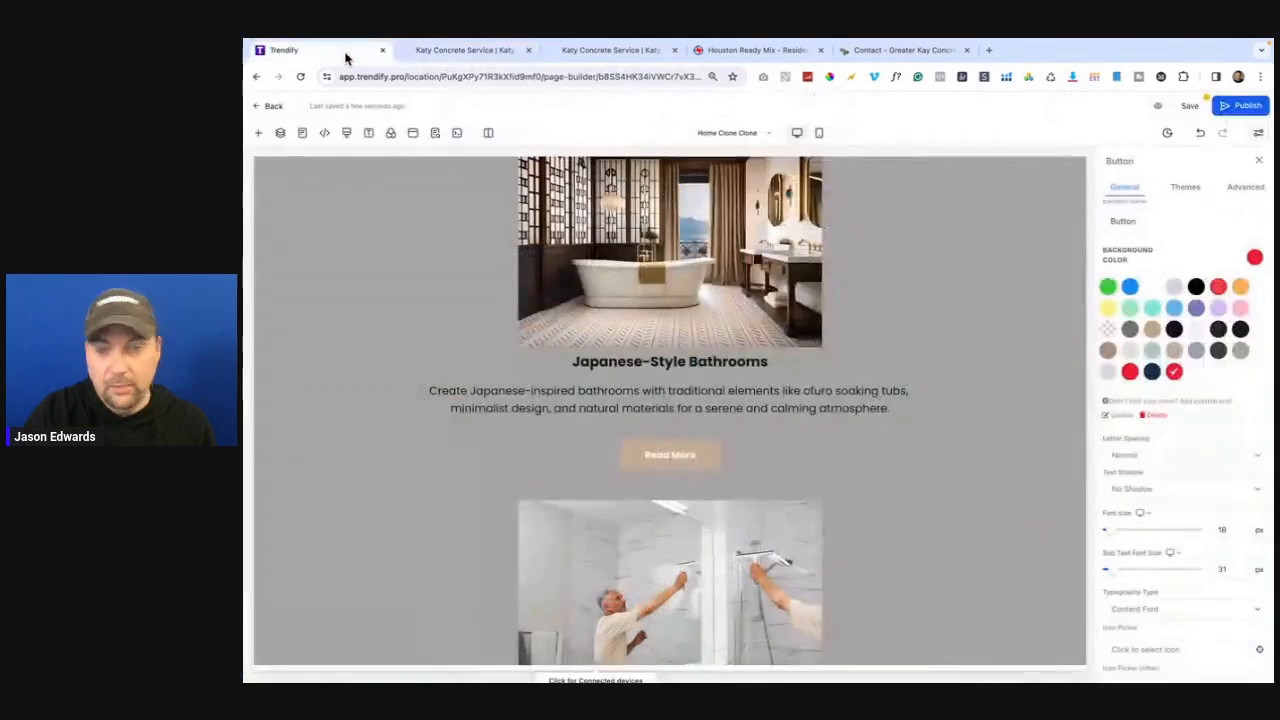
# - Set the Services section's background color to the custom dark navy
pyautogui.scroll(3, 580, 317)
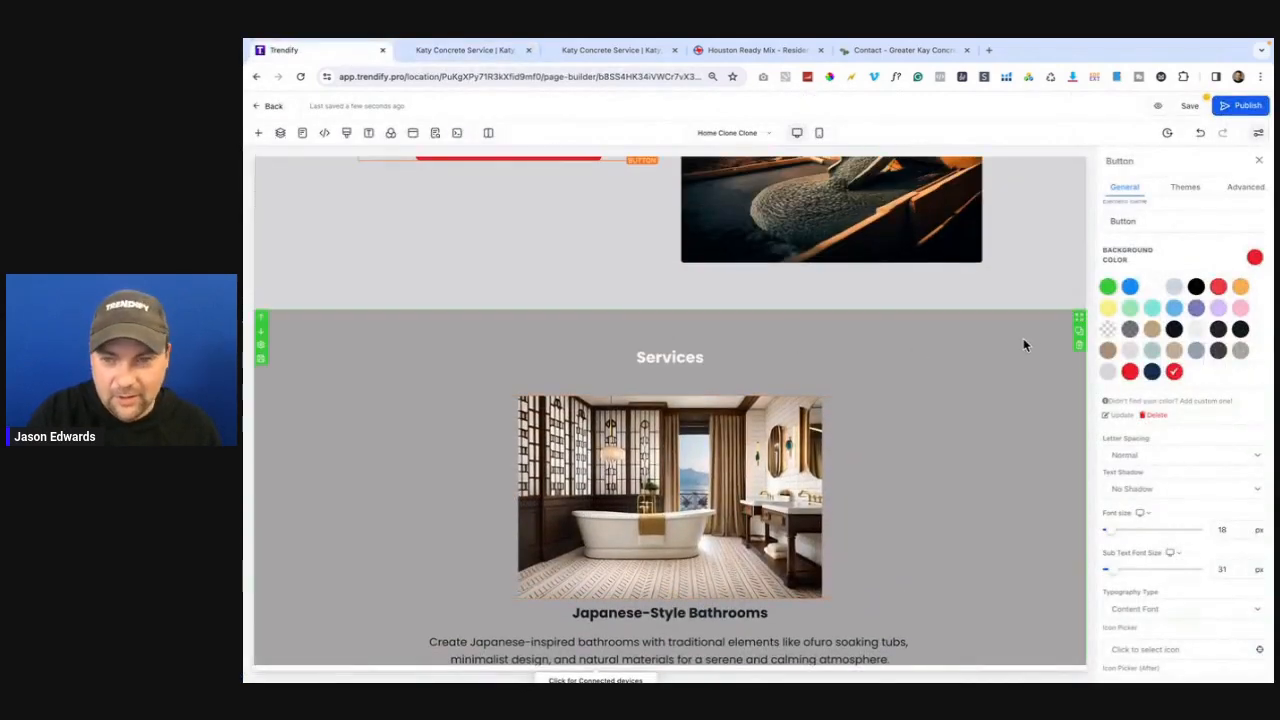
pyautogui.click(1030, 334)
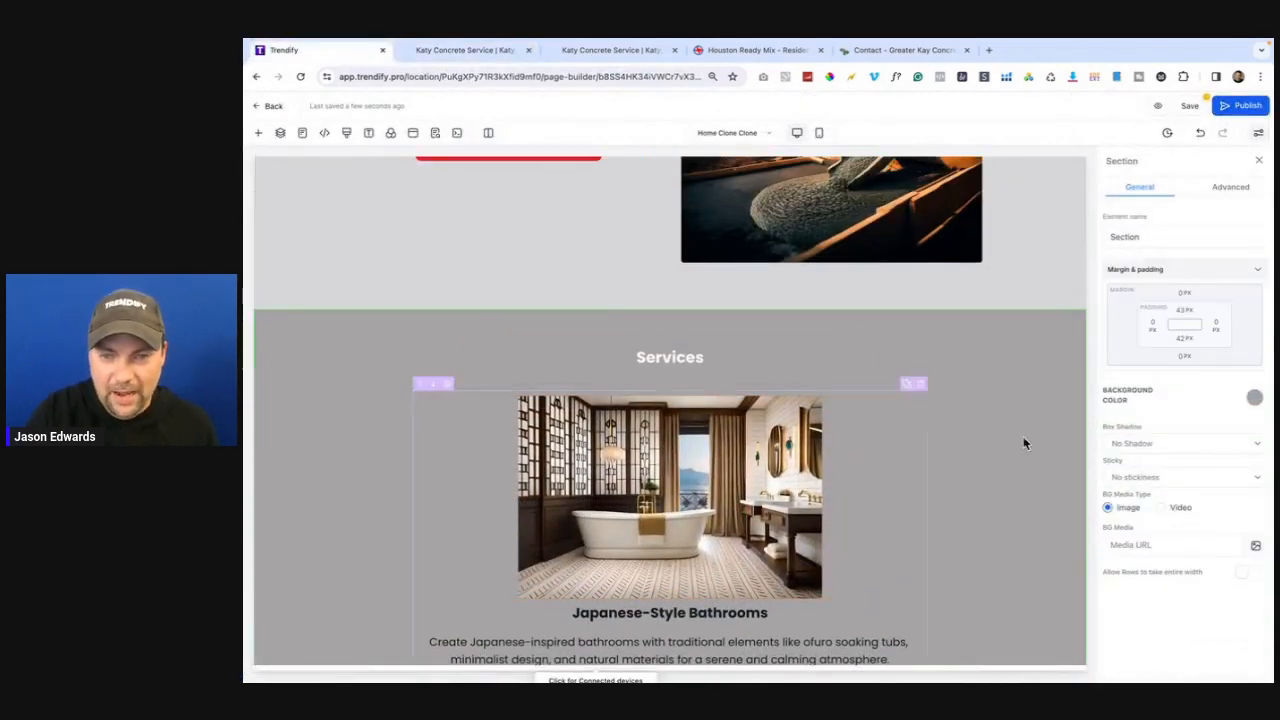
pyautogui.click(1256, 398)
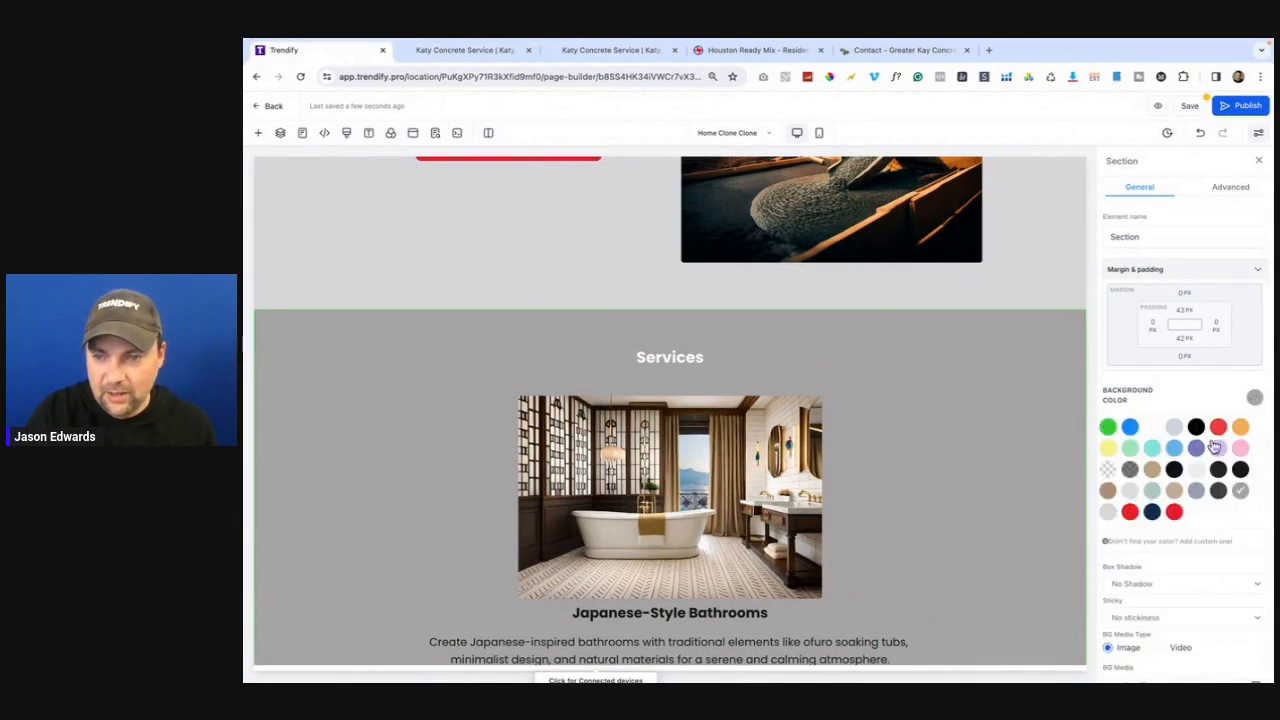
pyautogui.click(1151, 513)
# - Set the bold text color of the Japanese-Style Bathrooms sub headline to white
pyautogui.scroll(-3, 911, 510)
pyautogui.scroll(-2, 911, 510)
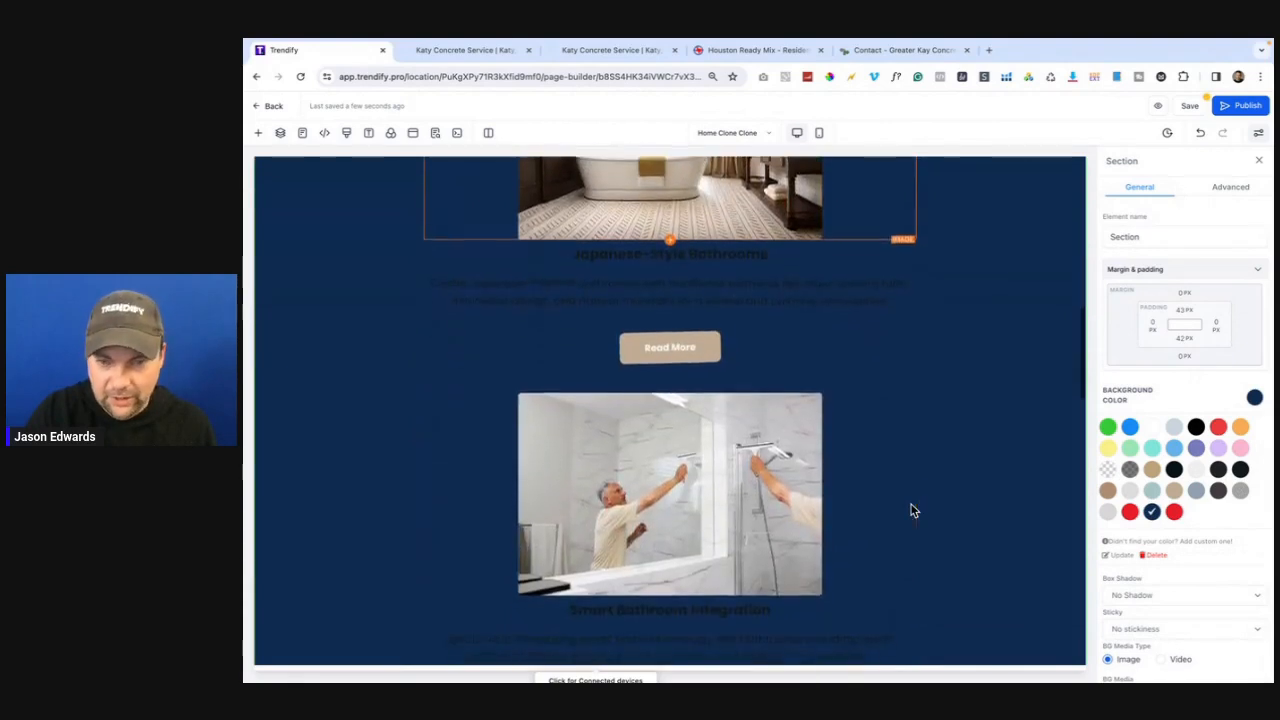
pyautogui.doubleClick(701, 254)
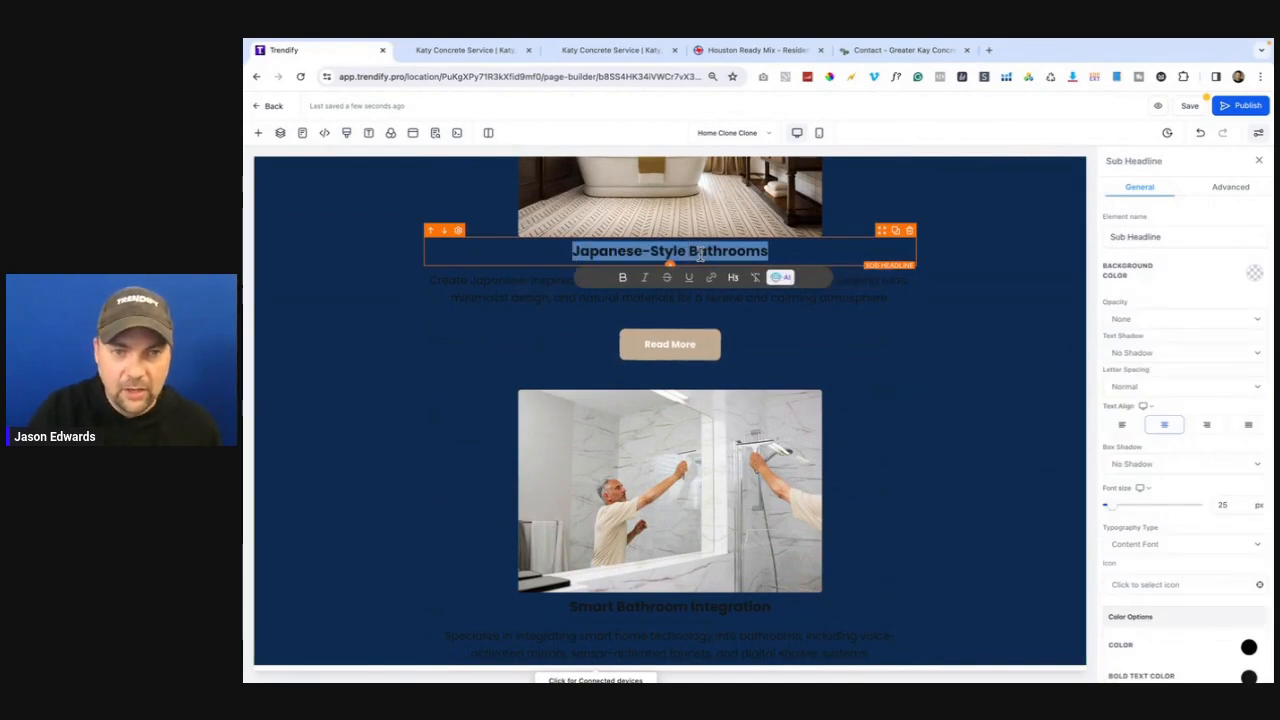
pyautogui.scroll(-3, 1190, 510)
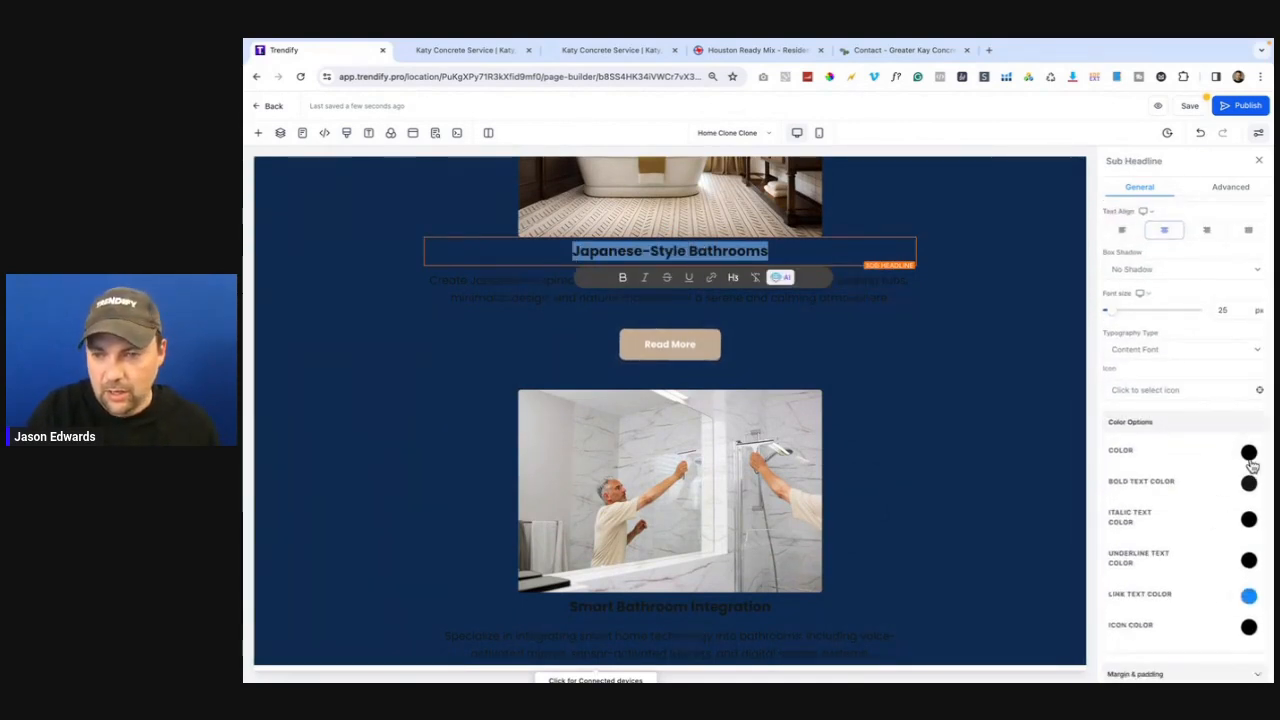
pyautogui.click(1249, 484)
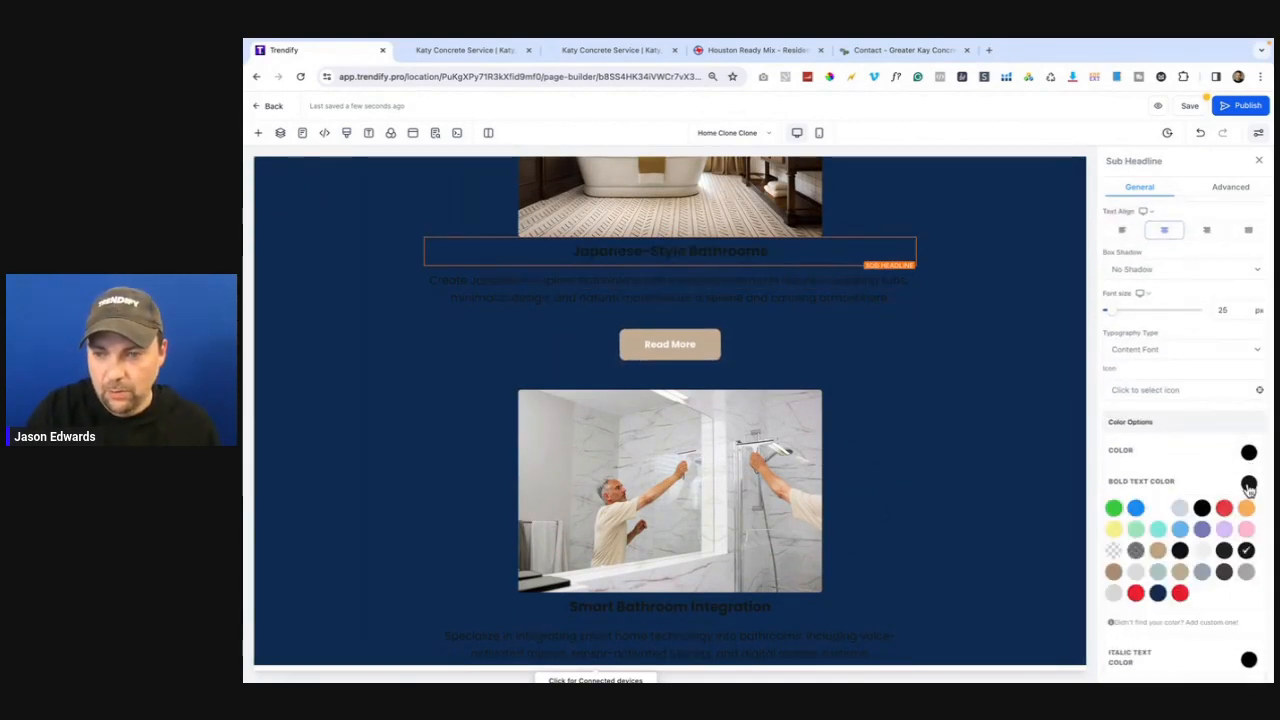
pyautogui.click(1158, 508)
# - Set the text color of the Japanese-Style Bathrooms description paragraph to white
pyautogui.click(820, 294)
pyautogui.doubleClick(815, 290)
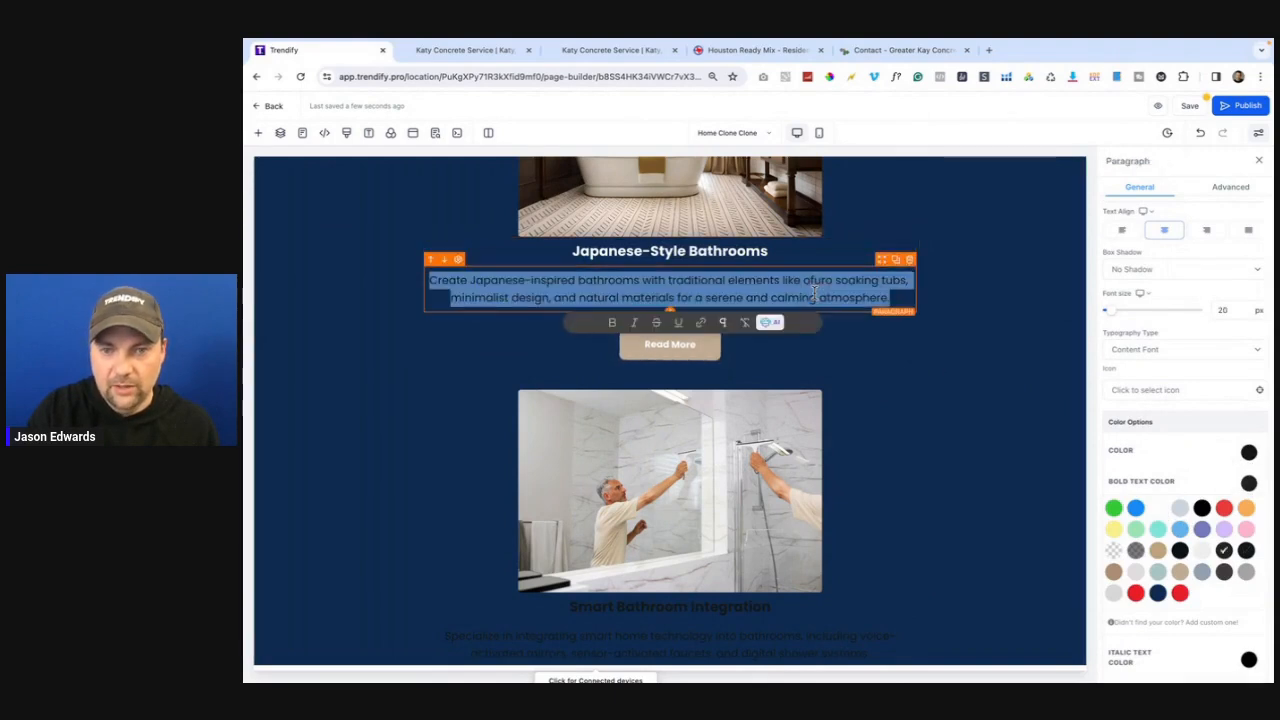
pyautogui.click(1249, 453)
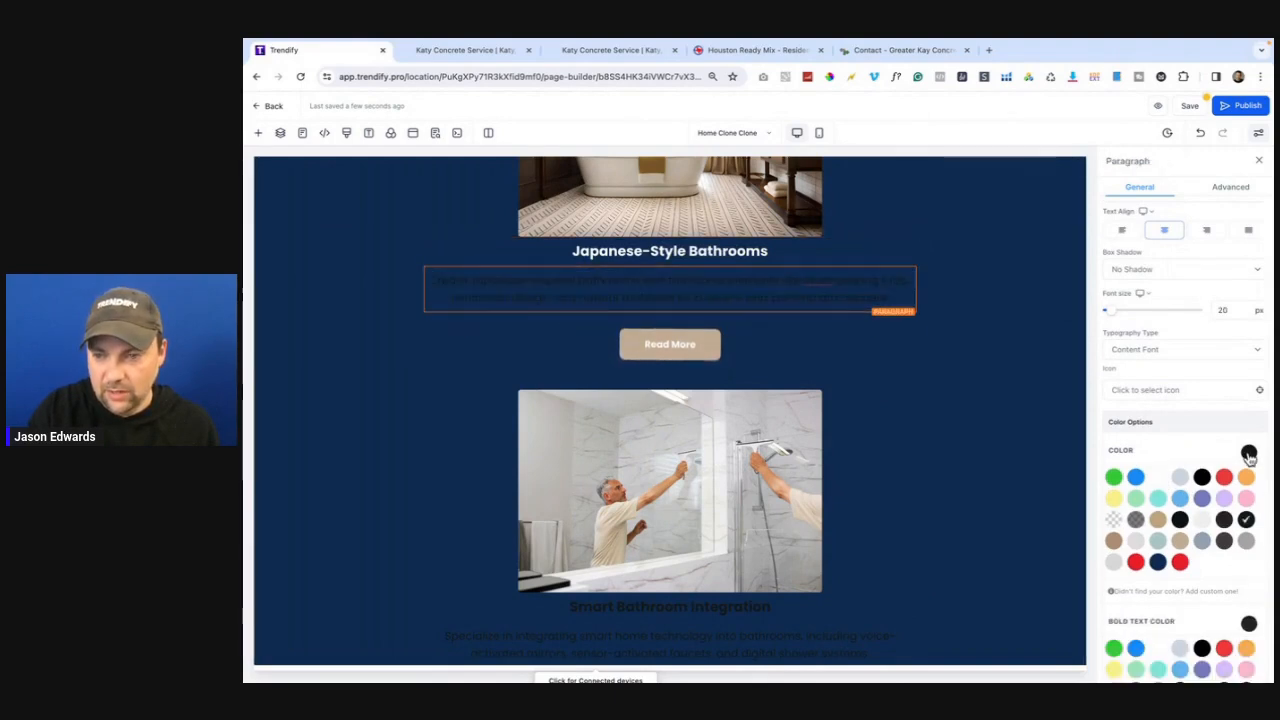
pyautogui.click(1158, 477)
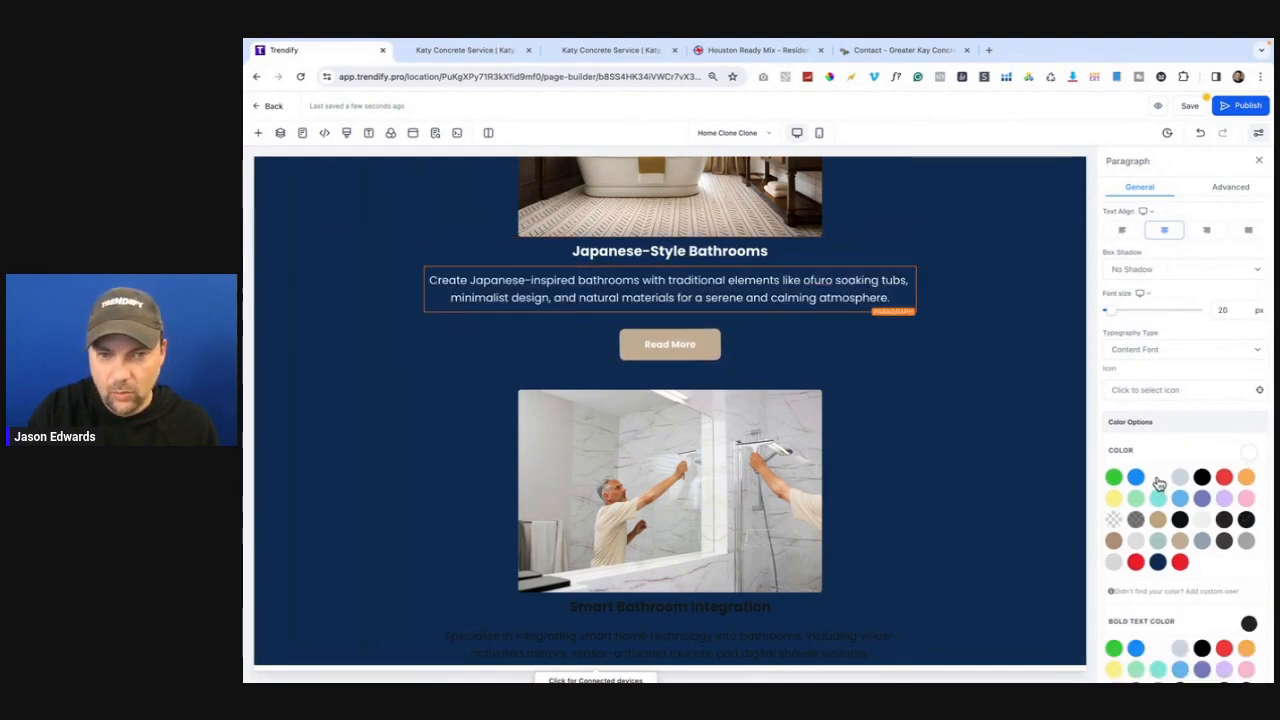
# - Give the Read More button under Japanese-Style Bathrooms white text and the custom red background
pyautogui.click(710, 344)
pyautogui.click(1136, 573)
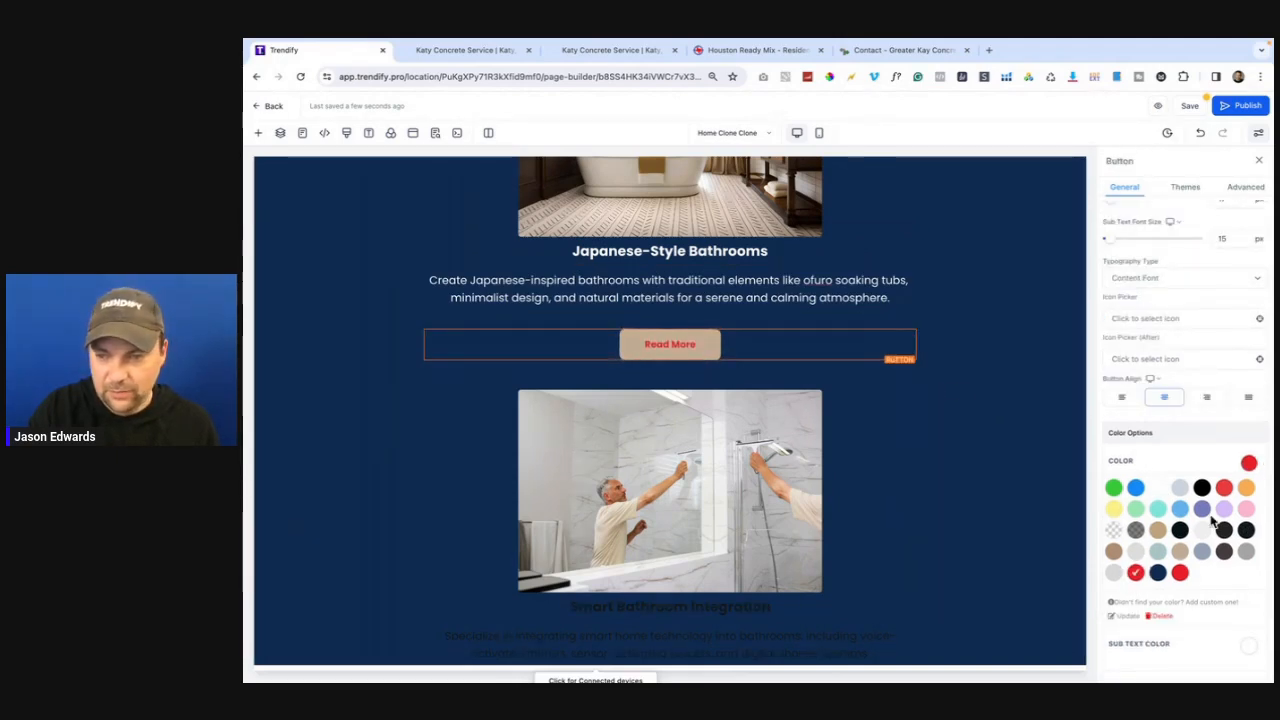
pyautogui.click(1159, 491)
pyautogui.scroll(-2, 1169, 521)
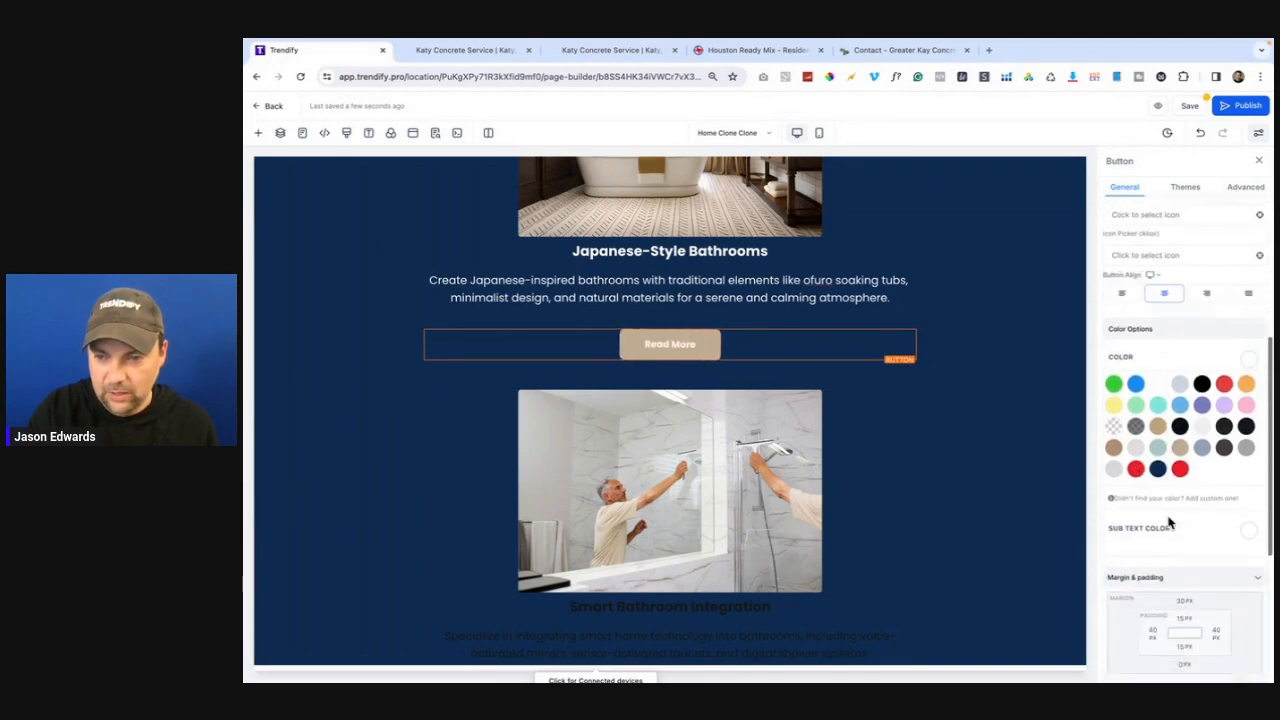
pyautogui.scroll(4, 1169, 521)
pyautogui.click(1253, 275)
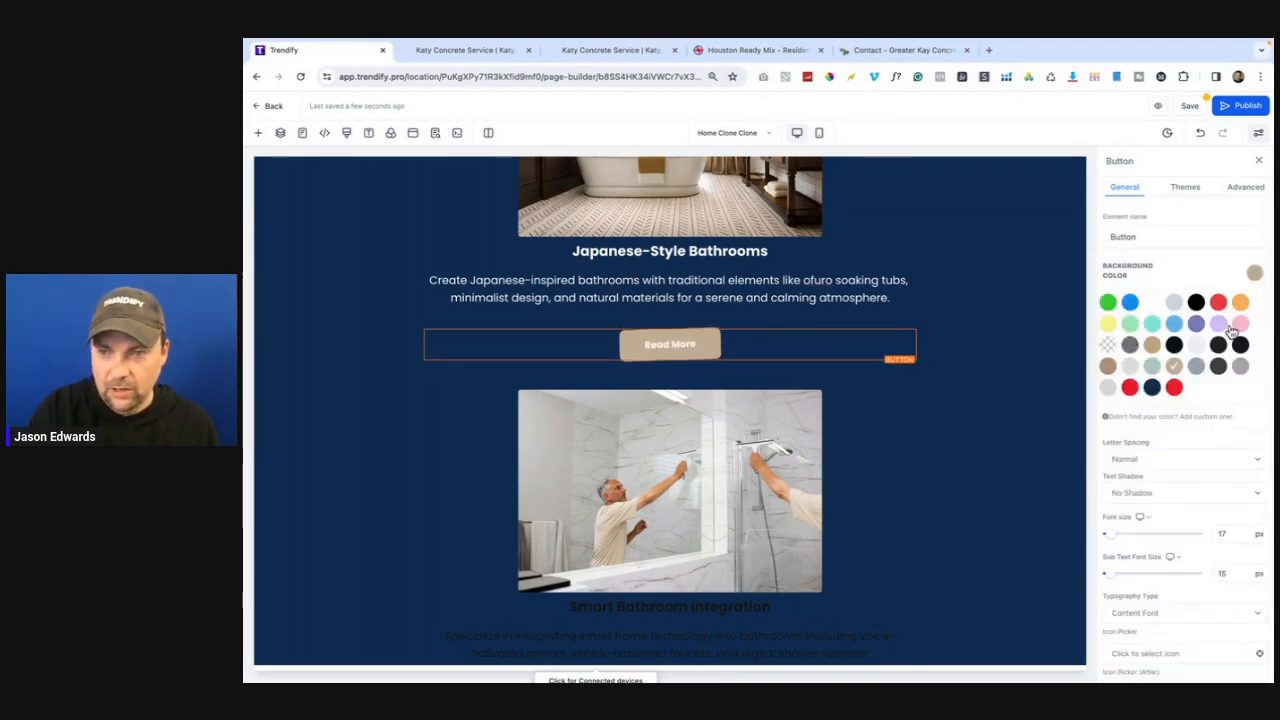
pyautogui.click(1130, 387)
pyautogui.scroll(-3, 871, 400)
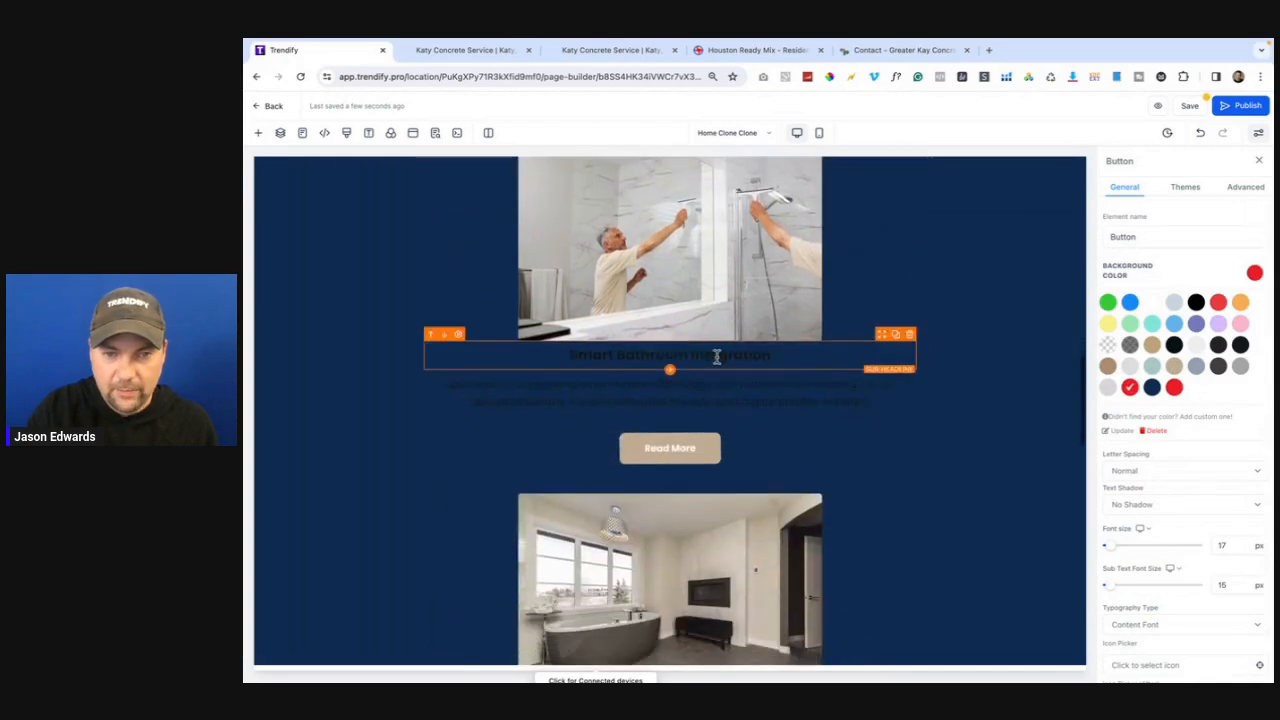
# - Set both the text color and the bold text color of the Smart Bathroom Integration sub headline to white
pyautogui.tripleClick(710, 352)
pyautogui.scroll(-4, 1205, 540)
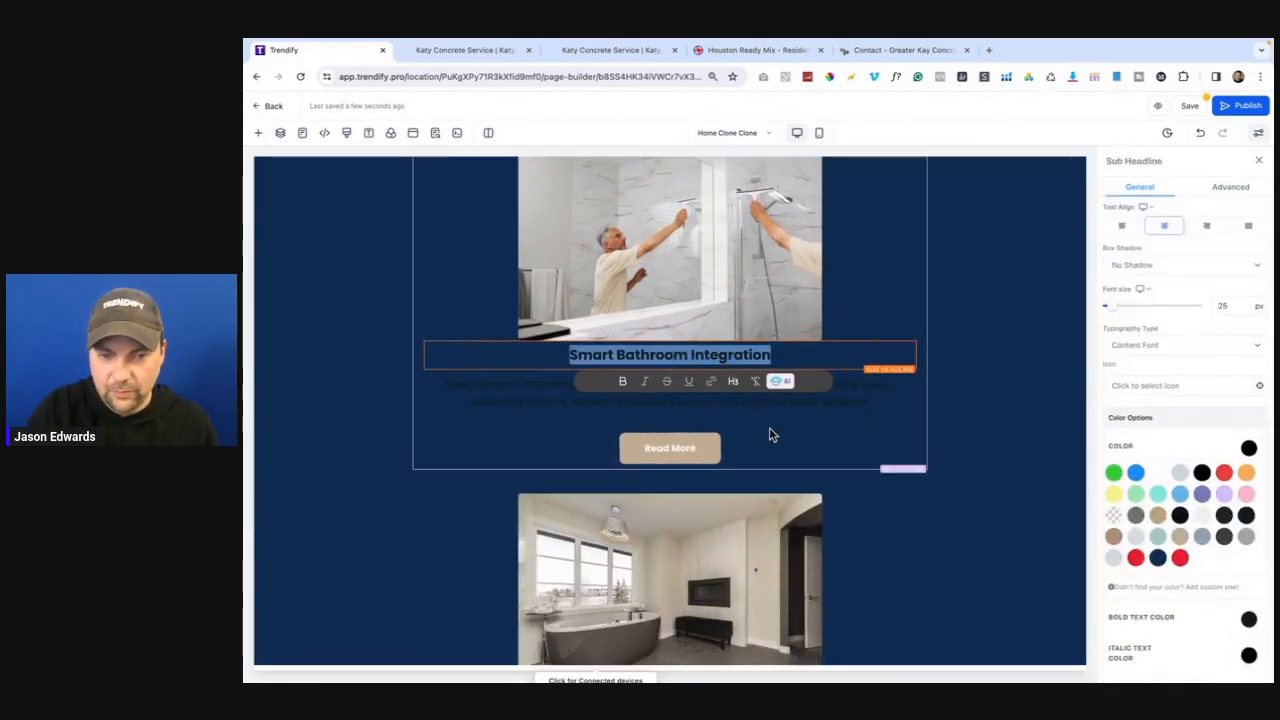
pyautogui.scroll(-1, 769, 430)
pyautogui.scroll(-5, 769, 430)
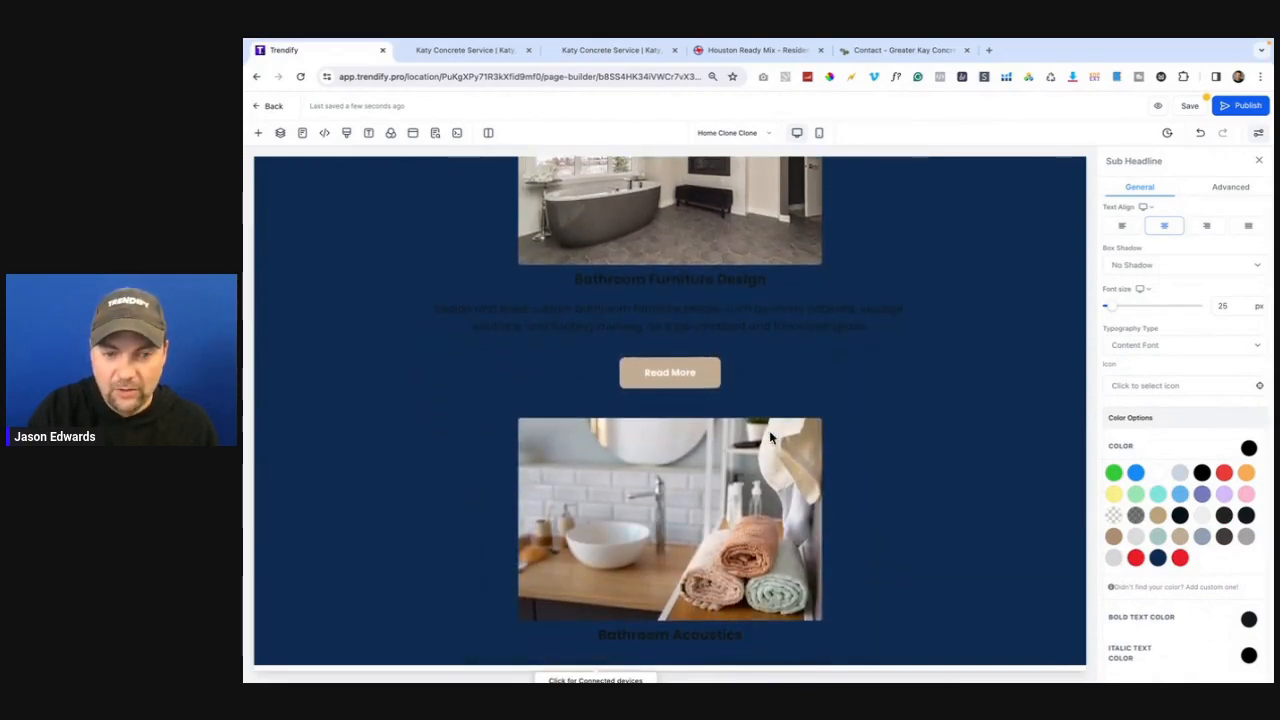
pyautogui.scroll(-2, 769, 433)
pyautogui.scroll(-1, 769, 433)
pyautogui.scroll(20, 769, 433)
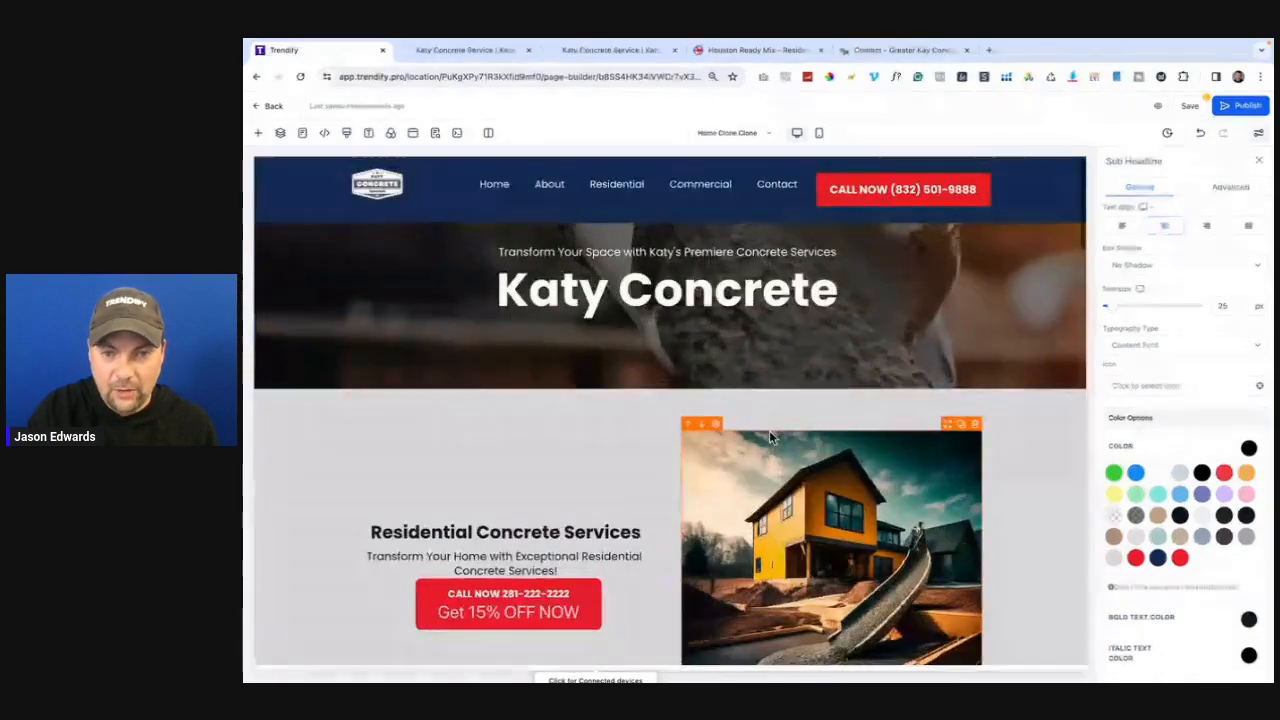
pyautogui.scroll(-15, 769, 433)
pyautogui.scroll(-4, 689, 448)
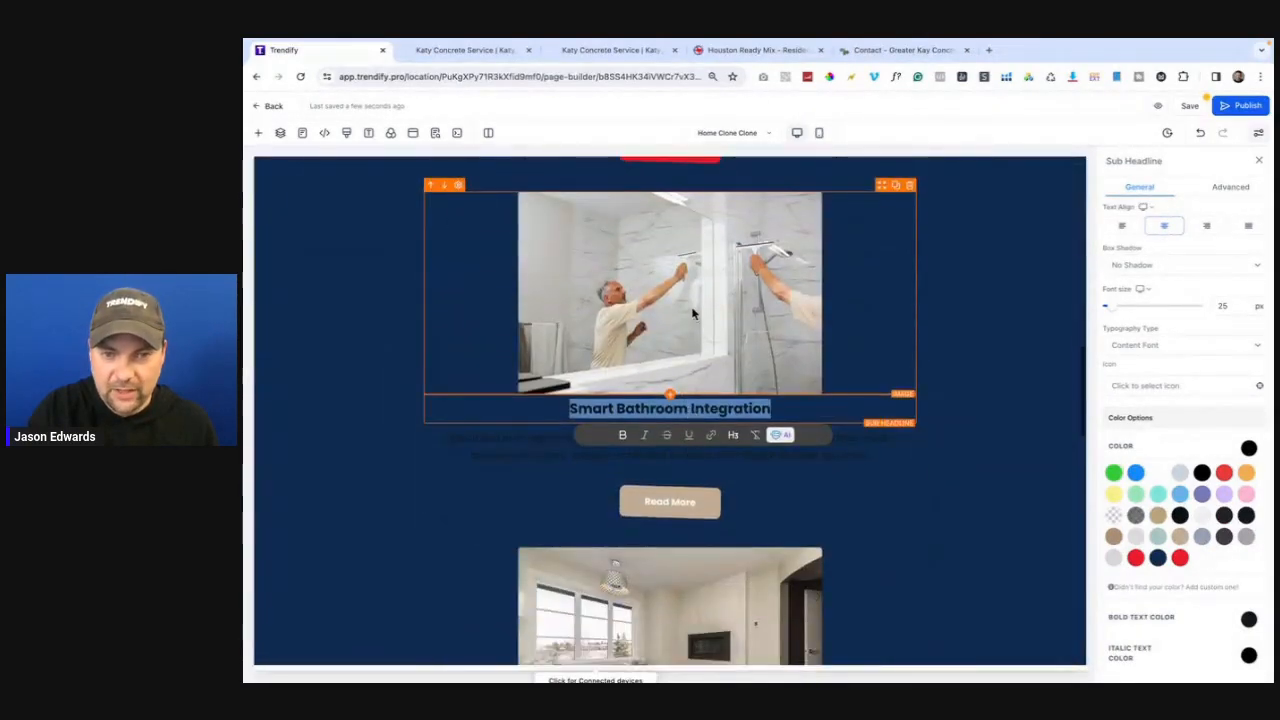
pyautogui.click(1157, 474)
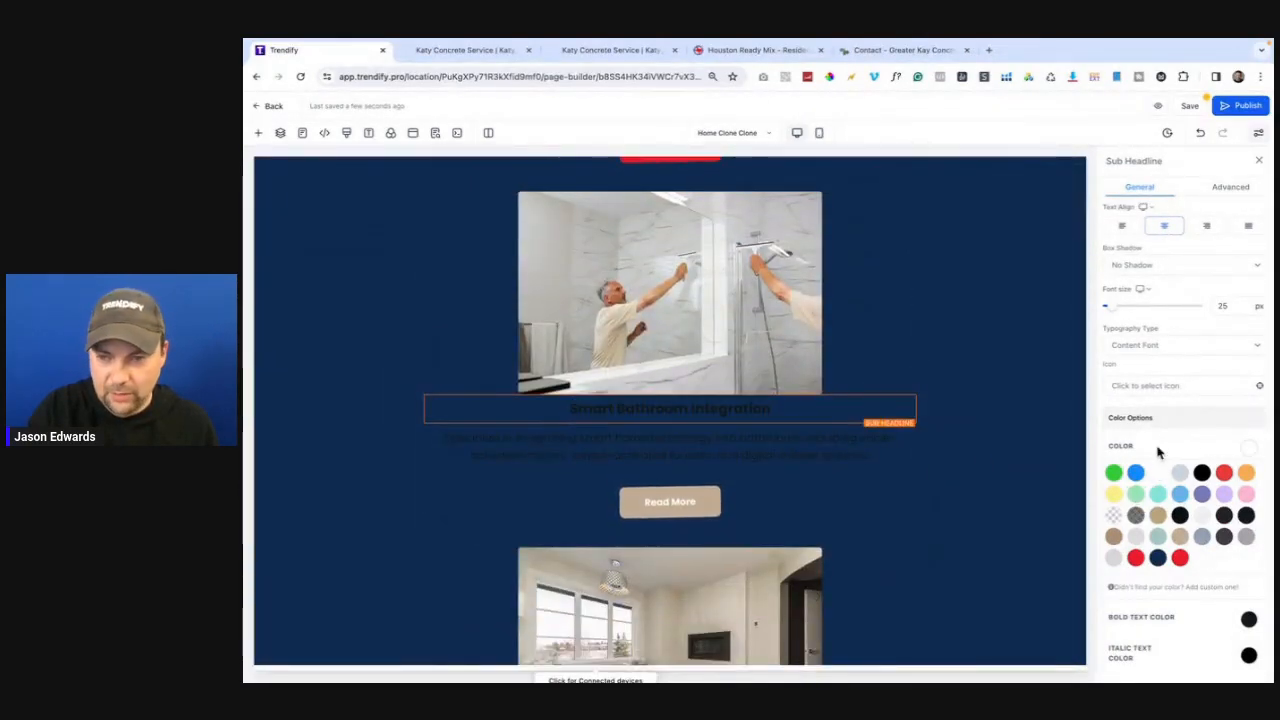
pyautogui.scroll(-3, 1212, 541)
pyautogui.click(1249, 457)
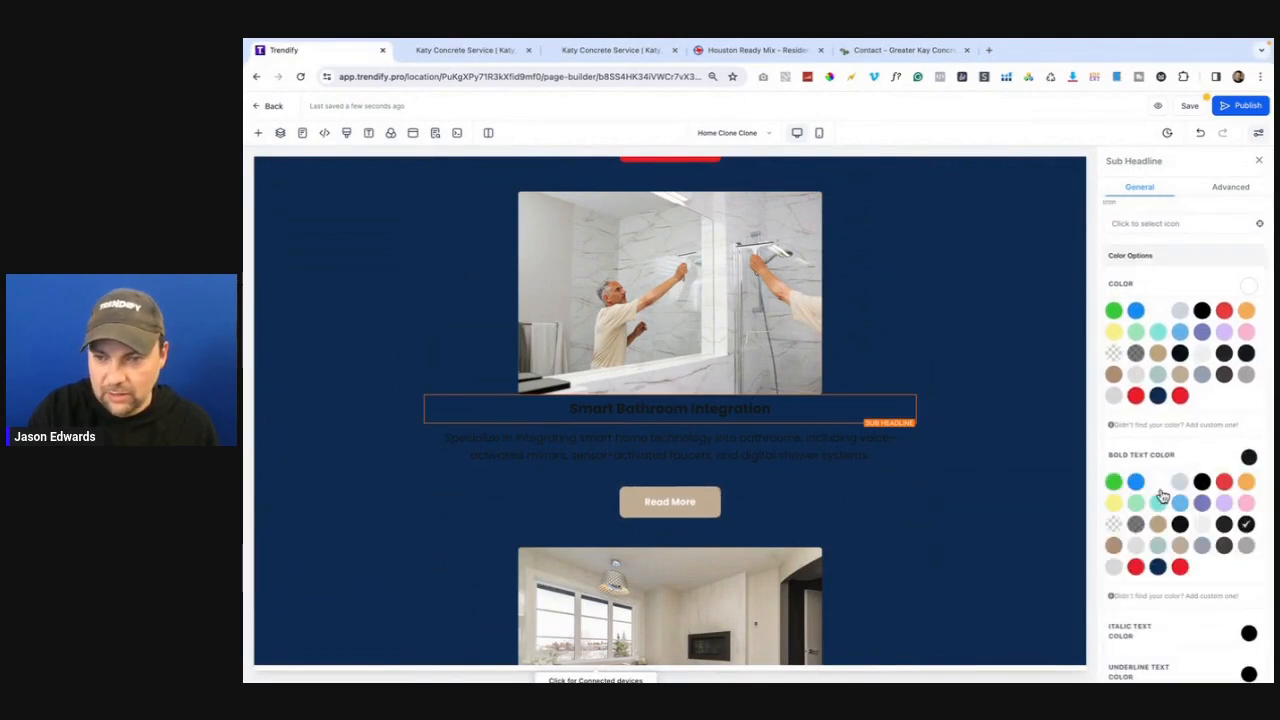
pyautogui.click(1158, 481)
# - Set the Smart Bathroom Integration description paragraph to white and give its Read More button the custom red background
pyautogui.click(778, 450)
pyautogui.click(1158, 310)
pyautogui.click(672, 504)
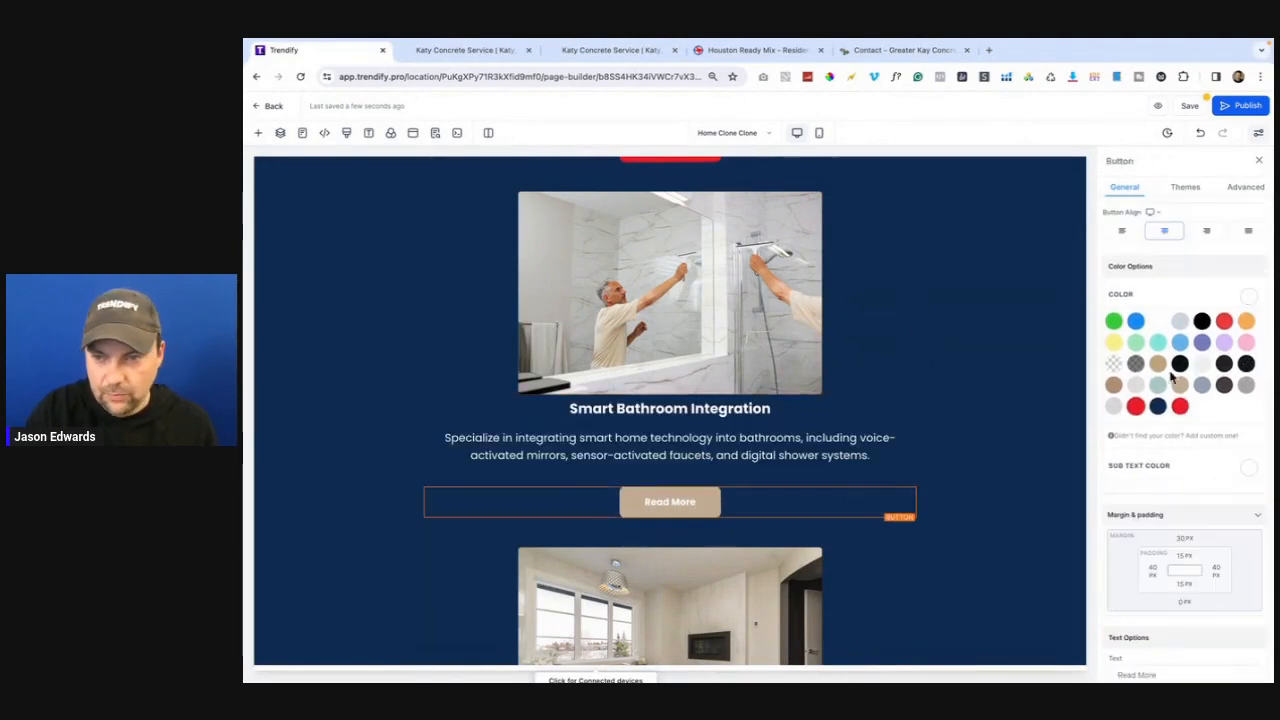
pyautogui.scroll(4, 1220, 316)
pyautogui.click(1254, 272)
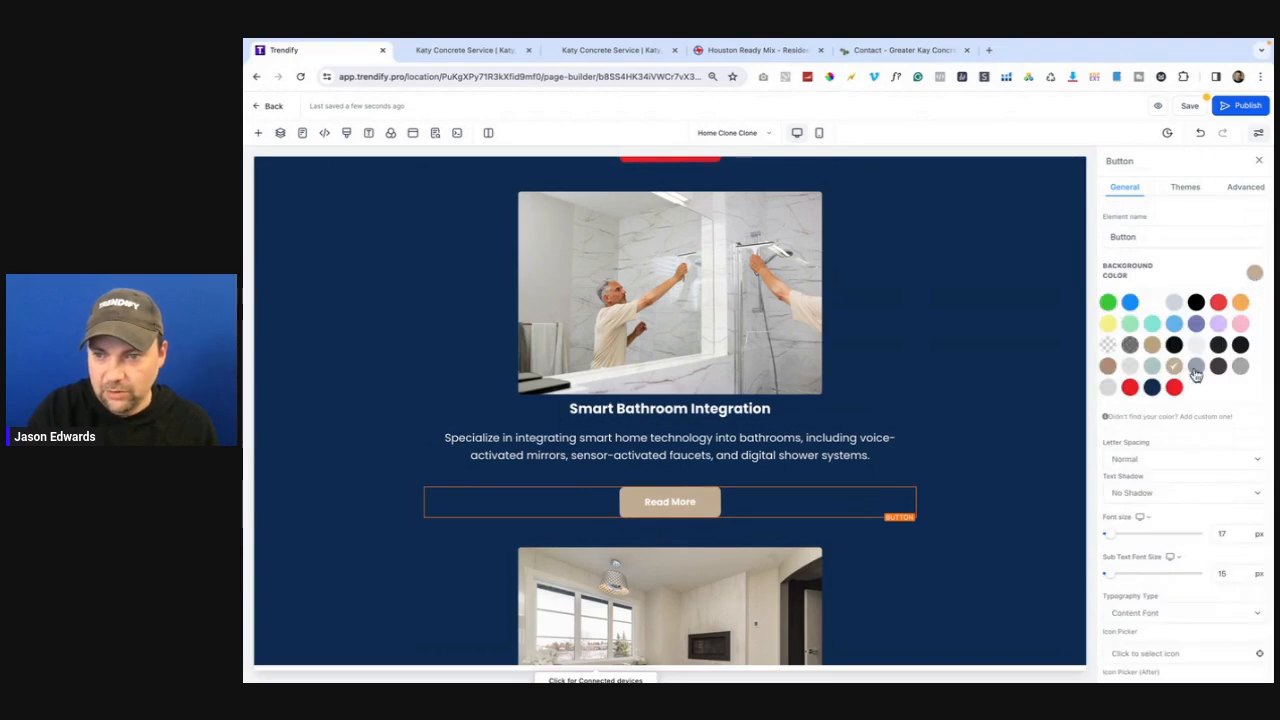
pyautogui.click(1131, 388)
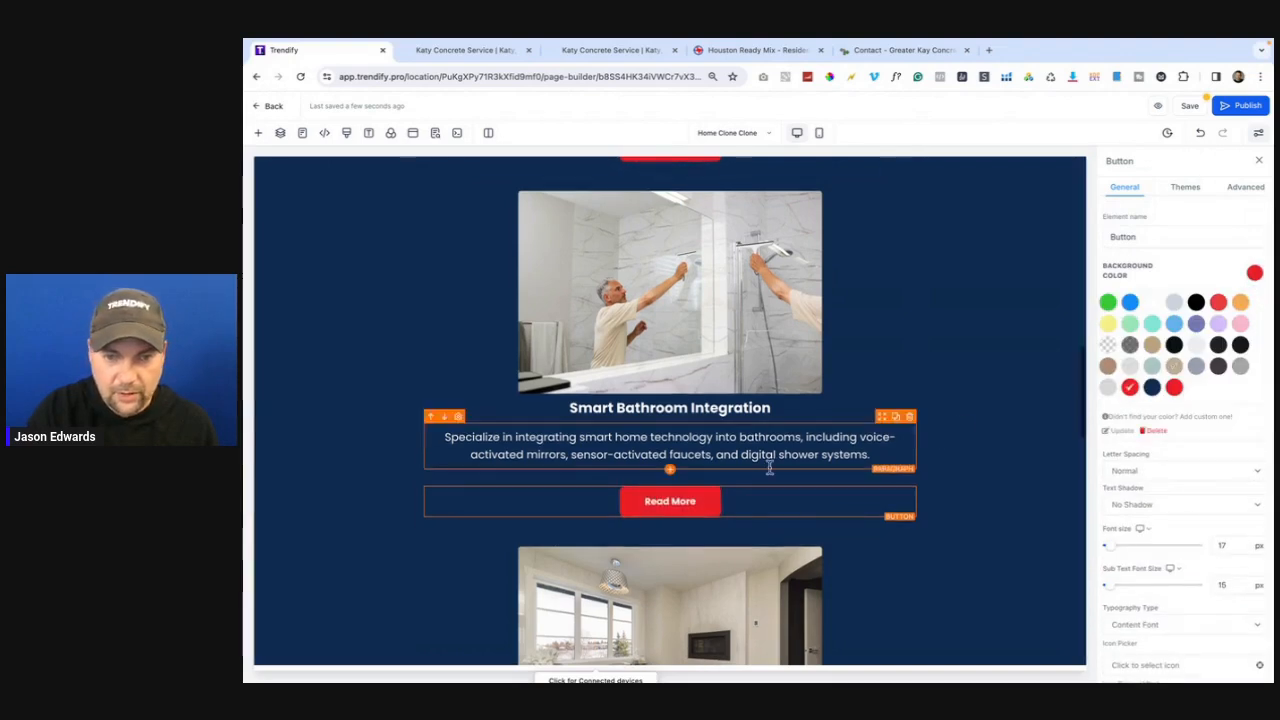
# - Set the bold text color of the Bathroom Furniture Design sub headline to white
pyautogui.scroll(-3, 788, 508)
pyautogui.scroll(3, 788, 508)
pyautogui.click(703, 394)
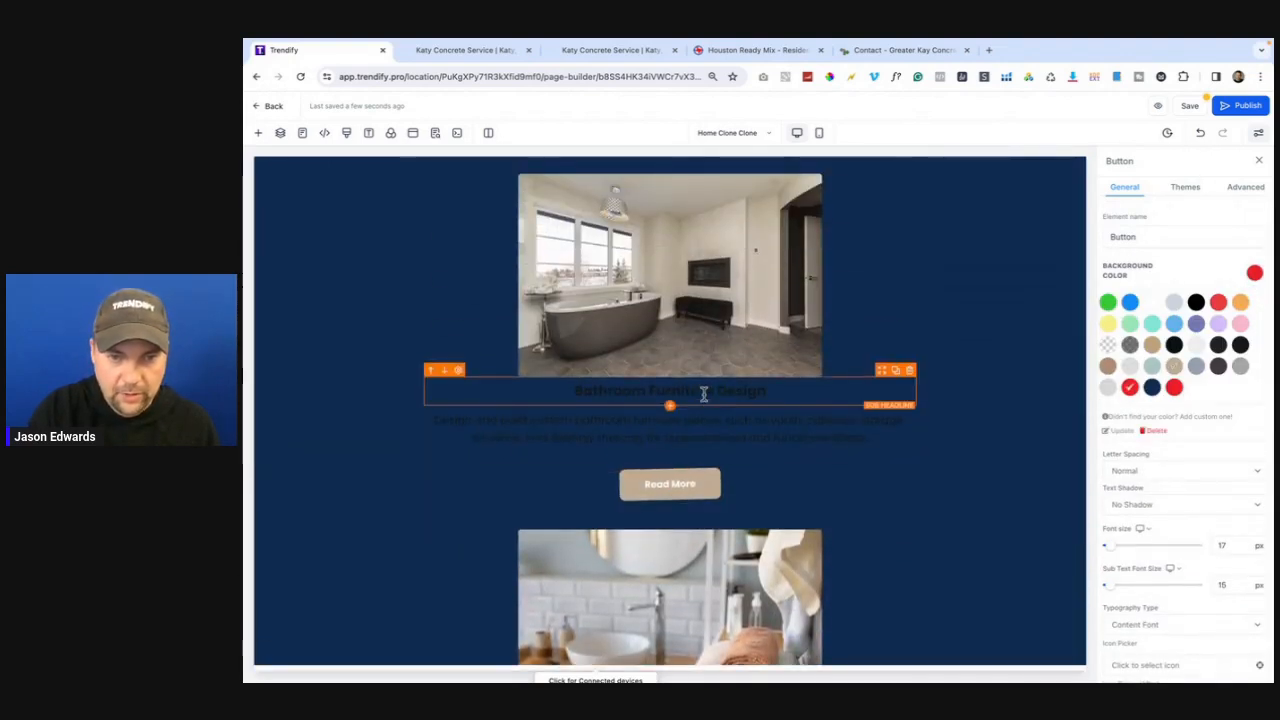
pyautogui.tripleClick(704, 394)
pyautogui.scroll(-3, 1231, 605)
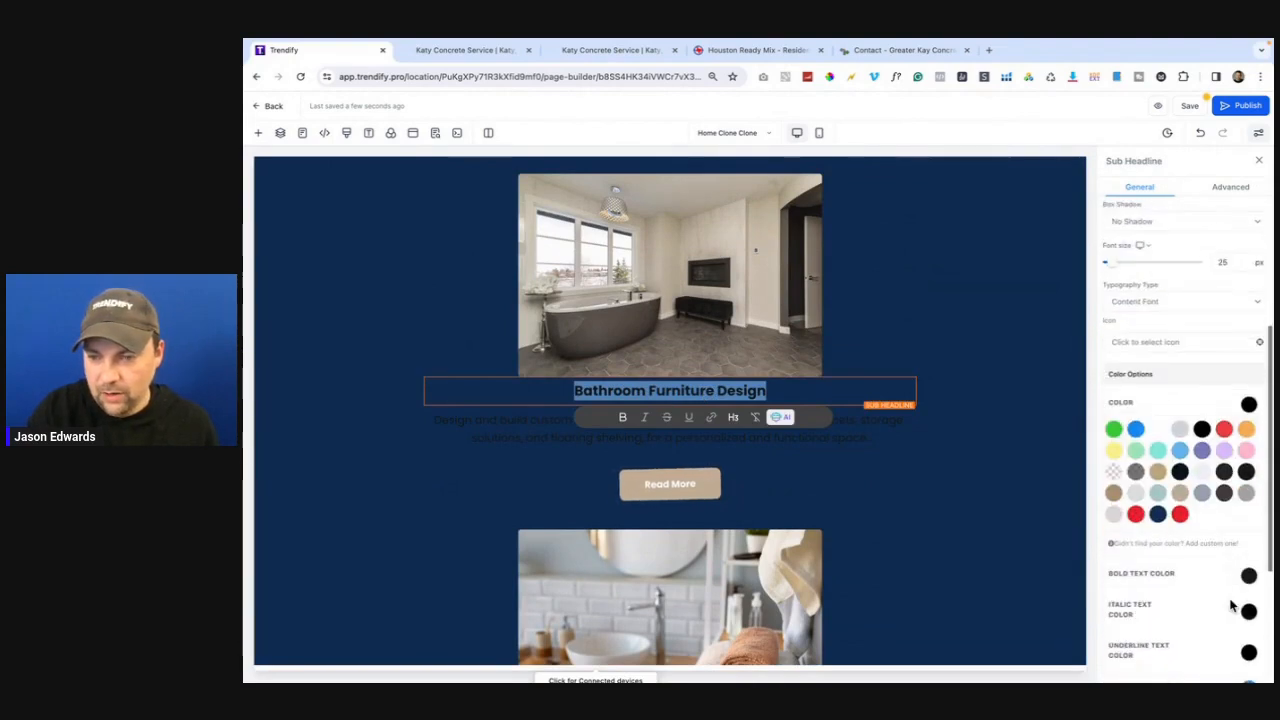
pyautogui.click(1253, 579)
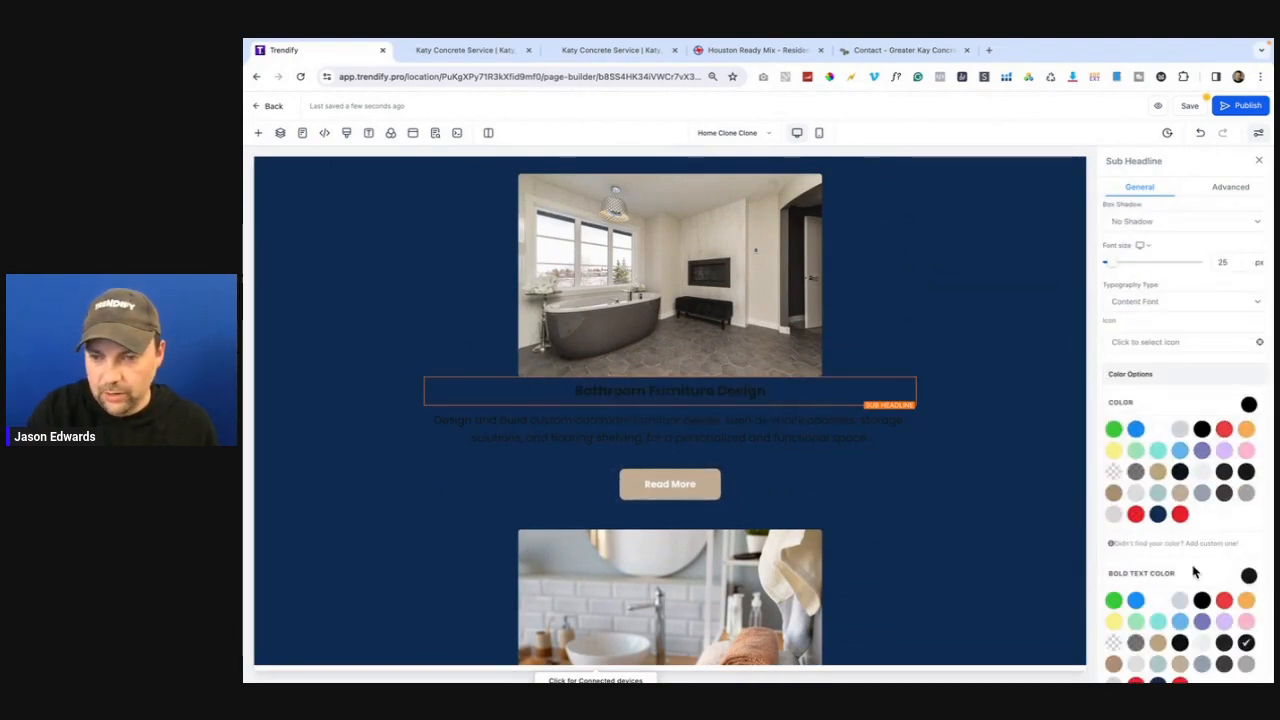
pyautogui.click(1158, 599)
pyautogui.scroll(-2, 1047, 394)
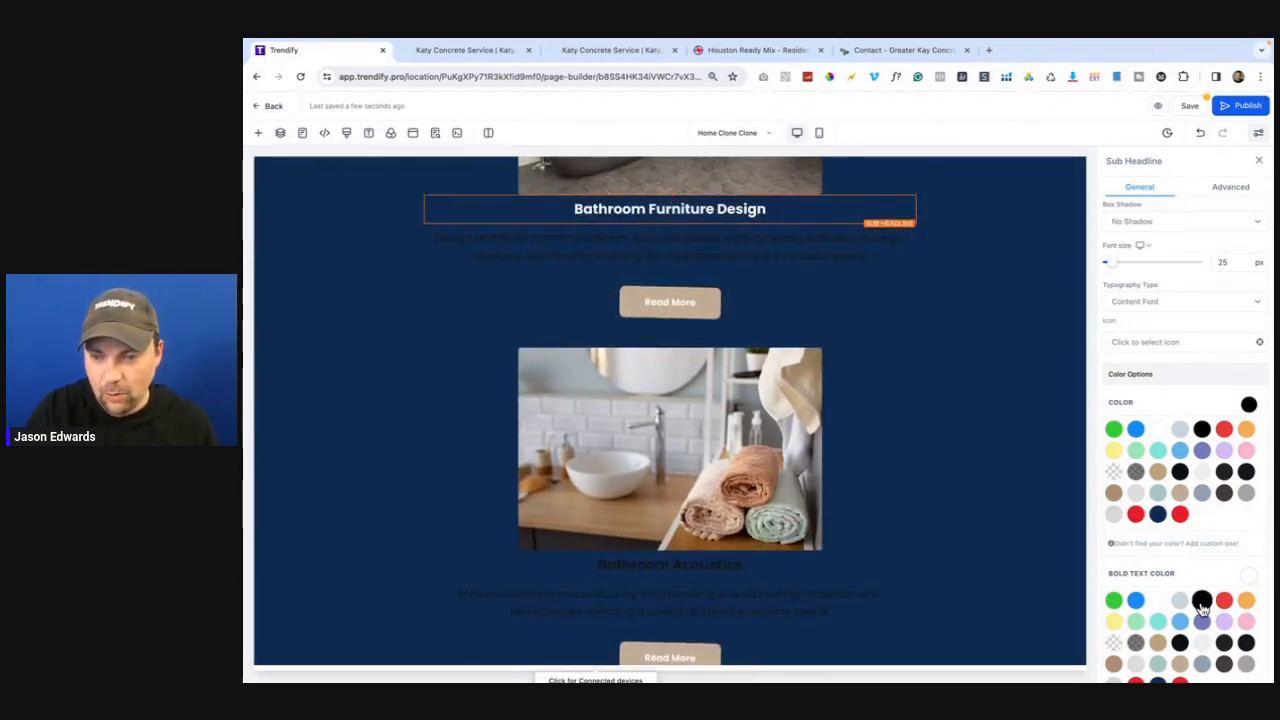
# - Try italic formatting with a blue italic text color on the Bathroom Furniture Design description, and remove the italics again
pyautogui.scroll(-3, 1201, 607)
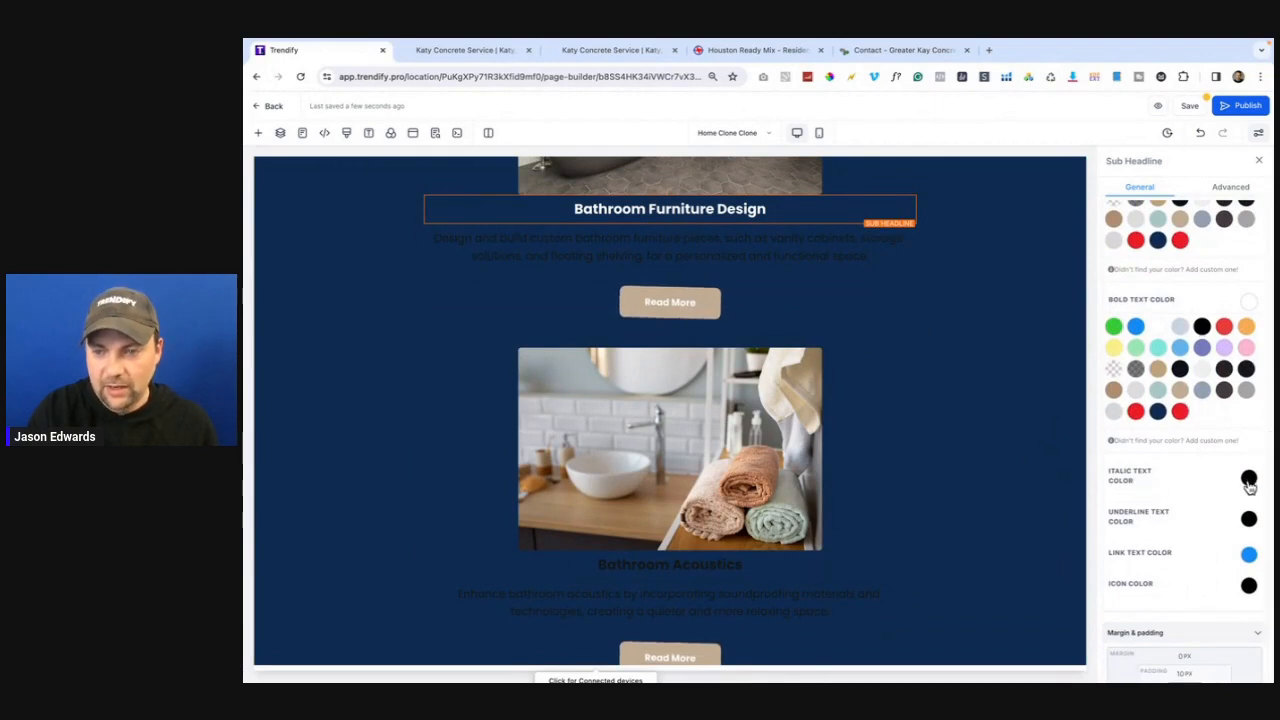
pyautogui.click(760, 254)
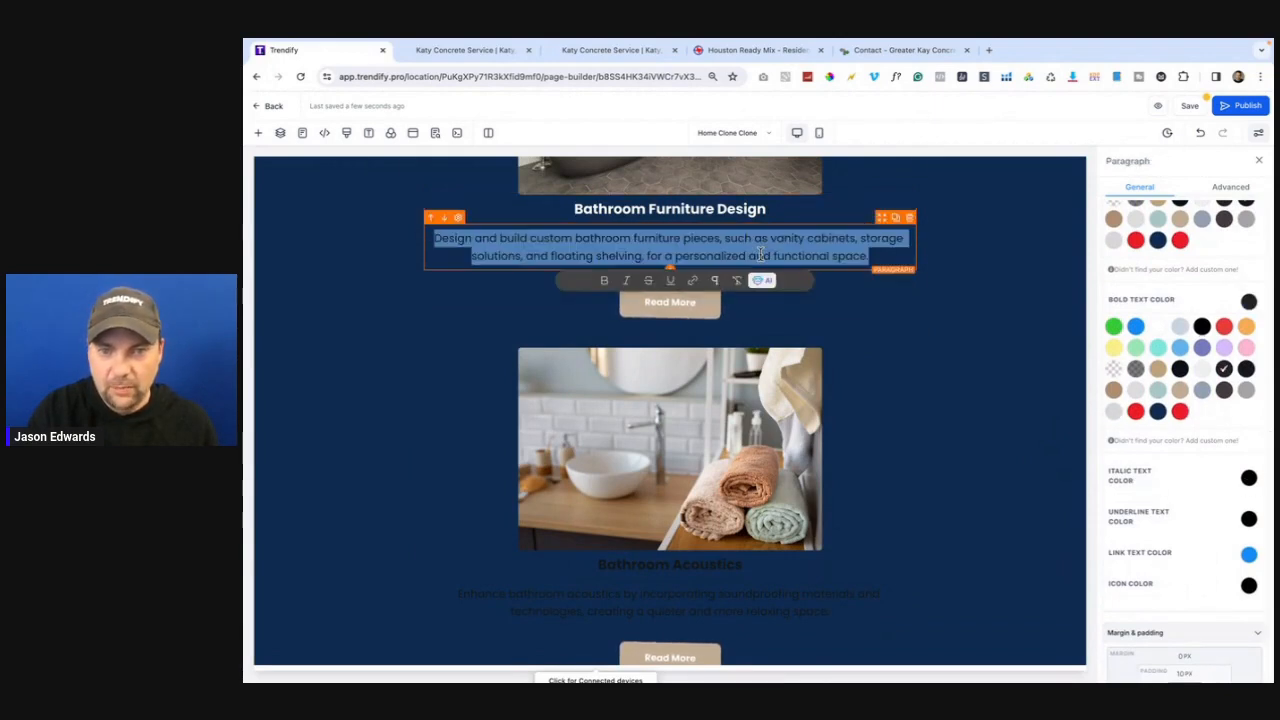
pyautogui.click(627, 284)
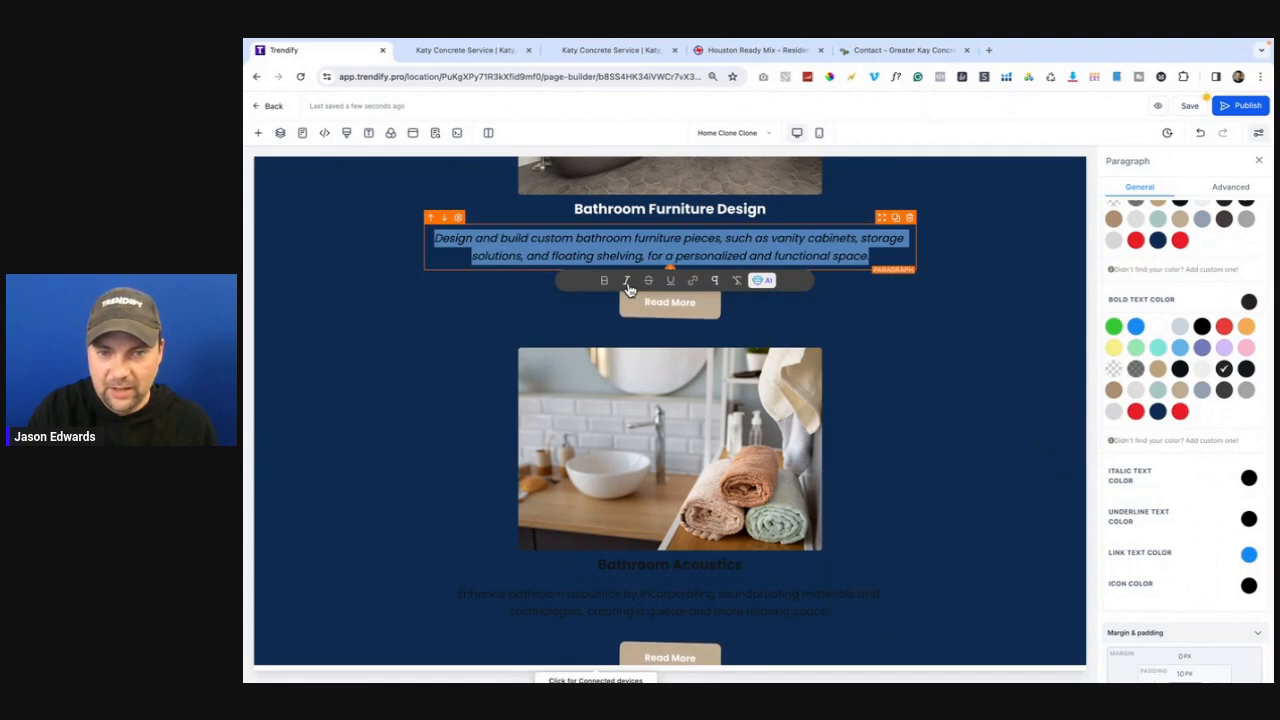
pyautogui.click(1249, 478)
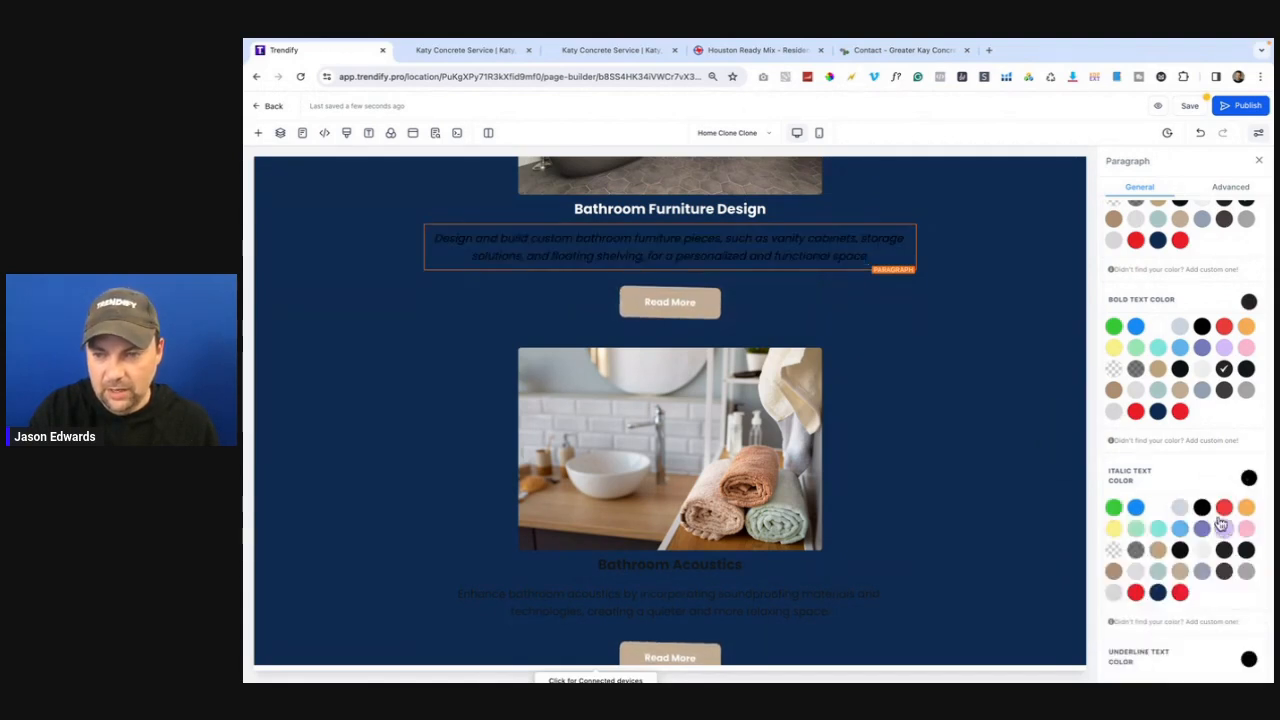
pyautogui.click(1136, 507)
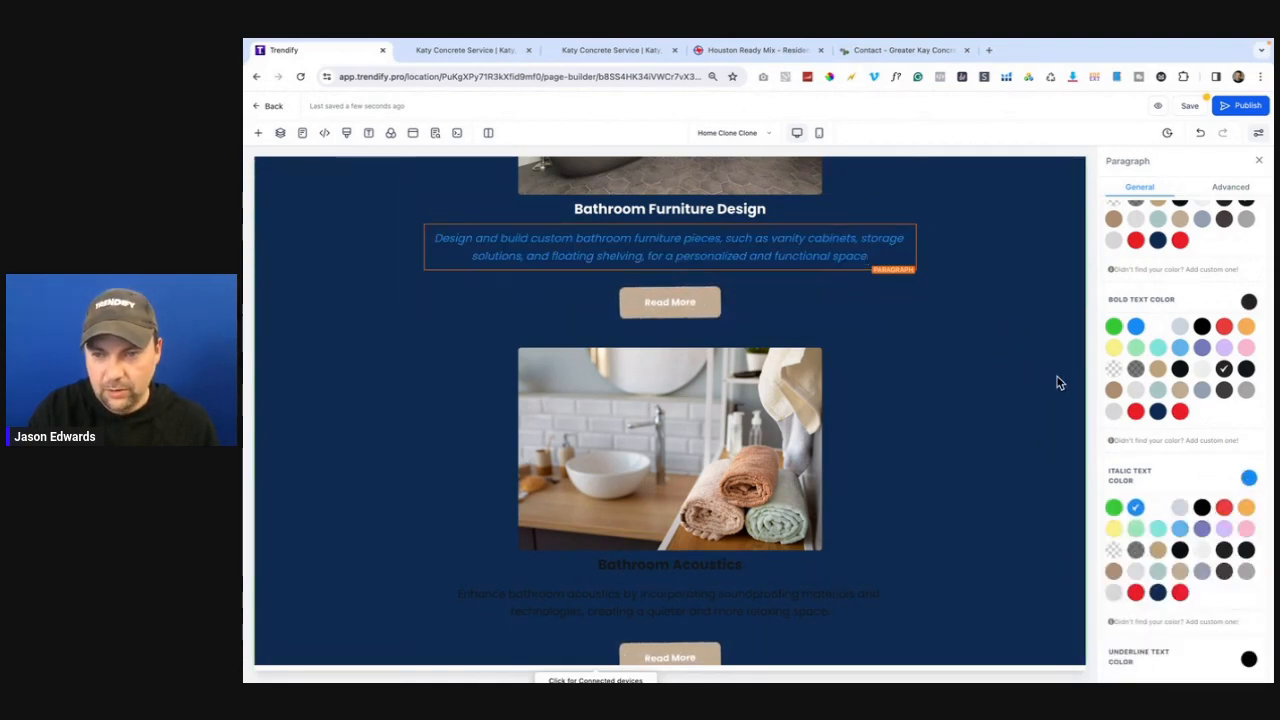
pyautogui.click(788, 258)
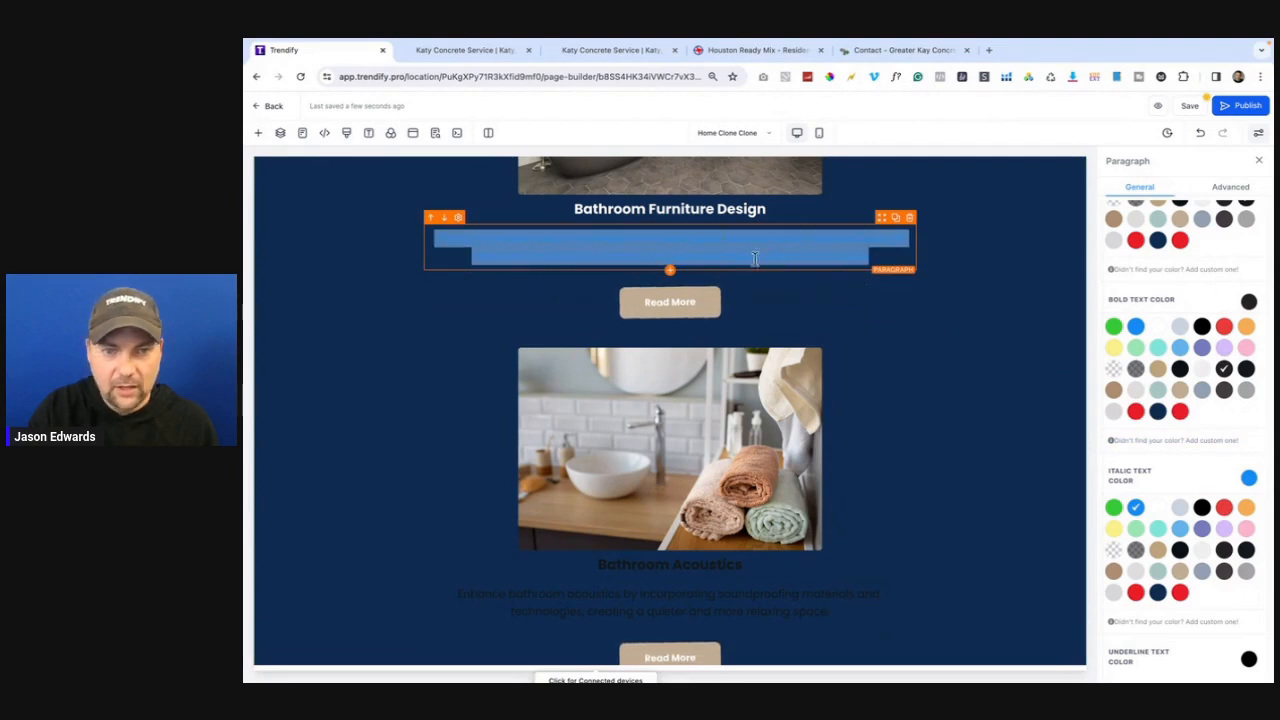
pyautogui.click(625, 281)
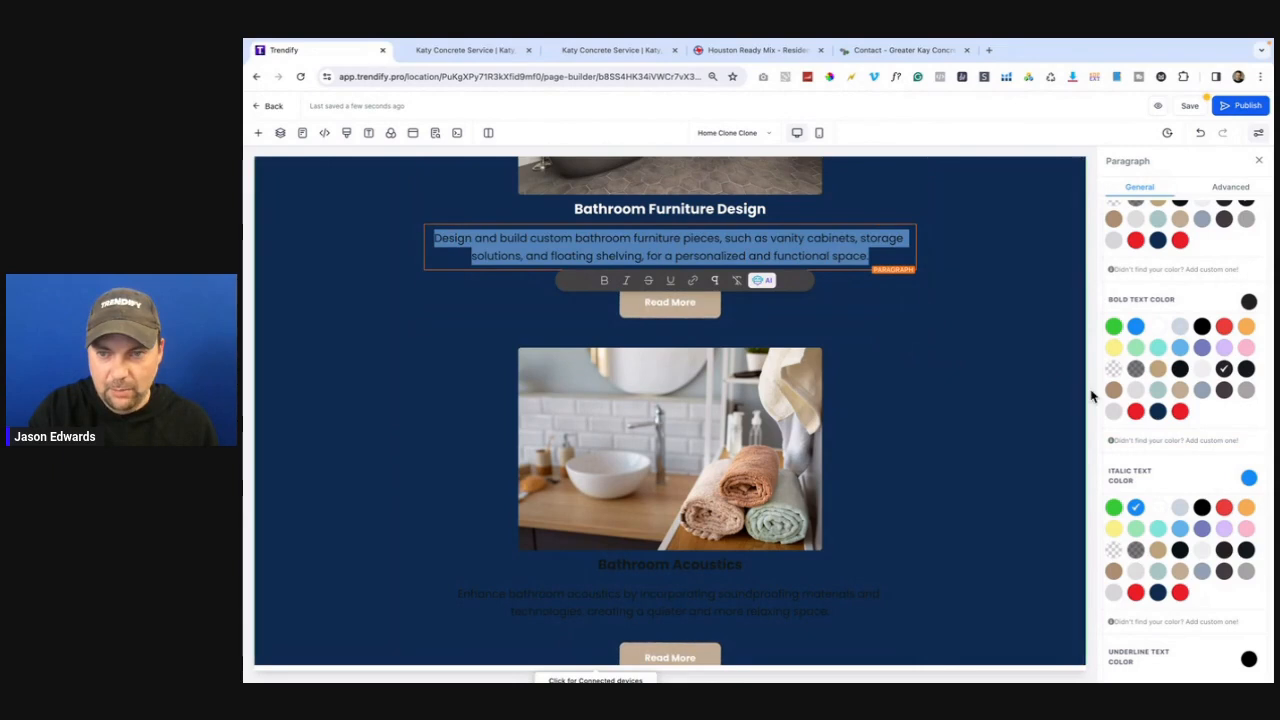
# - Set the Bathroom Furniture Design description paragraph to white and give its Read More button the custom red background
pyautogui.scroll(3, 1186, 371)
pyautogui.click(1178, 286)
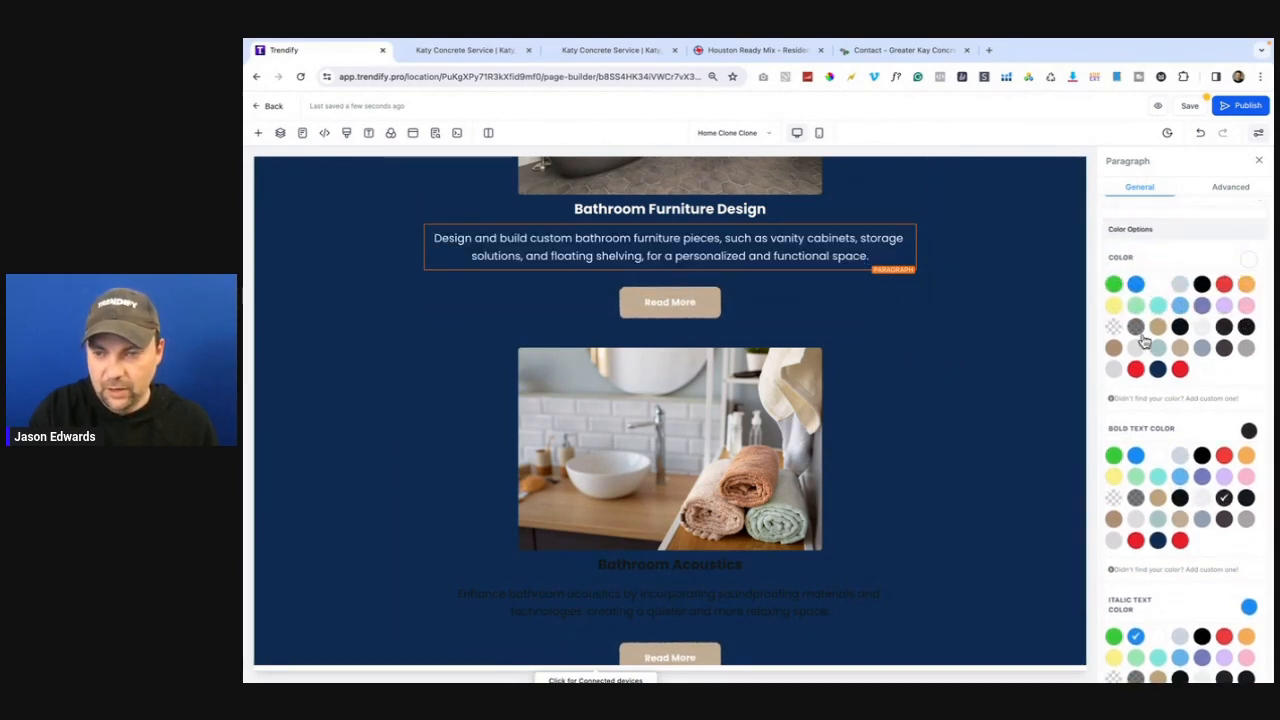
pyautogui.click(708, 301)
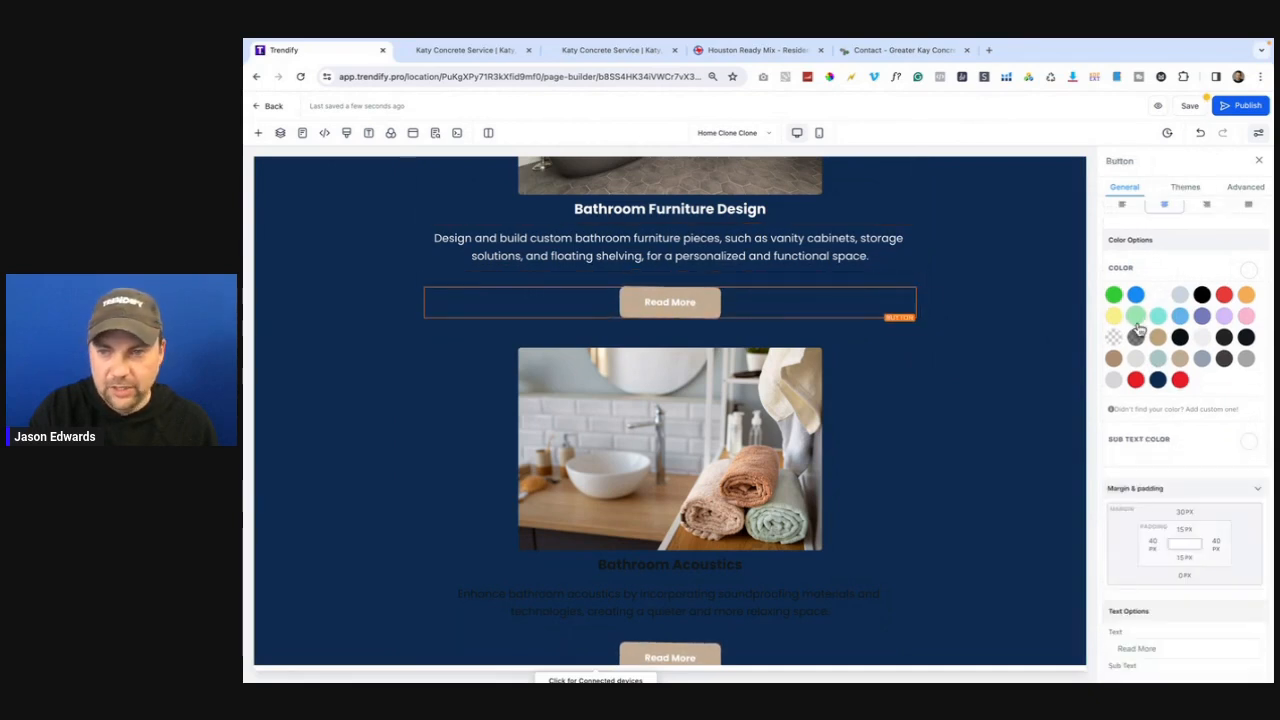
pyautogui.click(1130, 387)
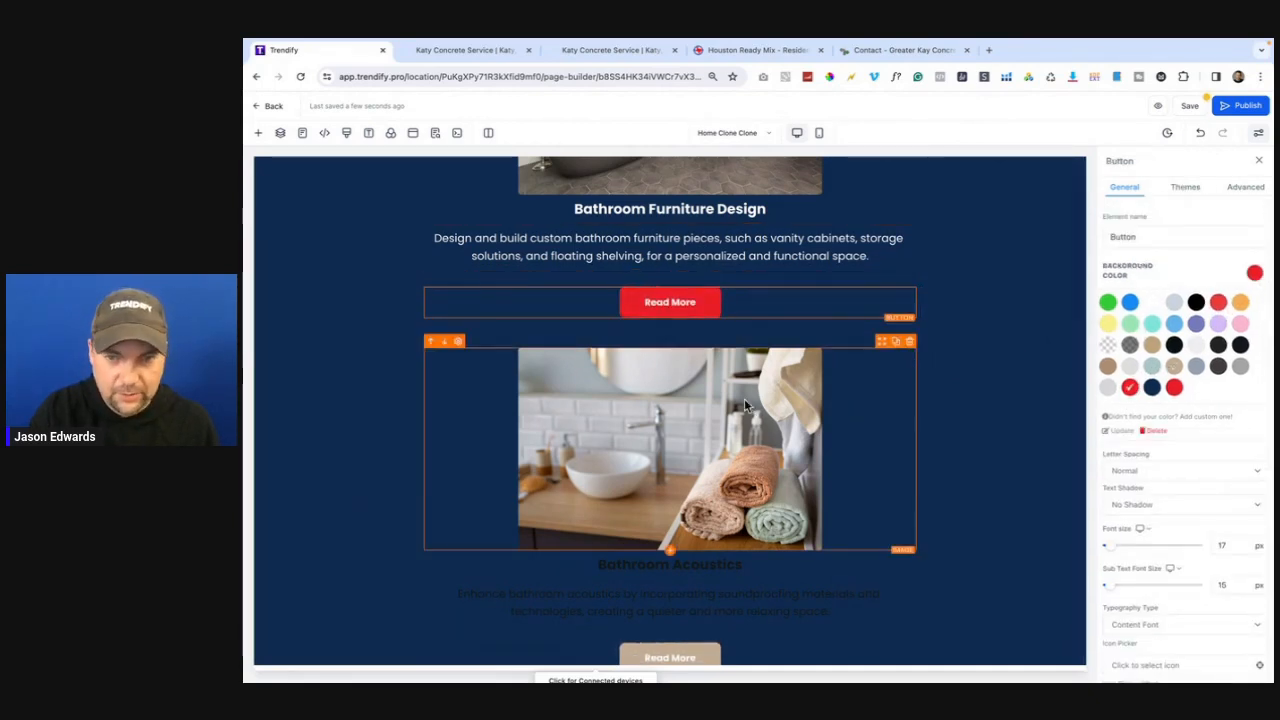
# - Delete the Bathroom Acoustics service from the end of the Services section
pyautogui.click(909, 341)
pyautogui.click(922, 341)
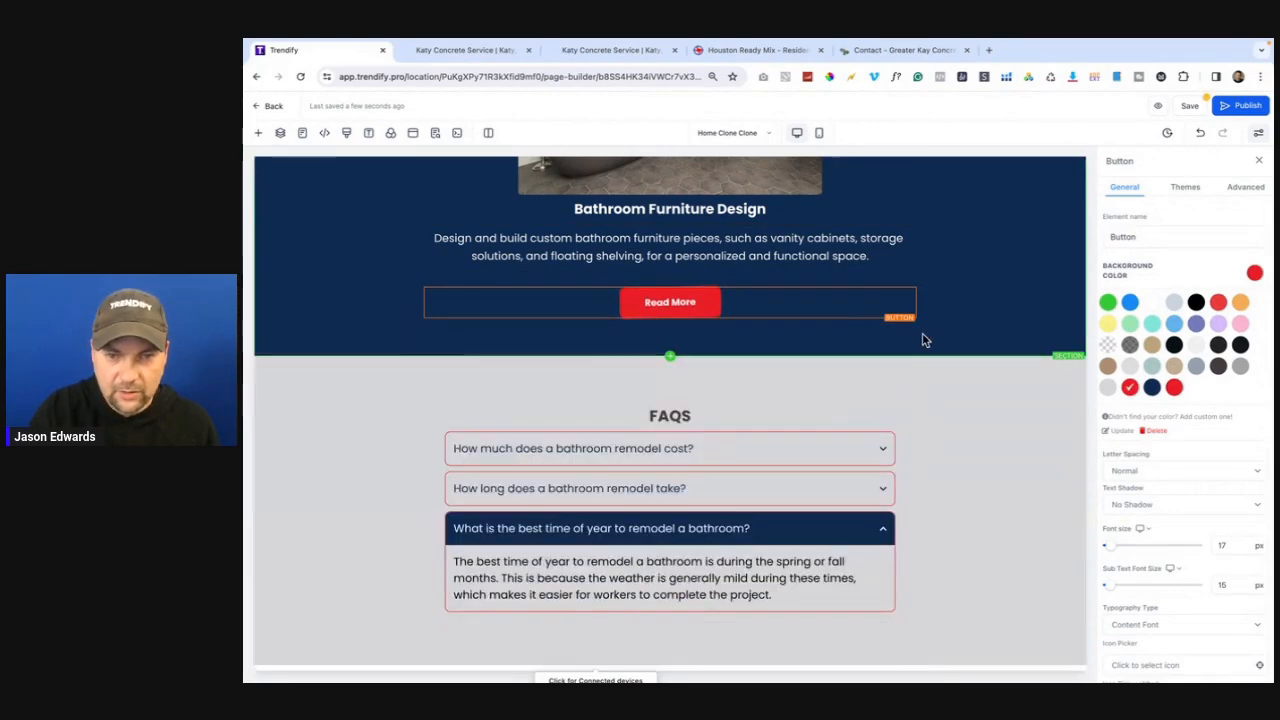
# - Add a 3-column row directly below the Services heading
pyautogui.scroll(15, 877, 340)
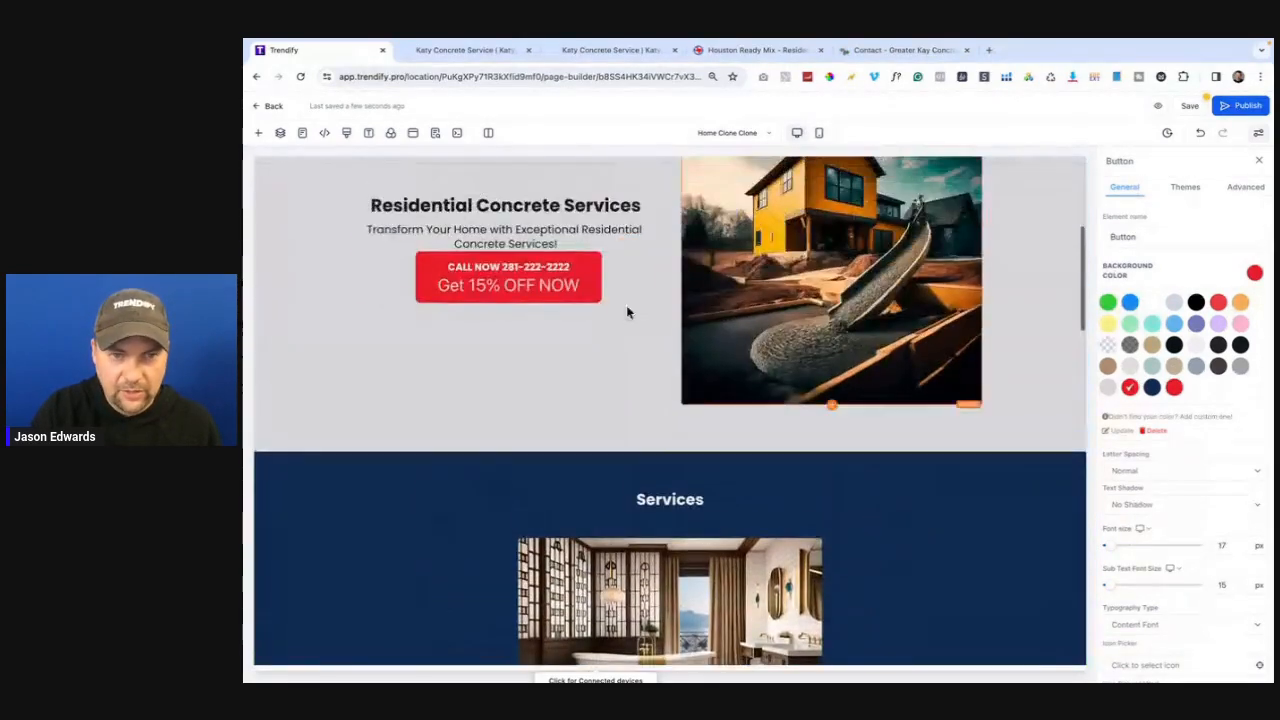
pyautogui.scroll(-3, 734, 470)
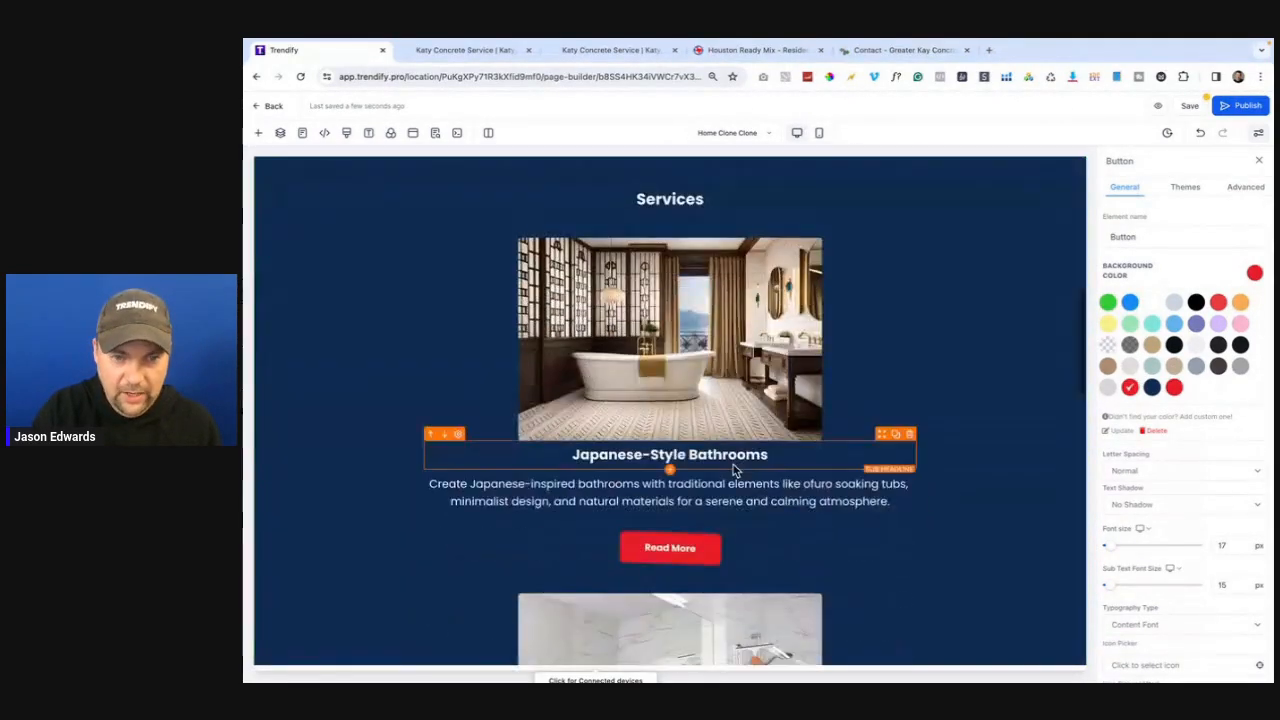
pyautogui.click(680, 224)
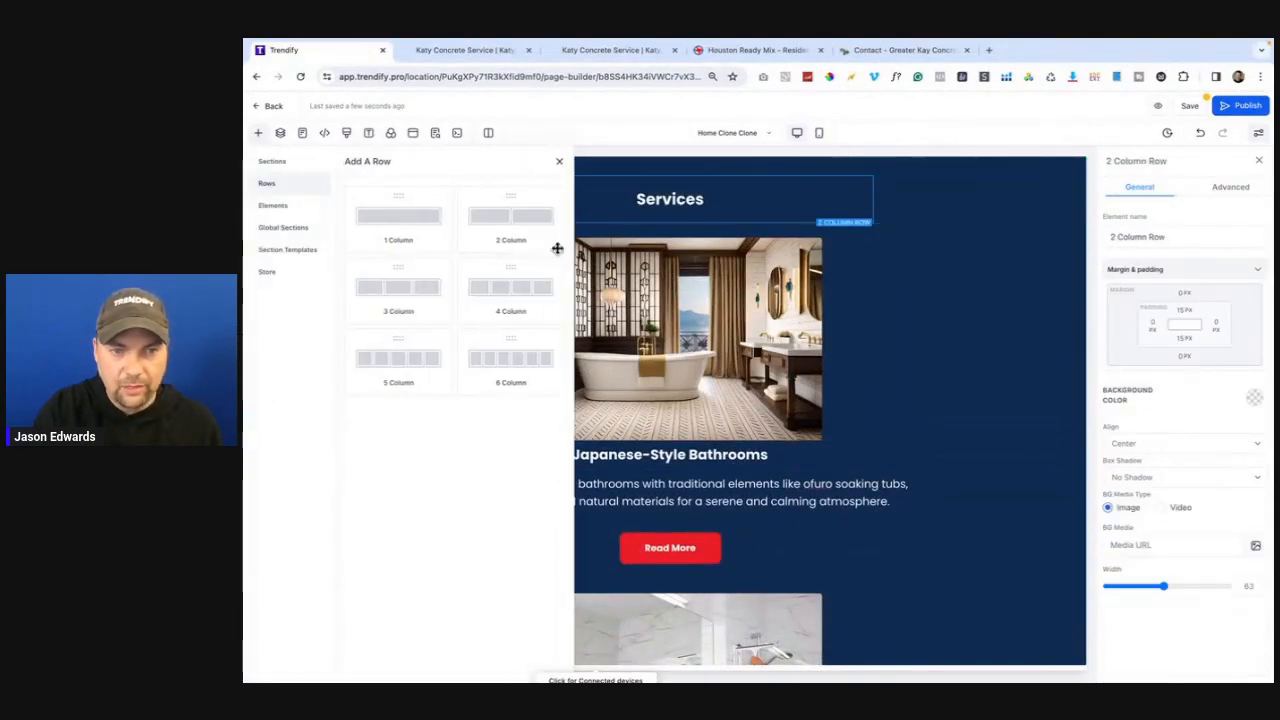
pyautogui.moveTo(395, 289); pyautogui.dragTo(443, 263)
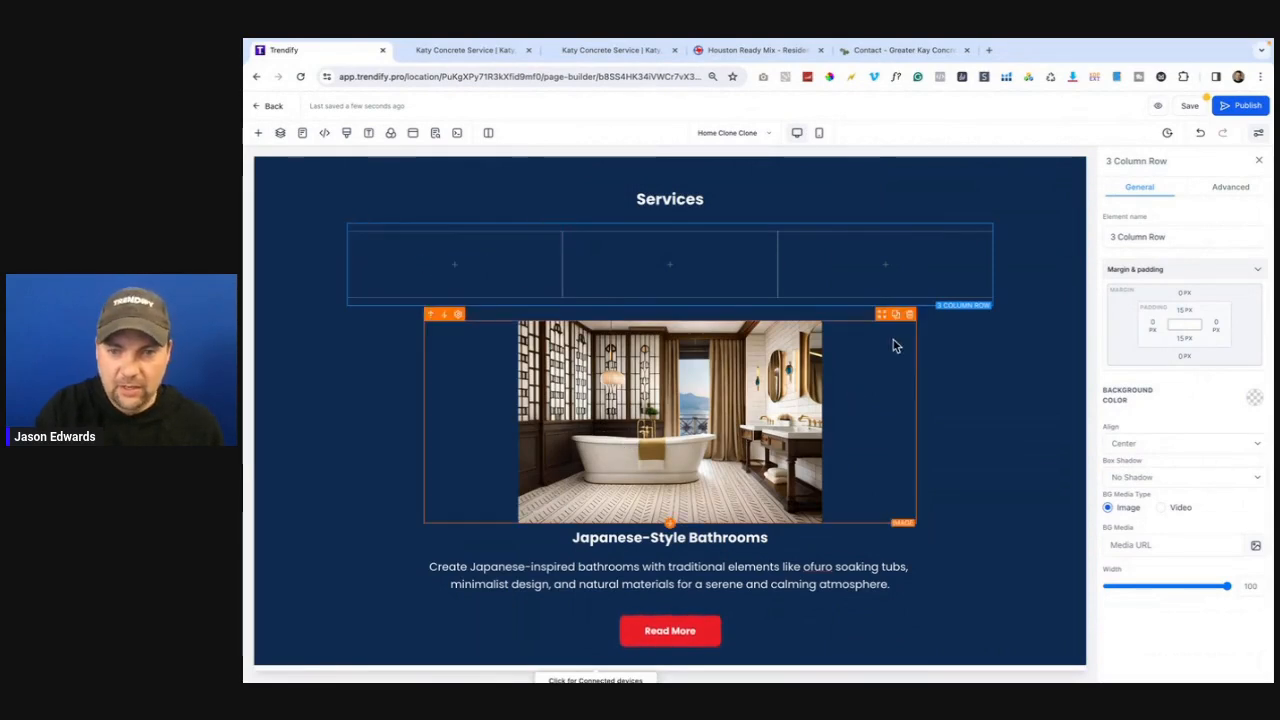
# - Move the Japanese-Style Bathrooms image and its sub headline into the first column of the new 3-column row
pyautogui.moveTo(883, 320); pyautogui.dragTo(530, 260)
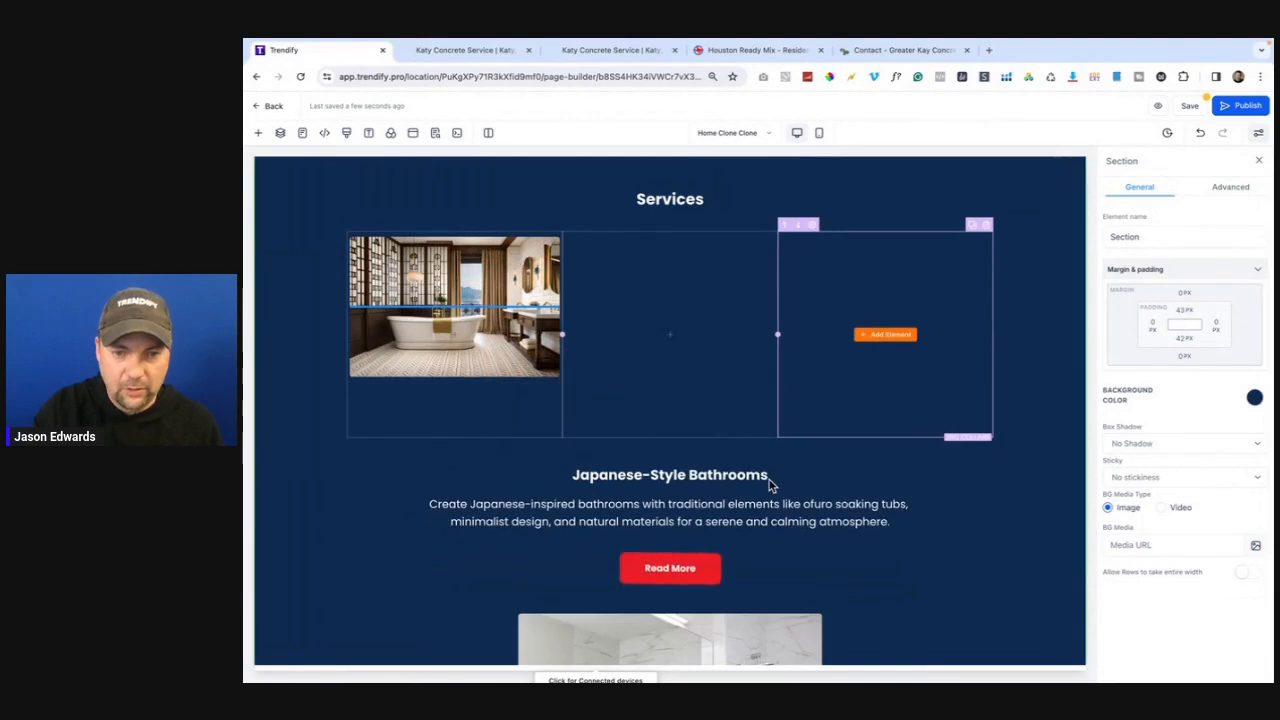
pyautogui.click(752, 400)
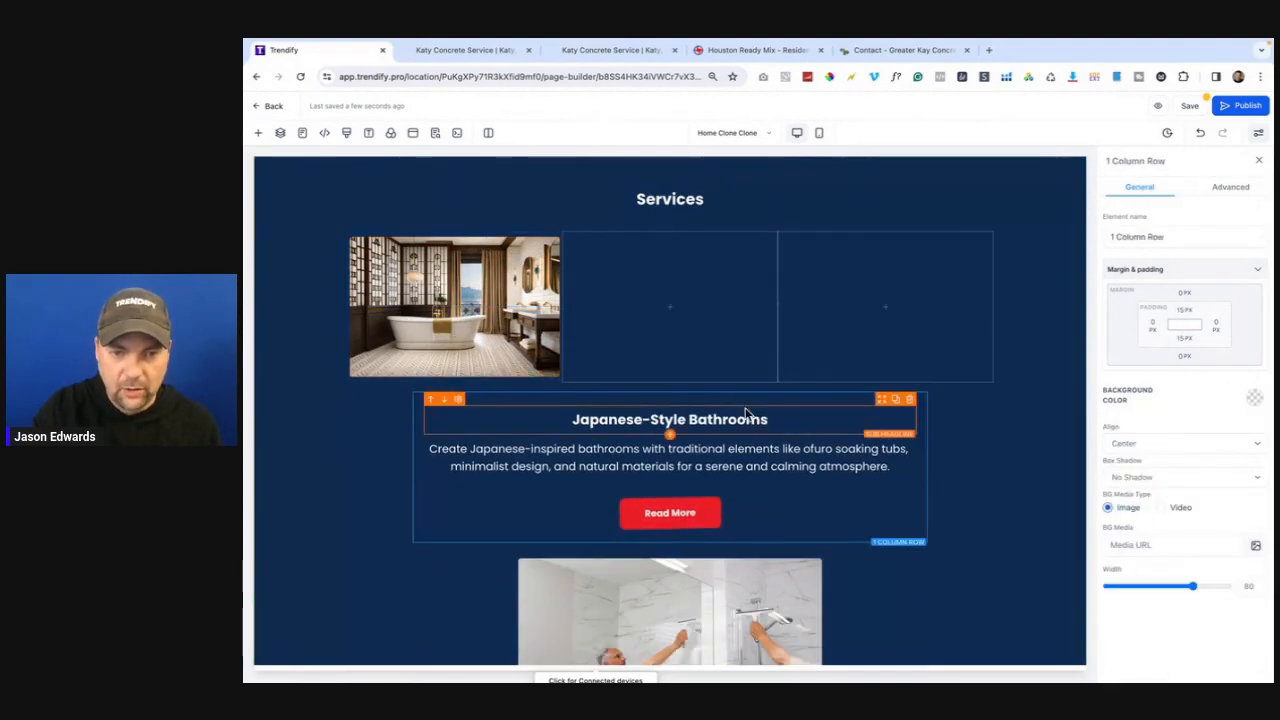
pyautogui.moveTo(884, 405); pyautogui.dragTo(487, 385)
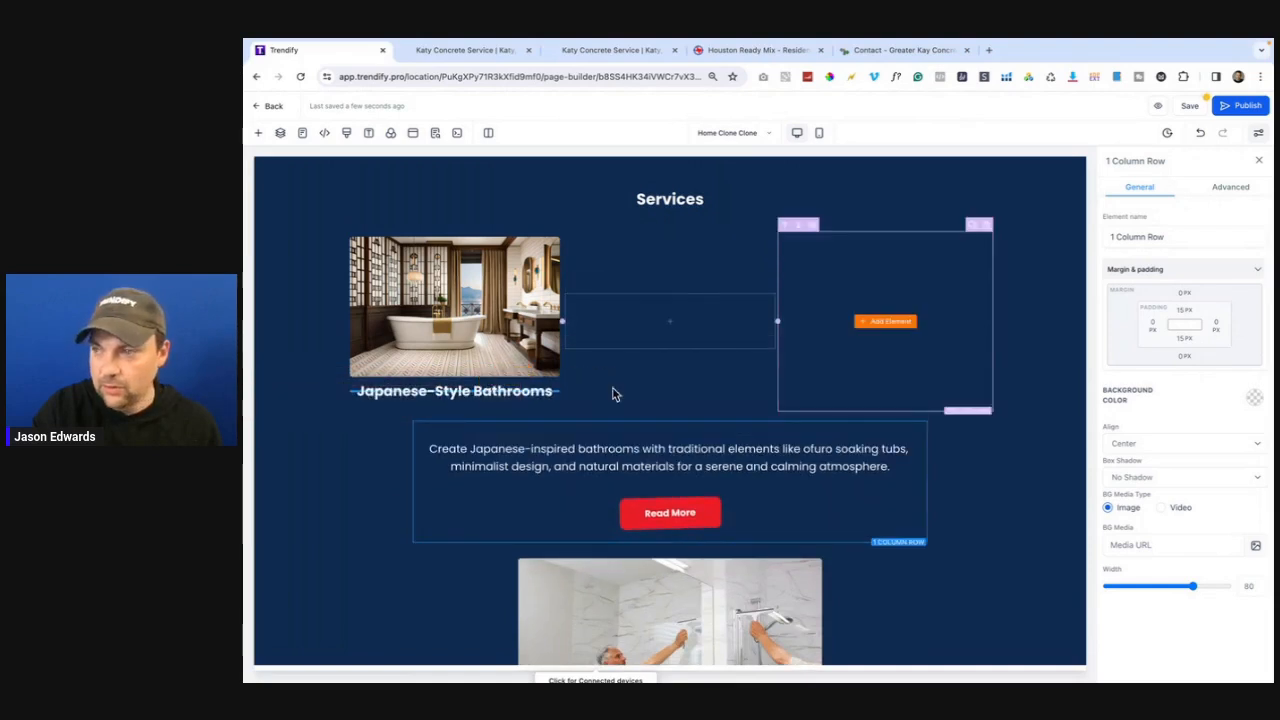
# - Move the Japanese-Style Bathrooms description paragraph and Read More button into the first column, below the image
pyautogui.click(862, 464)
pyautogui.moveTo(883, 434); pyautogui.dragTo(490, 404)
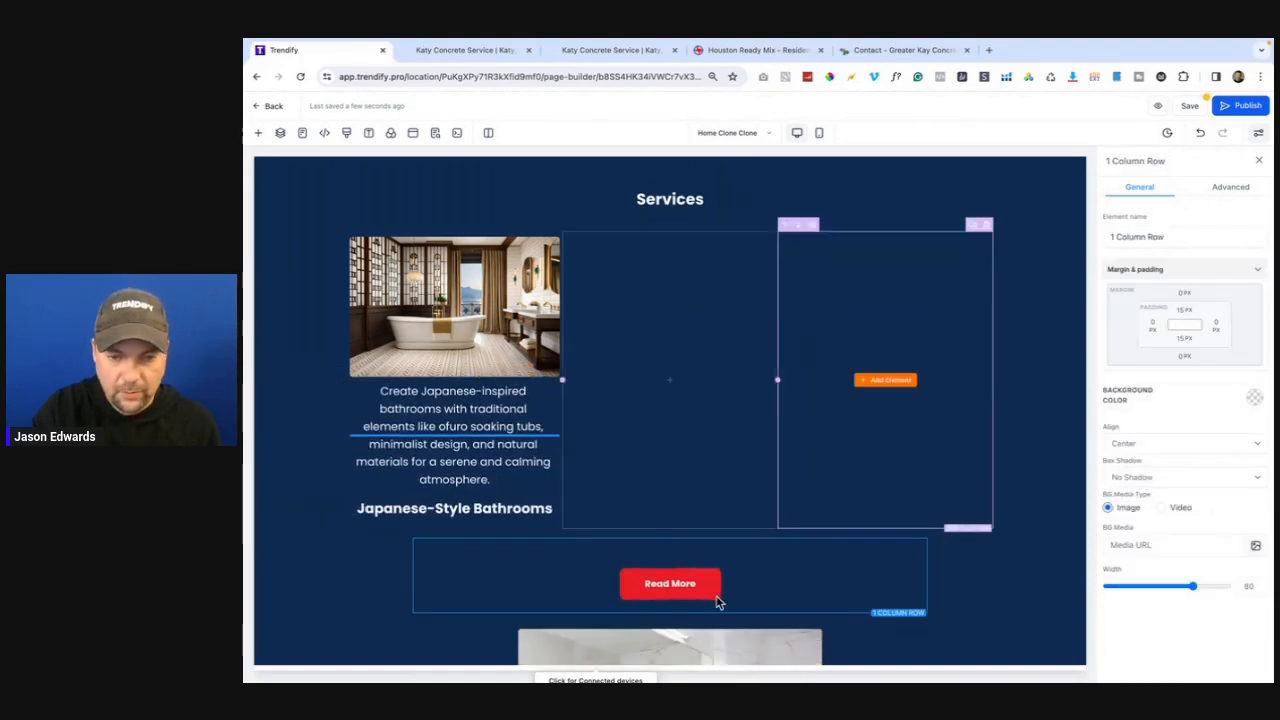
pyautogui.click(690, 584)
pyautogui.moveTo(884, 568); pyautogui.dragTo(455, 540)
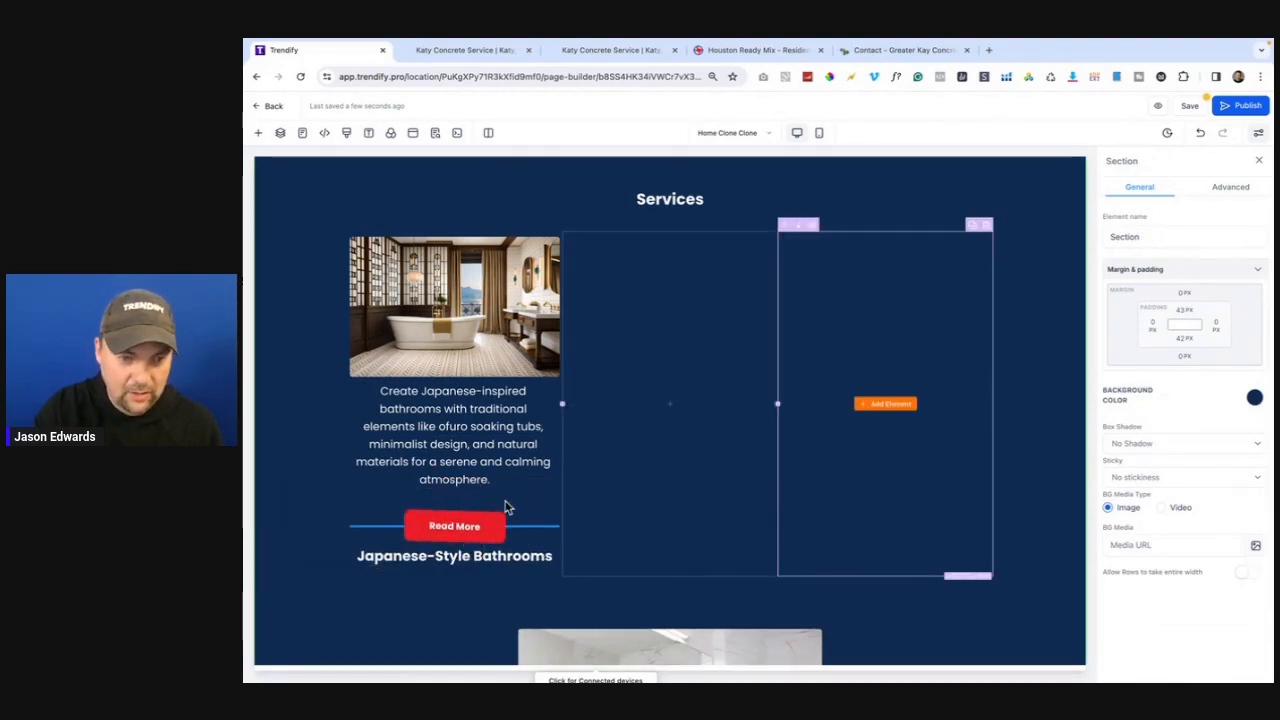
# - Reposition the Japanese-Style Bathrooms sub headline between the image and the description paragraph in the first column
pyautogui.click(505, 507)
pyautogui.scroll(-1, 510, 510)
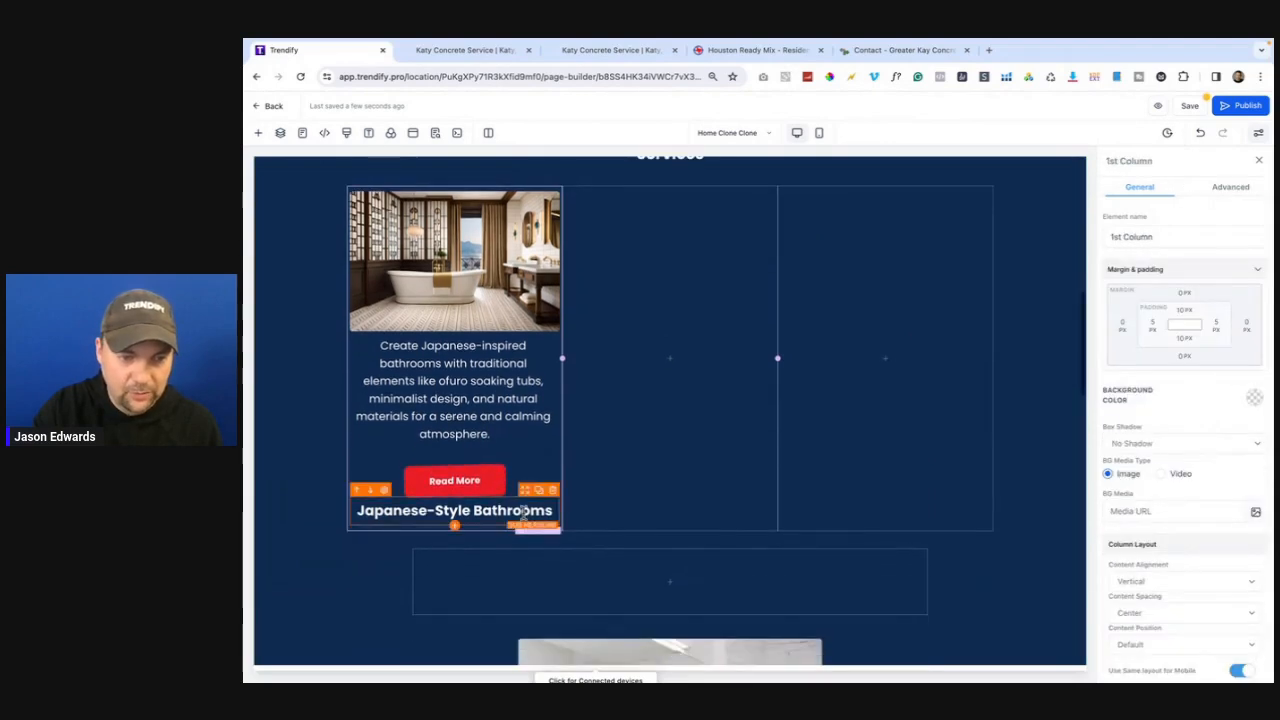
pyautogui.moveTo(527, 498); pyautogui.dragTo(508, 331)
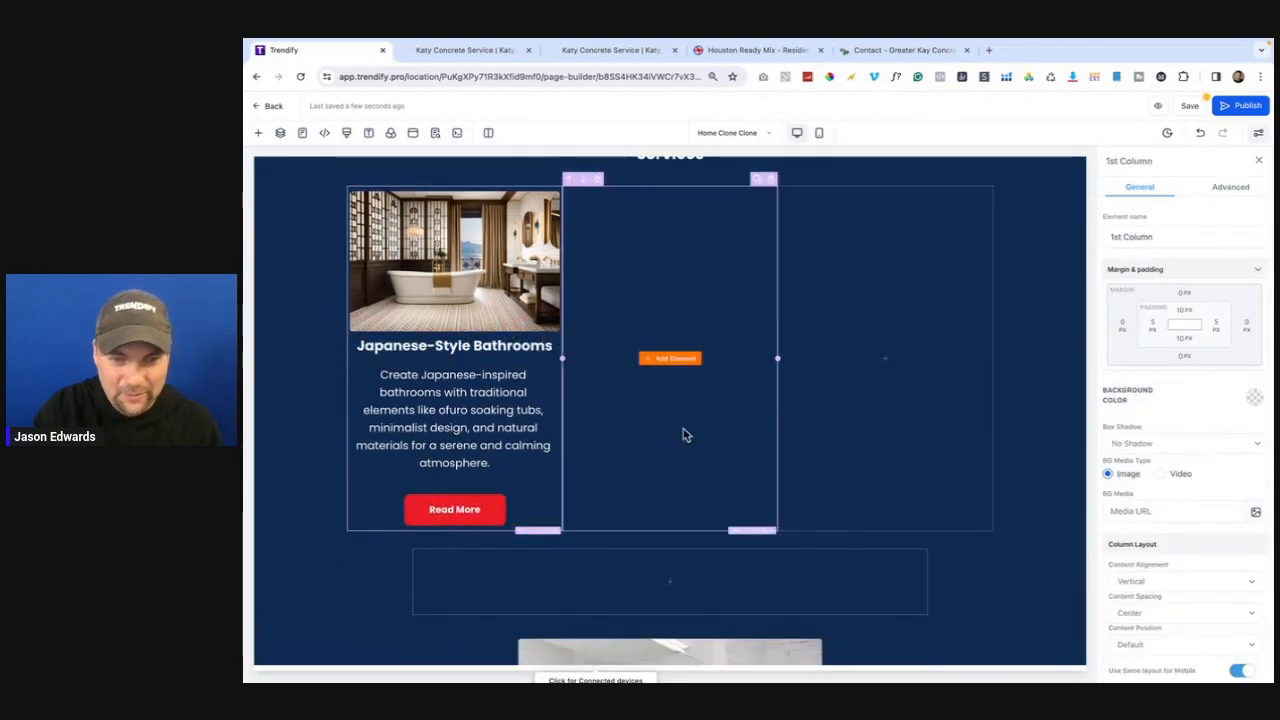
# - Delete the empty row below the columns and move the Smart Bathroom Integration image and sub headline into the second column
pyautogui.scroll(-5, 820, 380)
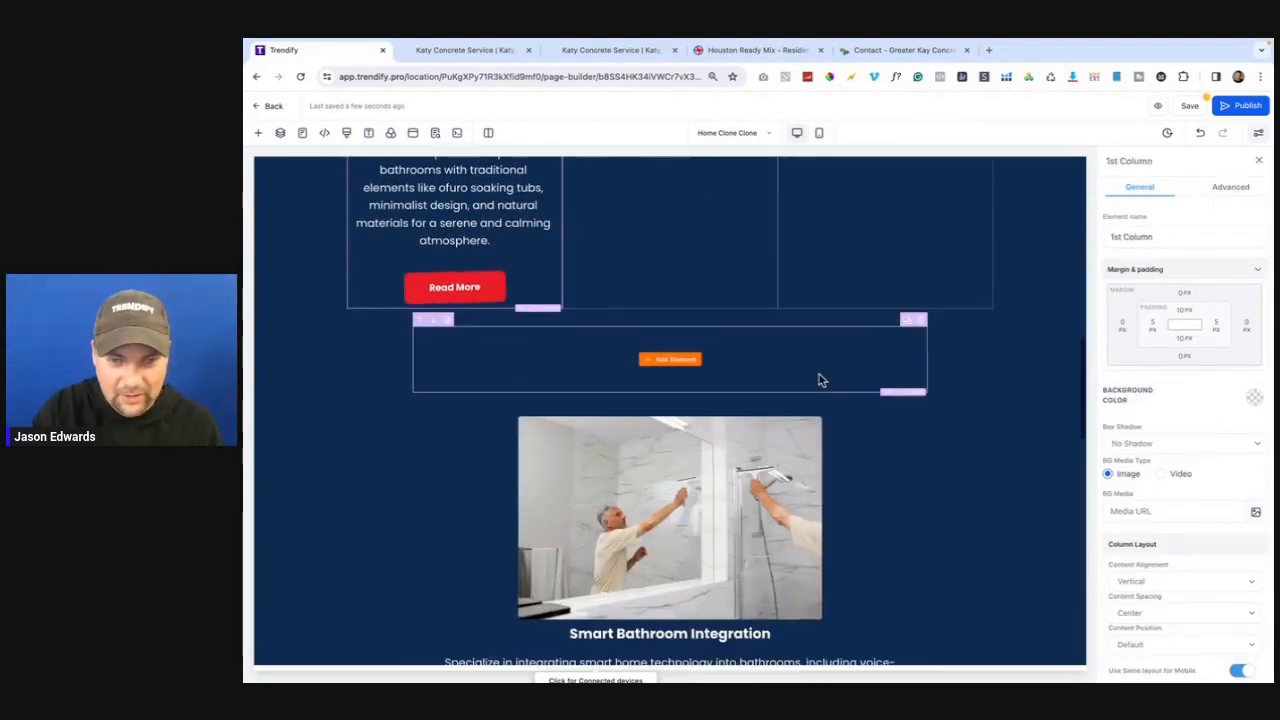
pyautogui.click(919, 321)
pyautogui.scroll(3, 838, 455)
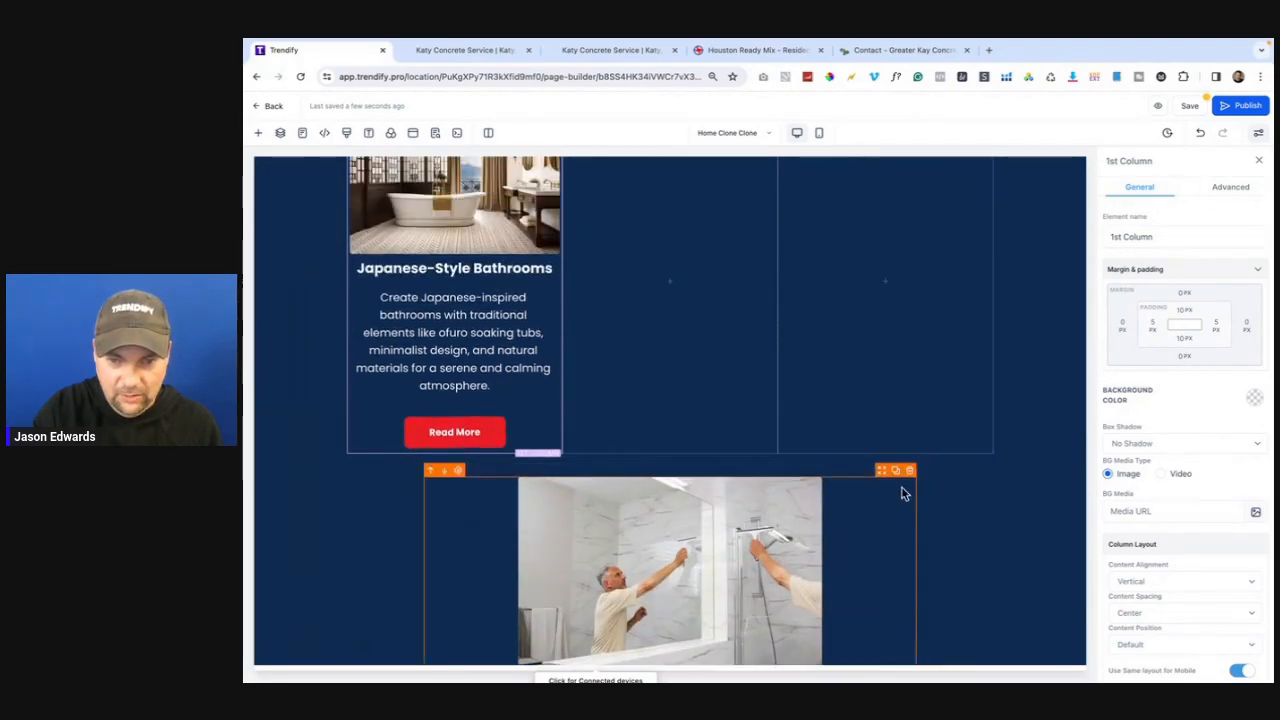
pyautogui.moveTo(884, 480); pyautogui.dragTo(711, 237)
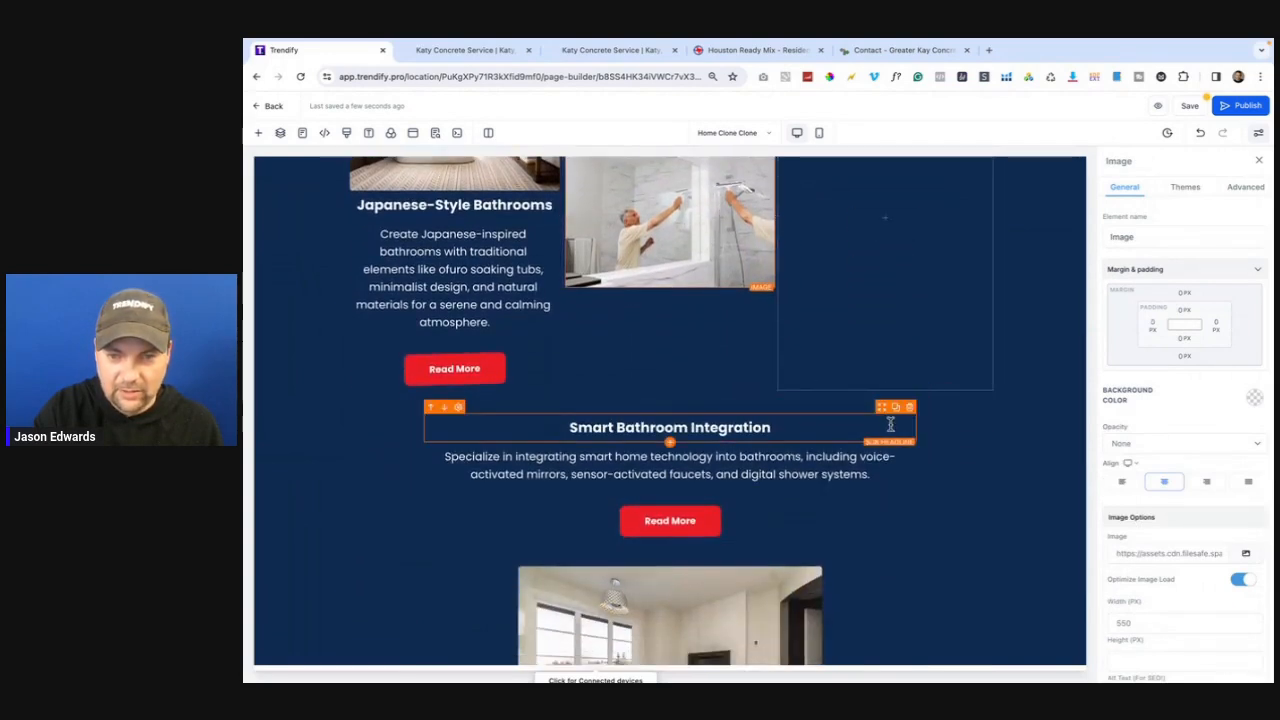
pyautogui.moveTo(882, 416); pyautogui.dragTo(690, 270)
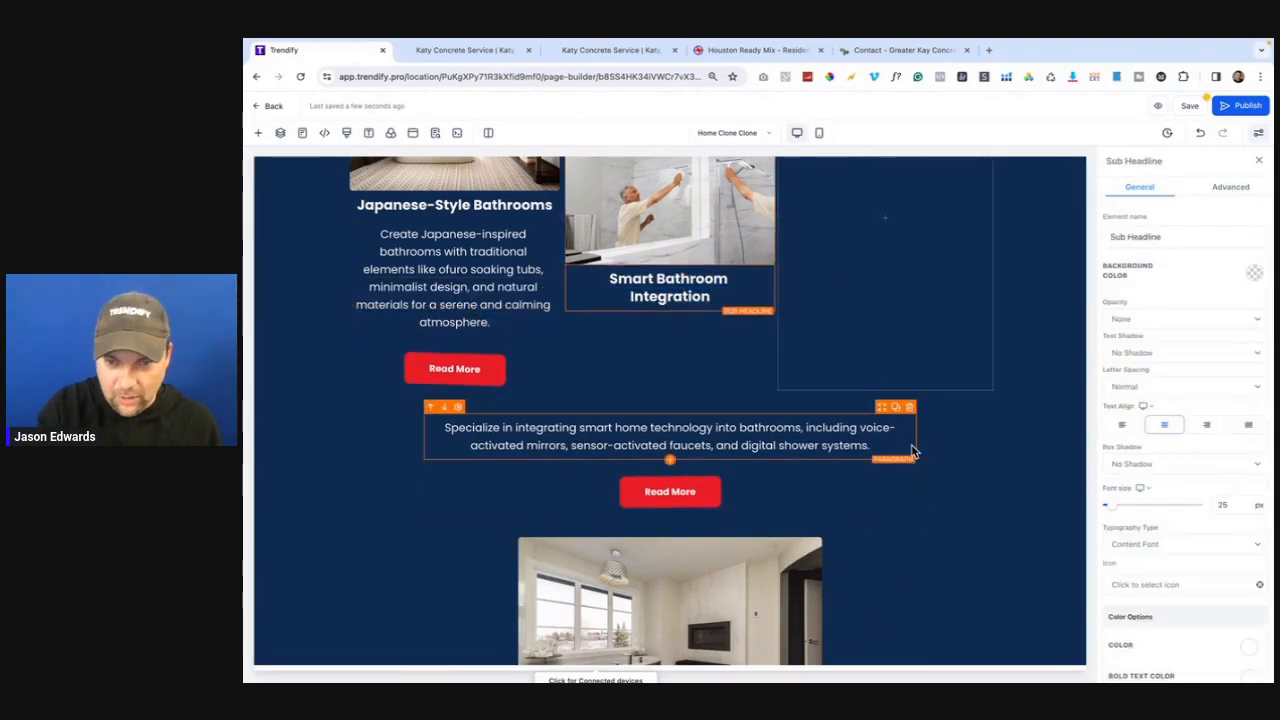
# - Move the Smart Bathroom Integration paragraph and Read More button into the second column, and delete the emptied row below
pyautogui.moveTo(882, 410); pyautogui.dragTo(702, 318)
pyautogui.moveTo(670, 445); pyautogui.dragTo(700, 333)
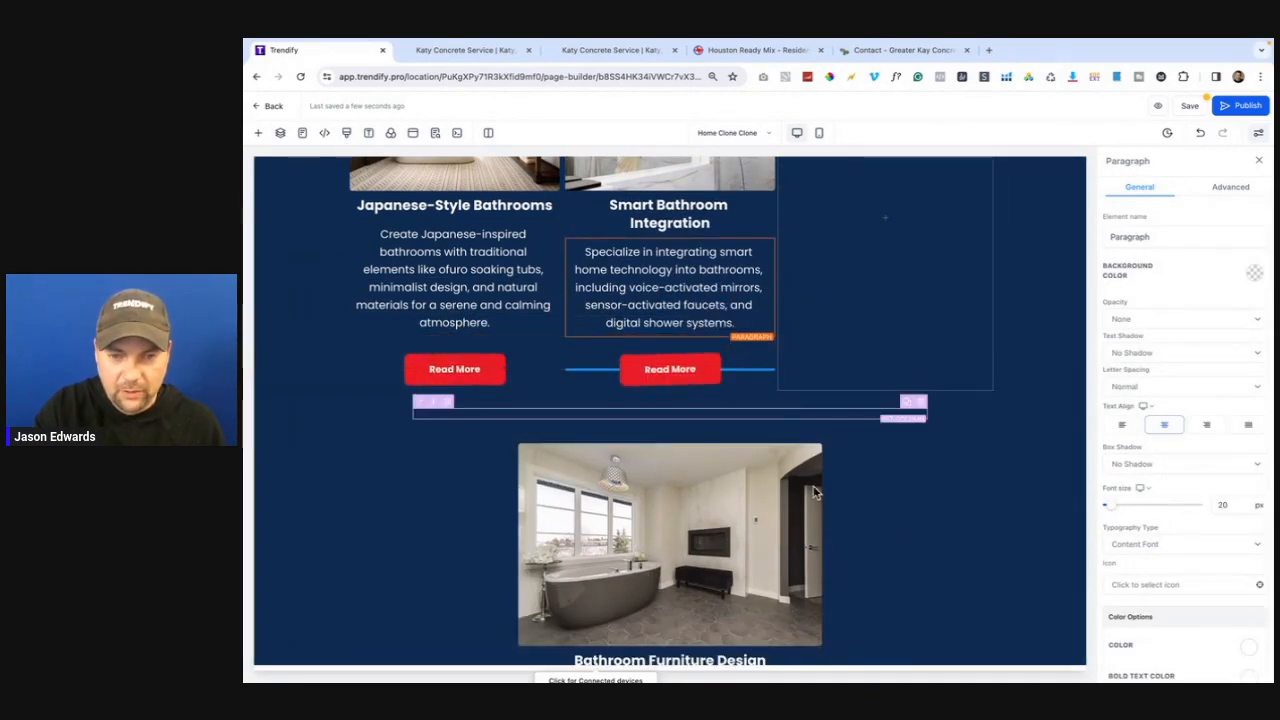
pyautogui.moveTo(708, 399); pyautogui.dragTo(780, 458)
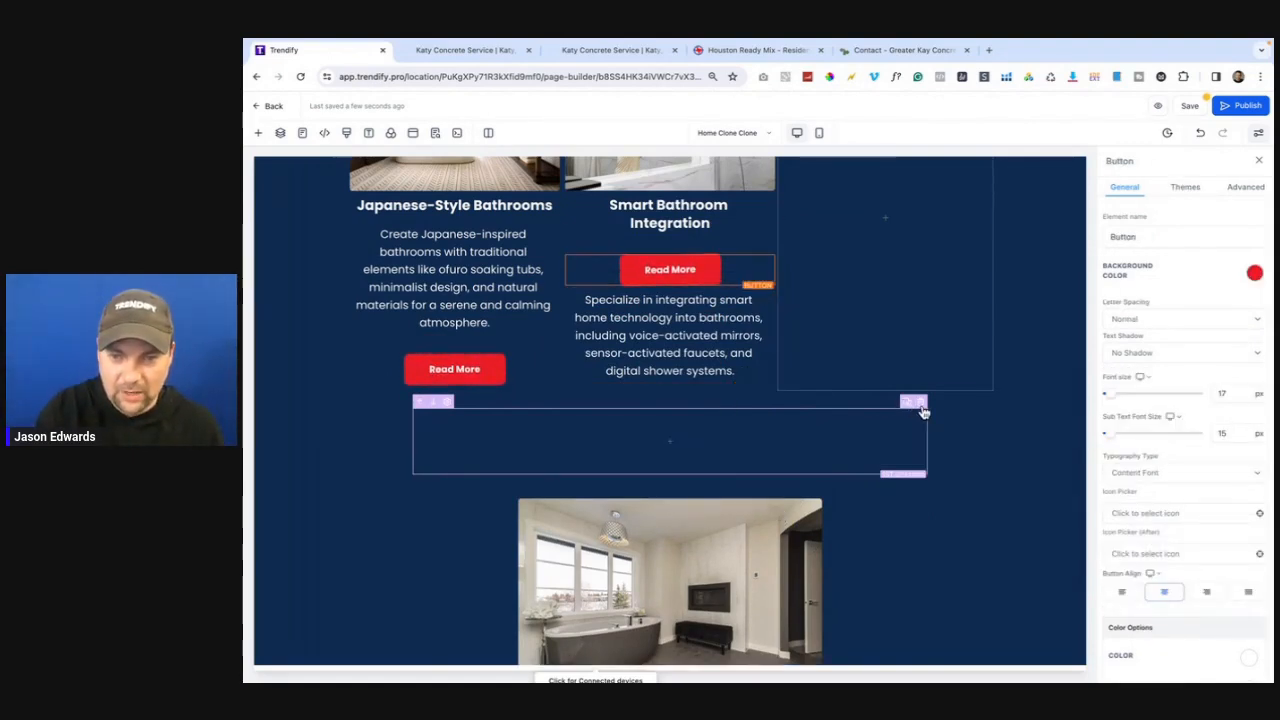
pyautogui.click(921, 403)
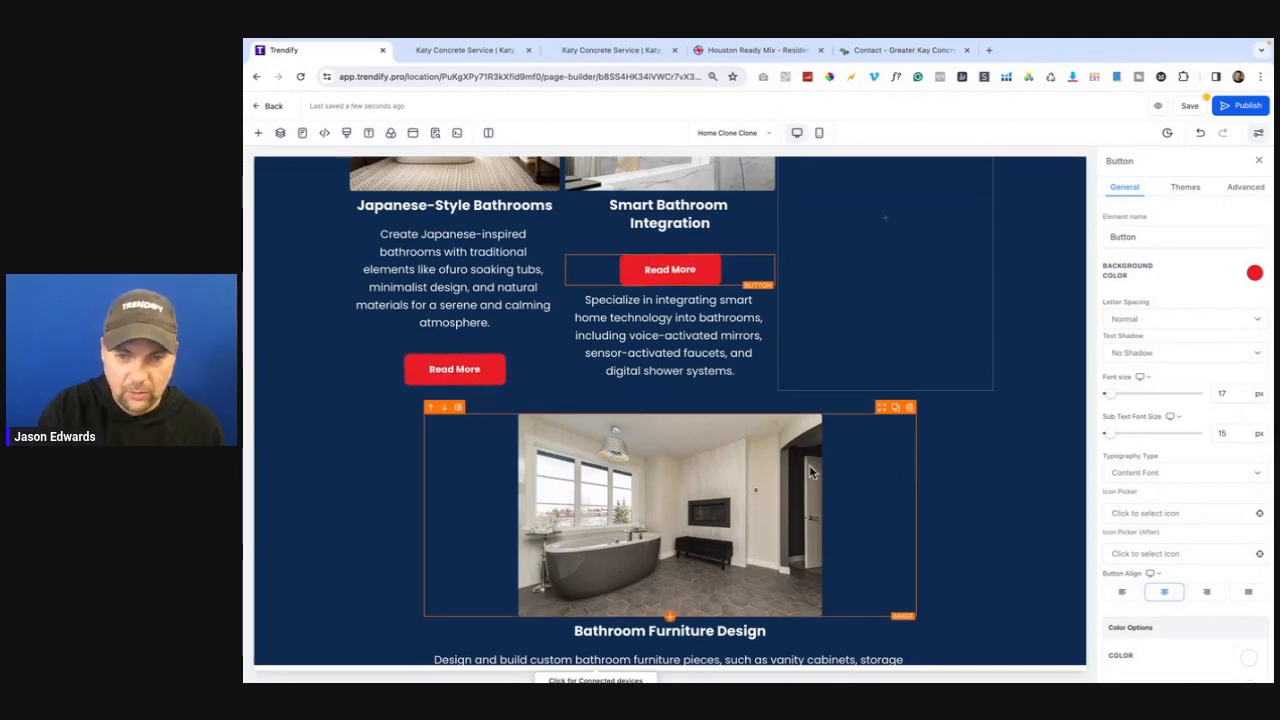
# - Move the Bathroom Furniture Design image, sub headline, paragraph and Read More button into the third column, in that order
pyautogui.scroll(2, 838, 468)
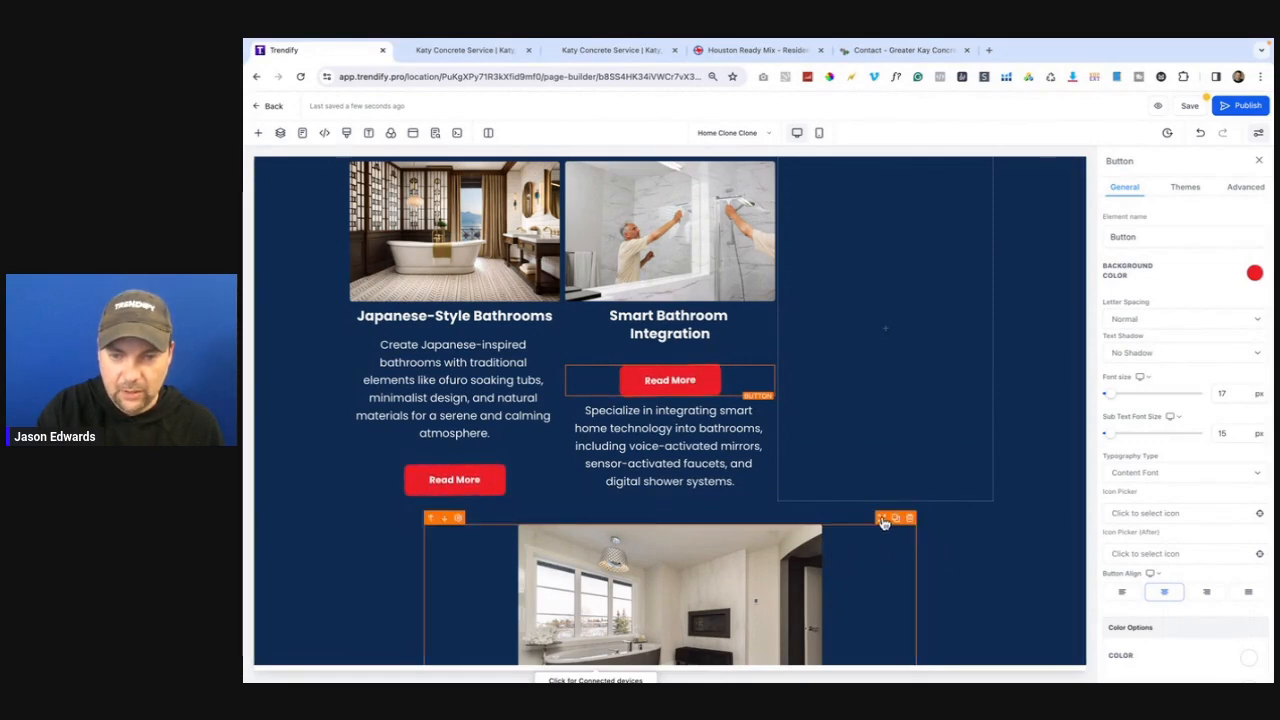
pyautogui.moveTo(882, 519); pyautogui.dragTo(885, 300)
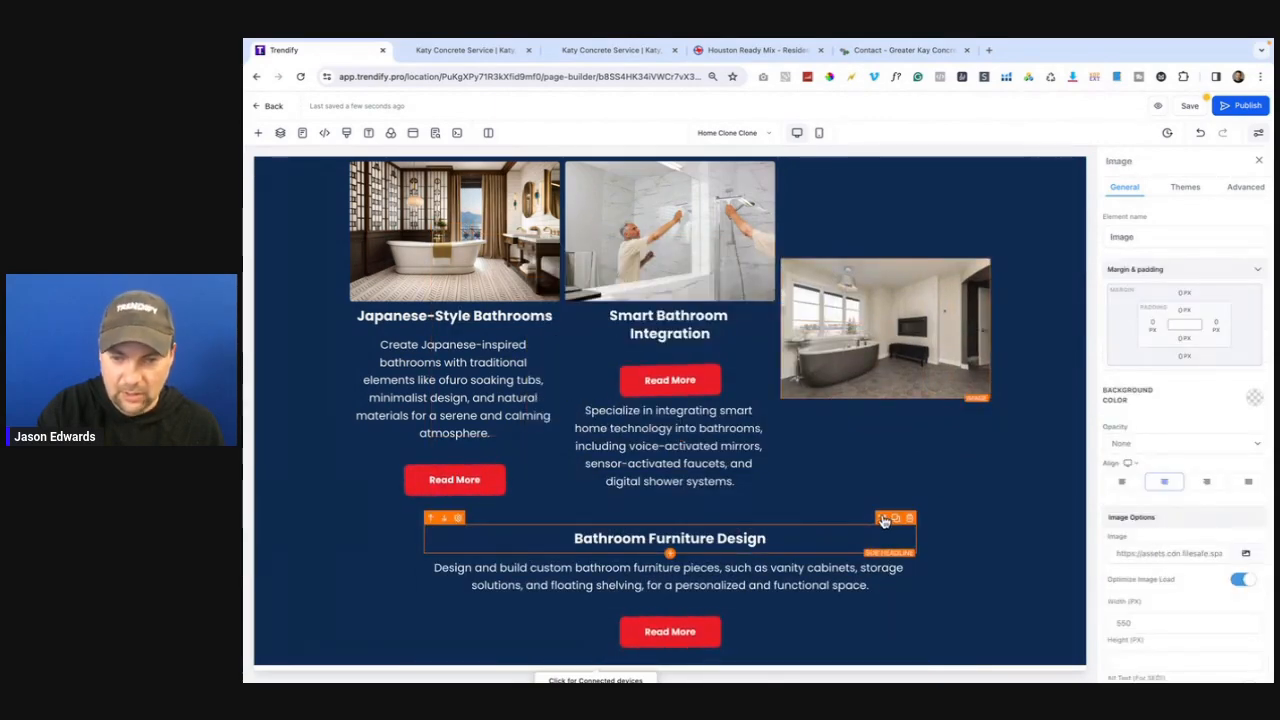
pyautogui.click(905, 410)
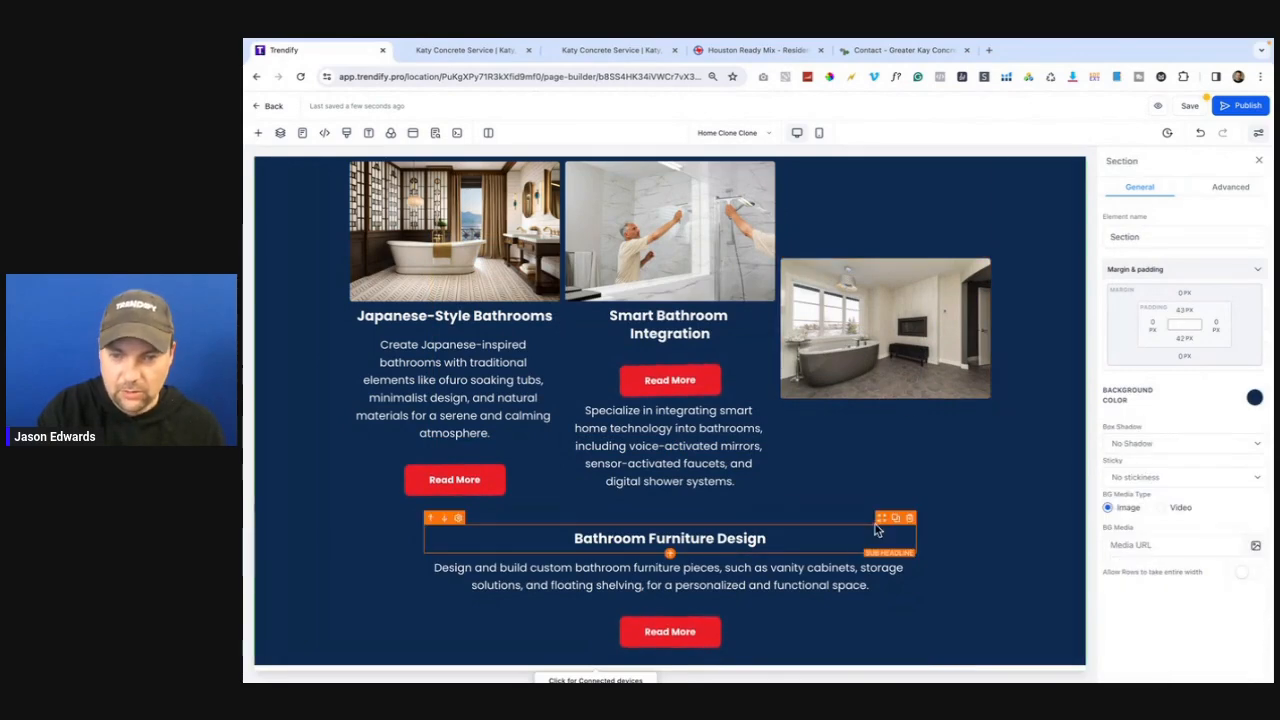
pyautogui.moveTo(882, 520); pyautogui.dragTo(905, 430)
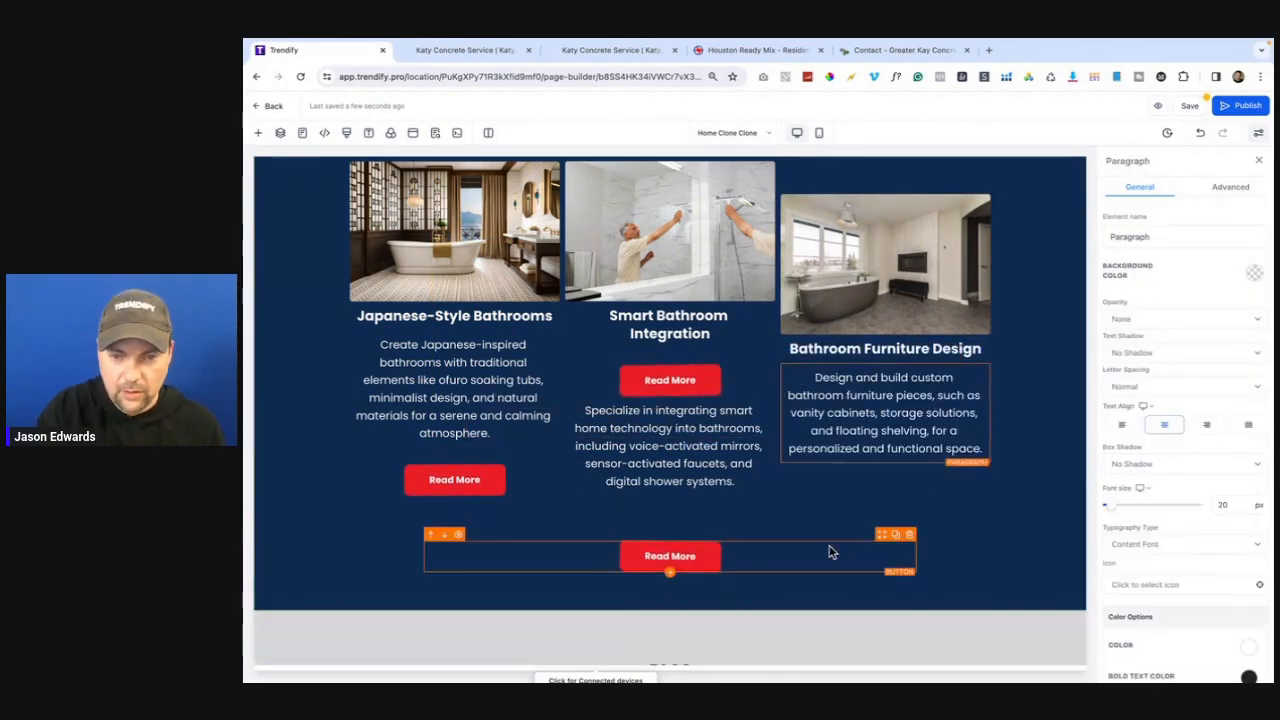
pyautogui.click(910, 474)
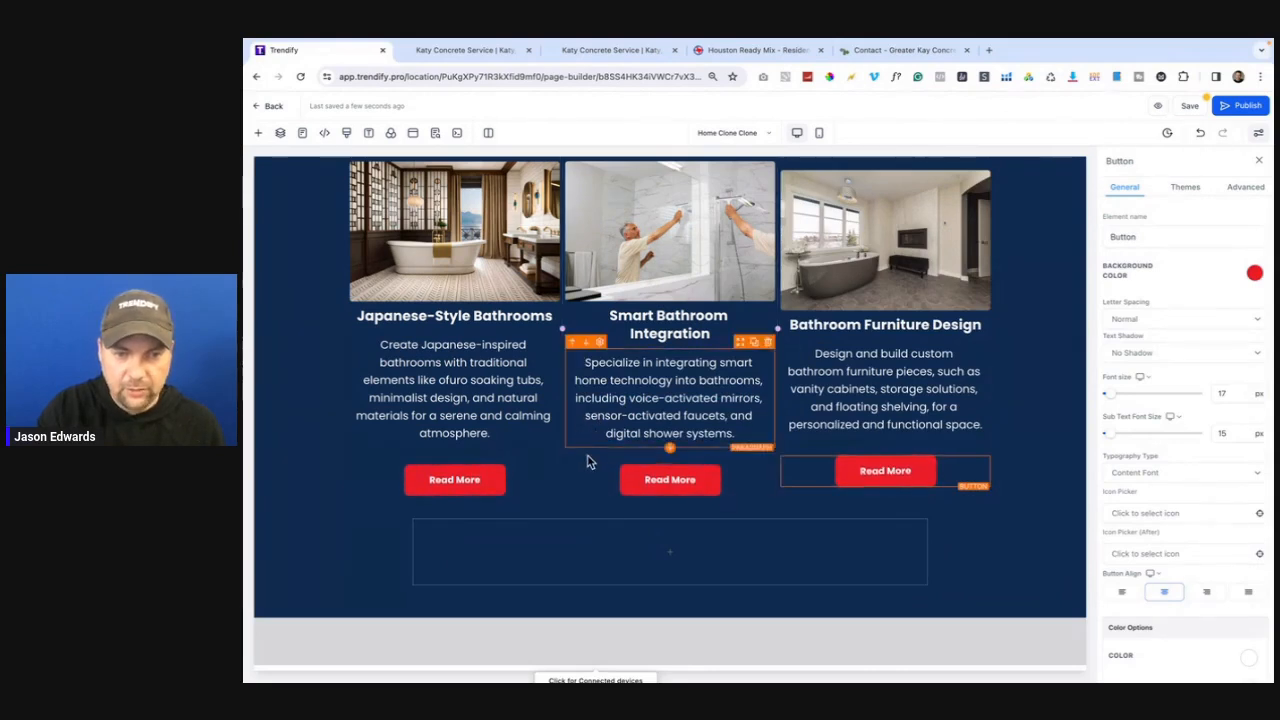
# - Place the Smart Bathroom Integration paragraph above its Read More button and delete the empty row below the three columns
pyautogui.click(586, 343)
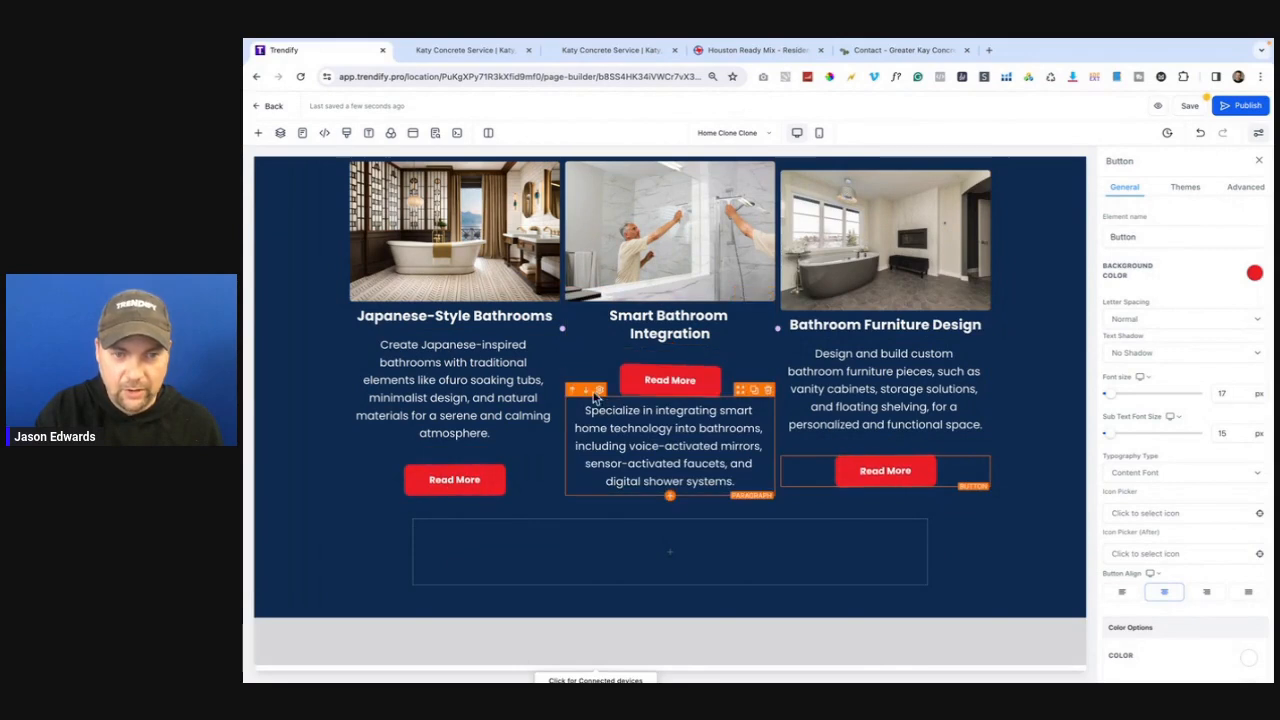
pyautogui.moveTo(577, 403); pyautogui.dragTo(571, 383)
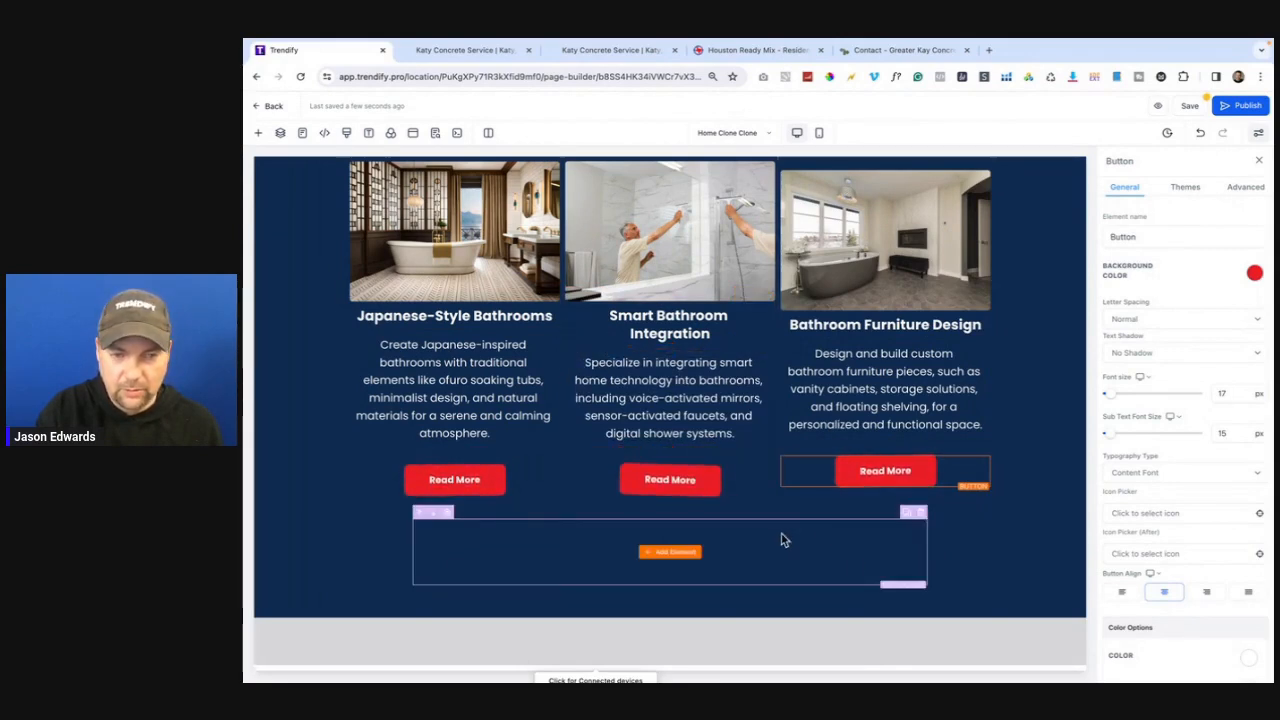
pyautogui.click(921, 513)
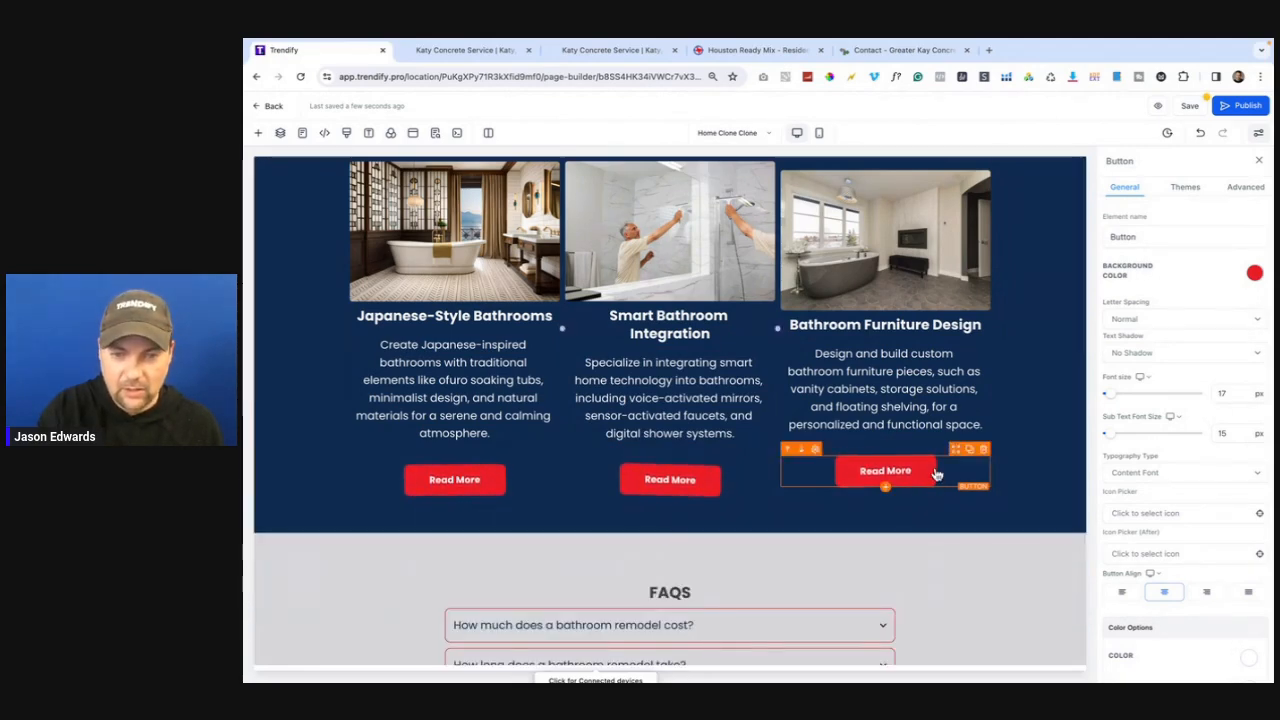
# - Set the background color of the Get In Touch section with the map to the brand's dark navy blue
pyautogui.scroll(2, 930, 430)
pyautogui.scroll(5, 932, 428)
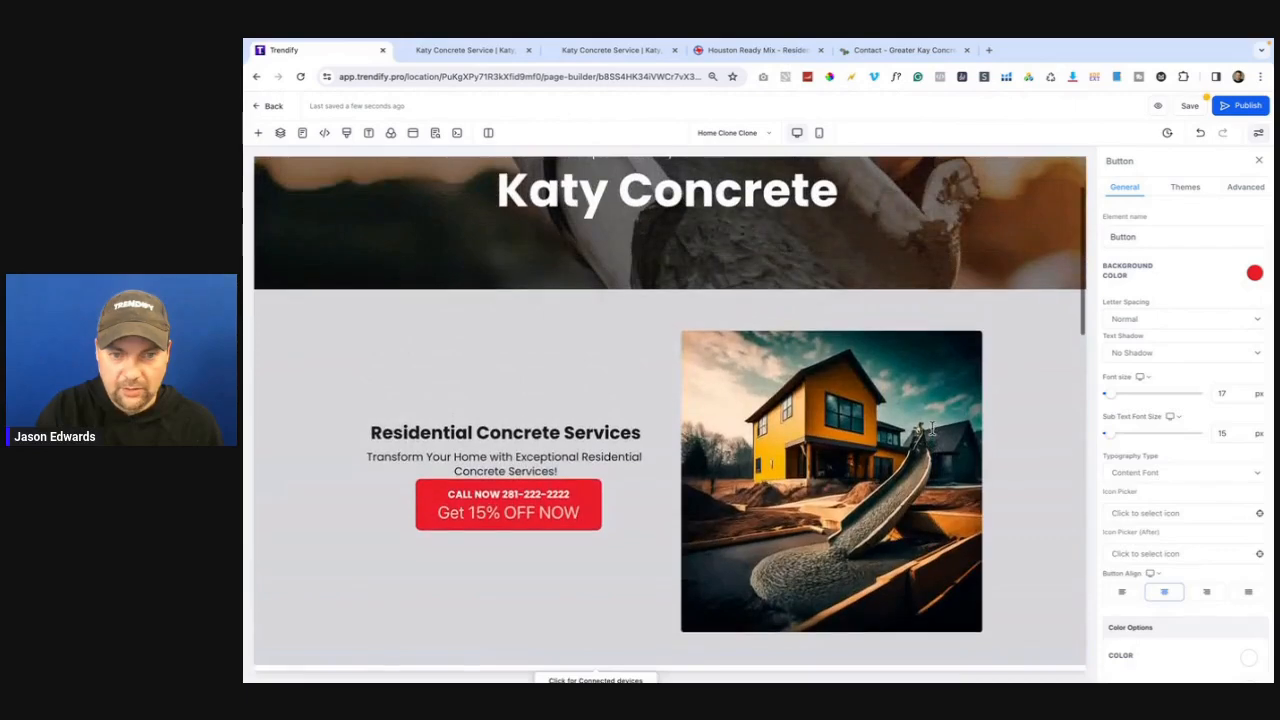
pyautogui.scroll(-10, 932, 428)
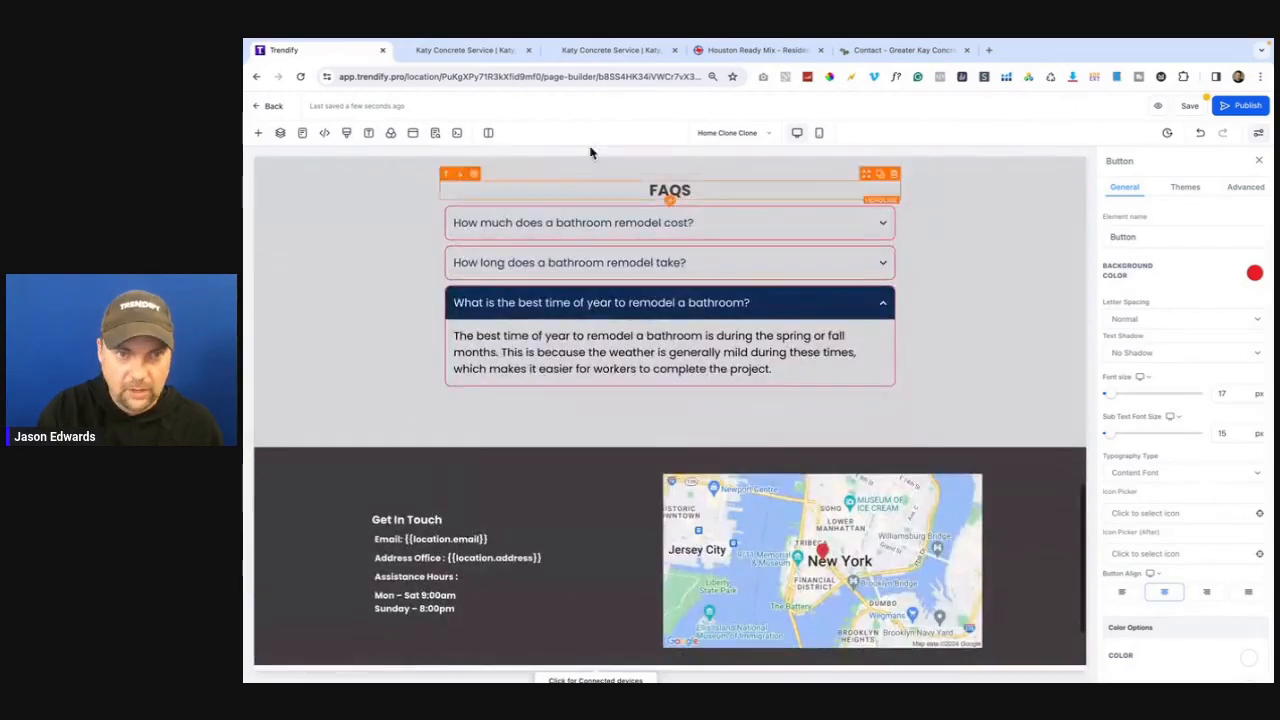
pyautogui.click(443, 50)
pyautogui.scroll(-1, 548, 322)
pyautogui.hotkey('ctrl', 'shift', 'Tab')
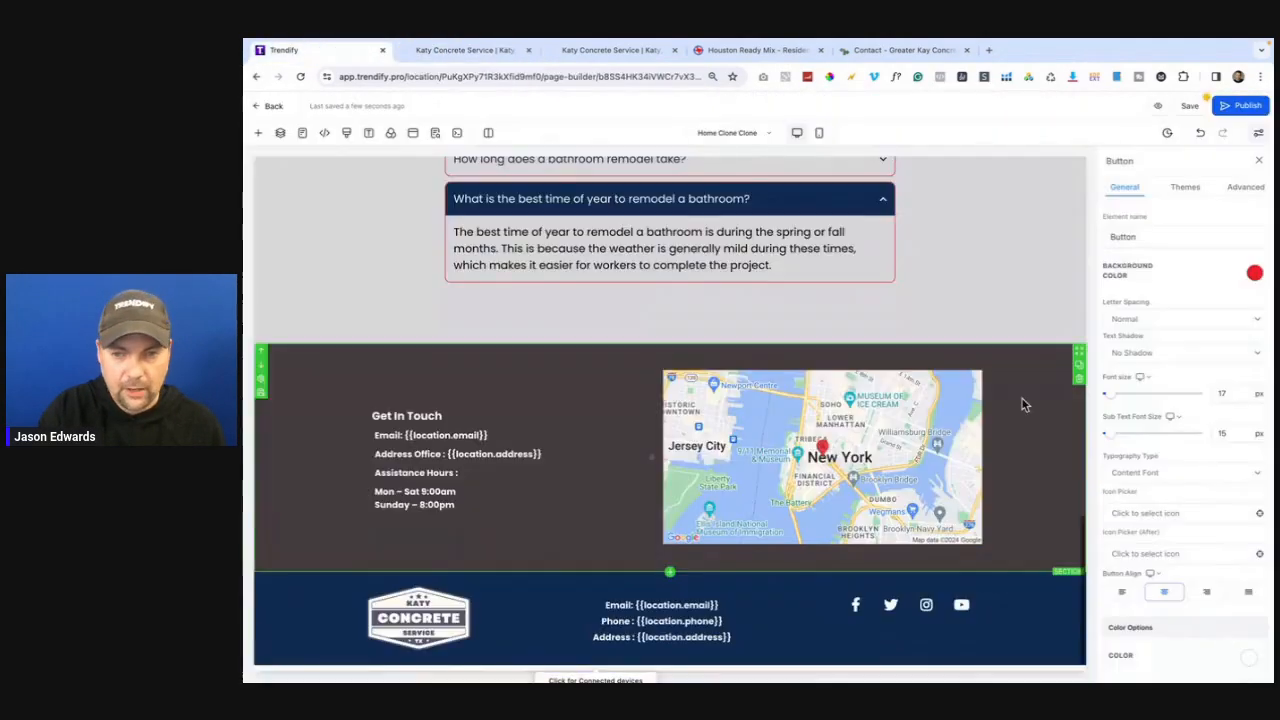
pyautogui.click(1046, 386)
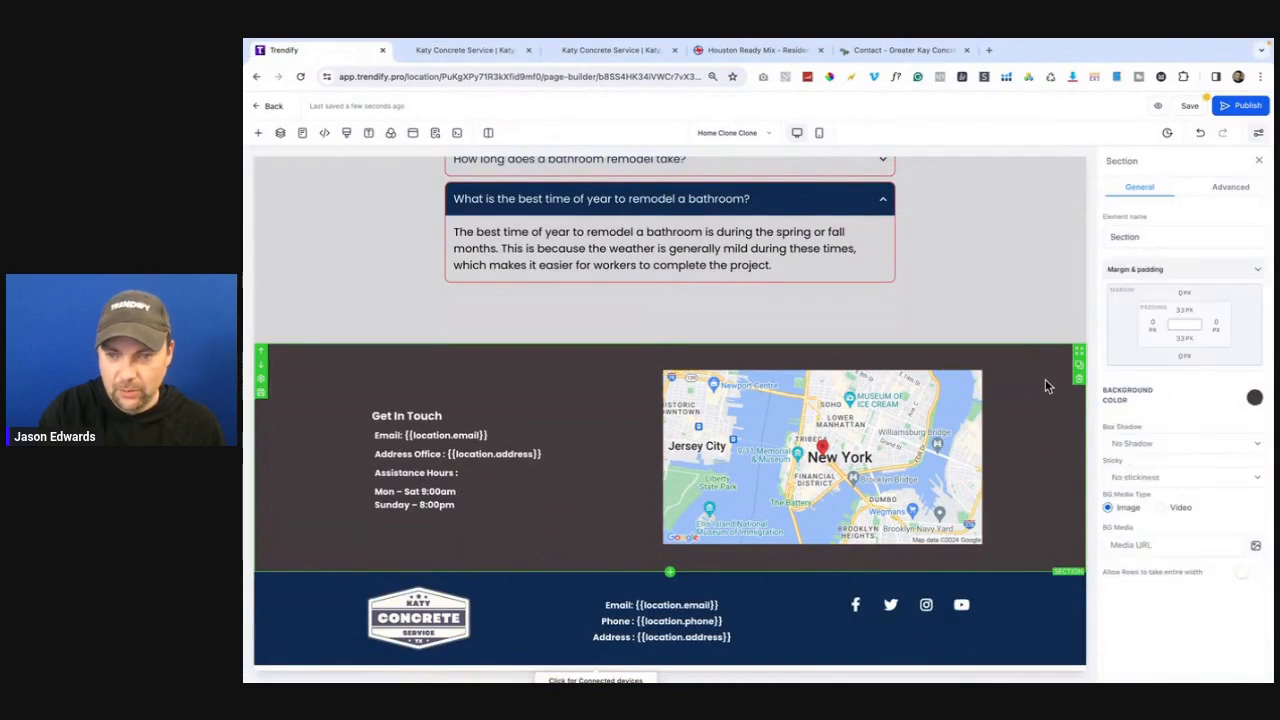
pyautogui.click(1255, 398)
pyautogui.click(1152, 512)
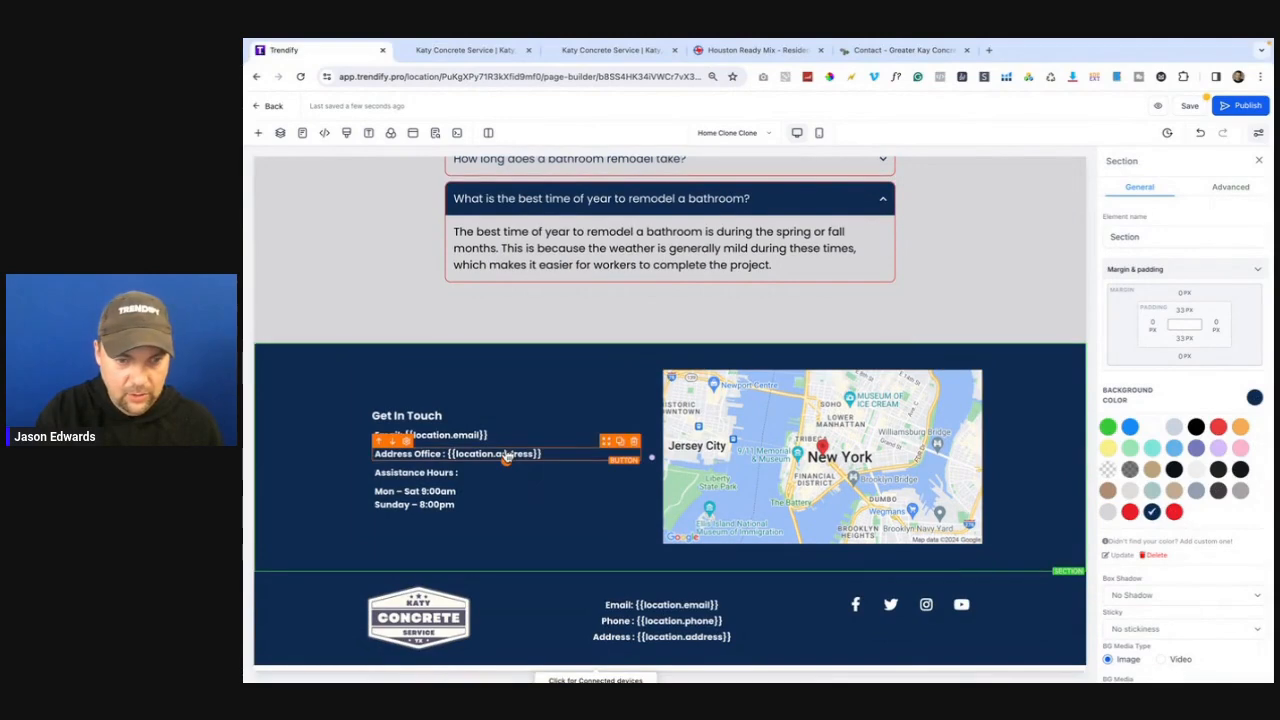
# - Remove the sub text from the CALL NOW button under Residential Concrete Services and set its font size to 29 px
pyautogui.scroll(20, 507, 455)
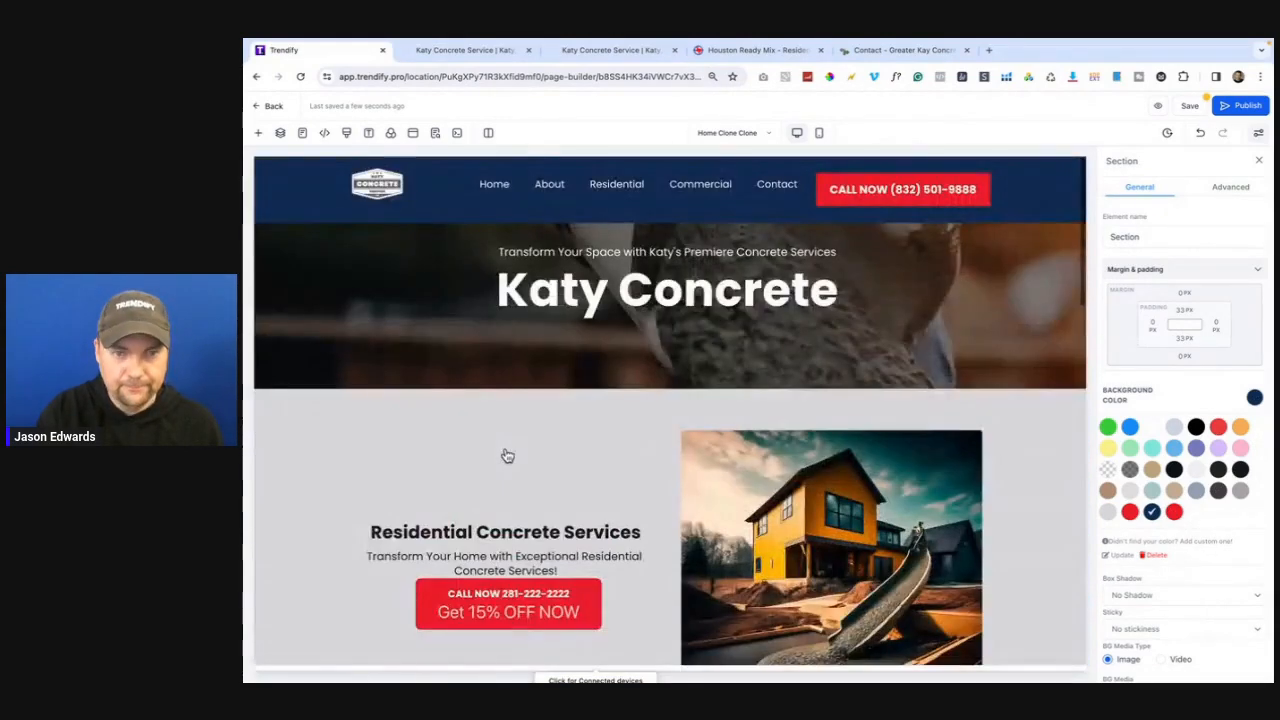
pyautogui.scroll(-1, 507, 455)
pyautogui.scroll(-2, 507, 455)
pyautogui.click(505, 413)
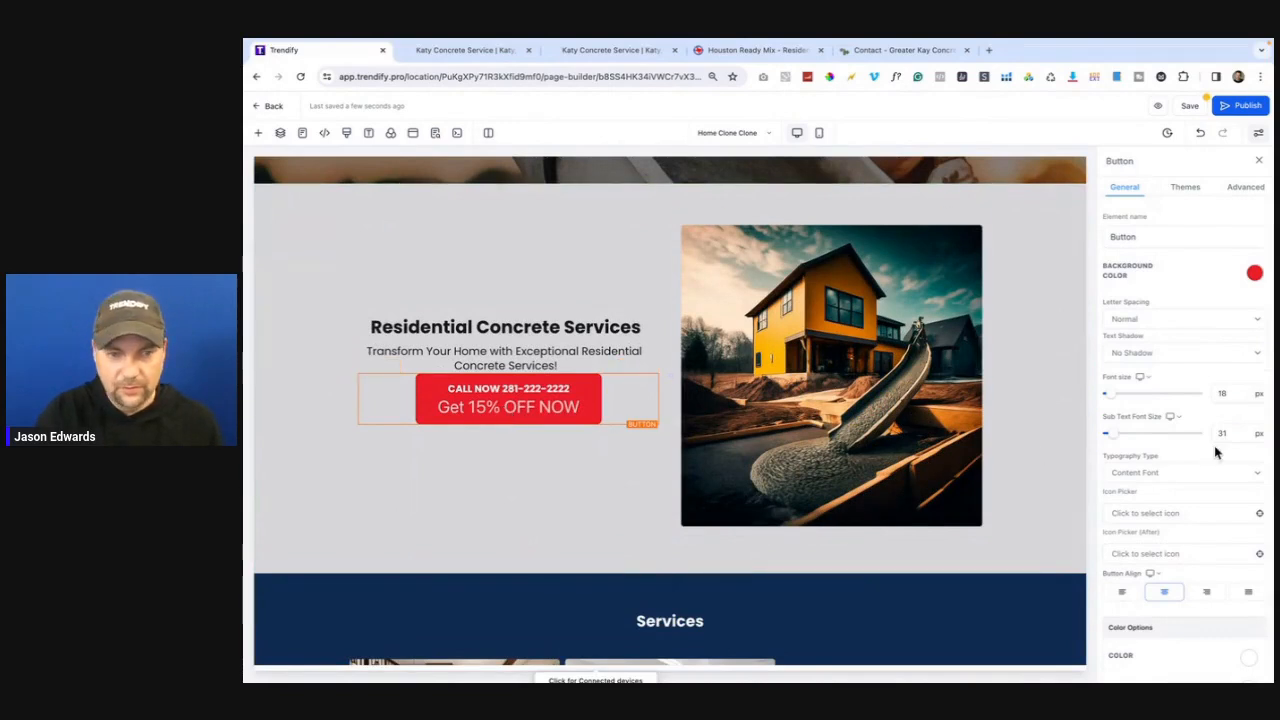
pyautogui.scroll(-5, 1214, 445)
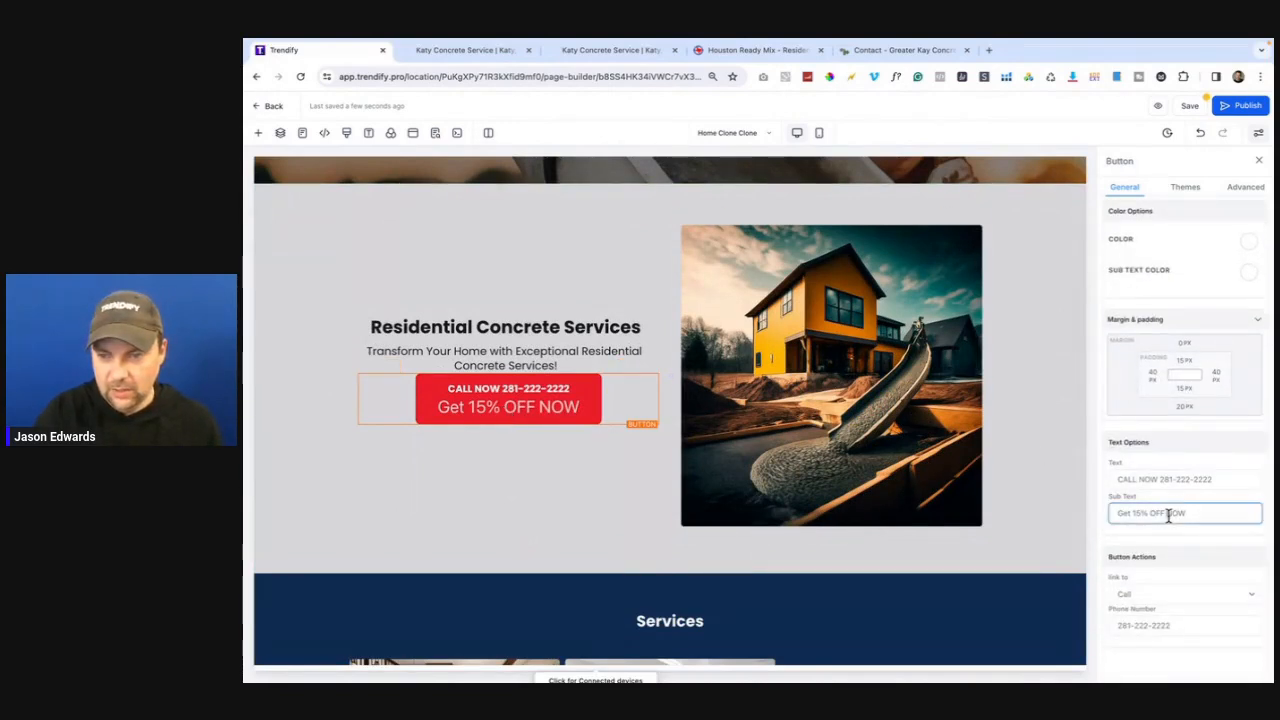
pyautogui.tripleClick(1168, 514)
pyautogui.press('BackSpace')
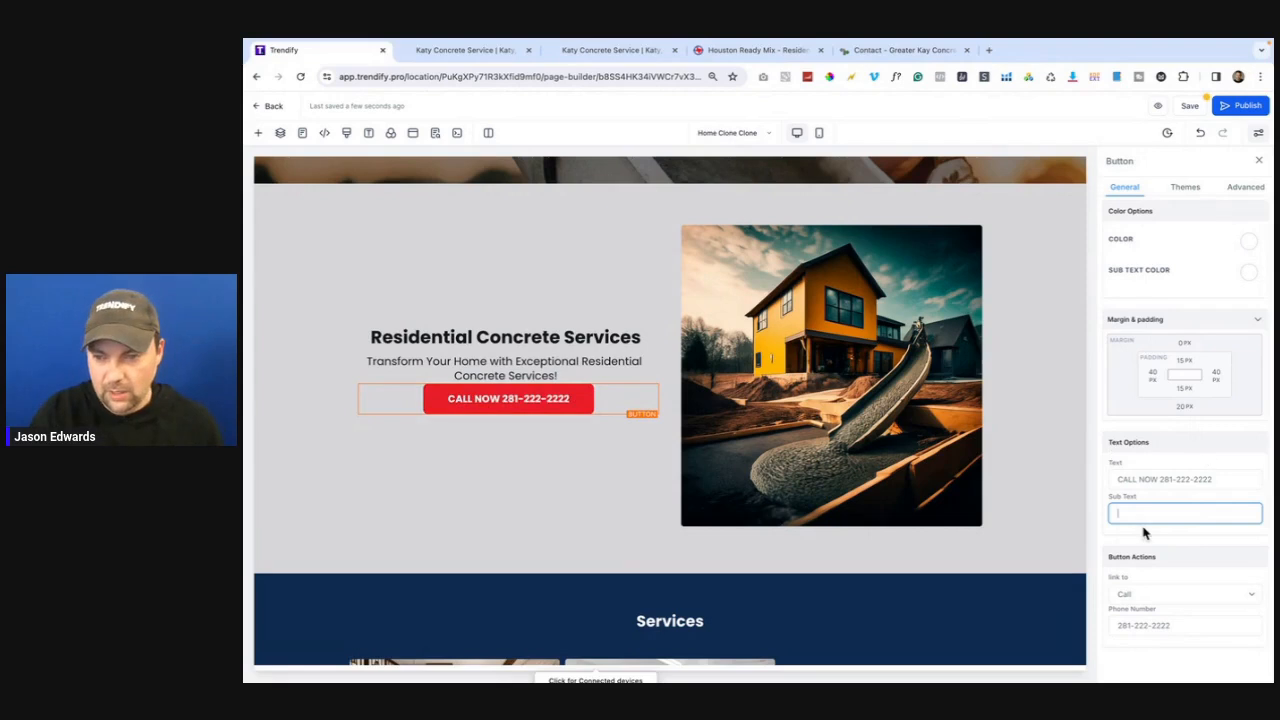
pyautogui.scroll(5, 1143, 529)
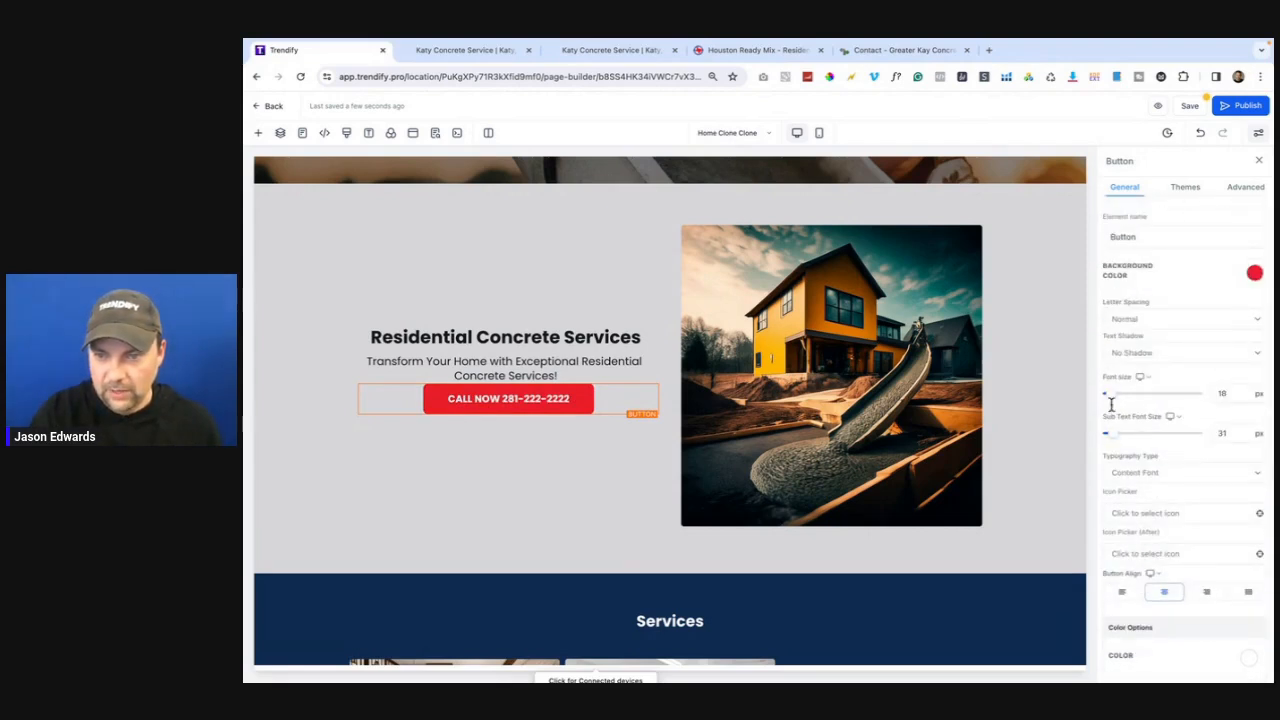
pyautogui.moveTo(1106, 394); pyautogui.dragTo(1116, 396)
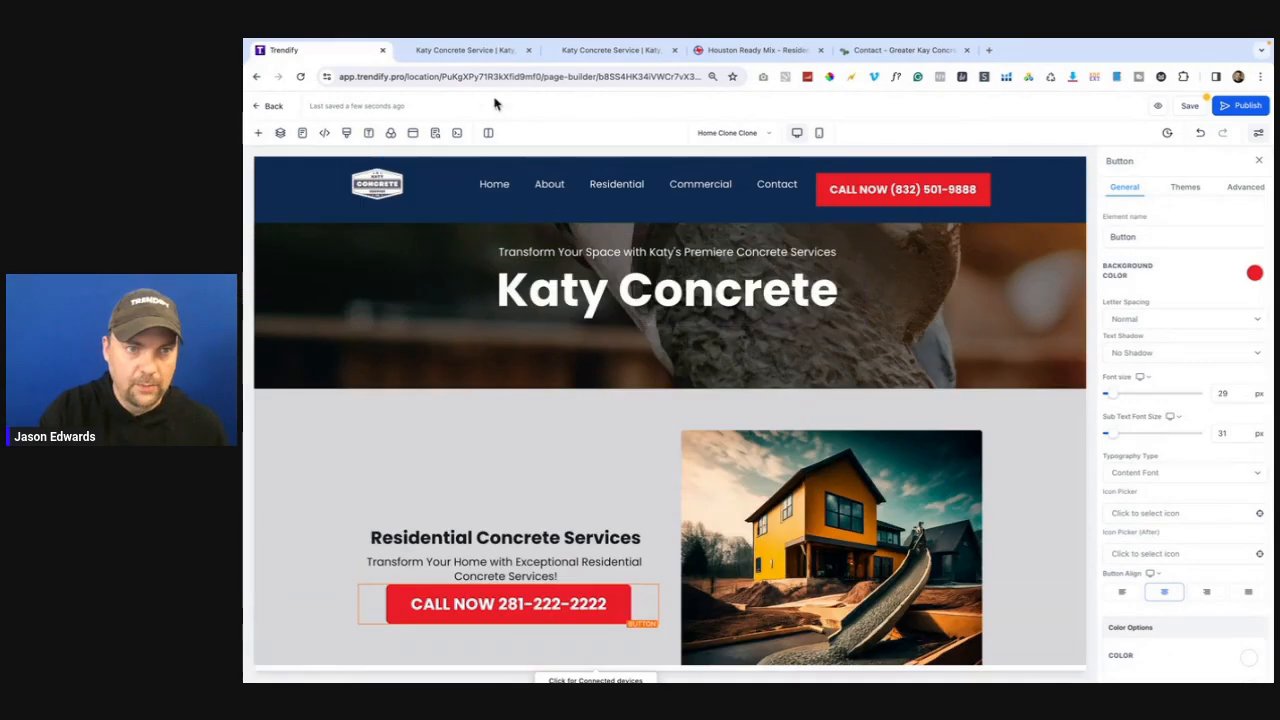
# - Duplicate the Katy Concrete hero headline and replace the copy's text with the business phone number used in the redesigned page's hero
pyautogui.click(463, 48)
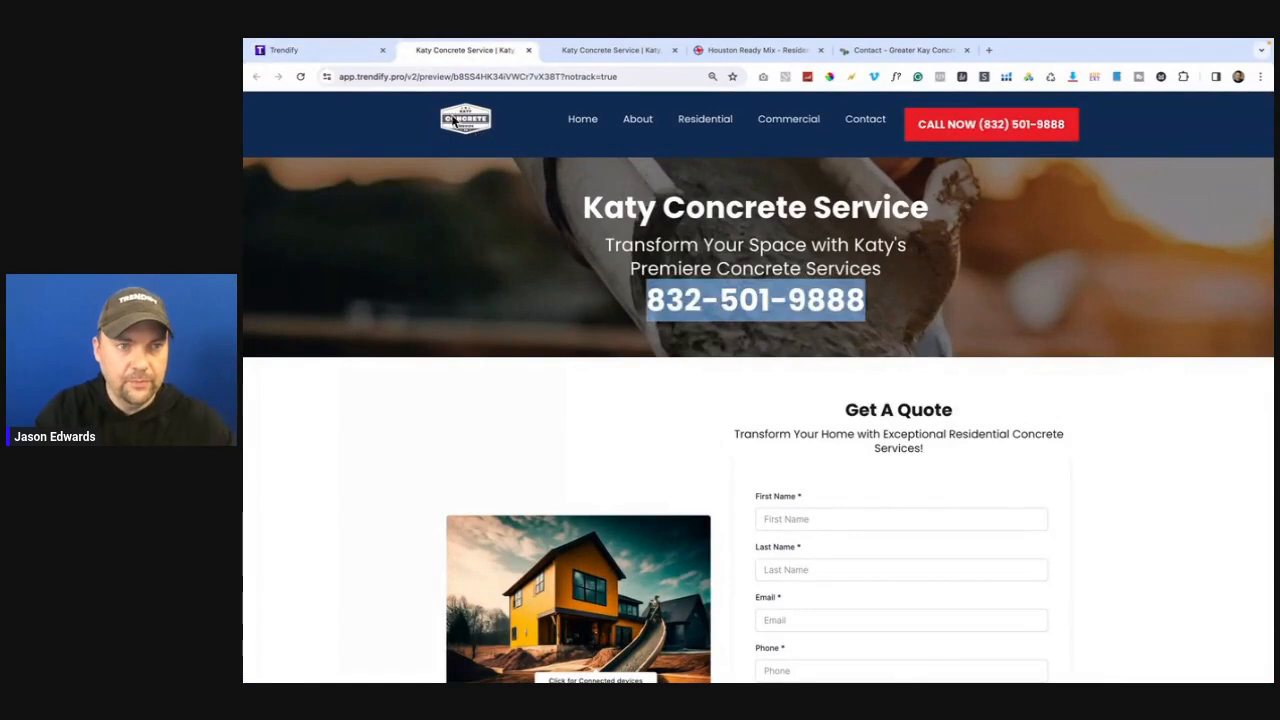
pyautogui.hotkey('ctrl', 'shift', 'Tab')
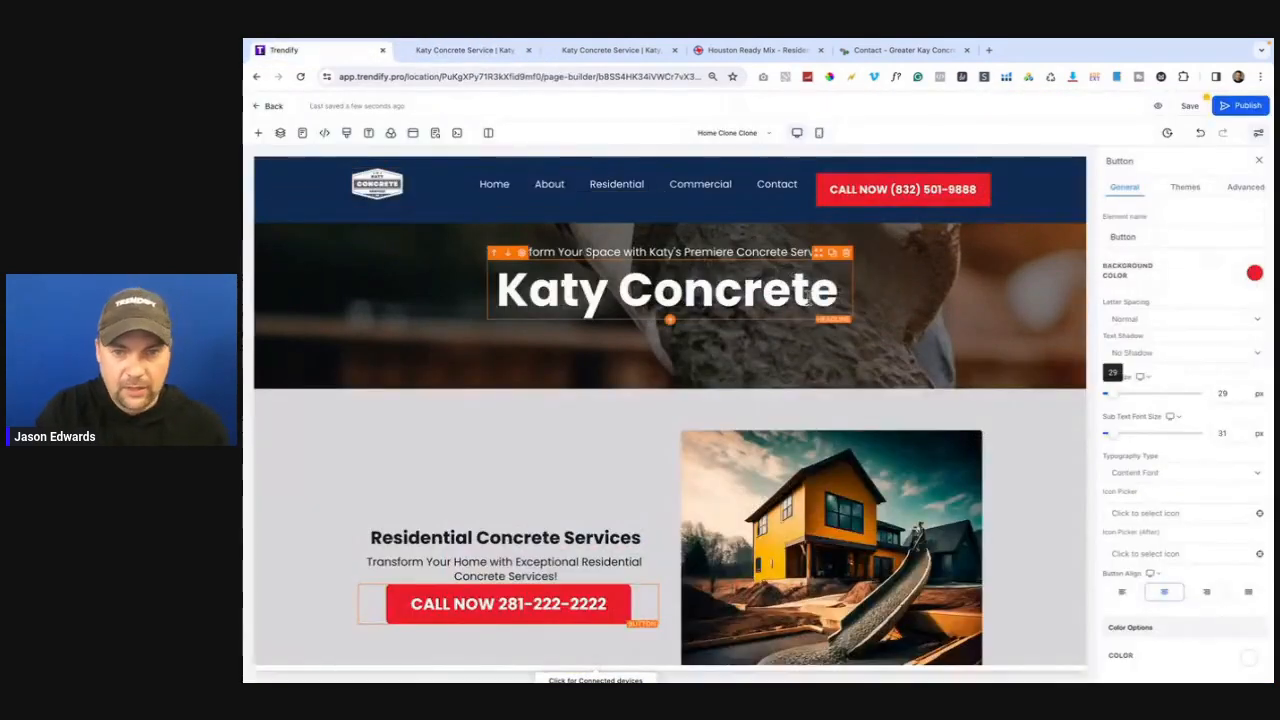
pyautogui.click(832, 256)
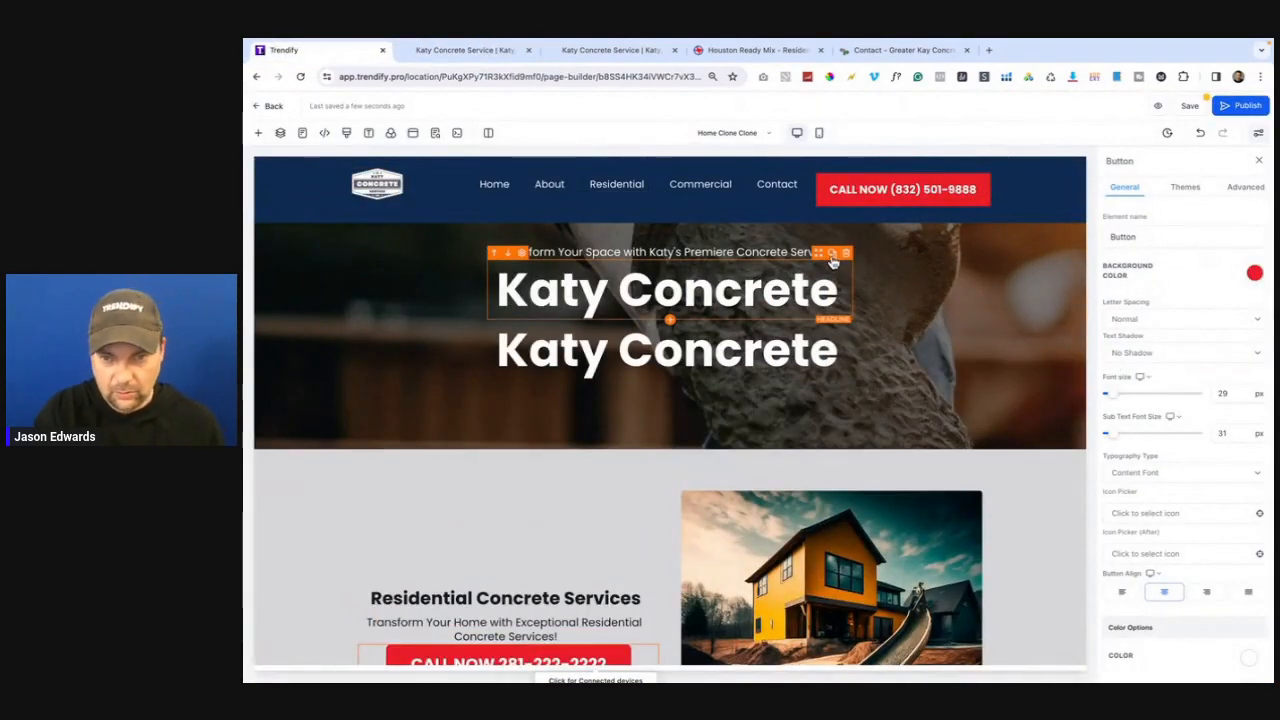
pyautogui.tripleClick(822, 347)
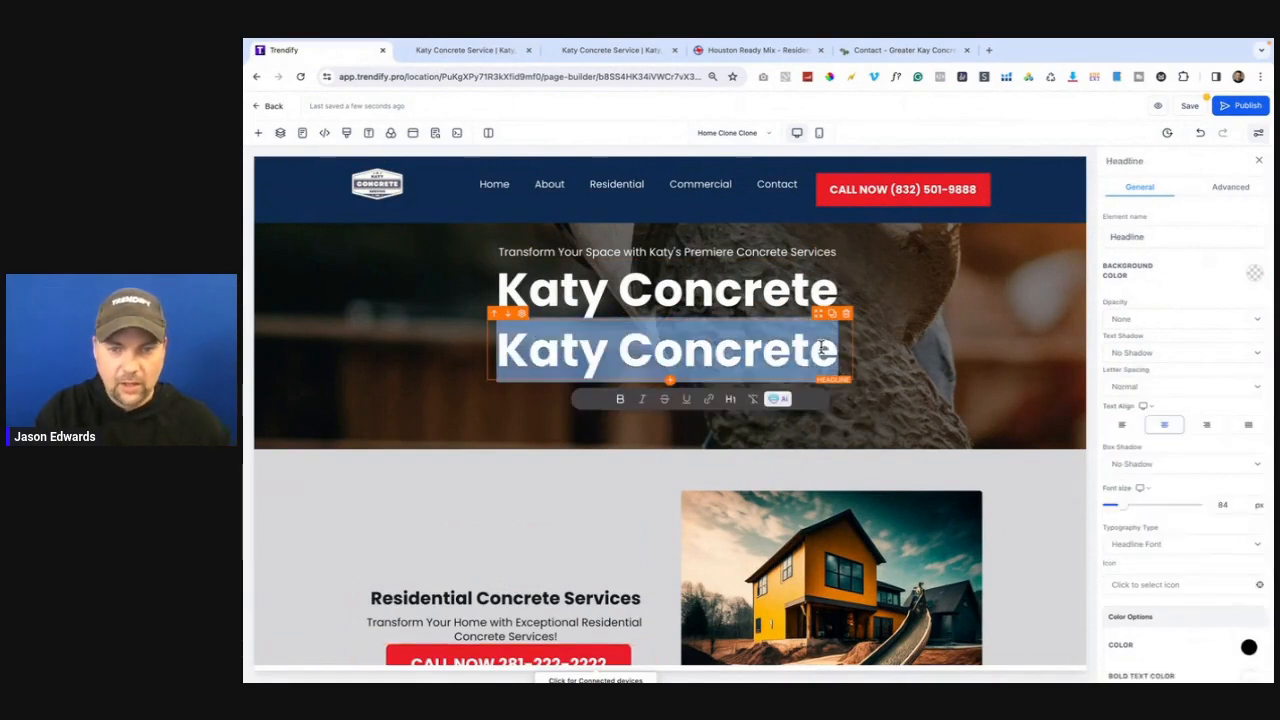
pyautogui.hotkey('ctrl', 'v')
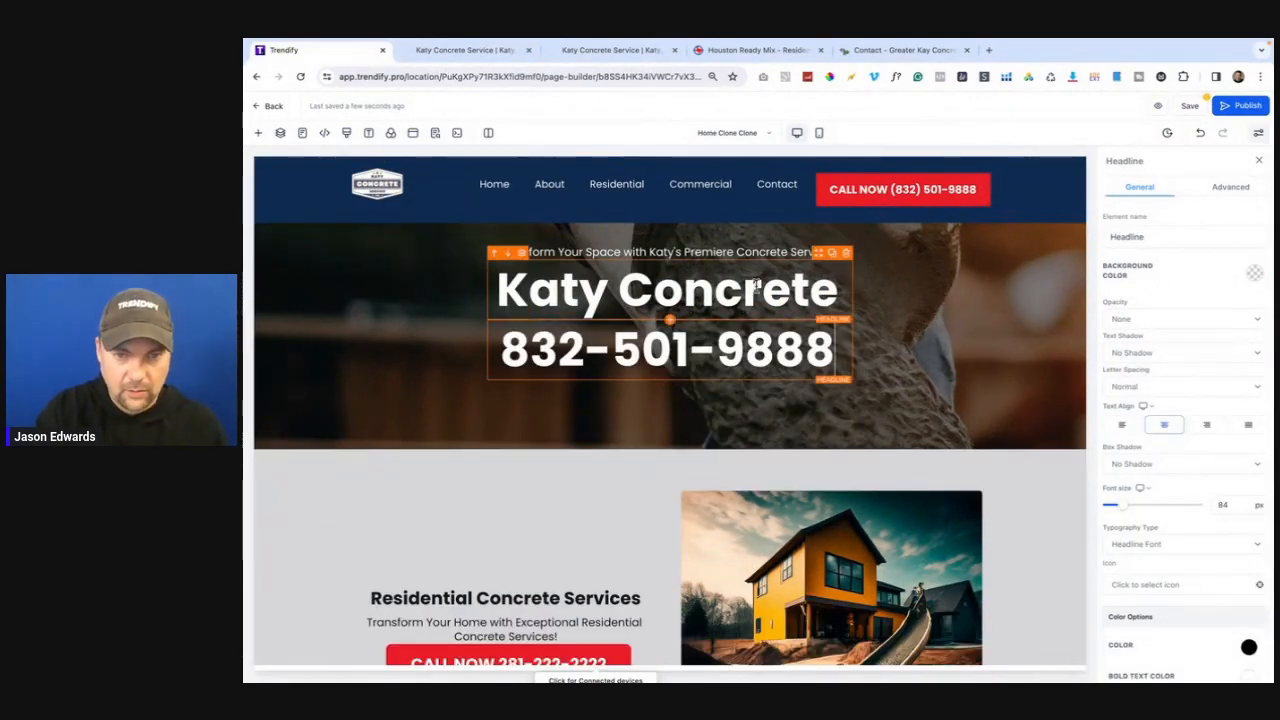
# - Move the Katy Concrete headline above the tagline and reduce the font size of both hero headlines, with the phone number at 62 px
pyautogui.click(495, 256)
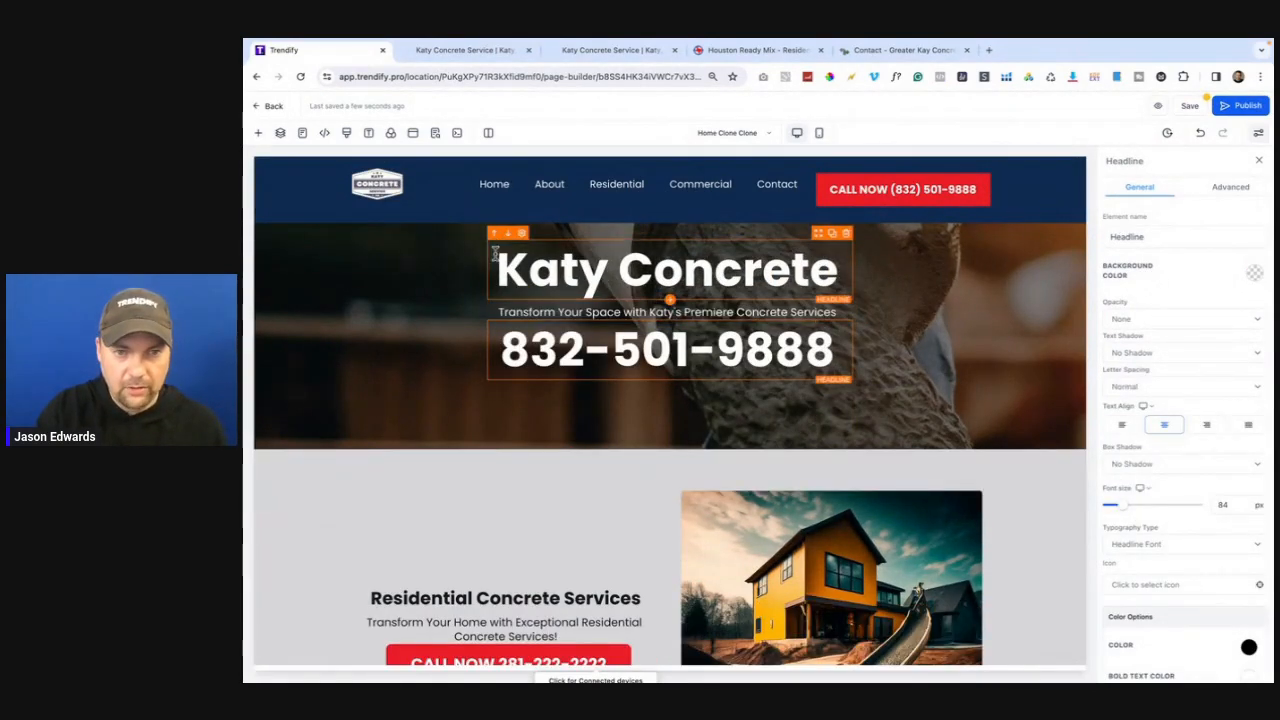
pyautogui.tripleClick(672, 274)
pyautogui.moveTo(1122, 506); pyautogui.dragTo(1120, 509)
pyautogui.tripleClick(668, 334)
pyautogui.moveTo(1120, 509); pyautogui.dragTo(1118, 512)
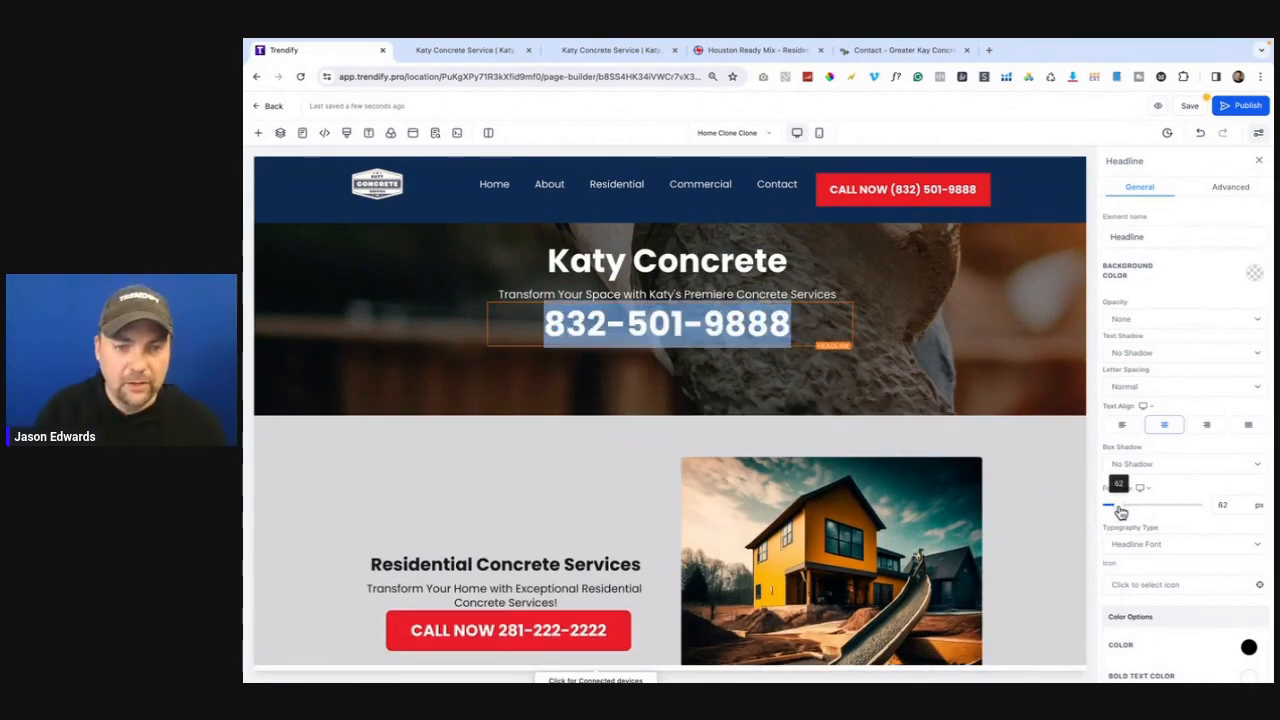
pyautogui.scroll(-2, 807, 454)
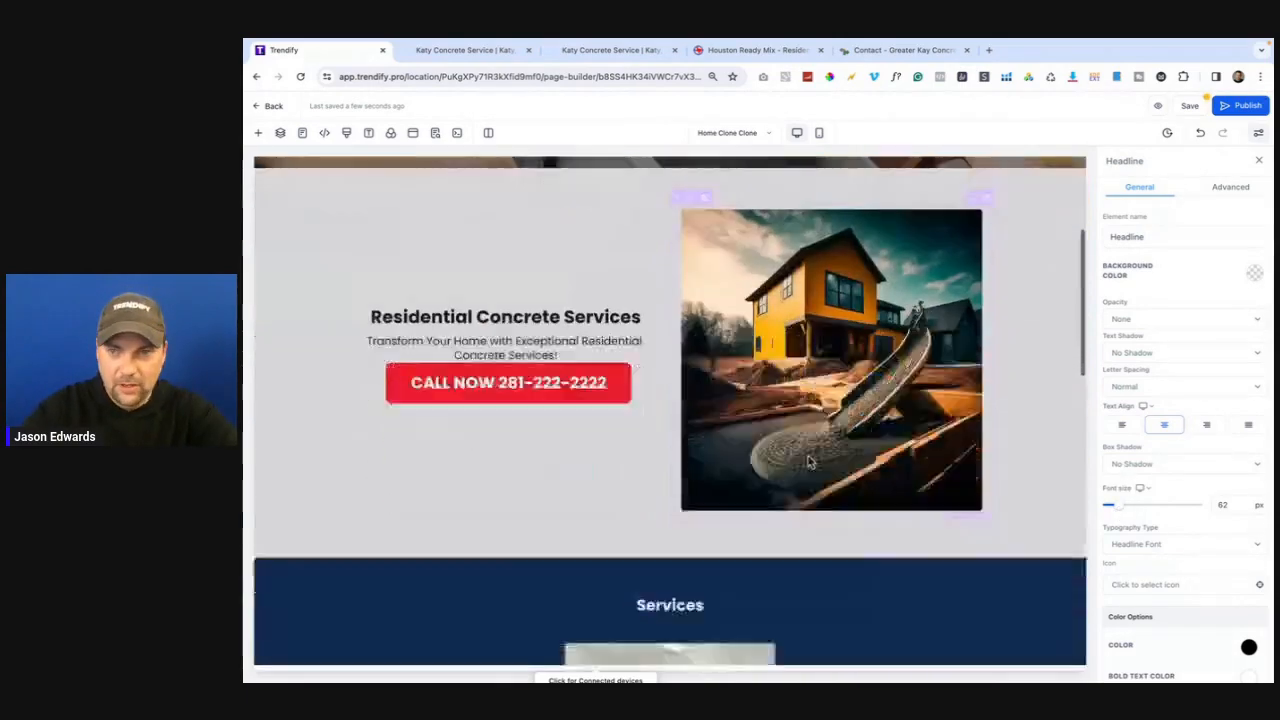
pyautogui.scroll(-10, 807, 454)
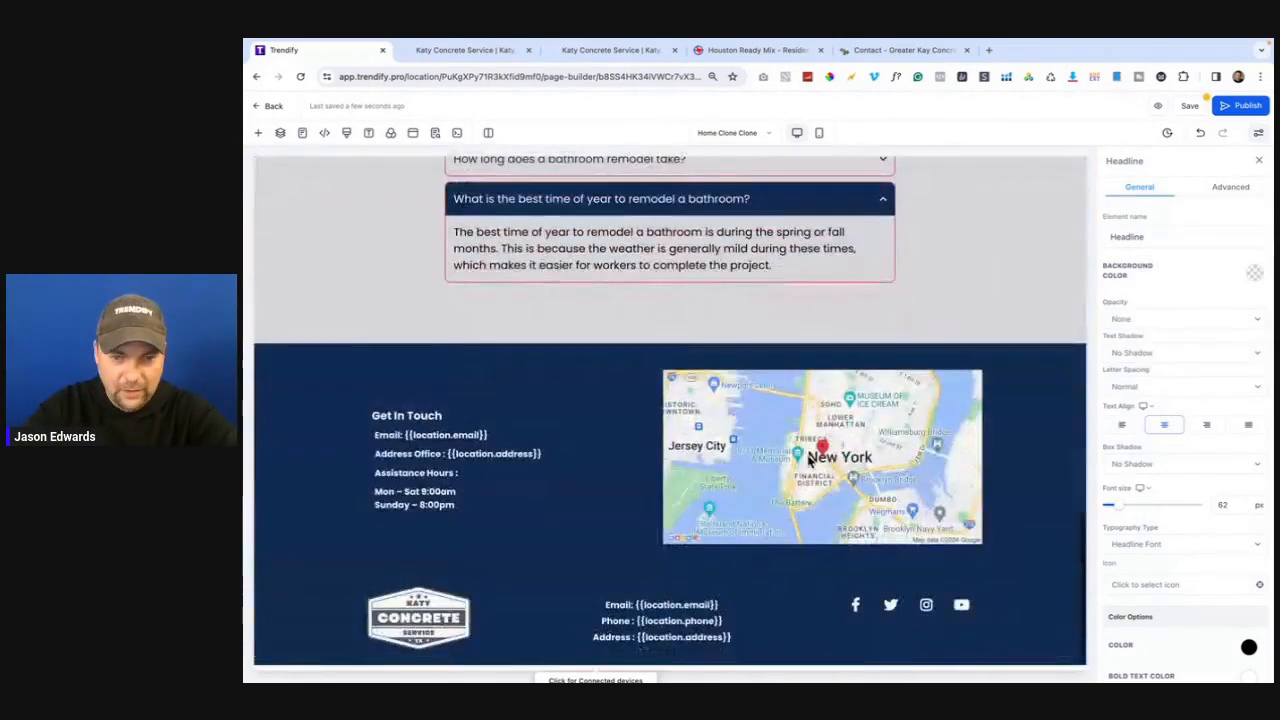
pyautogui.scroll(12, 810, 458)
pyautogui.click(1188, 106)
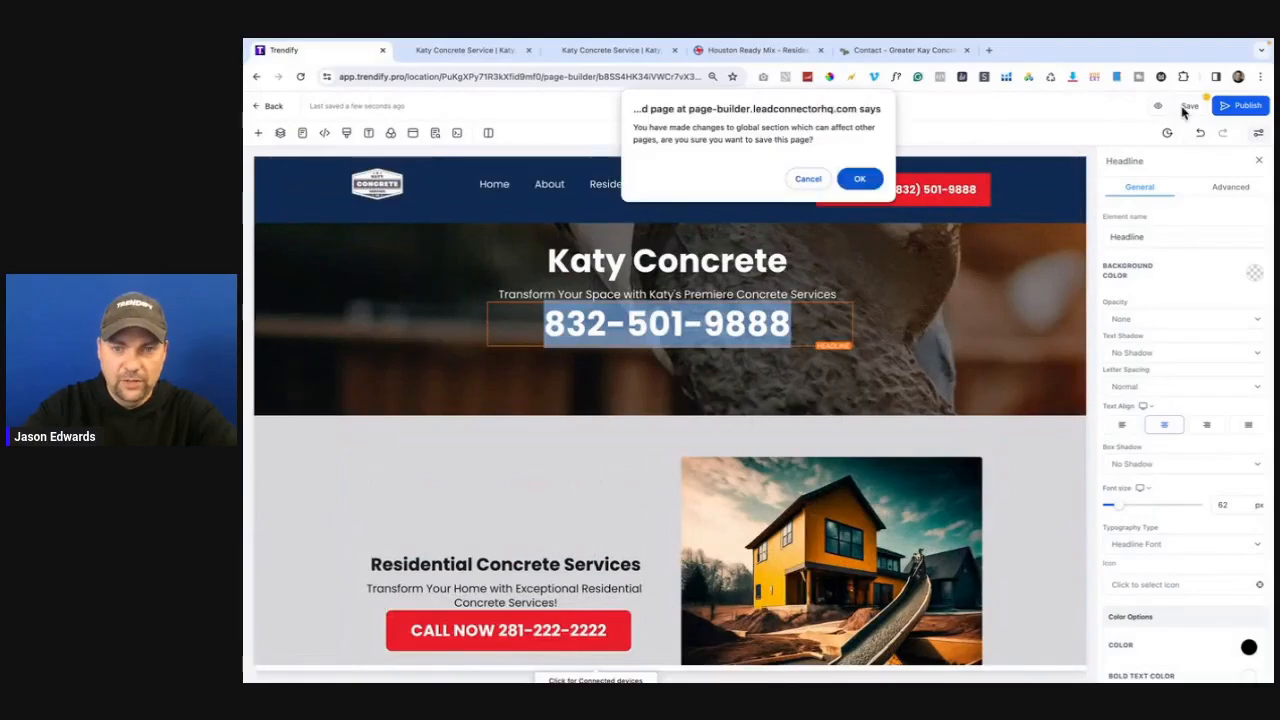
pyautogui.click(807, 179)
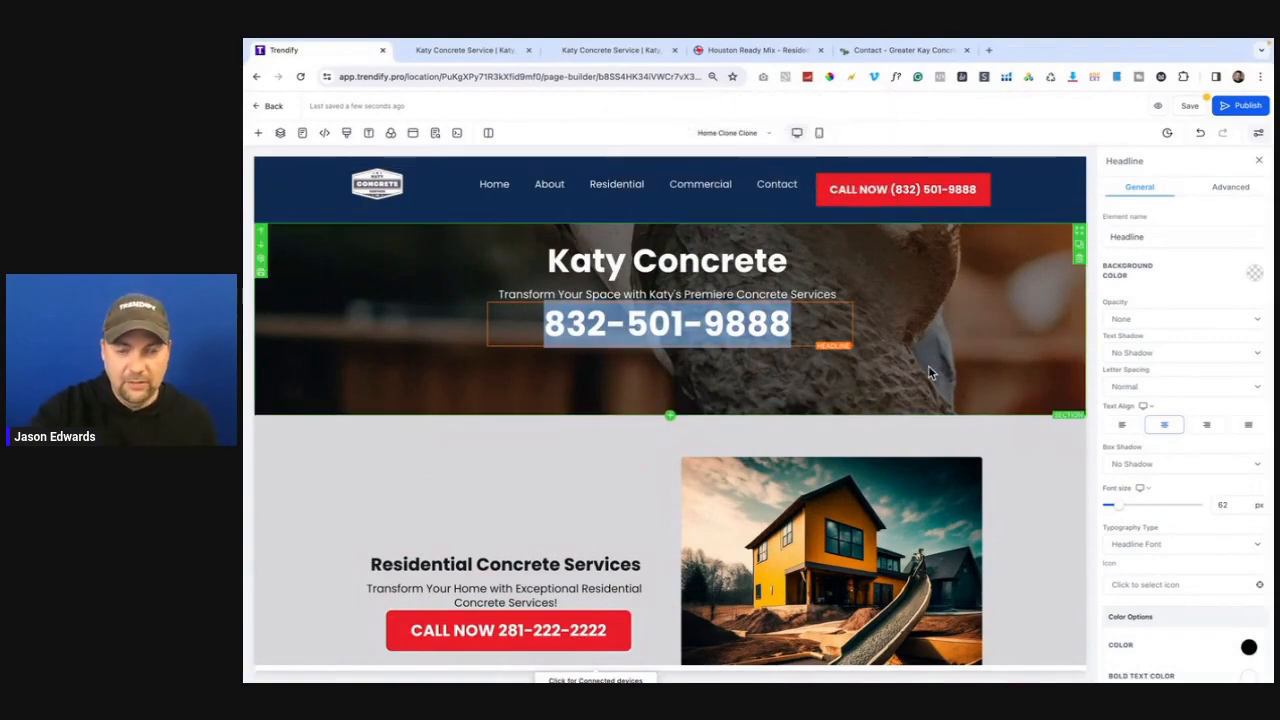
# - Search the web for "google maps embed code generator" and open the Maps.ie Google Maps iframe Generator
pyautogui.scroll(-10, 928, 365)
pyautogui.scroll(-2, 928, 372)
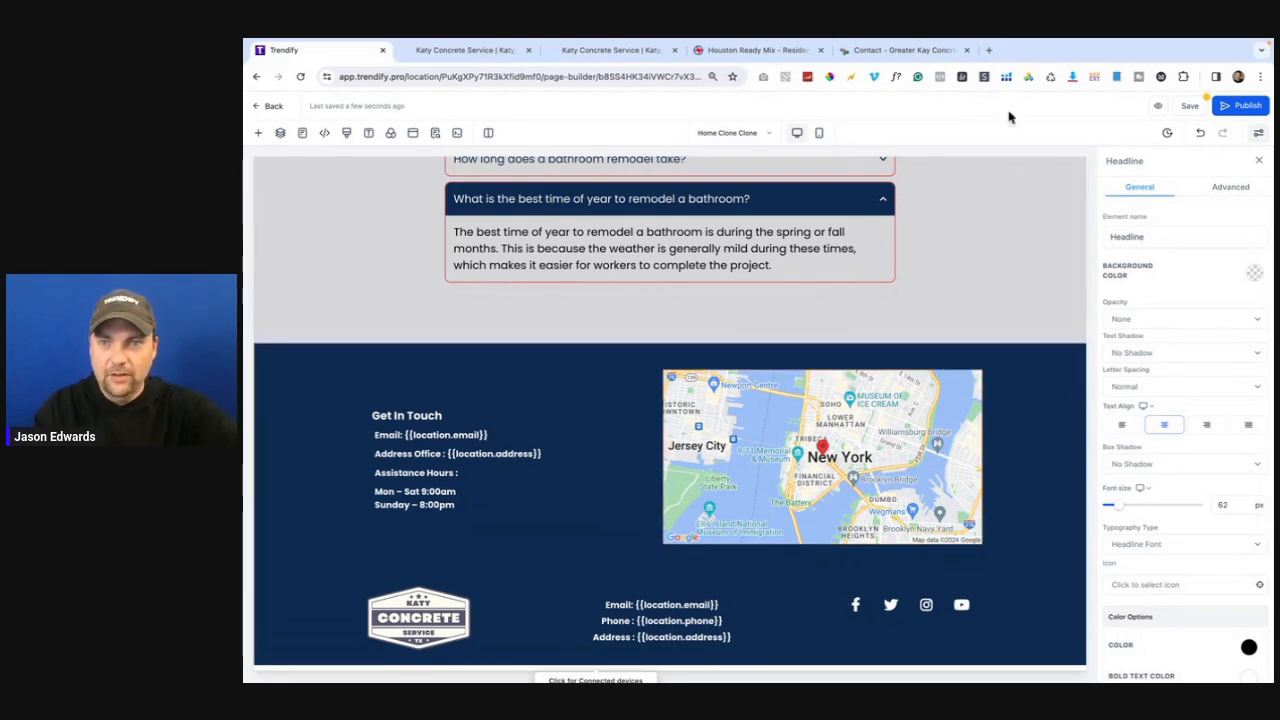
pyautogui.click(988, 50)
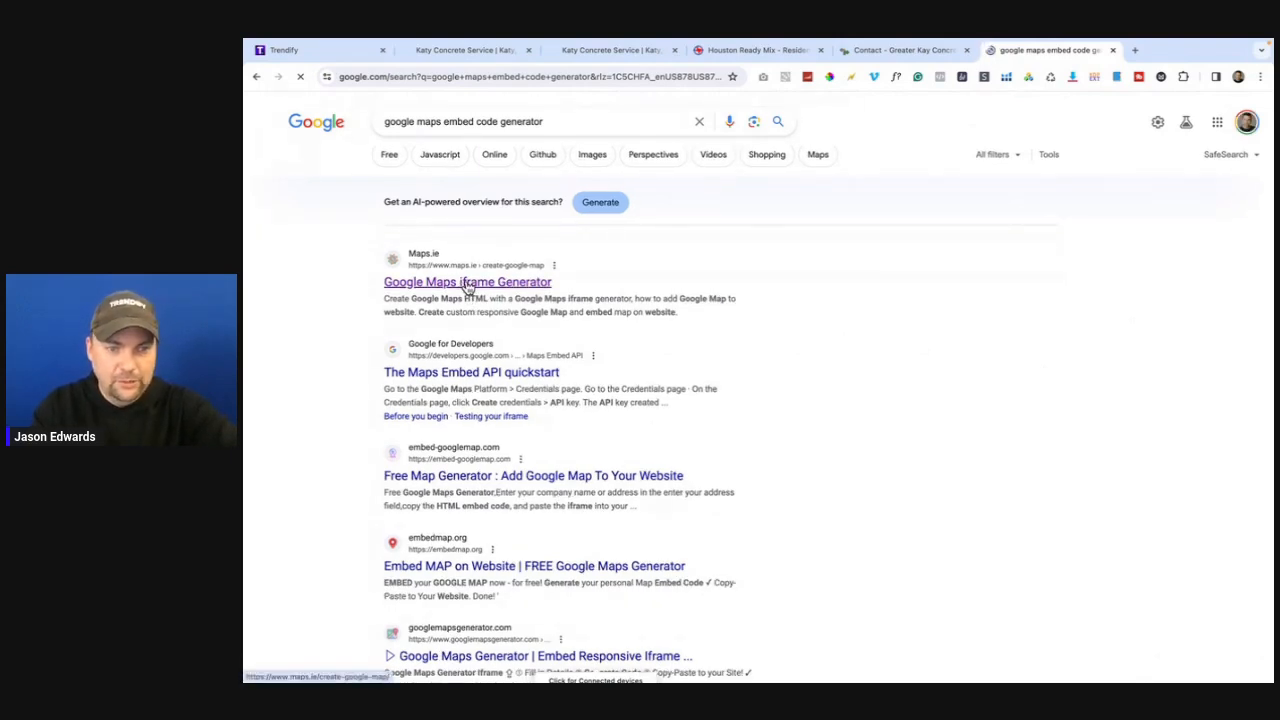
pyautogui.click(467, 285)
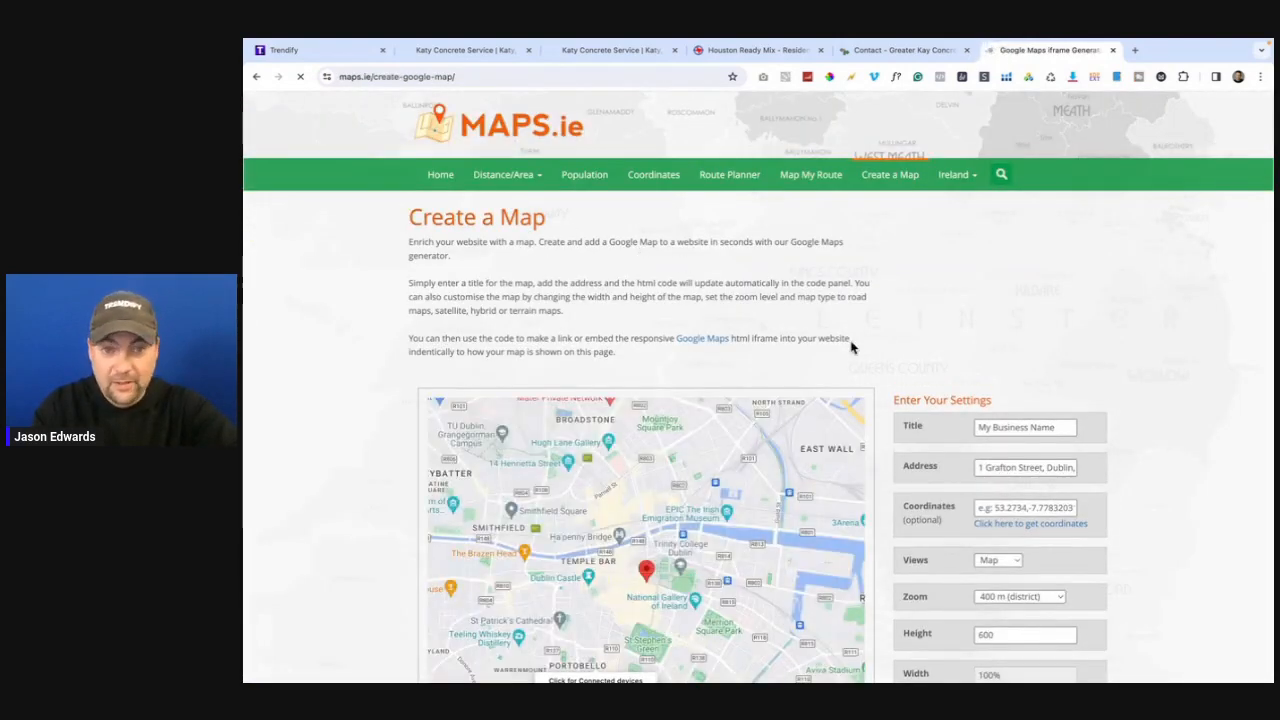
# - Set the map's title to Katy Concrete Service and its address to Katy, TX
pyautogui.tripleClick(1012, 427)
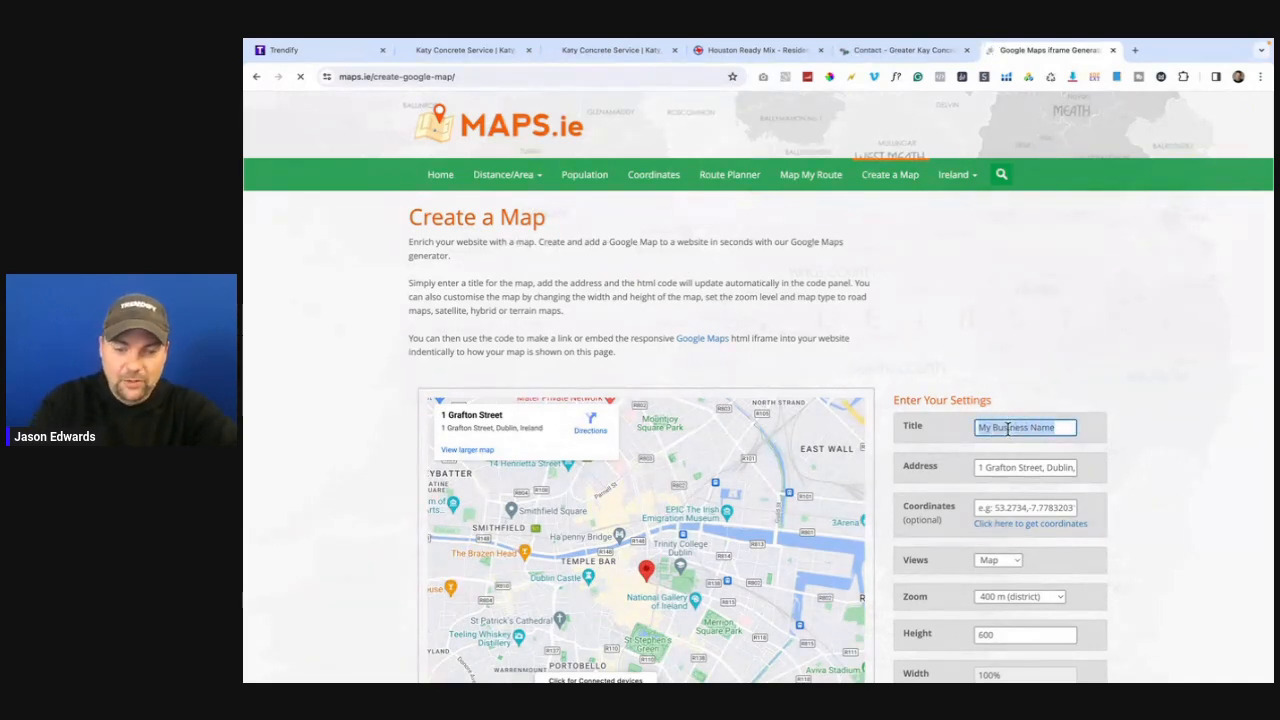
pyautogui.write('Katy Concr')
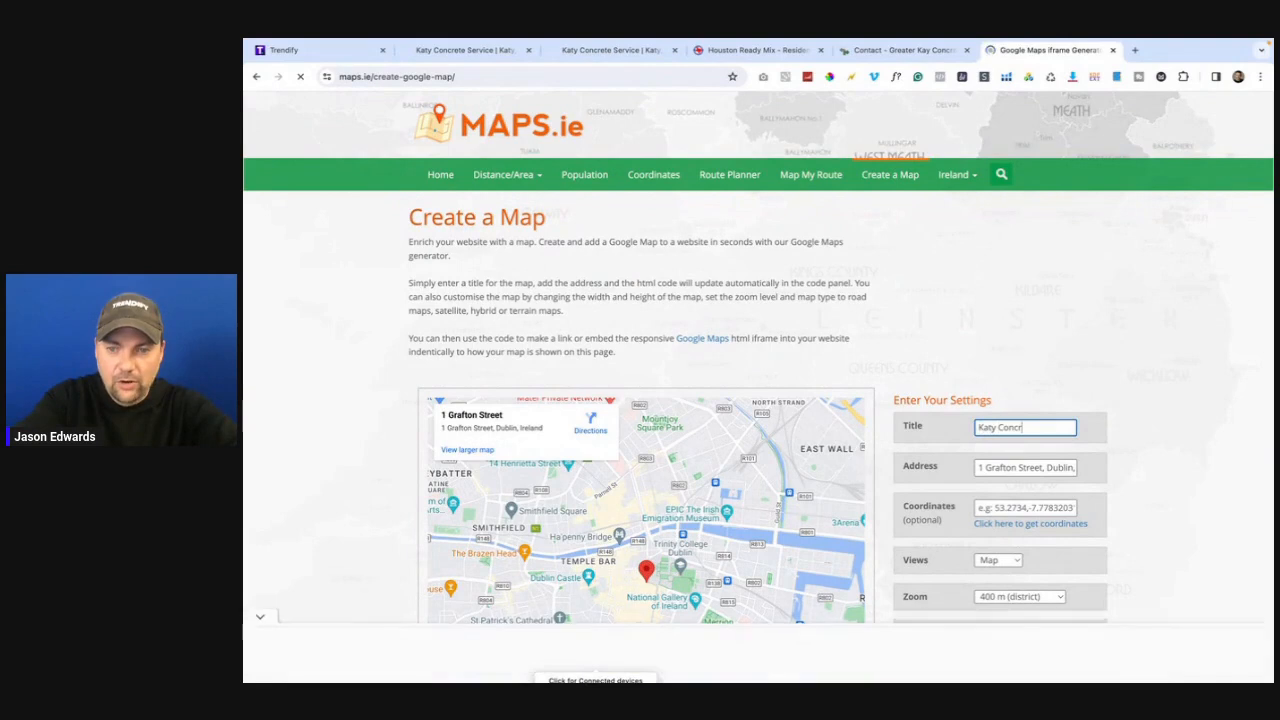
pyautogui.write('ete Service')
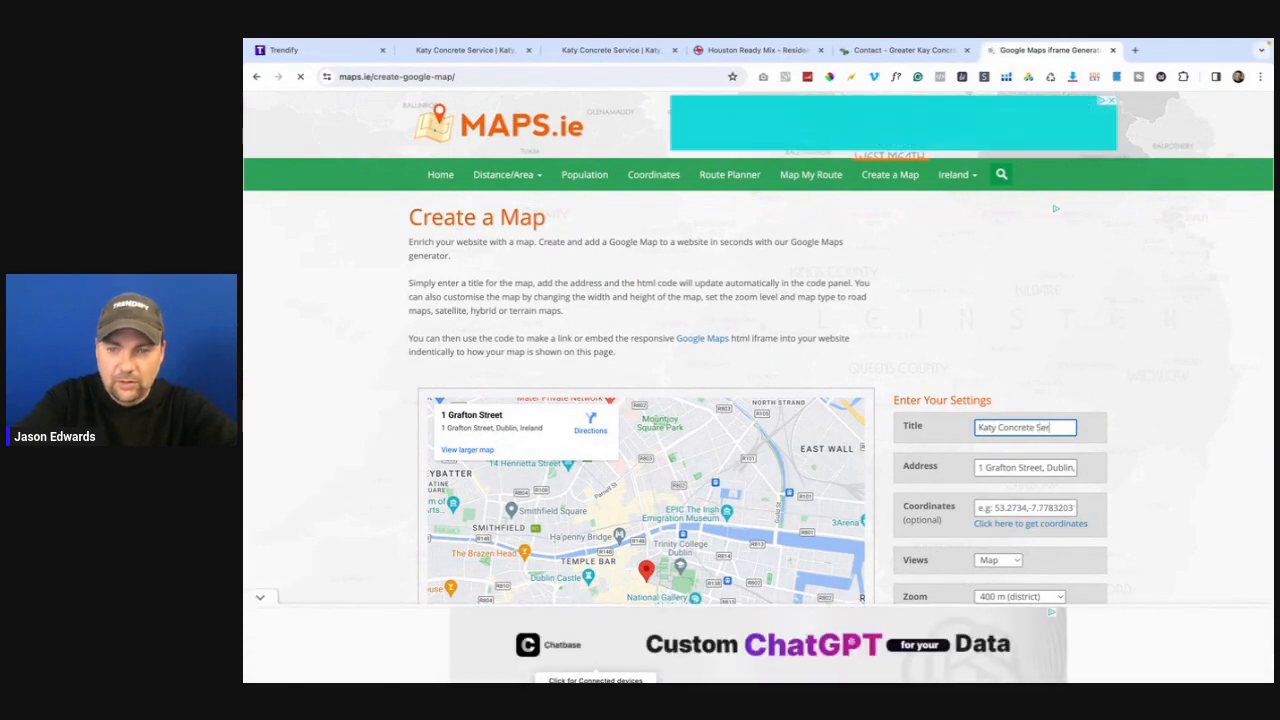
pyautogui.tripleClick(1007, 467)
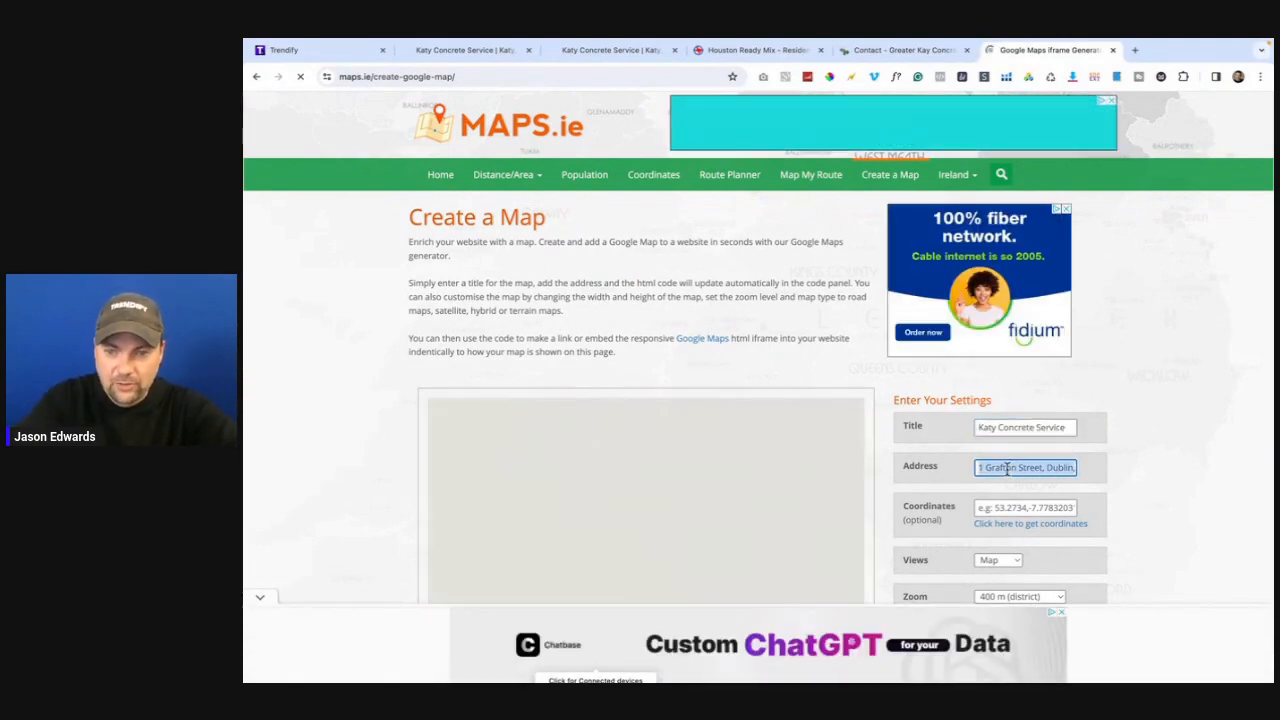
pyautogui.press('BackSpace')
pyautogui.write('Katy, TX')
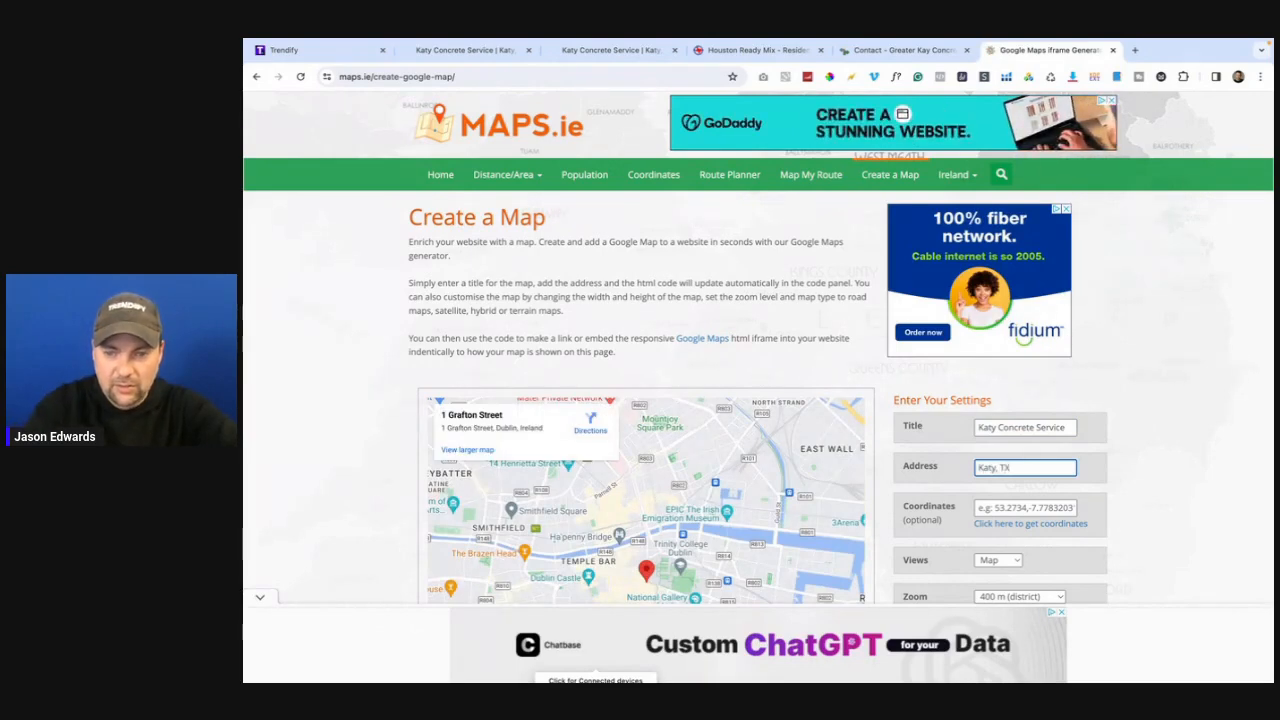
pyautogui.click(960, 531)
pyautogui.scroll(-2, 960, 531)
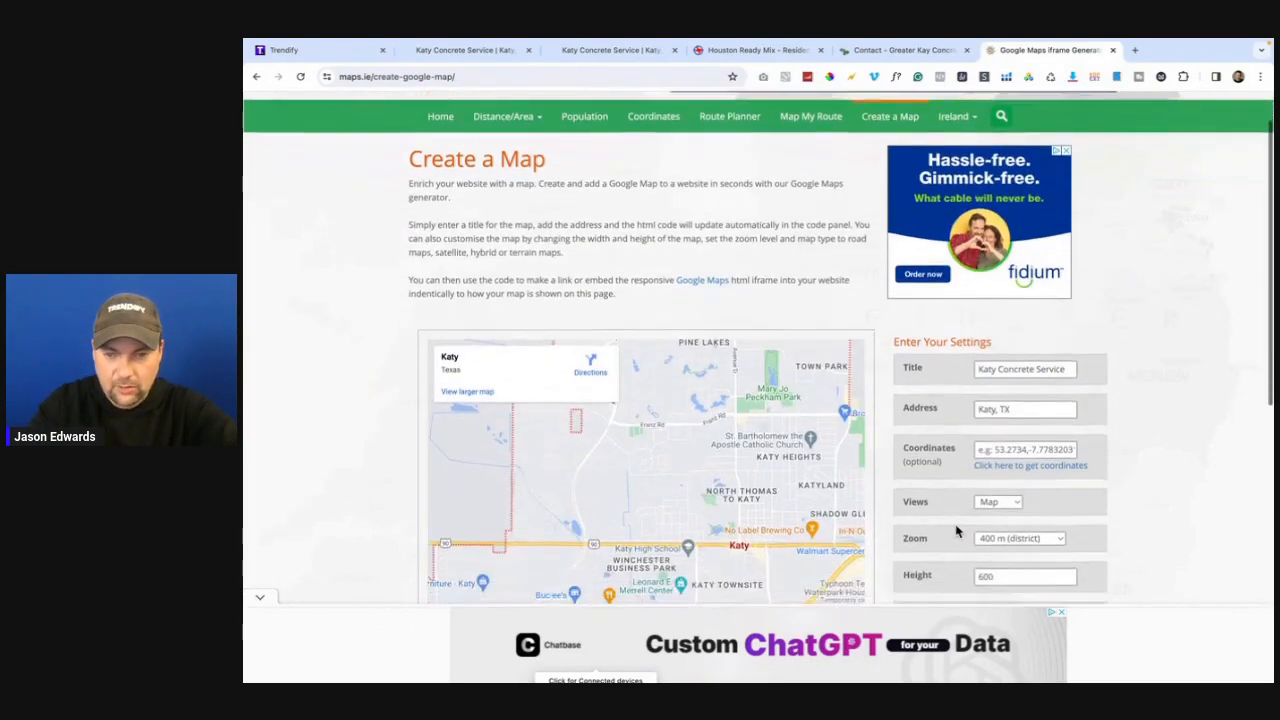
pyautogui.scroll(-1, 957, 531)
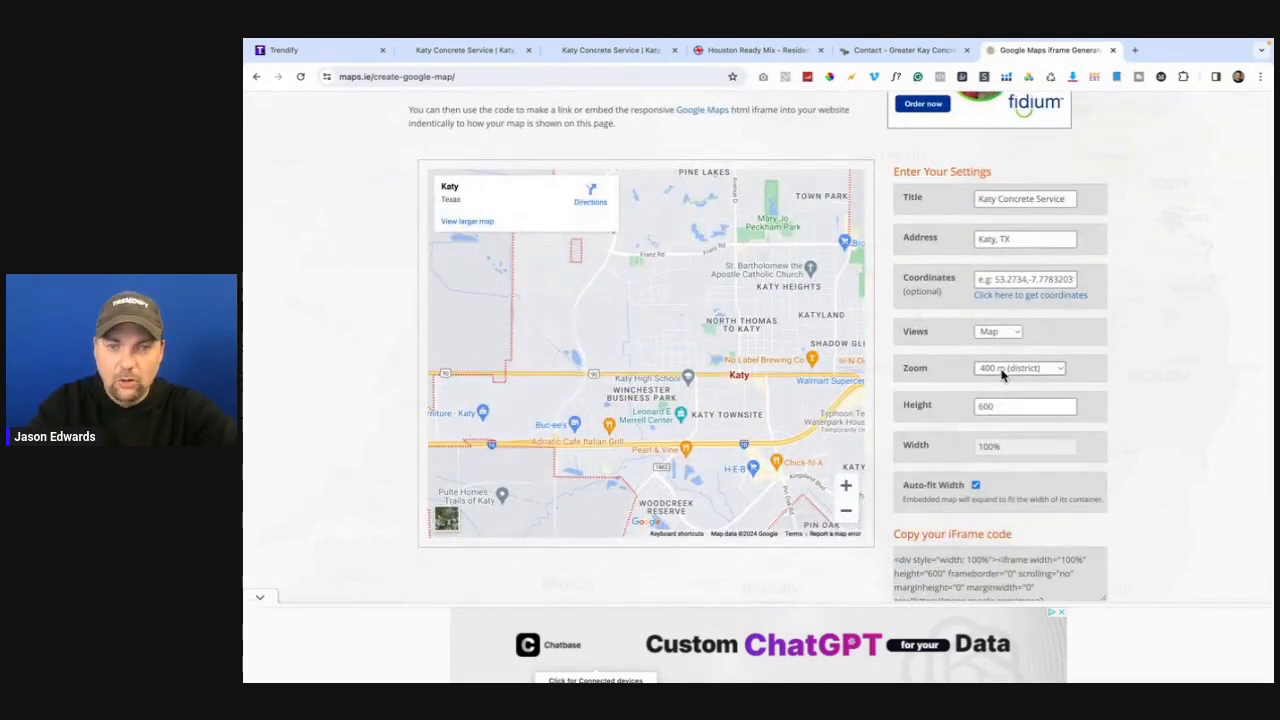
# - Try the Satellite view for the Katy map and switch it back to Map
pyautogui.click(990, 331)
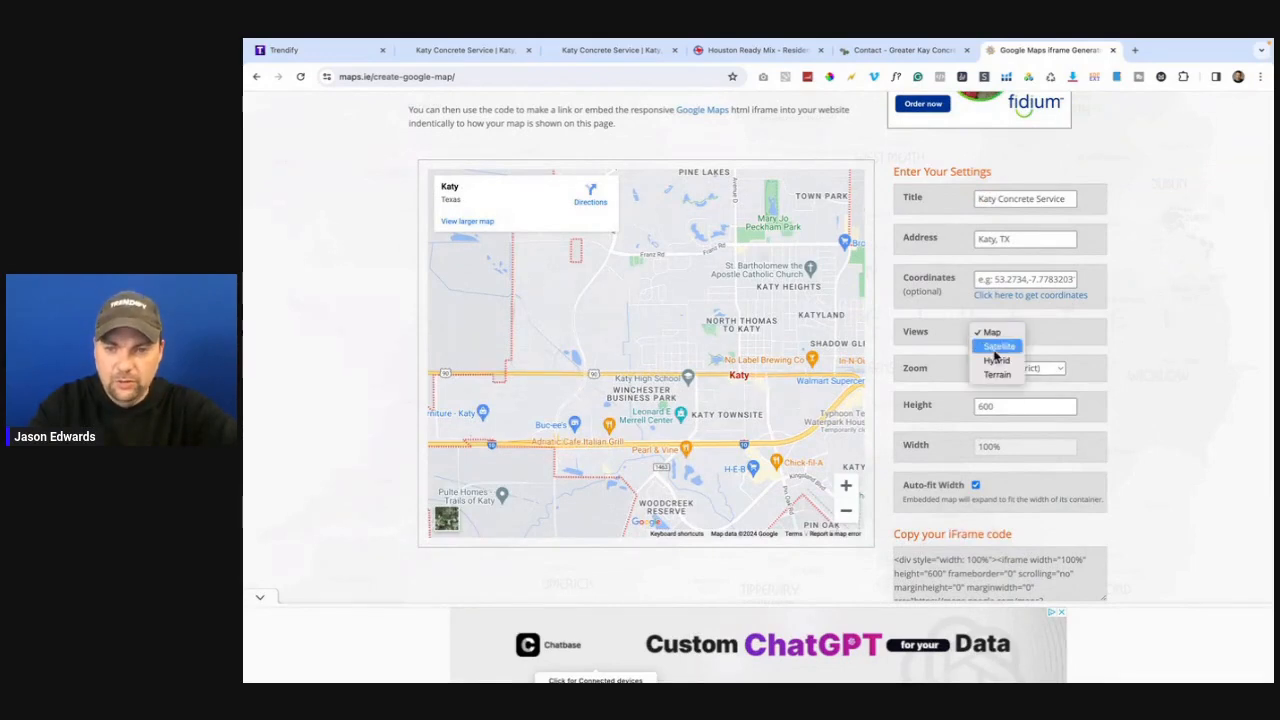
pyautogui.click(998, 346)
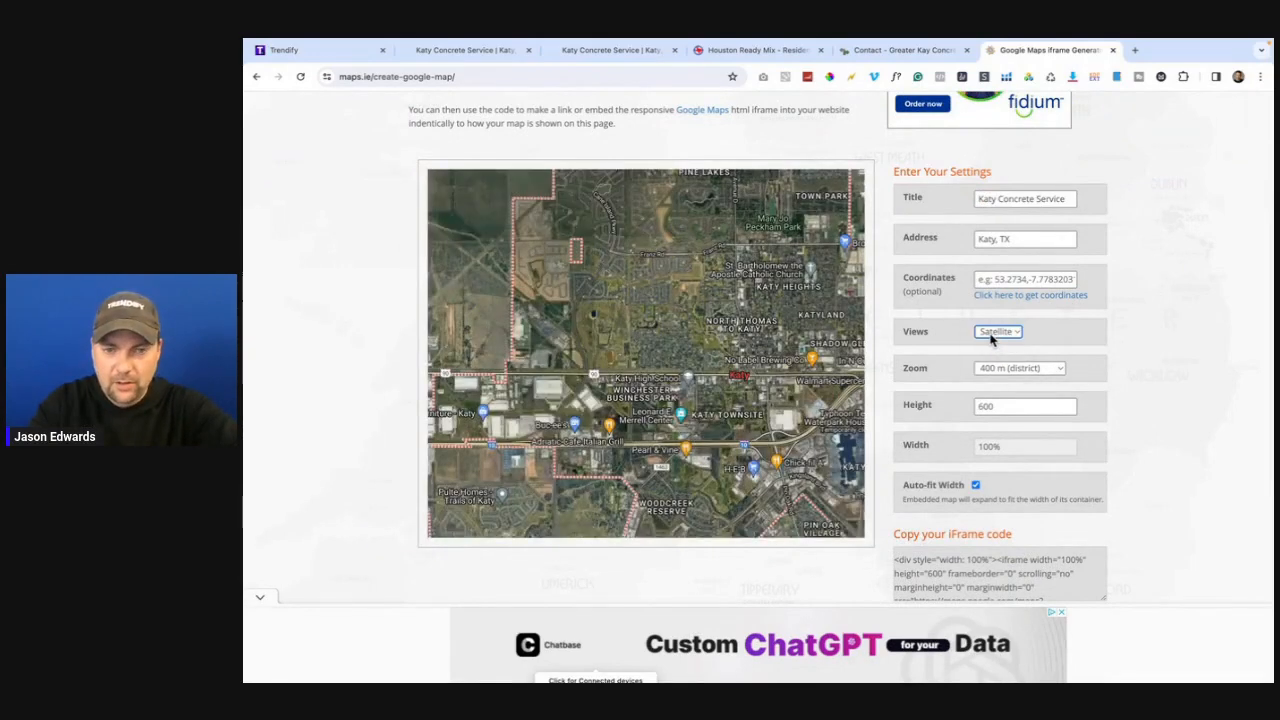
pyautogui.click(991, 333)
pyautogui.click(988, 319)
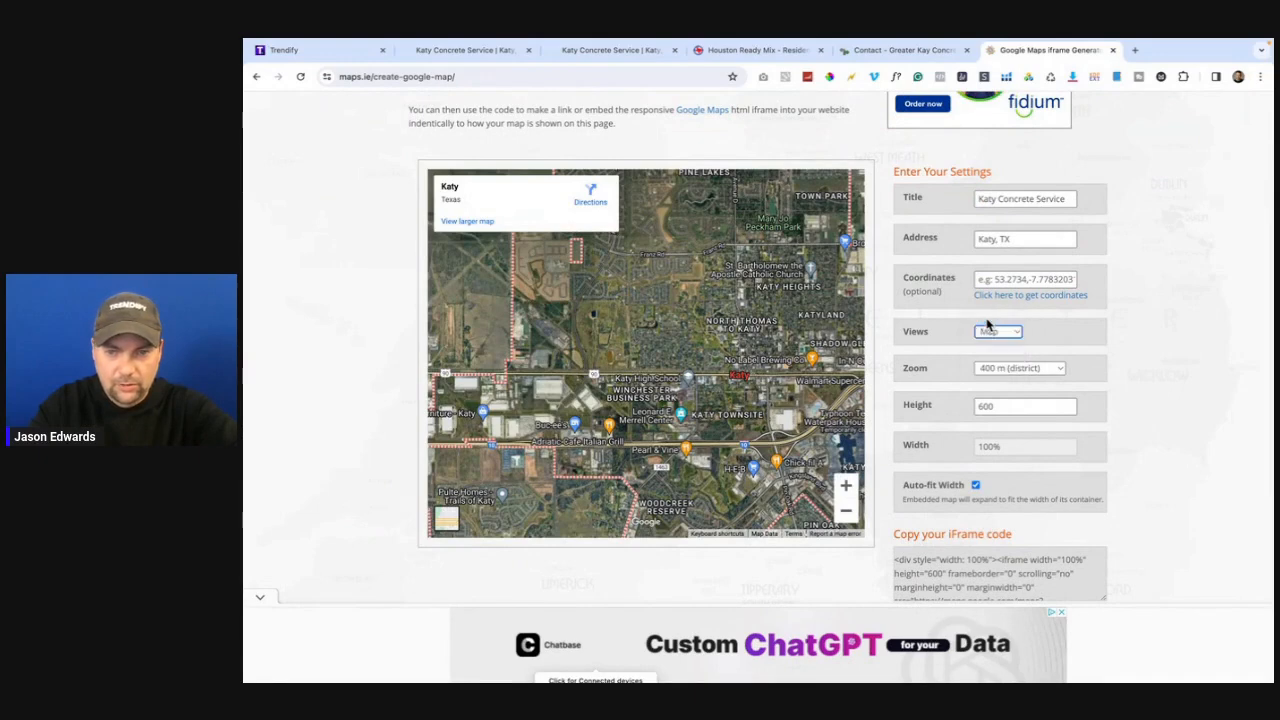
# - Set the map zoom to 2 km (city) and copy the complete iframe embed code
pyautogui.click(1004, 370)
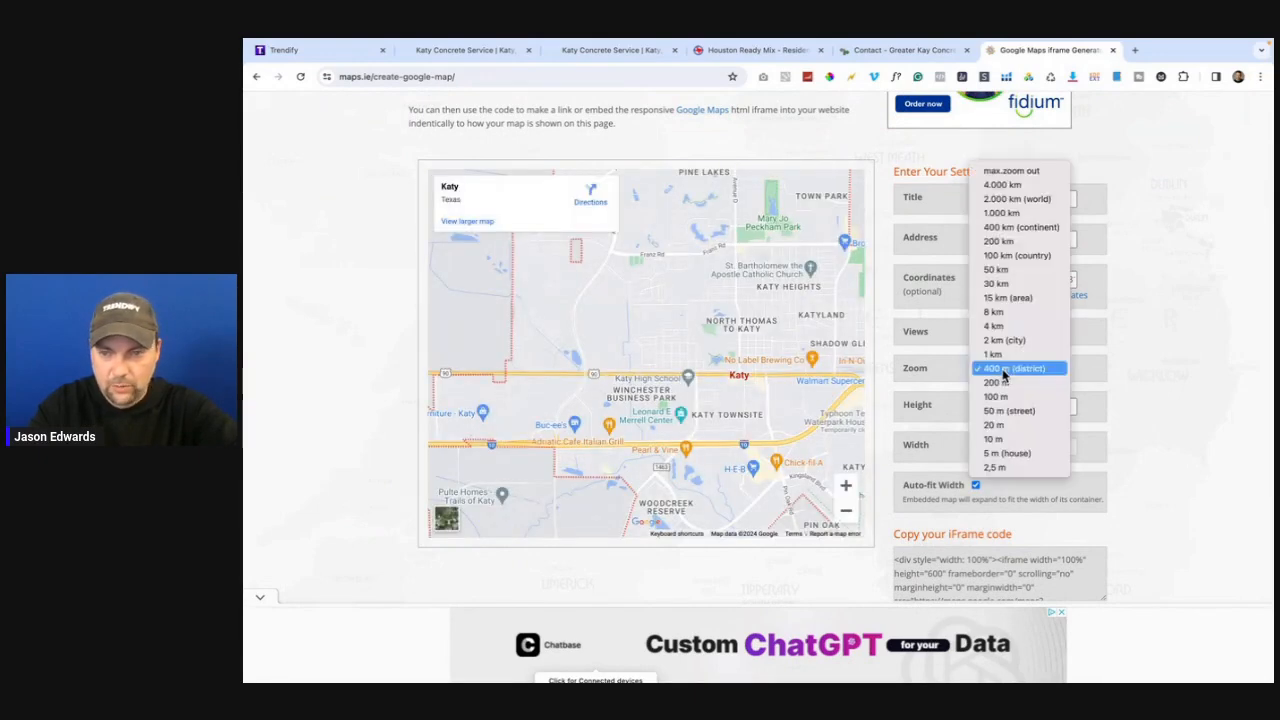
pyautogui.click(1000, 341)
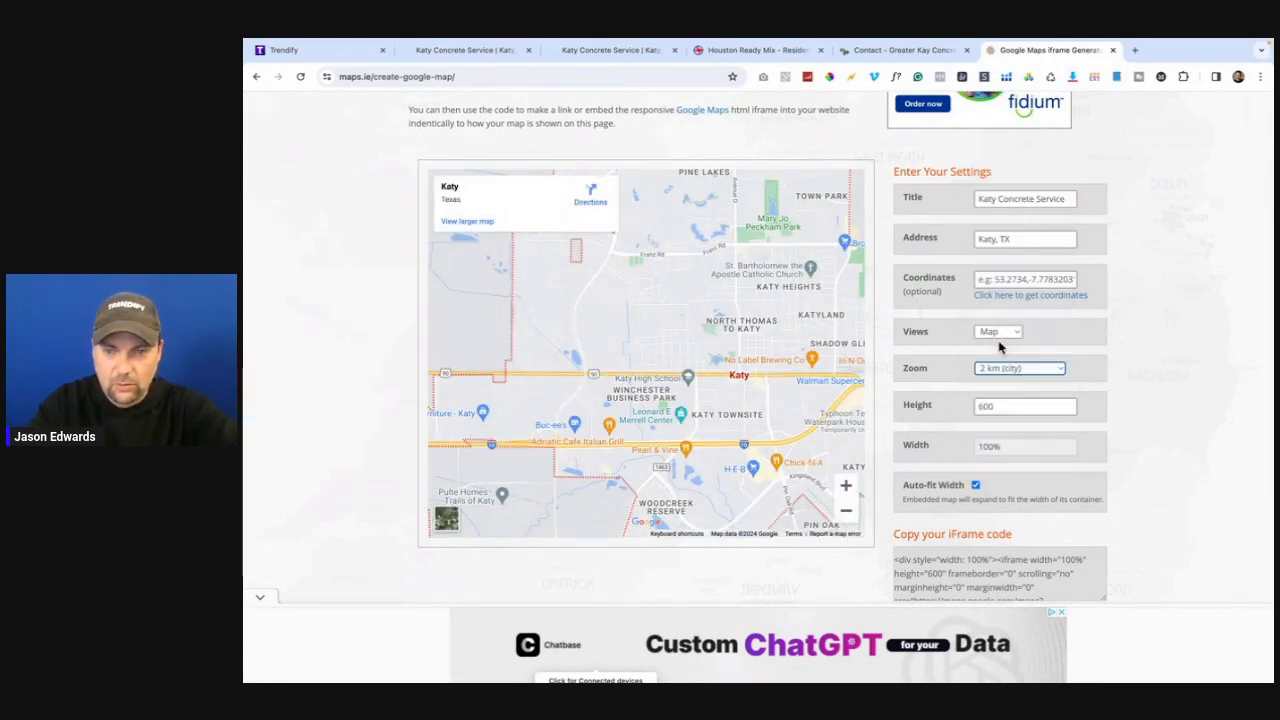
pyautogui.moveTo(682, 380); pyautogui.dragTo(606, 354)
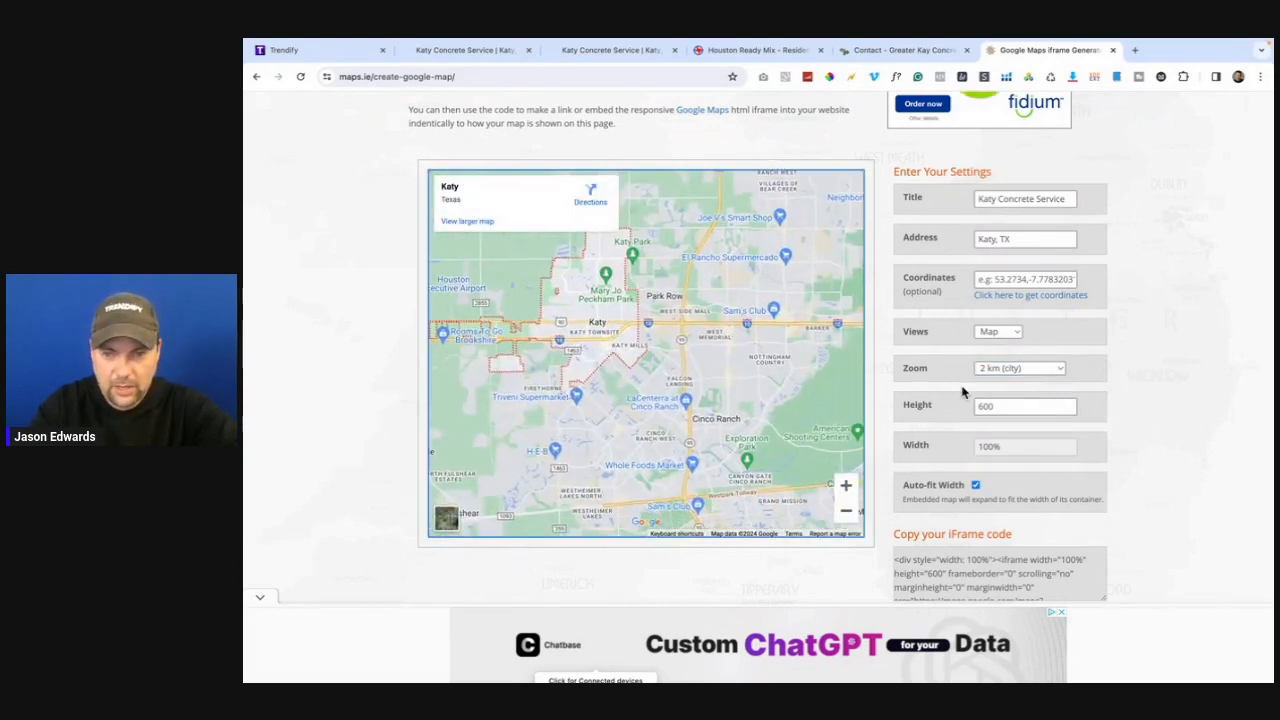
pyautogui.scroll(-3, 1037, 499)
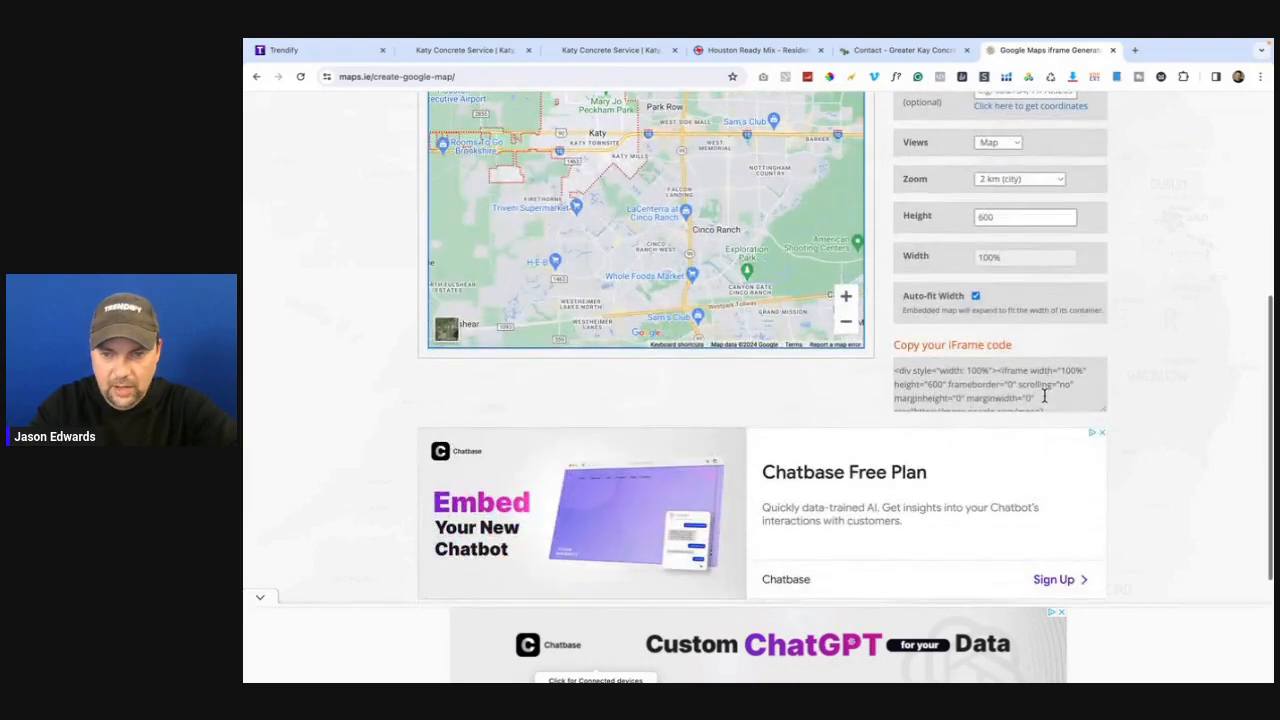
pyautogui.moveTo(896, 371); pyautogui.dragTo(1030, 445)
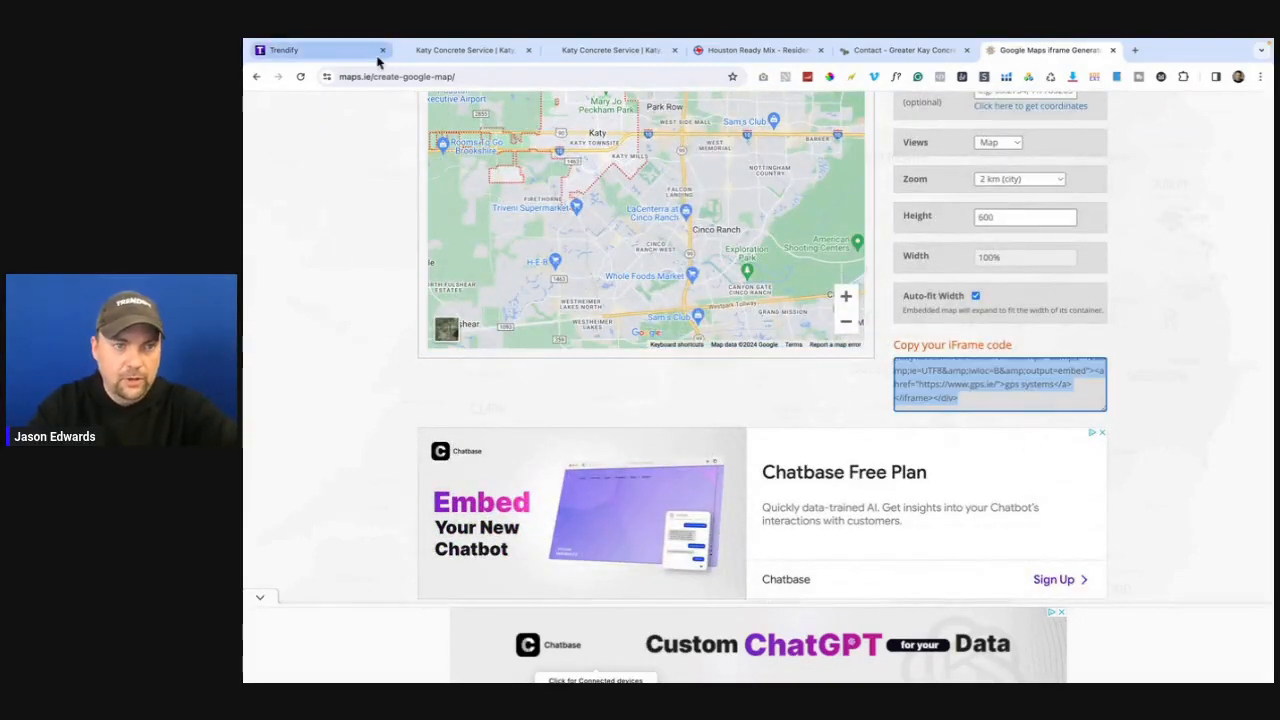
# - Return to the Trendify page builder and add a custom code element directly below the New York map in the Get In Touch section
pyautogui.click(340, 57)
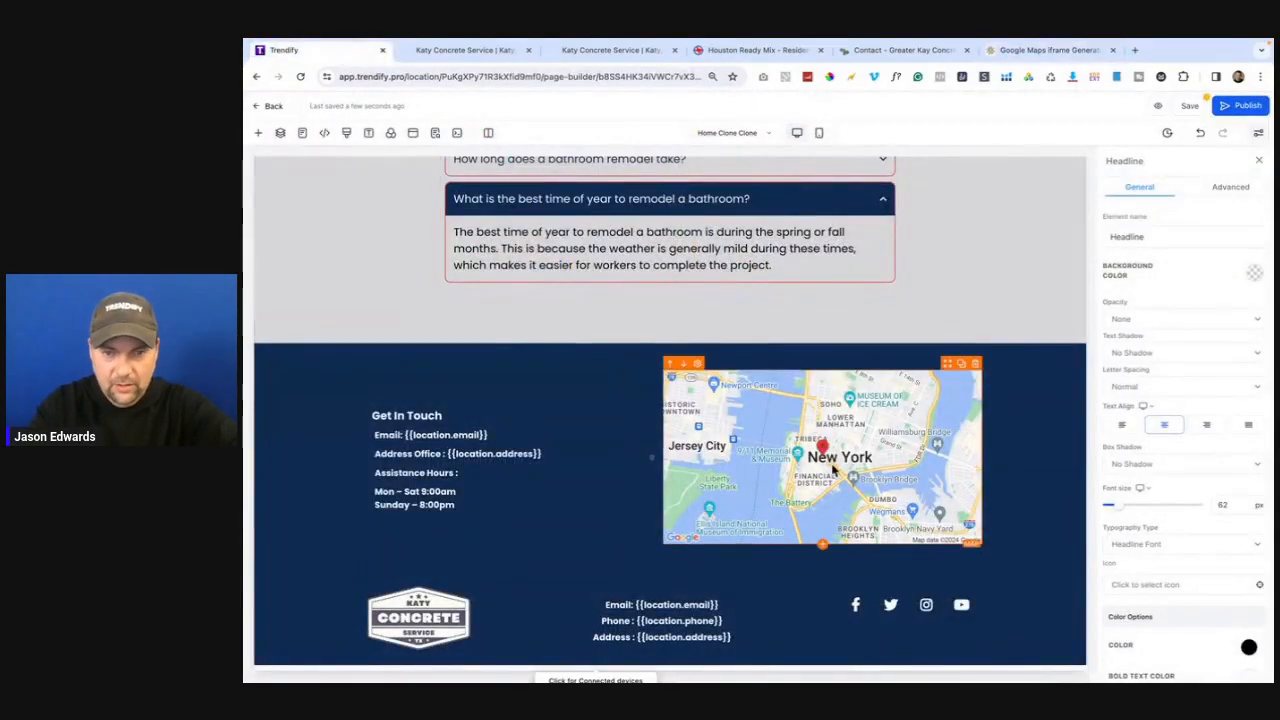
pyautogui.click(823, 548)
pyautogui.click(450, 200)
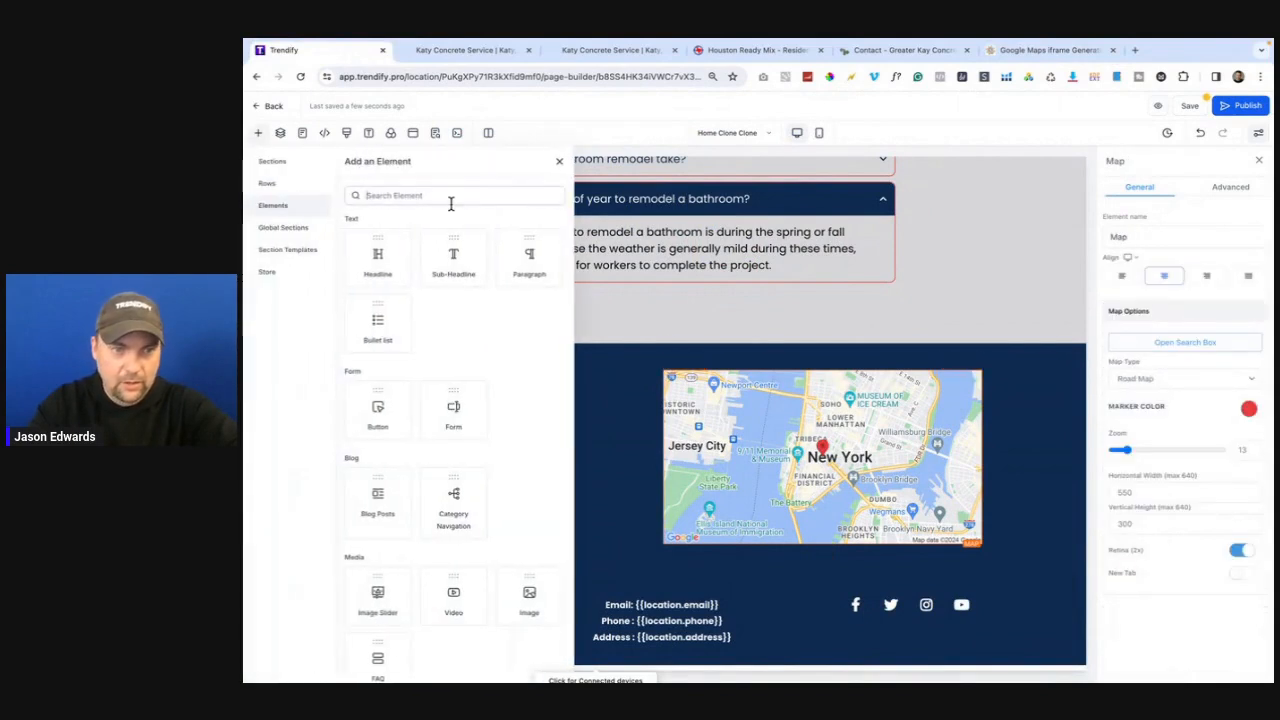
pyautogui.write('code')
pyautogui.click(378, 268)
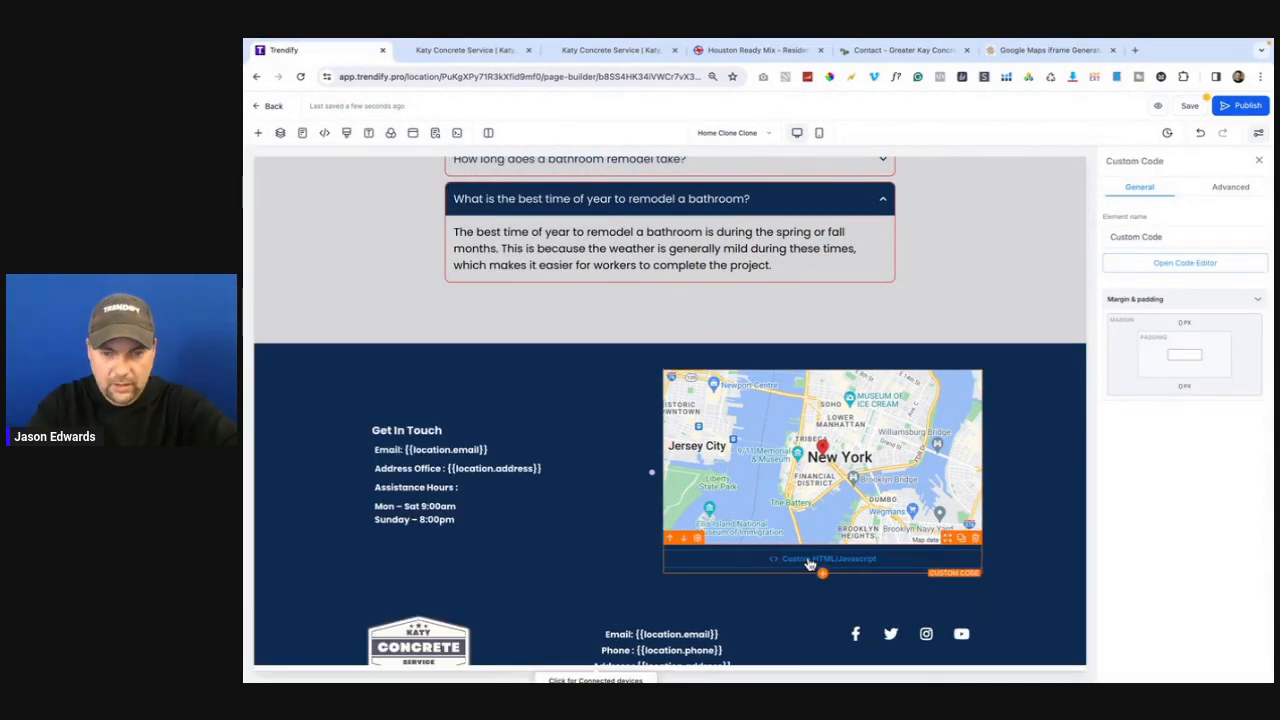
# - Paste the copied Maps.ie iframe code into the new custom code element and save it
pyautogui.click(1180, 265)
pyautogui.write('<div style="width: 100%"><iframe width="100%" height="600" frameborder="0" scrolling="no" marginheight="0" marginwidth="0" src="https://maps.google.com/maps?width=100%25&amp;height=600&amp;hl=en&amp;q=Katy,%20TX+(Katy%20Concrete%20Service)&amp;t=&amp;z=12&amp;ie=UTF8&amp;iwloc=B&amp;output=embed"><a href="https://www.gps.ie/">gps systems</a></iframe></div>')
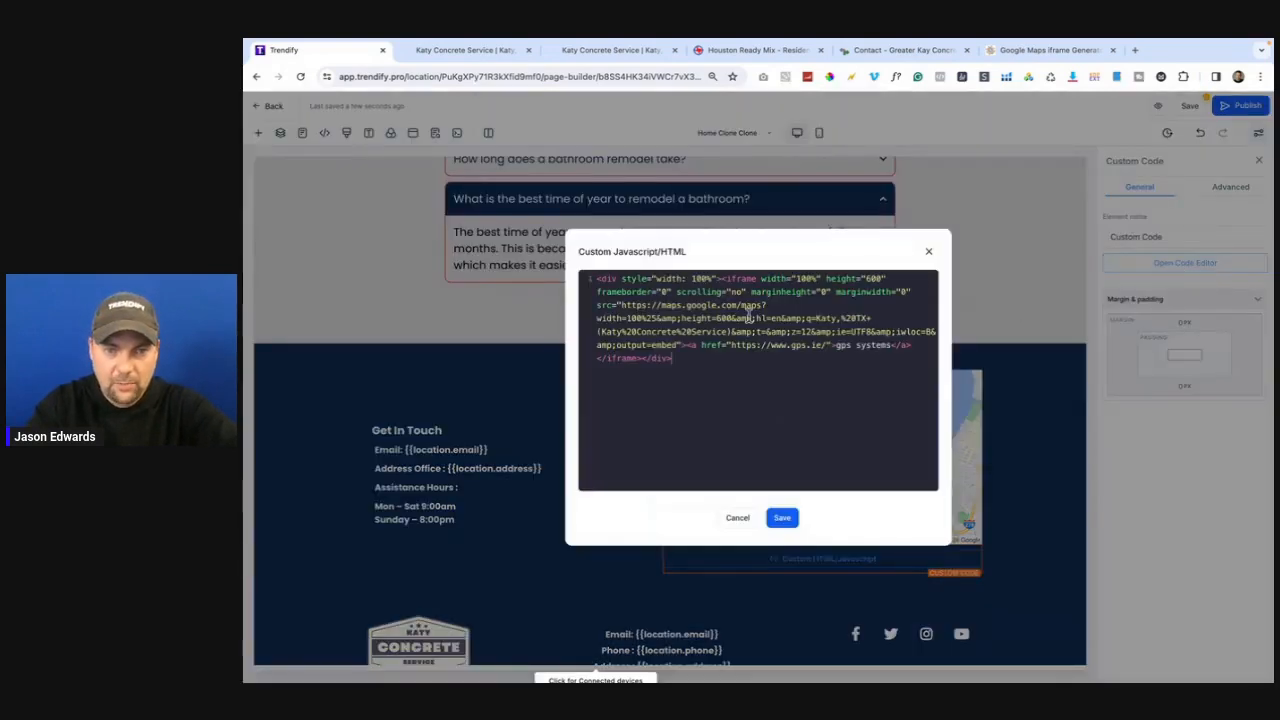
pyautogui.click(786, 518)
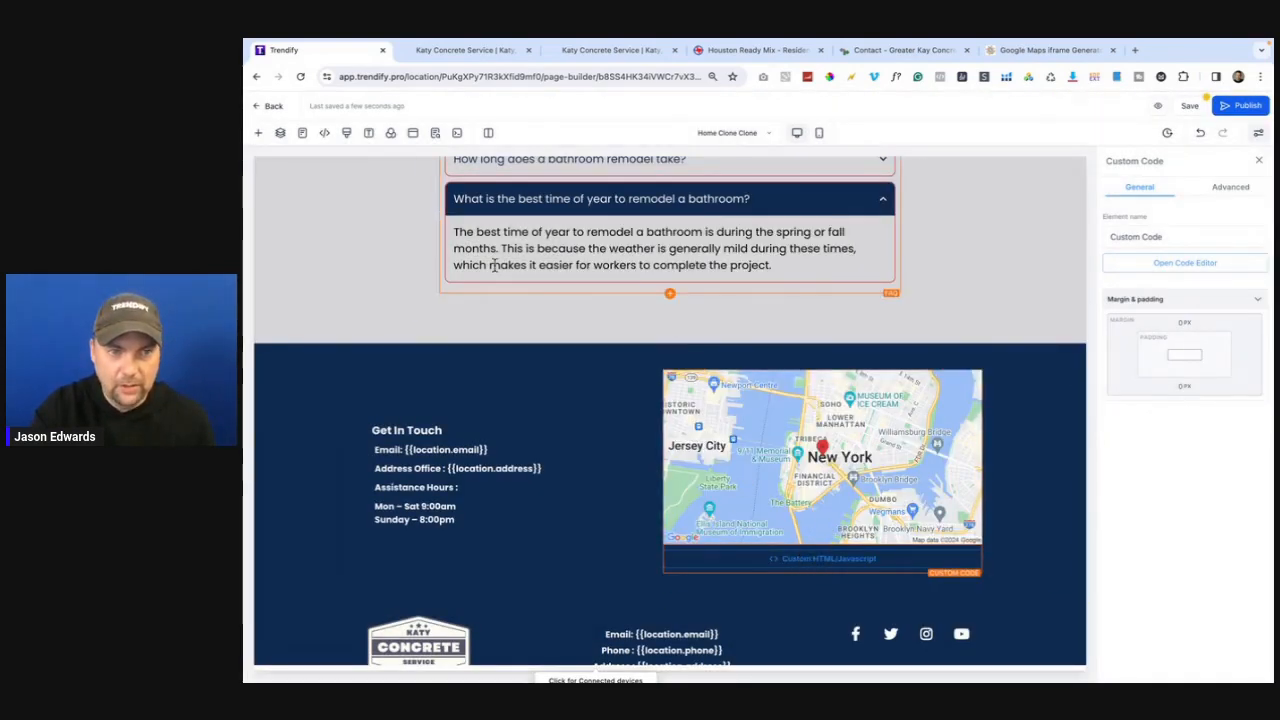
# - Show custom code rendered on the canvas and examine the embedded Katy map below the New York map
pyautogui.click(456, 136)
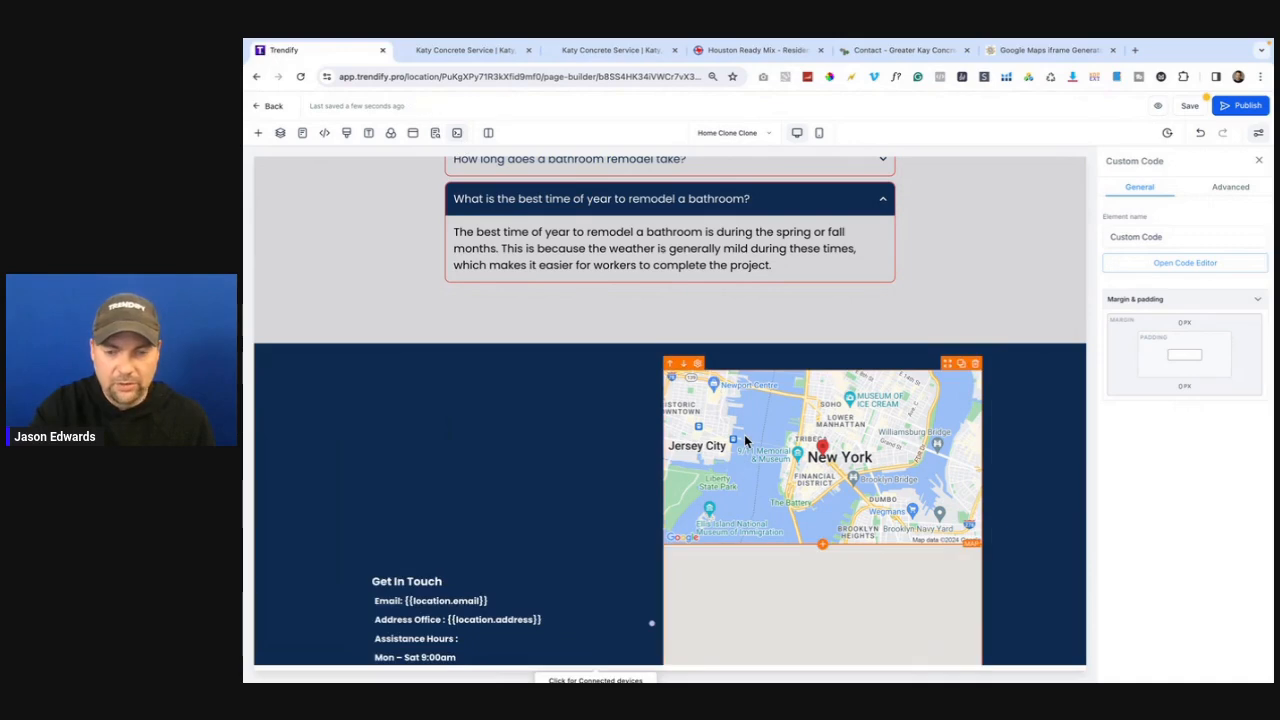
pyautogui.scroll(-1, 742, 437)
pyautogui.scroll(-5, 744, 437)
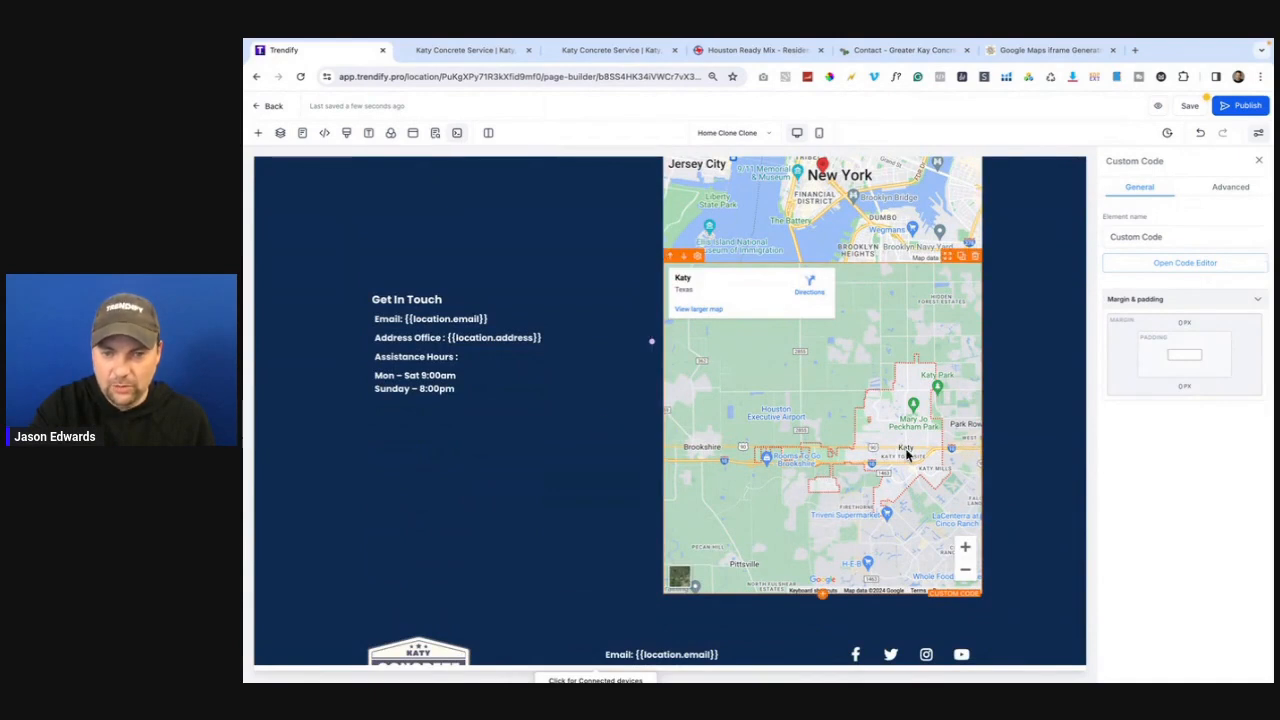
pyautogui.scroll(3, 907, 453)
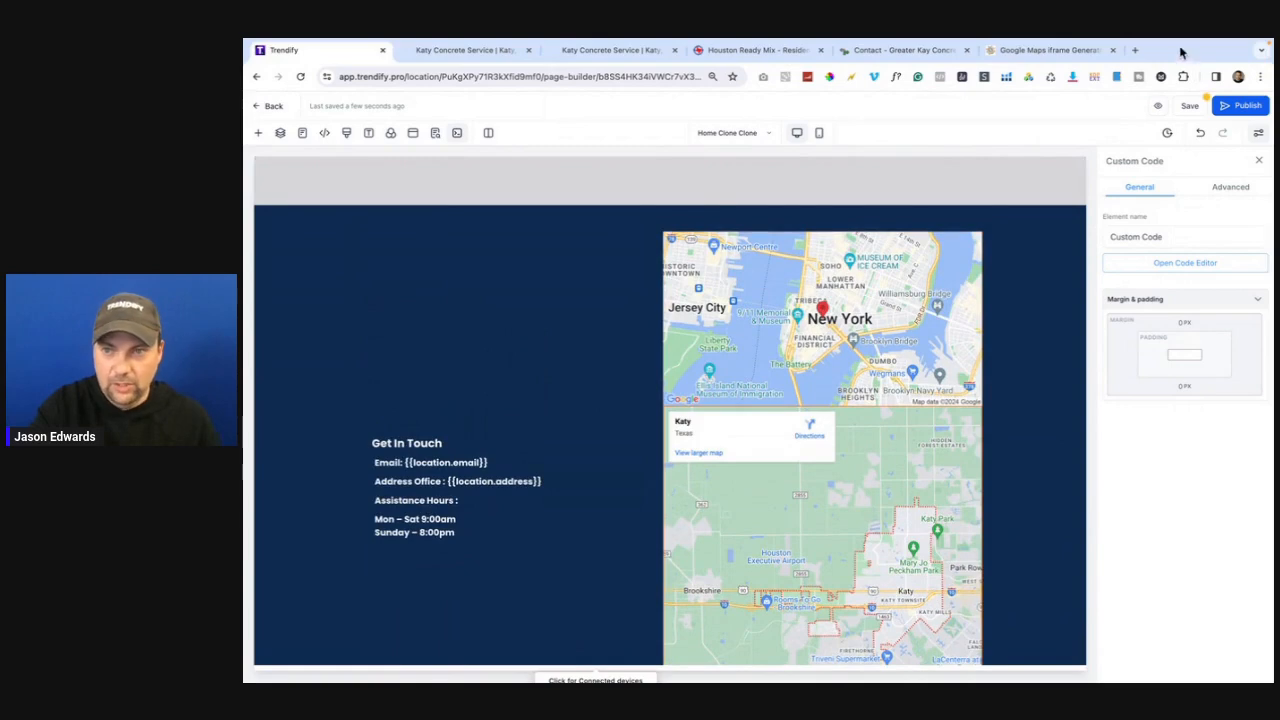
# - Open google.com/maps in a new browser tab and view the wider Katy and Houston area
pyautogui.click(1135, 50)
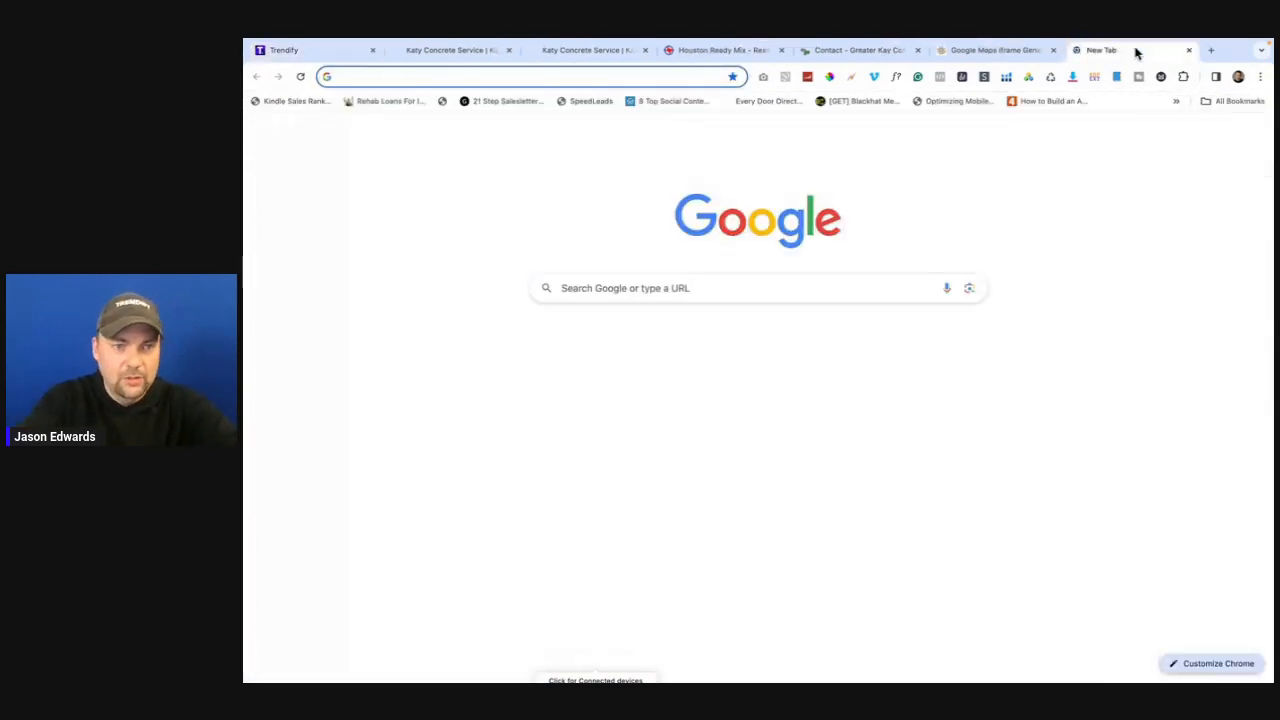
pyautogui.write('google.com/maps')
pyautogui.press('Return')
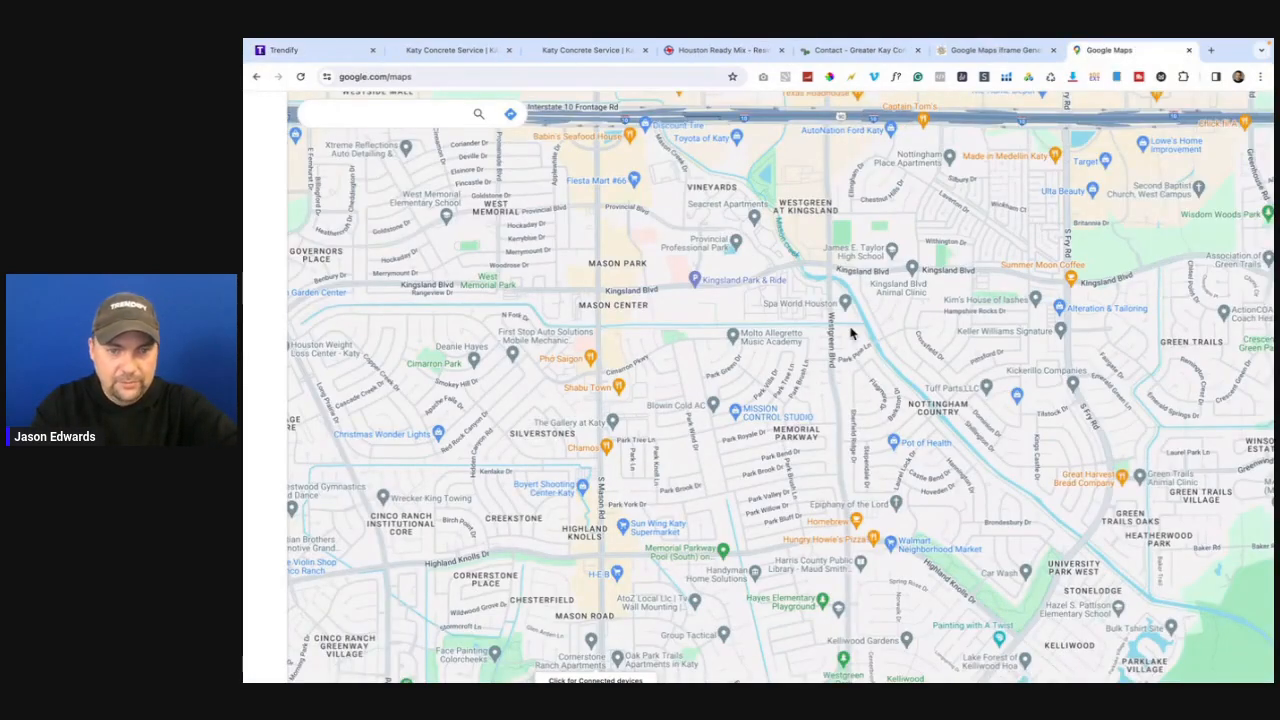
pyautogui.scroll(-5, 851, 333)
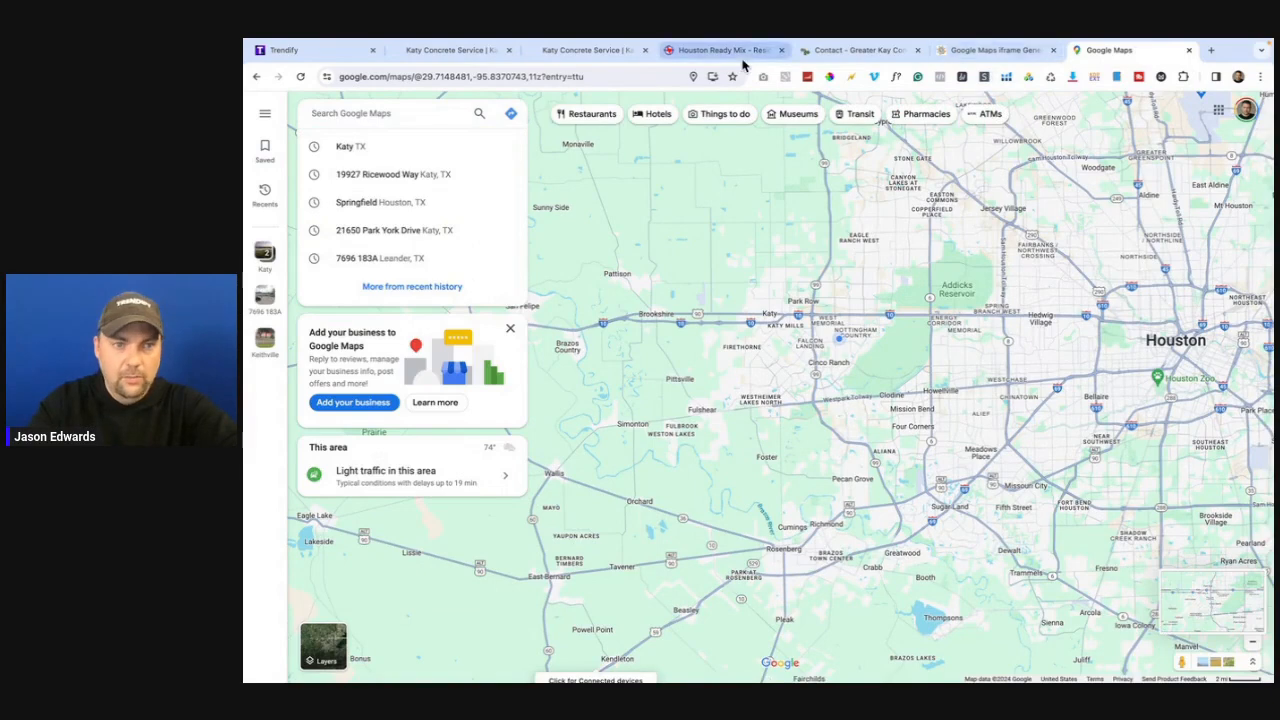
# - Return to the Trendify page builder and review the general and advanced settings of the New York map element
pyautogui.click(312, 52)
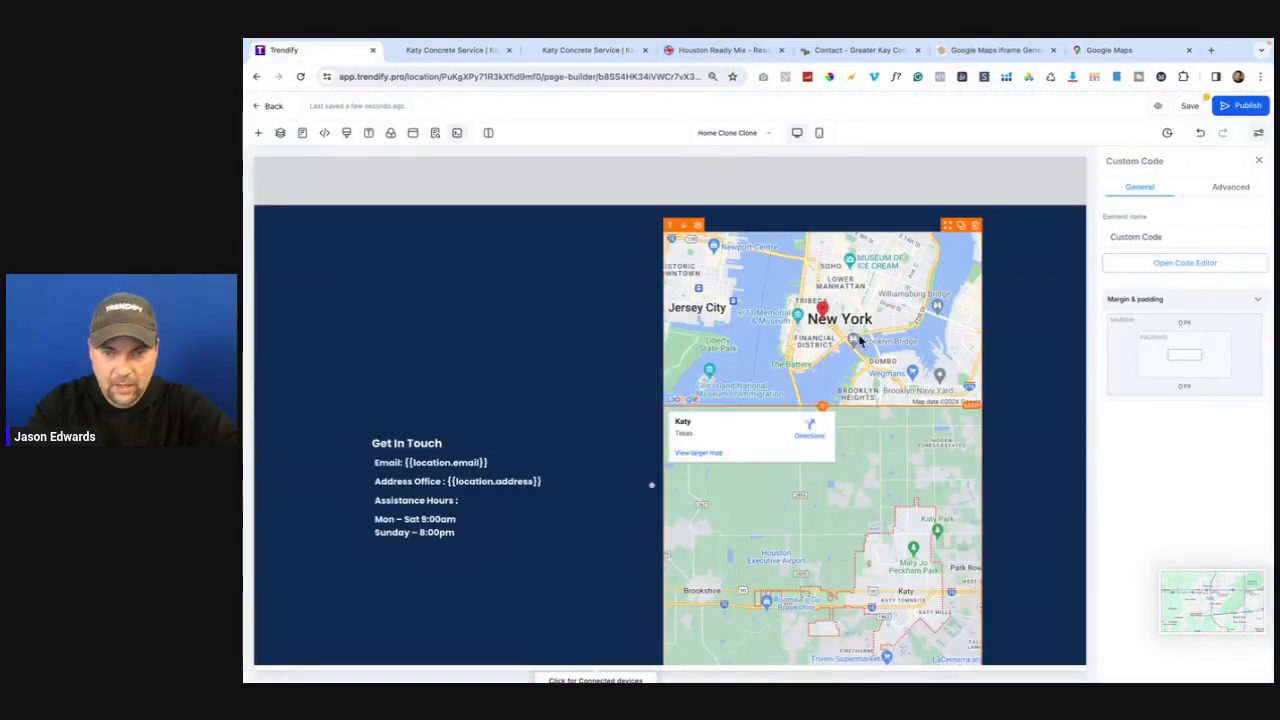
pyautogui.click(868, 340)
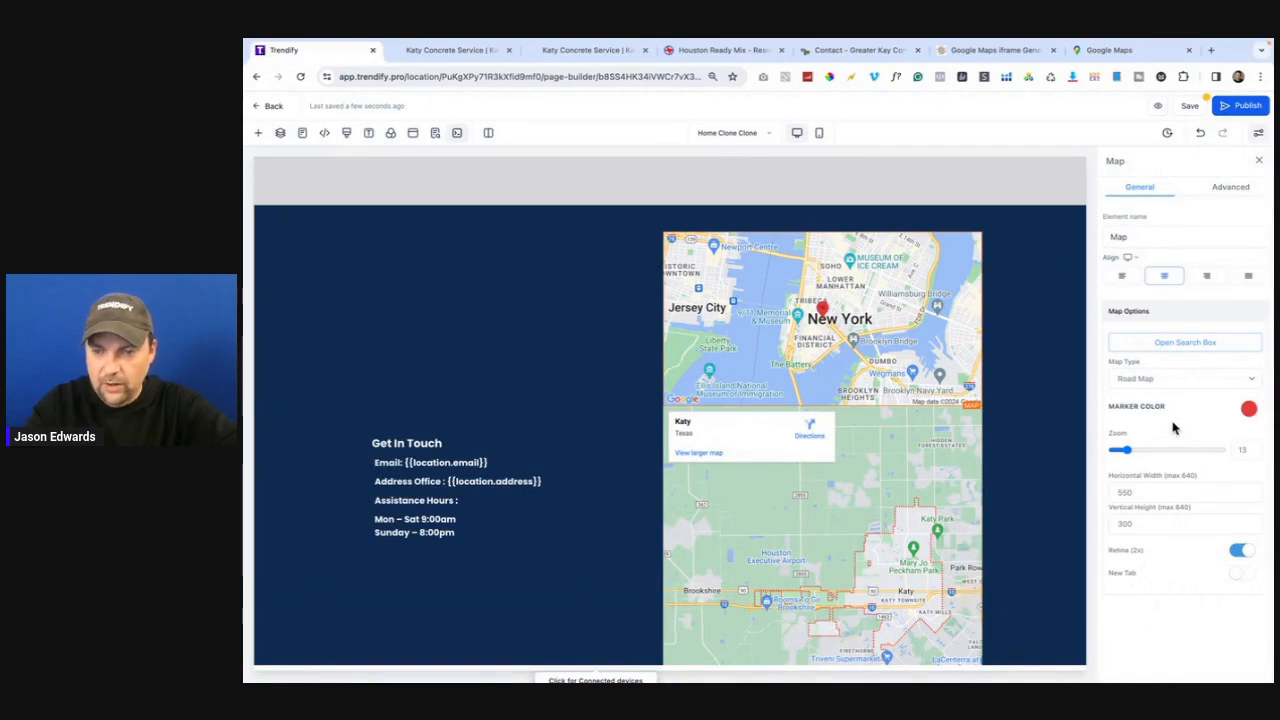
pyautogui.click(1228, 188)
pyautogui.click(1132, 188)
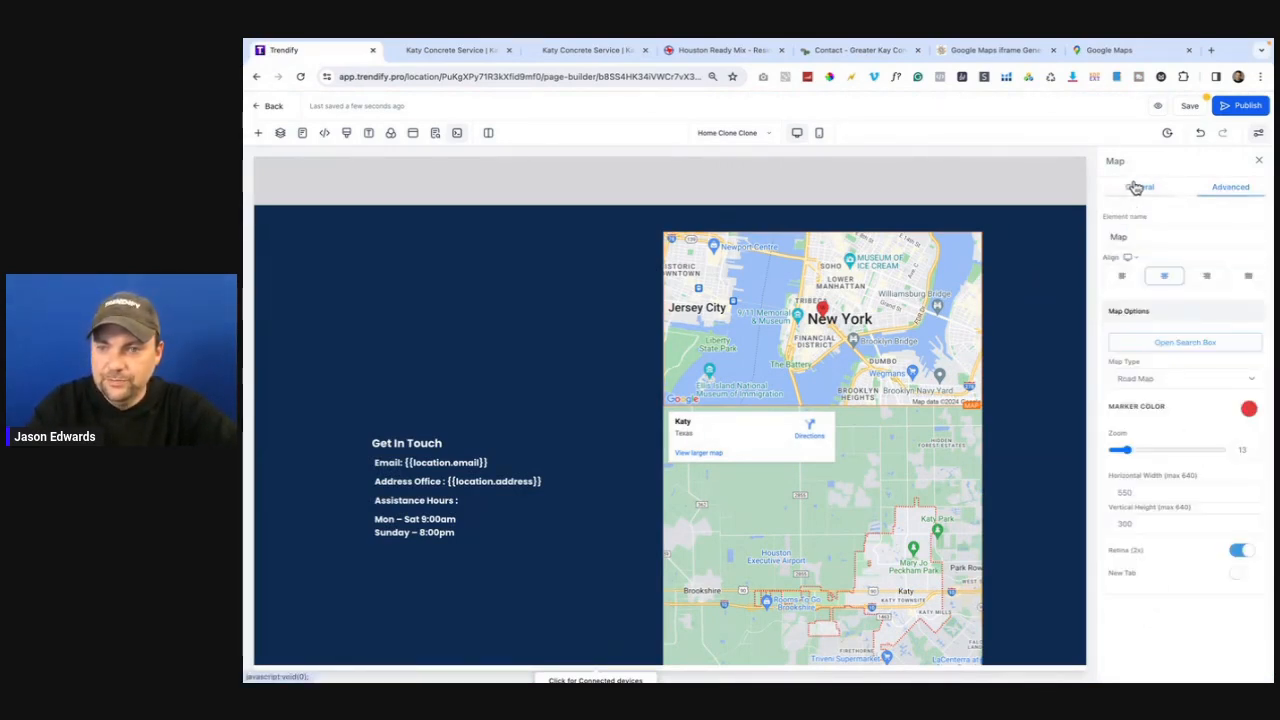
# - Add an image element directly below the New York map
pyautogui.click(822, 407)
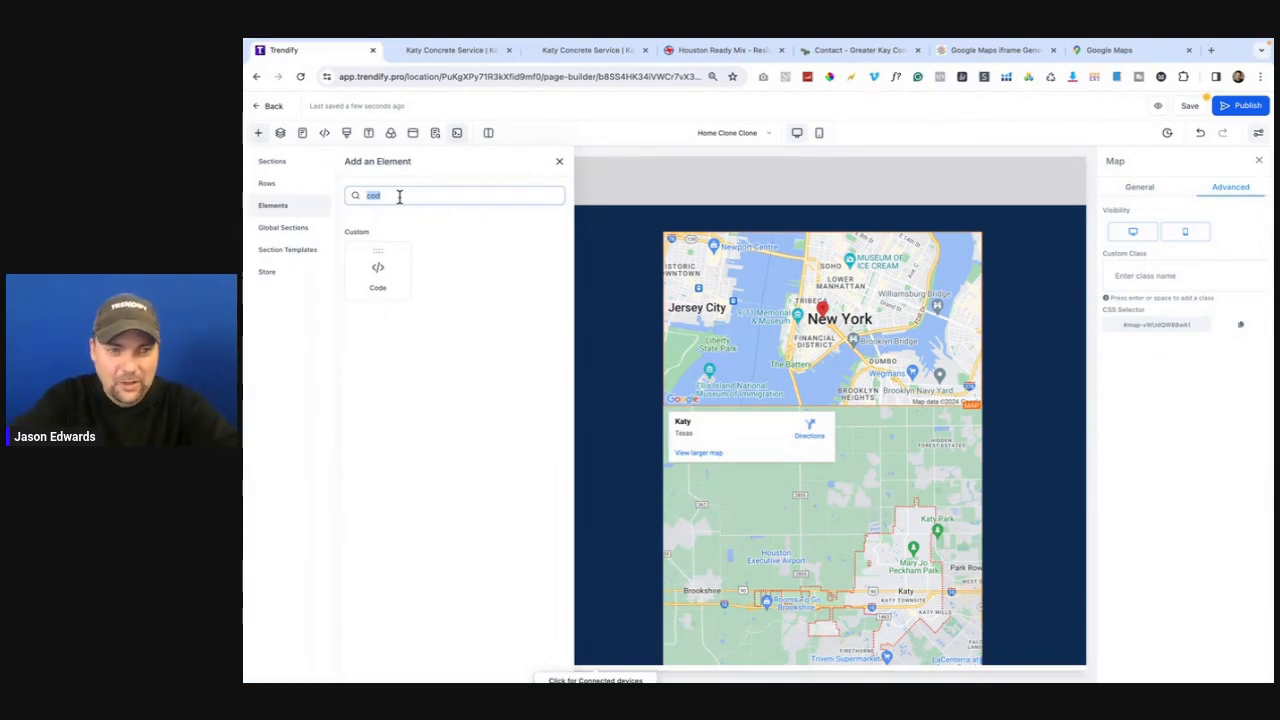
pyautogui.write('imag')
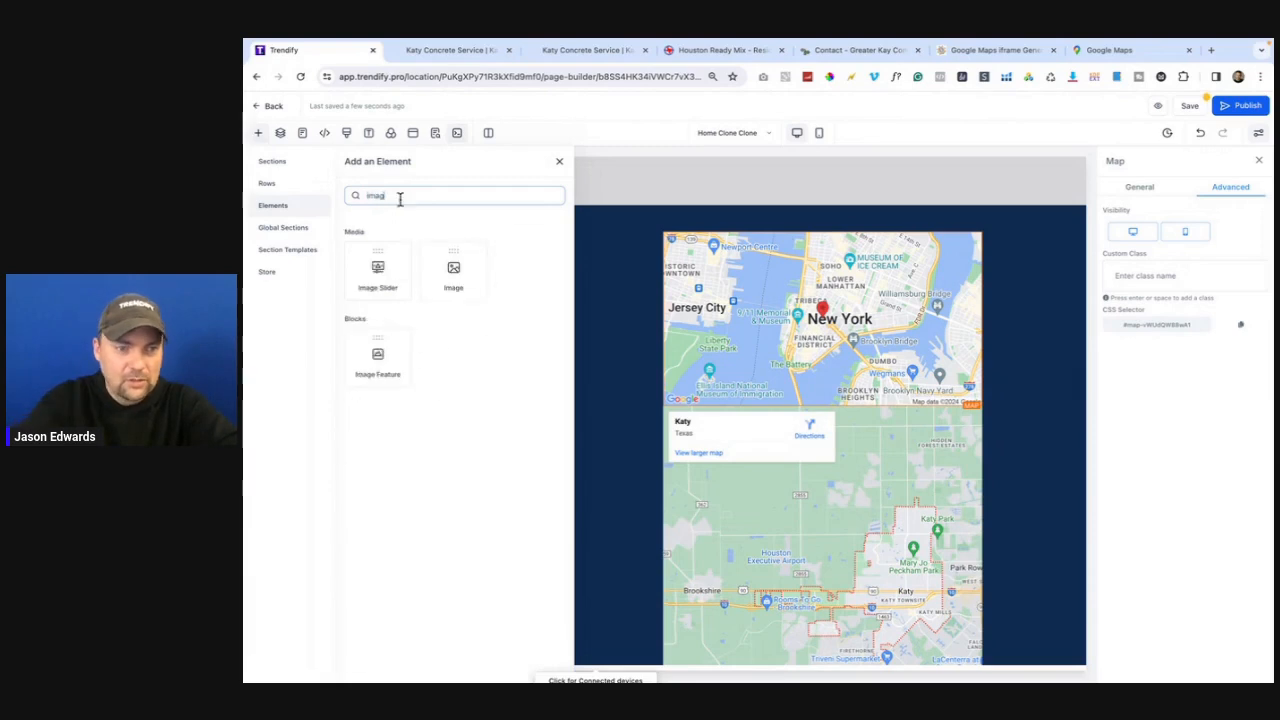
pyautogui.click(455, 280)
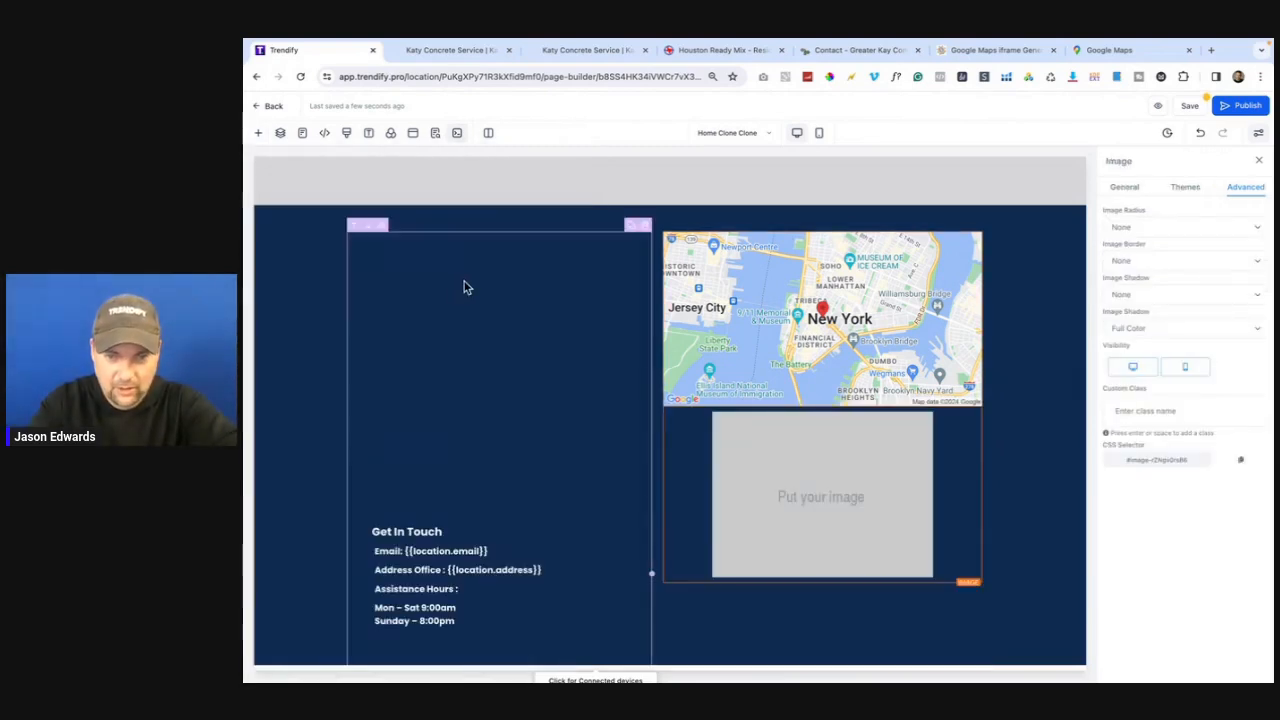
# - Upload Screen Shot 2024-02-08 at 1.56.02 PM.png to the media library and use it in the new image element
pyautogui.click(1112, 188)
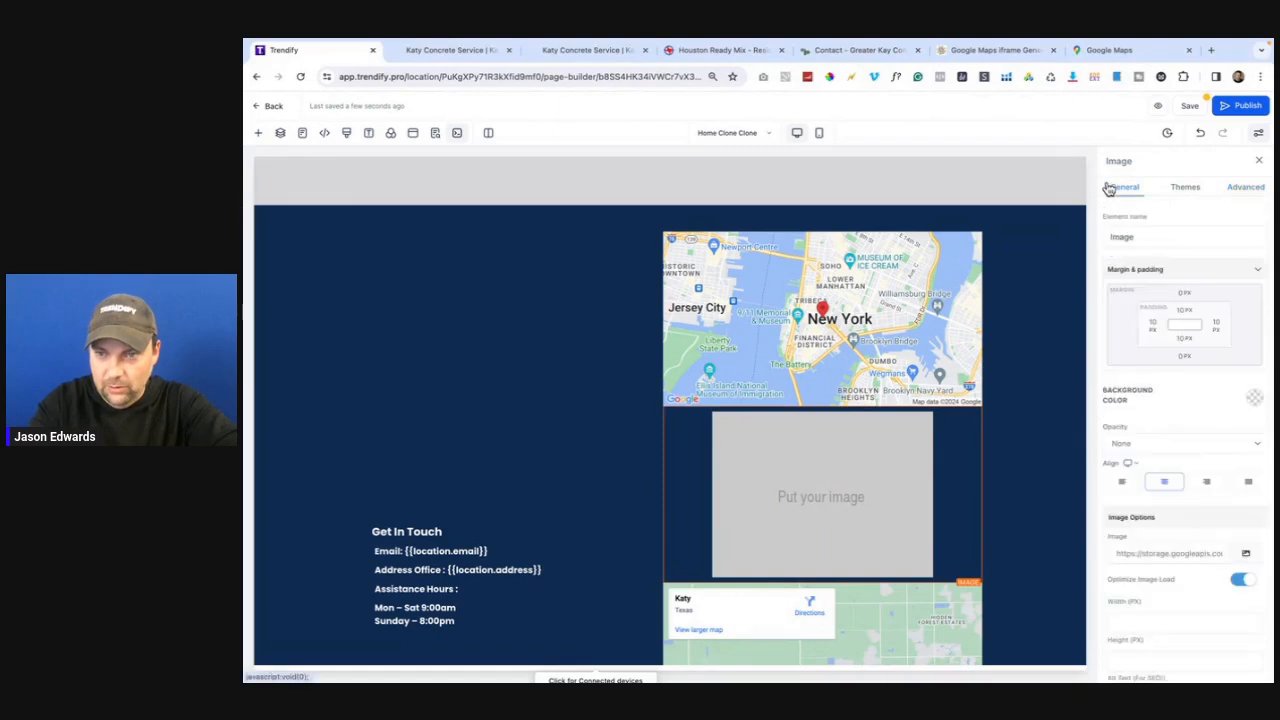
pyautogui.click(1246, 553)
pyautogui.click(1201, 511)
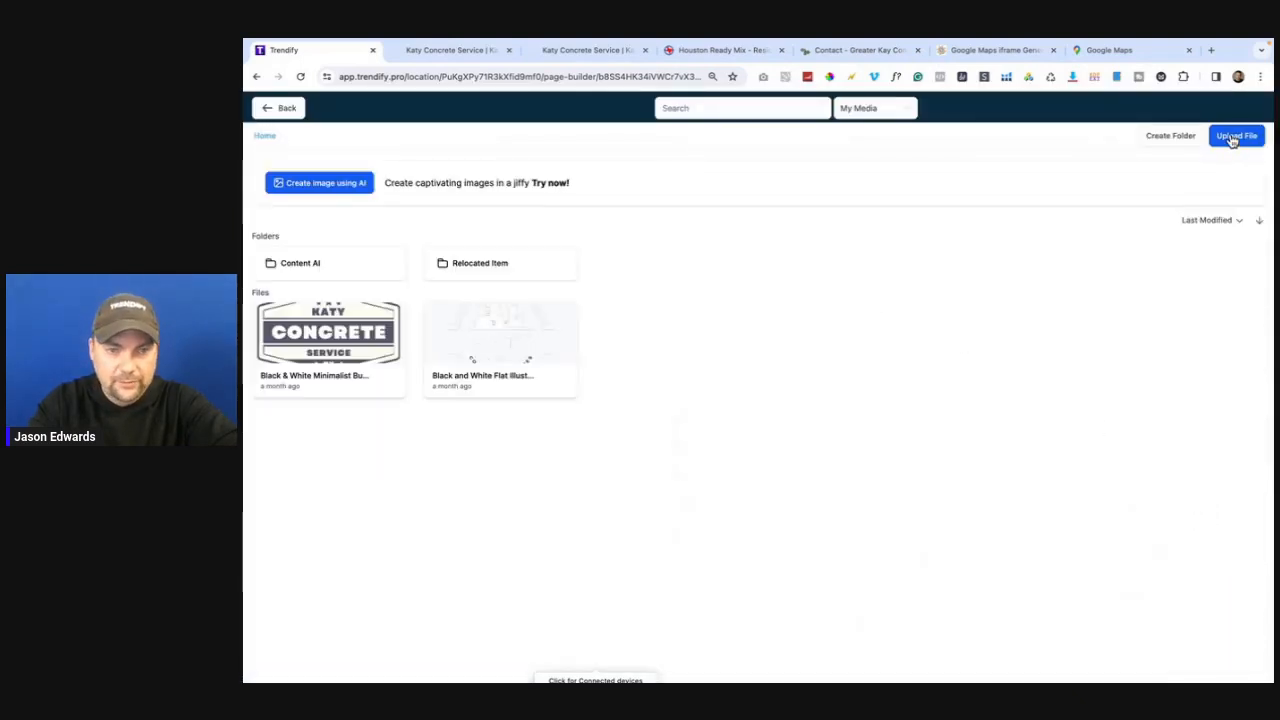
pyautogui.click(1232, 140)
pyautogui.press('Return')
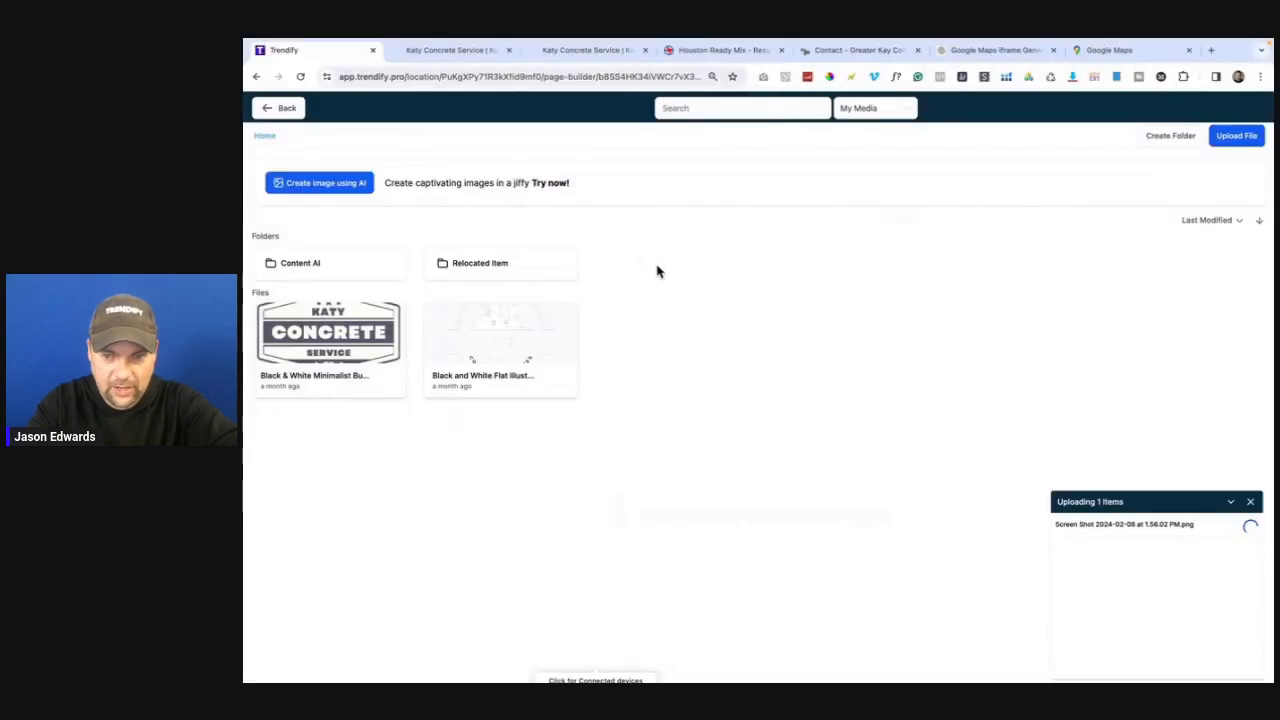
pyautogui.click(396, 313)
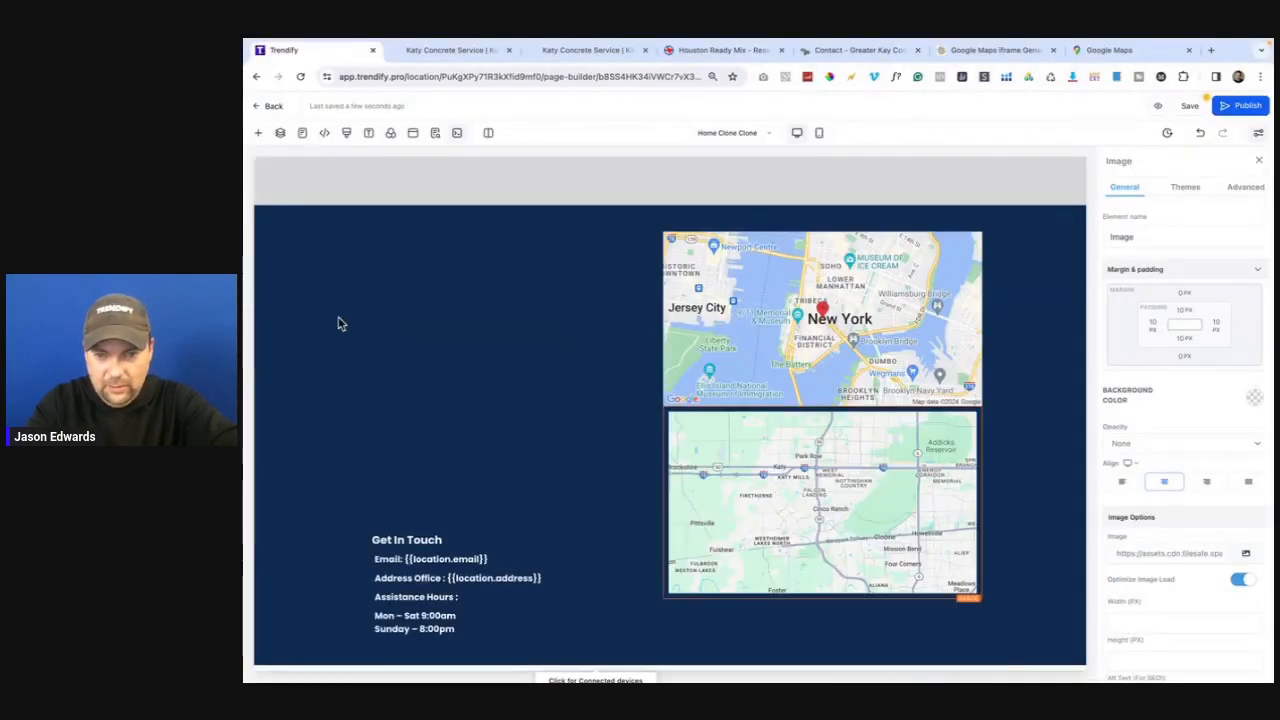
# - Compare the map screenshot with the embedded Katy map, look through the open reference and preview pages, and return to the page builder
pyautogui.scroll(-1, 785, 513)
pyautogui.scroll(-5, 785, 513)
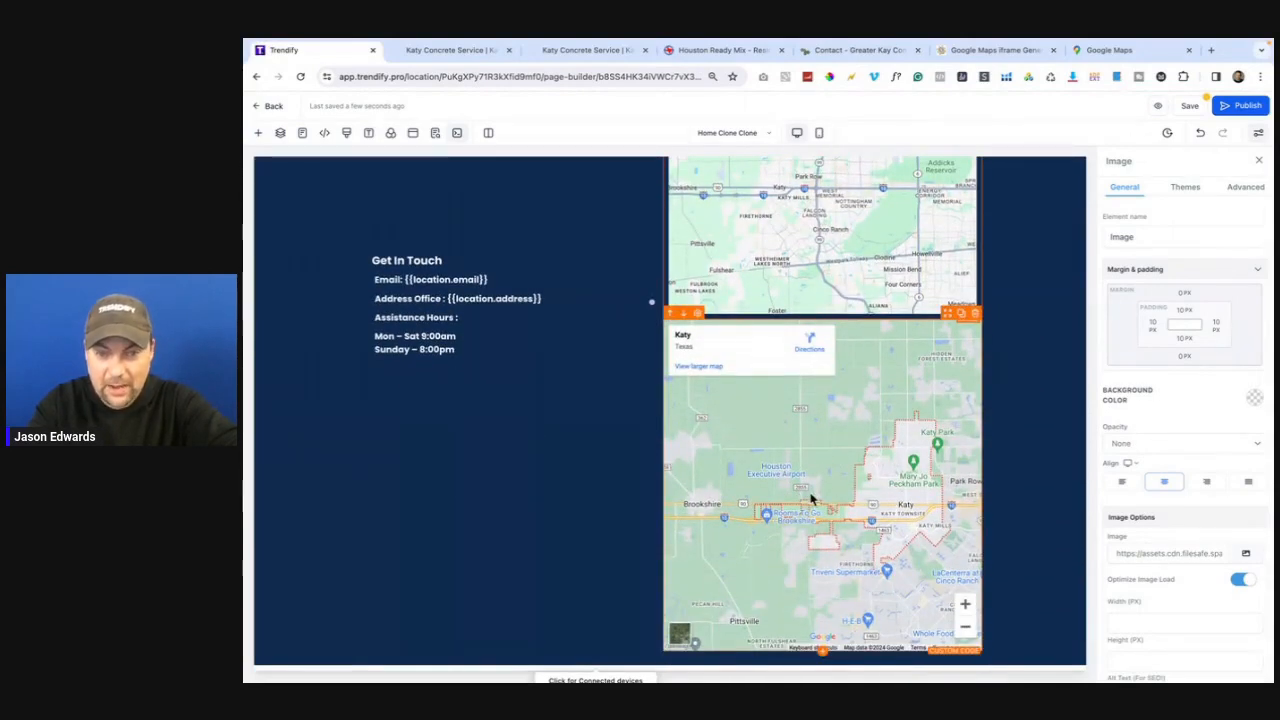
pyautogui.scroll(-1, 812, 497)
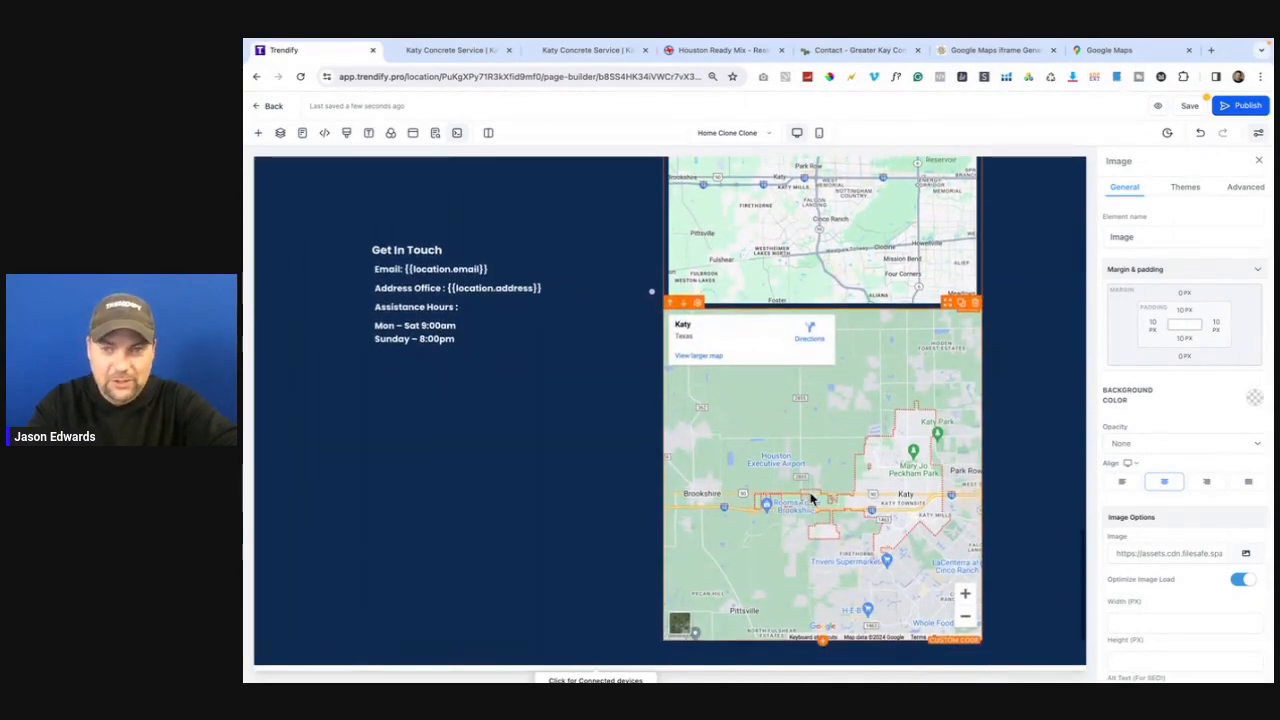
pyautogui.click(963, 51)
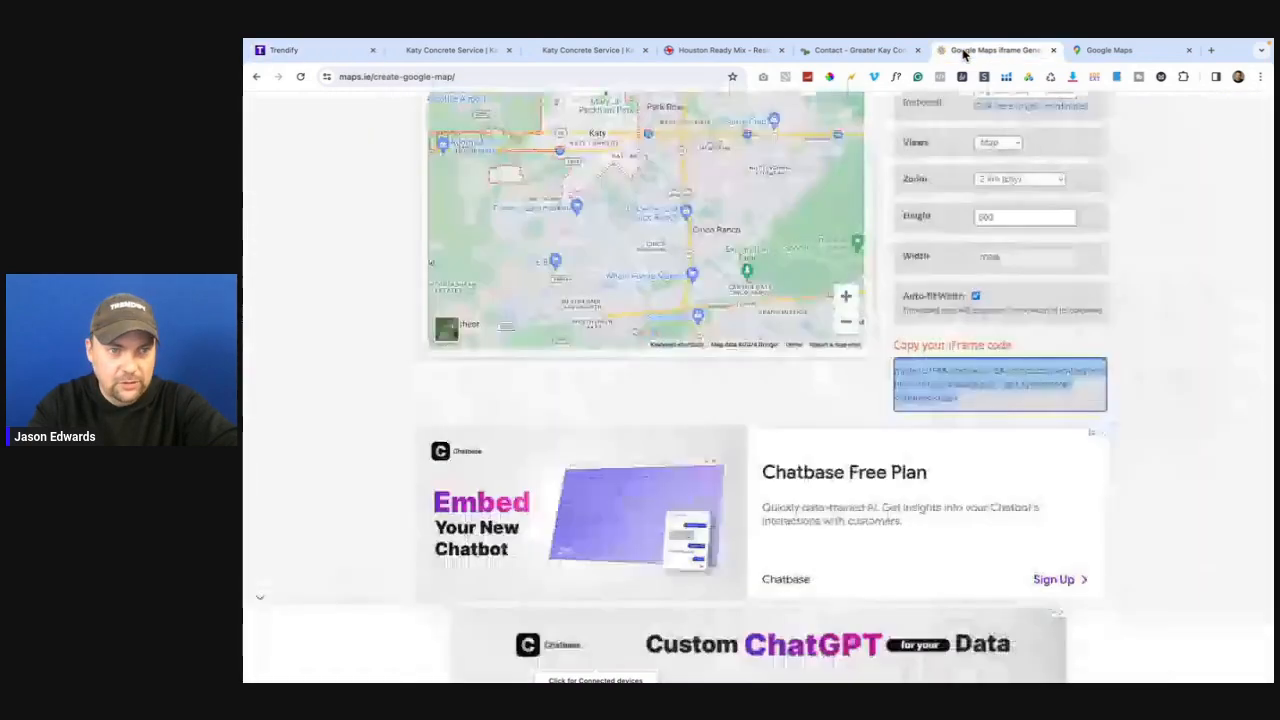
pyautogui.click(845, 51)
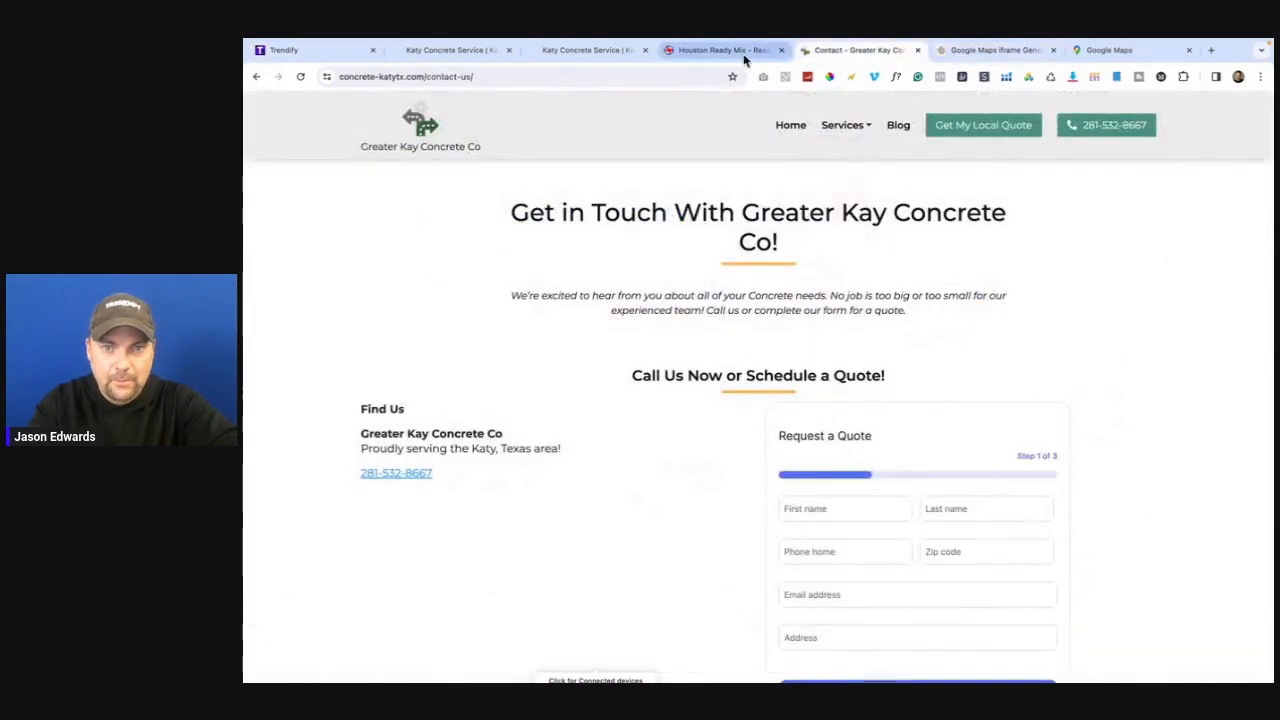
pyautogui.click(730, 50)
pyautogui.click(585, 50)
pyautogui.click(455, 50)
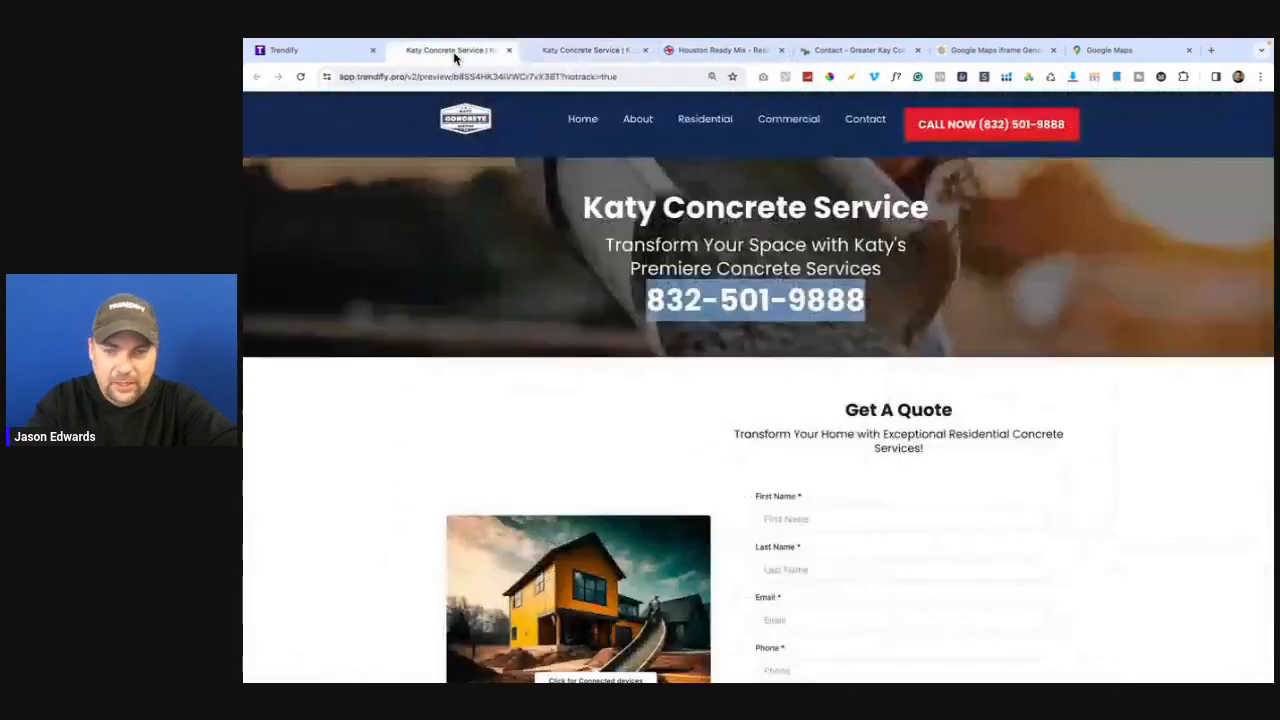
pyautogui.click(312, 46)
# - Find the map element in the element library and add it directly below the New York map
pyautogui.scroll(4, 880, 400)
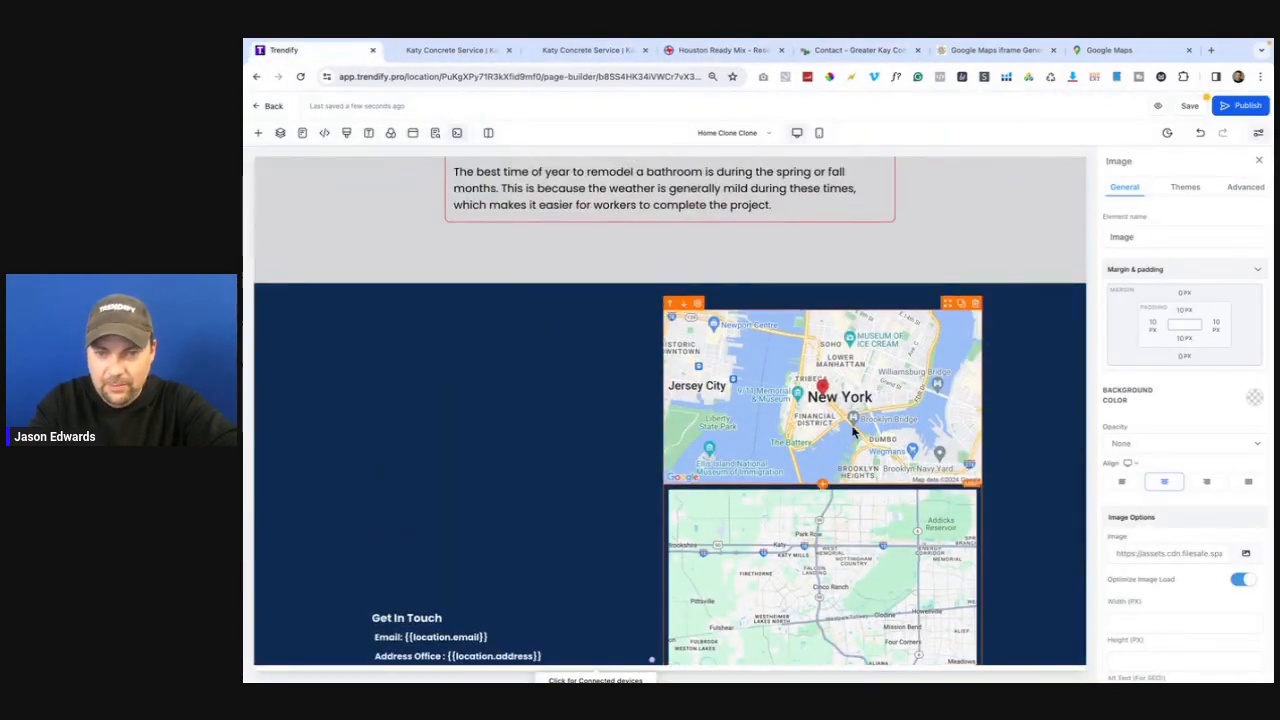
pyautogui.click(823, 487)
pyautogui.click(403, 196)
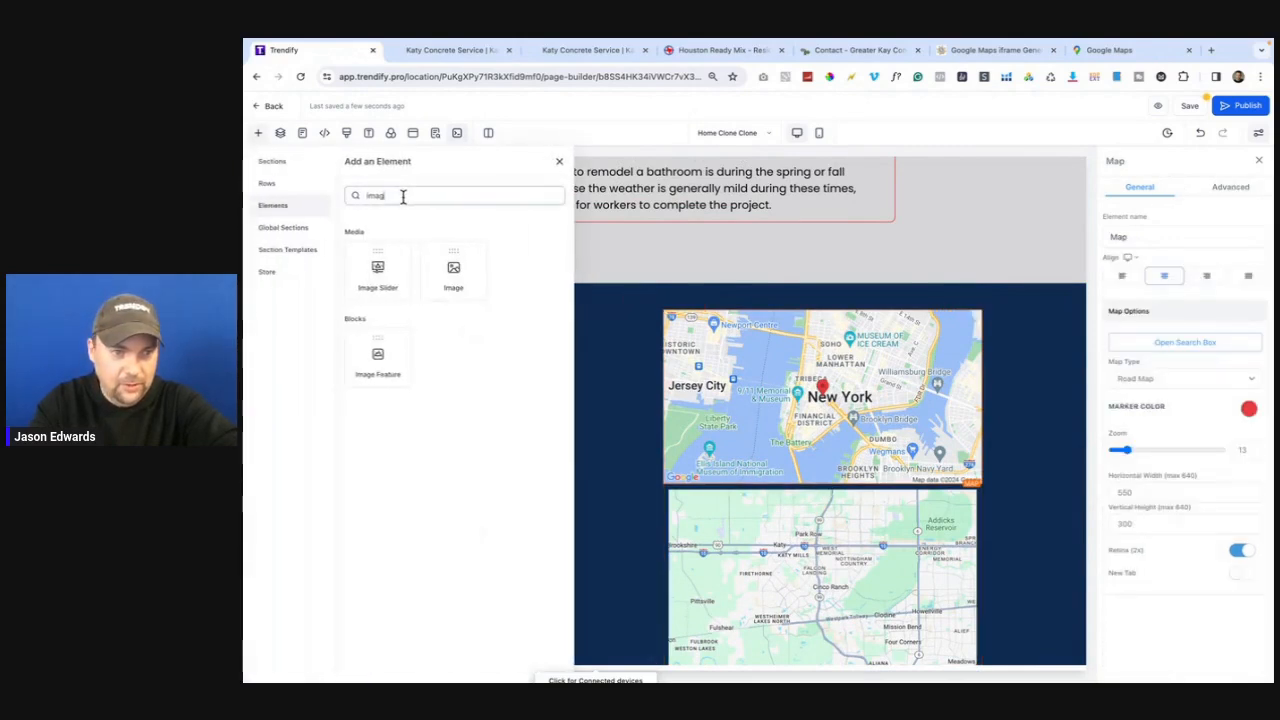
pyautogui.press('BackSpace')
pyautogui.write('map')
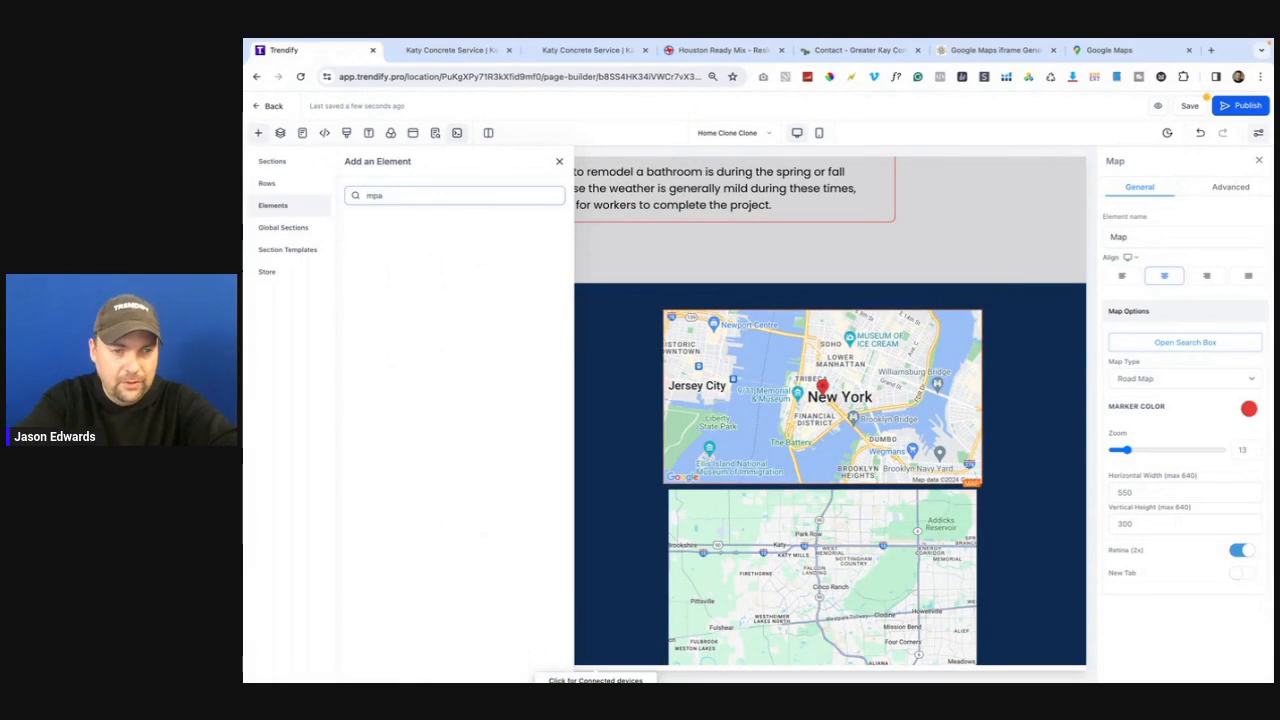
pyautogui.click(377, 275)
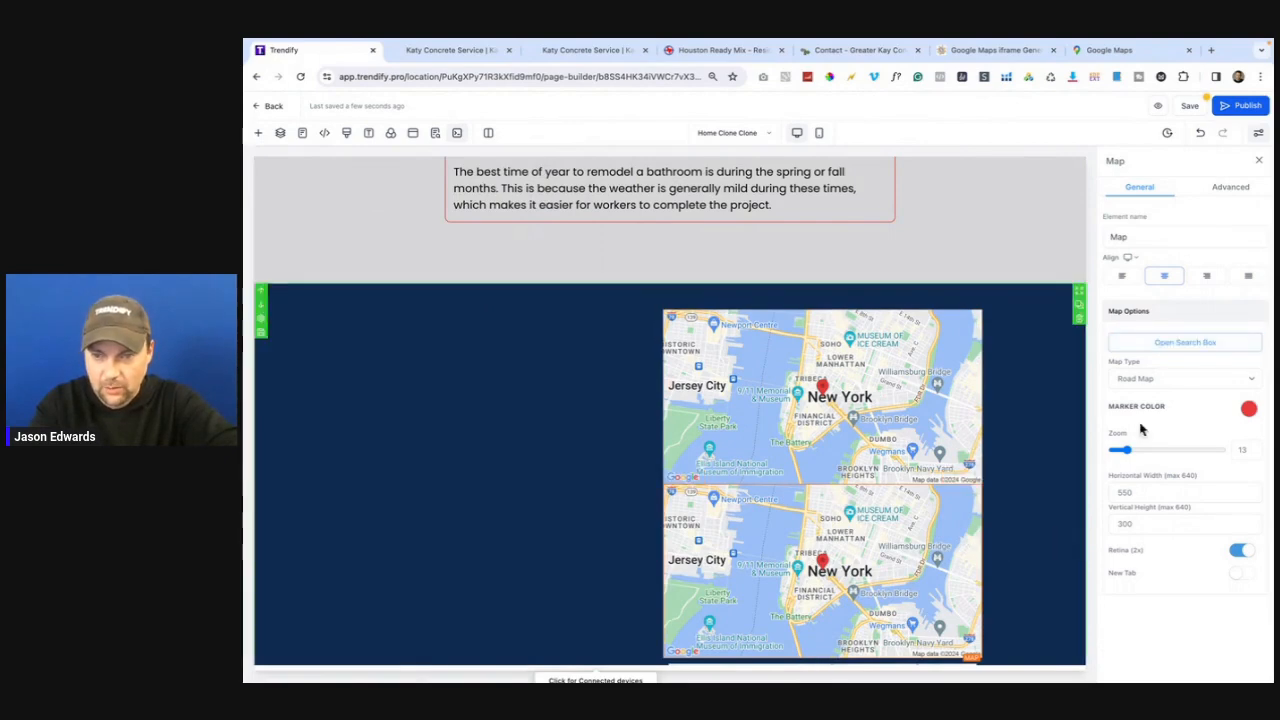
# - Set the new map element's location to Katy, TX, USA and save it
pyautogui.click(1171, 344)
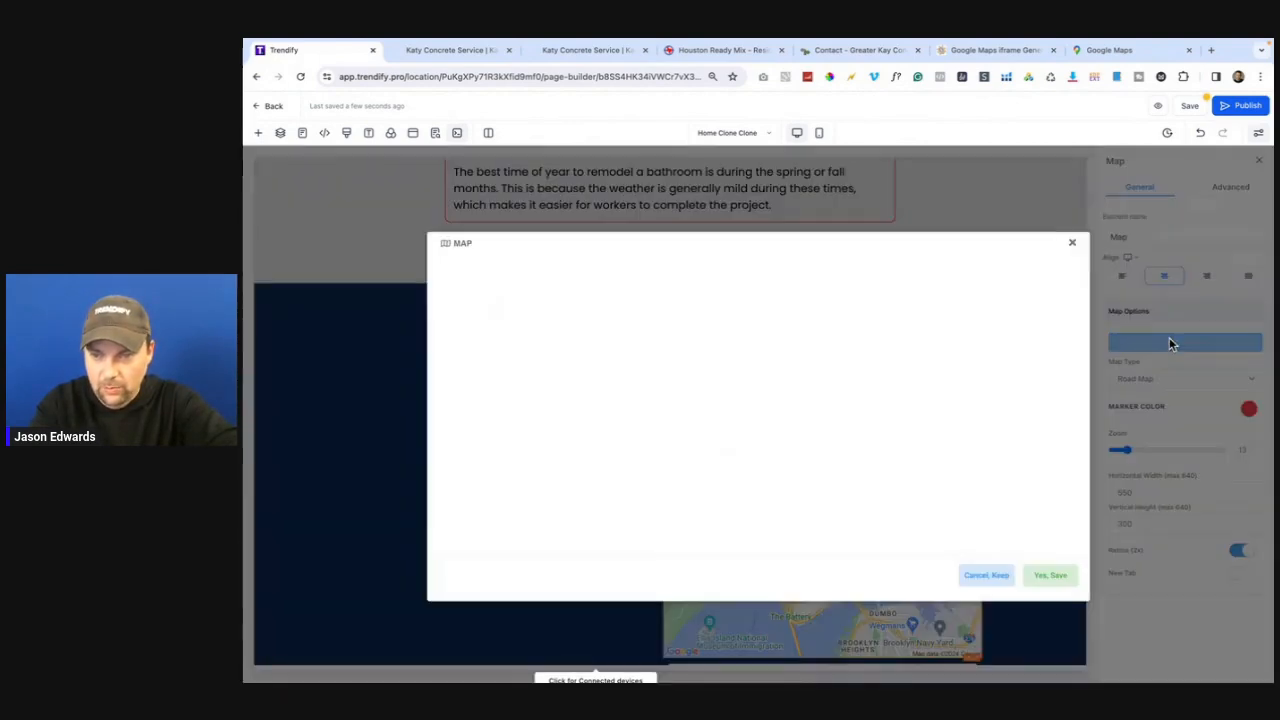
pyautogui.click(648, 280)
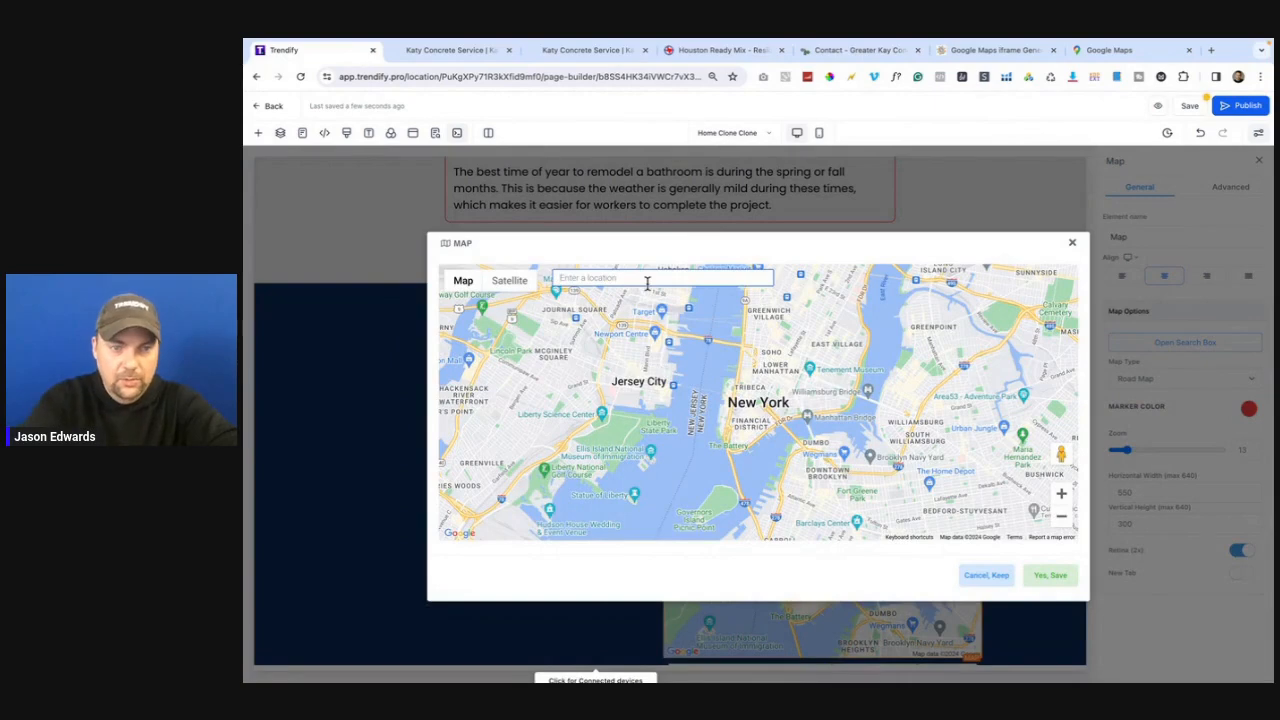
pyautogui.write('katy')
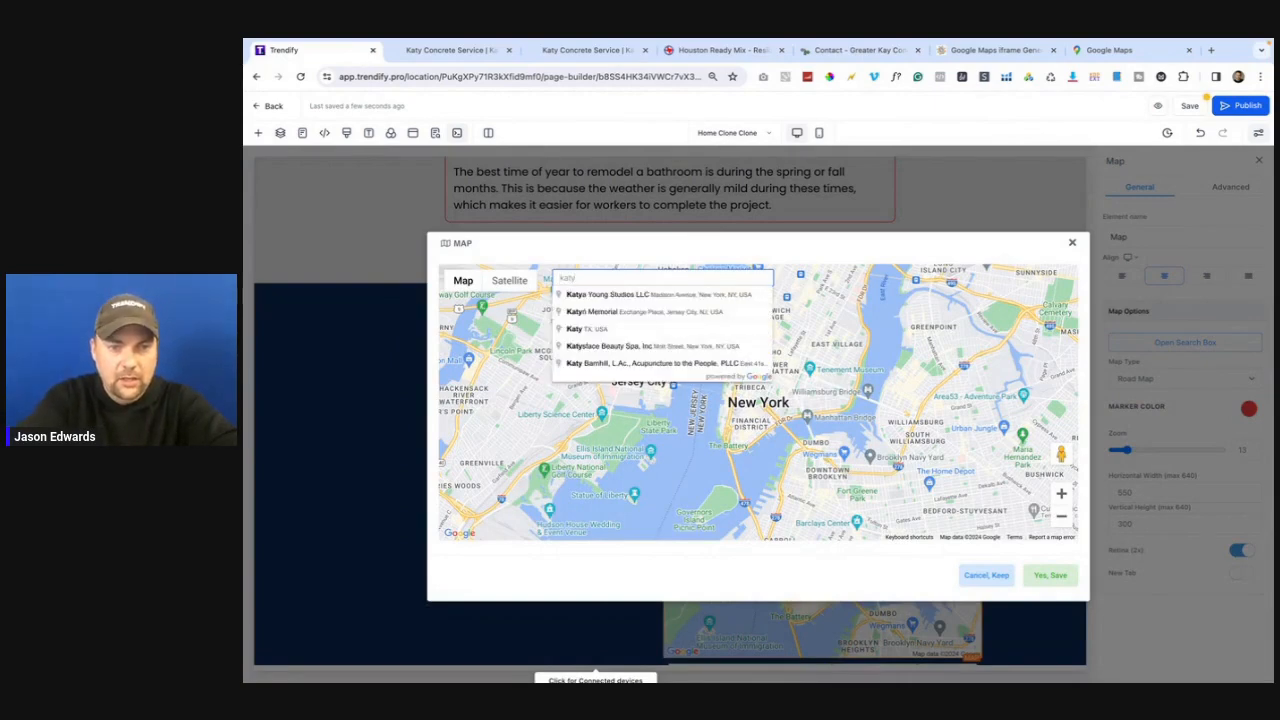
pyautogui.click(623, 334)
pyautogui.click(1052, 575)
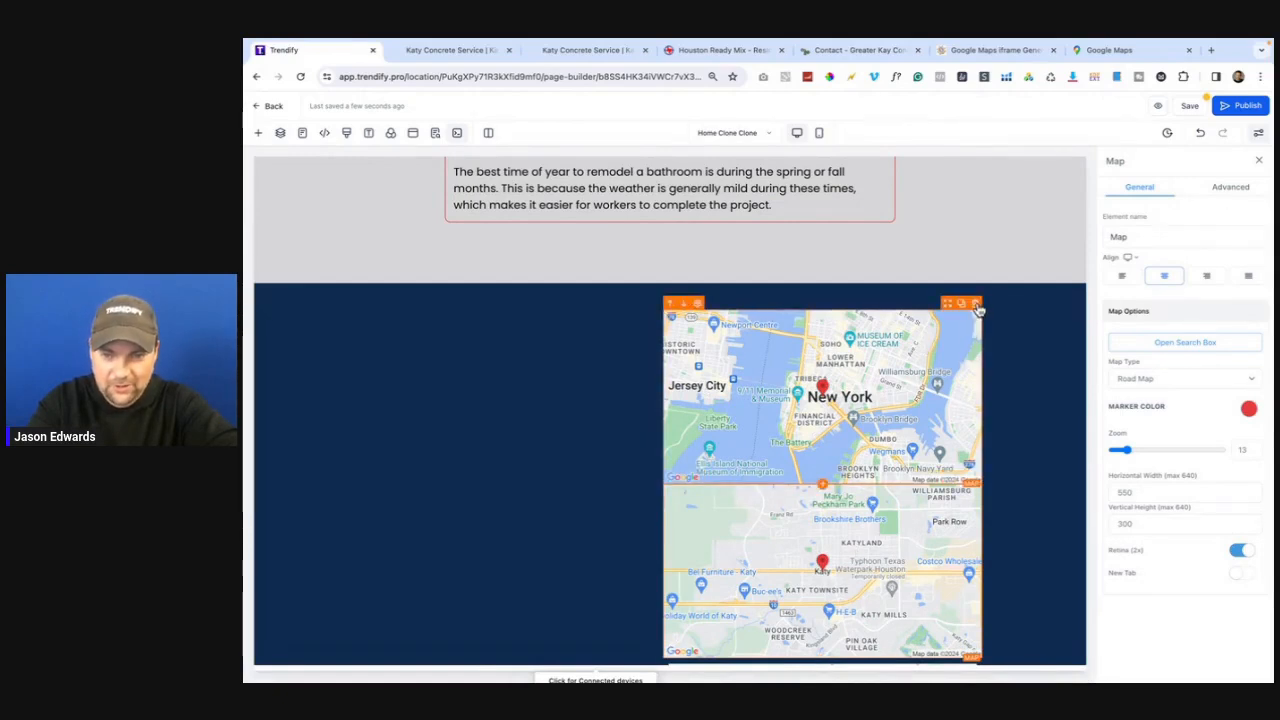
# - Delete the New York map, the map screenshot and the custom-code map, keeping only the new Katy map element
pyautogui.click(976, 304)
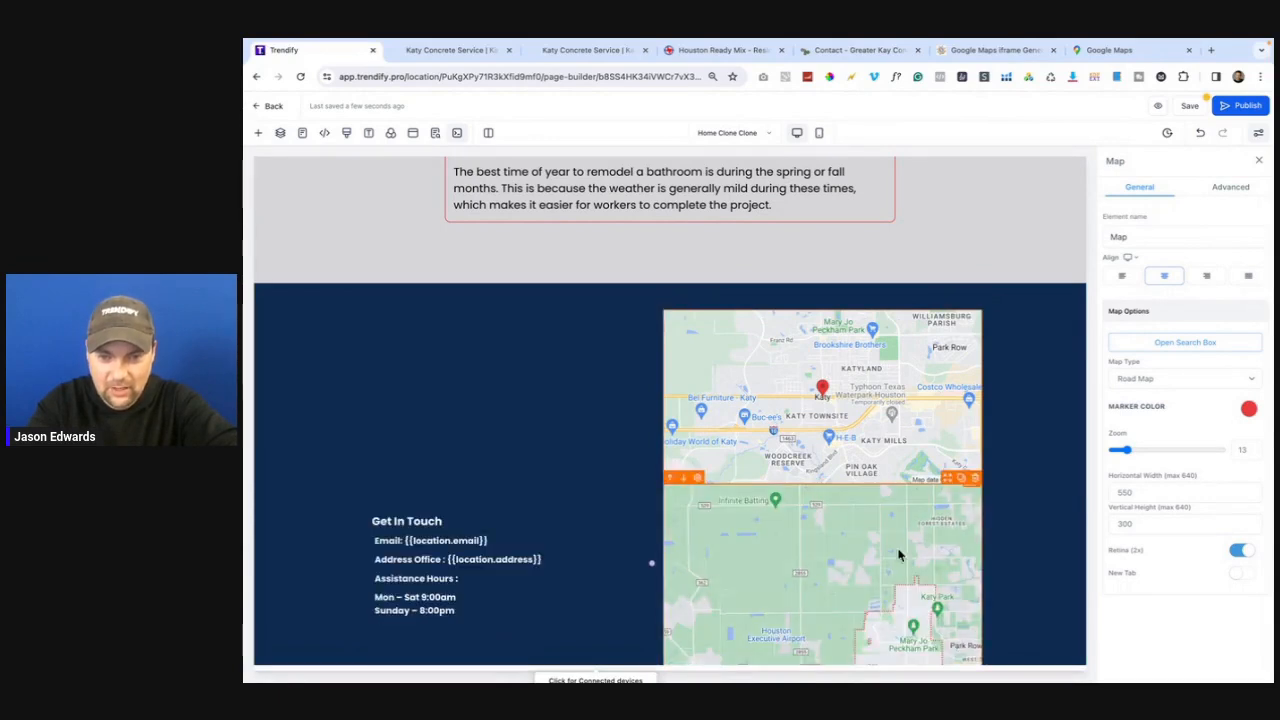
pyautogui.click(975, 481)
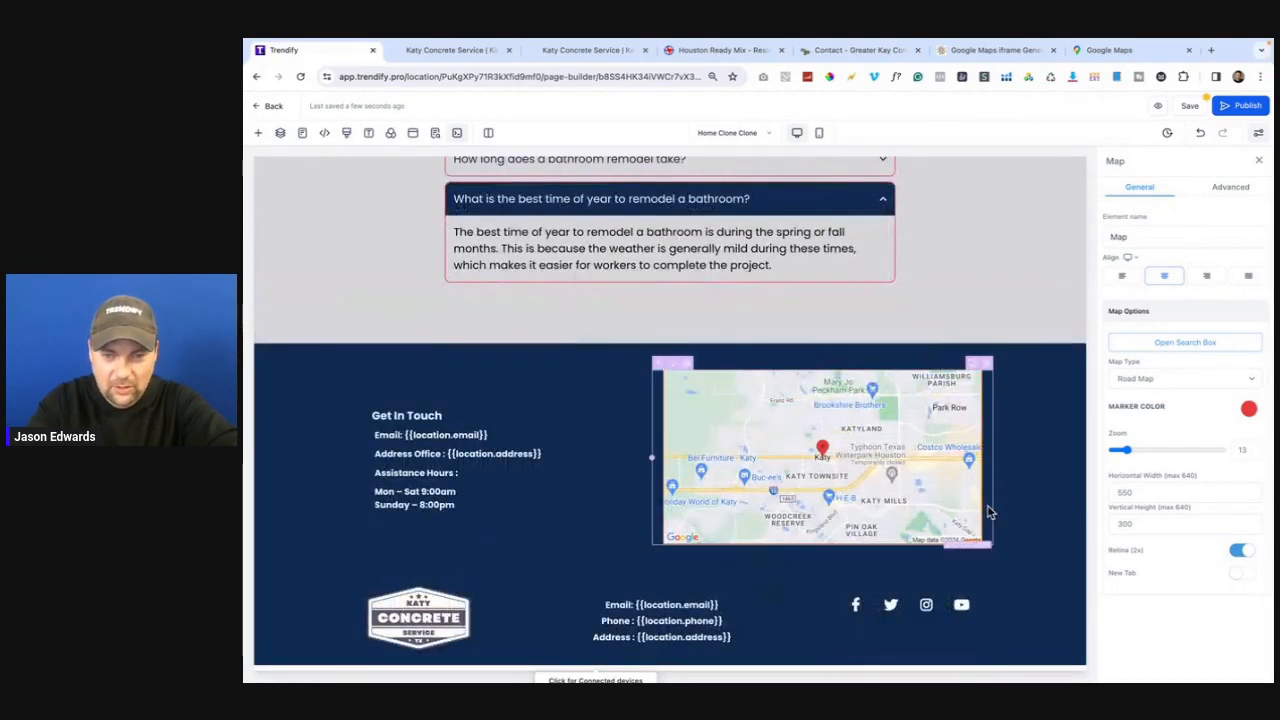
# - Review the page from the footer map up to the hero and back down through the residential and services sections
pyautogui.click(772, 462)
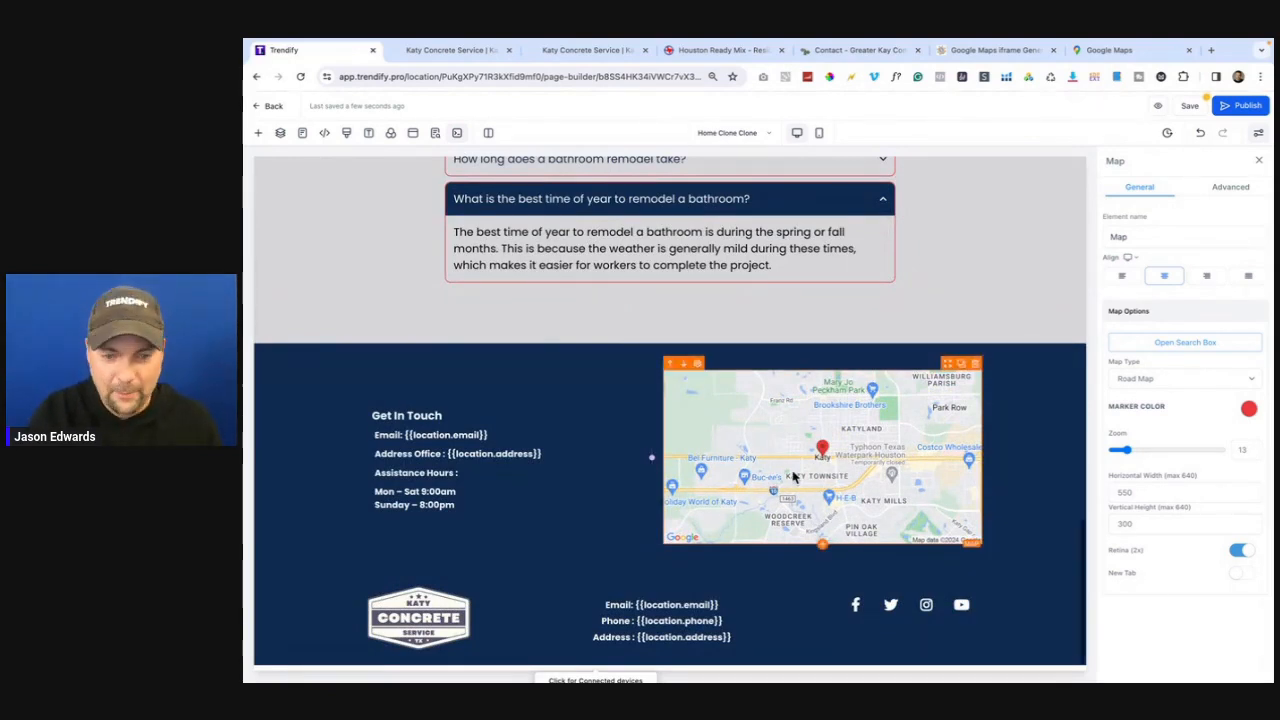
pyautogui.scroll(8, 792, 477)
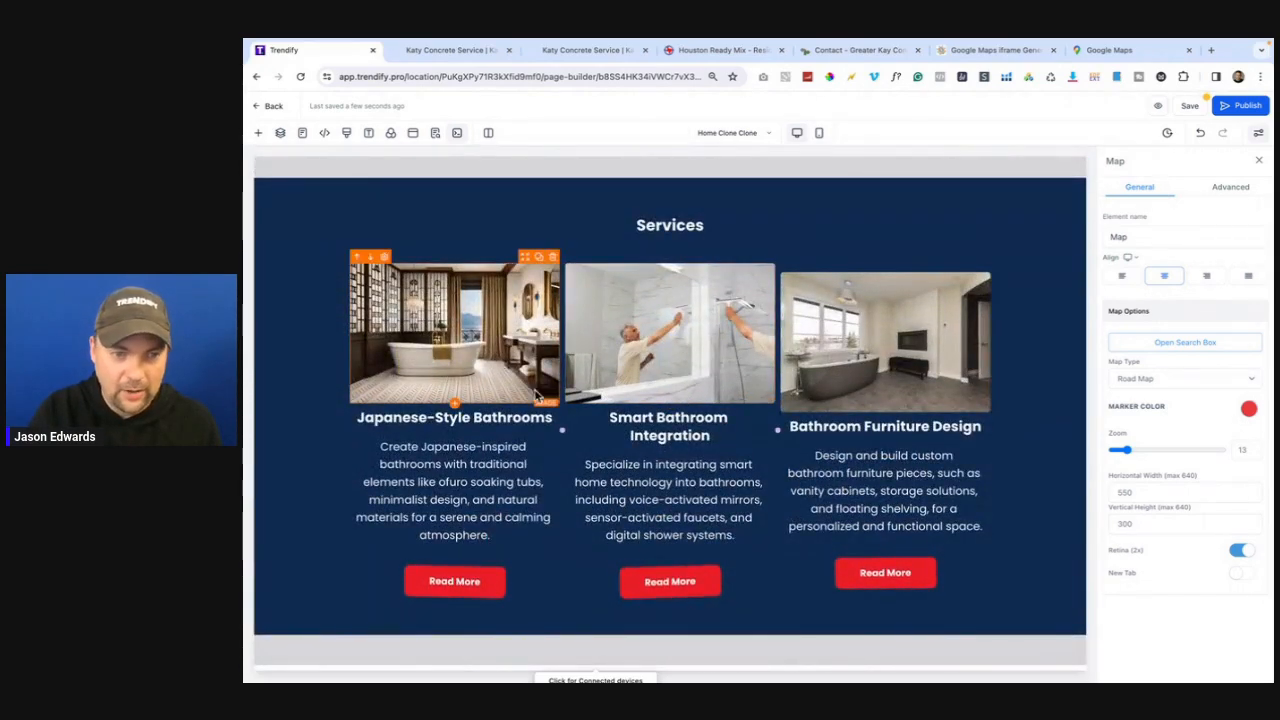
pyautogui.scroll(6, 565, 403)
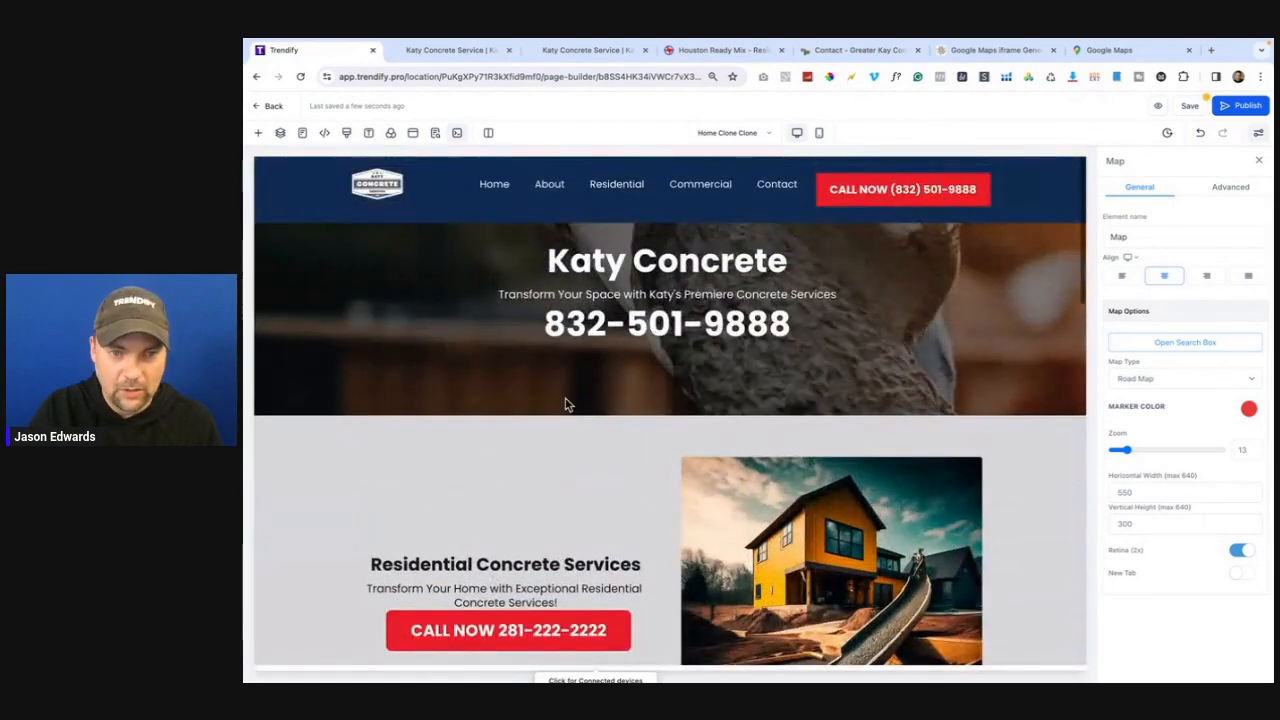
pyautogui.scroll(-4, 565, 404)
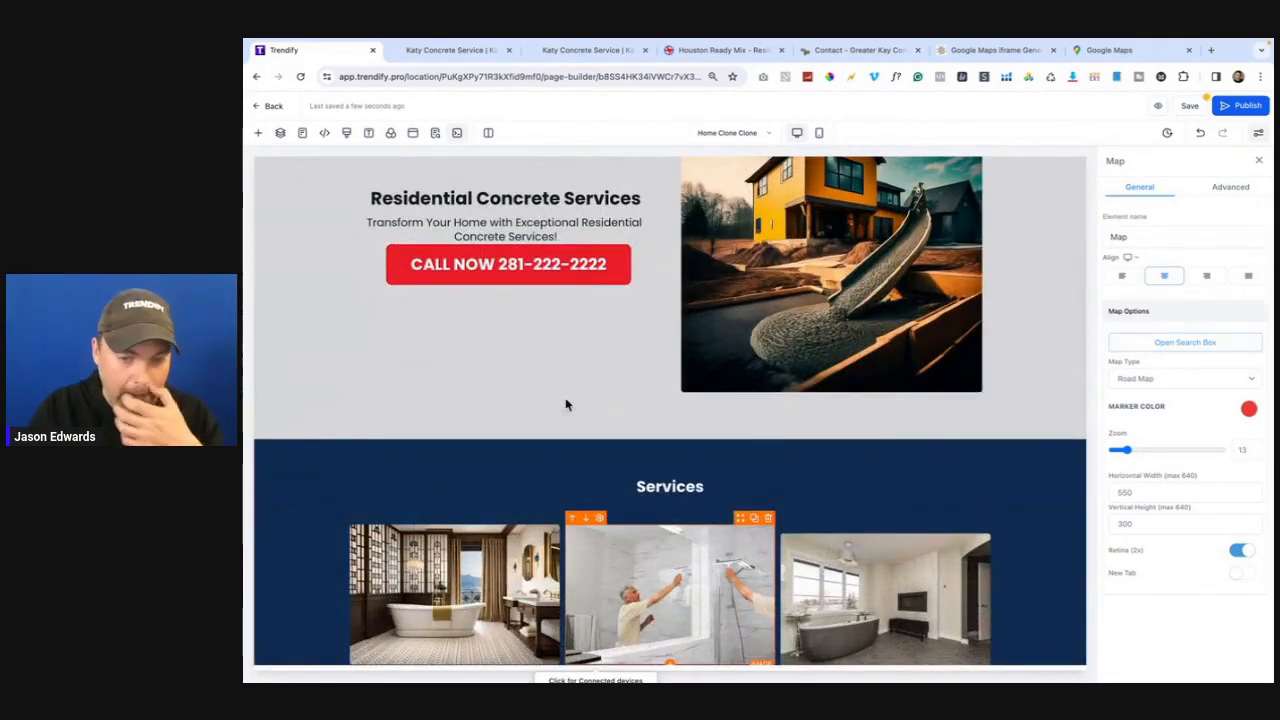
pyautogui.scroll(-3, 603, 463)
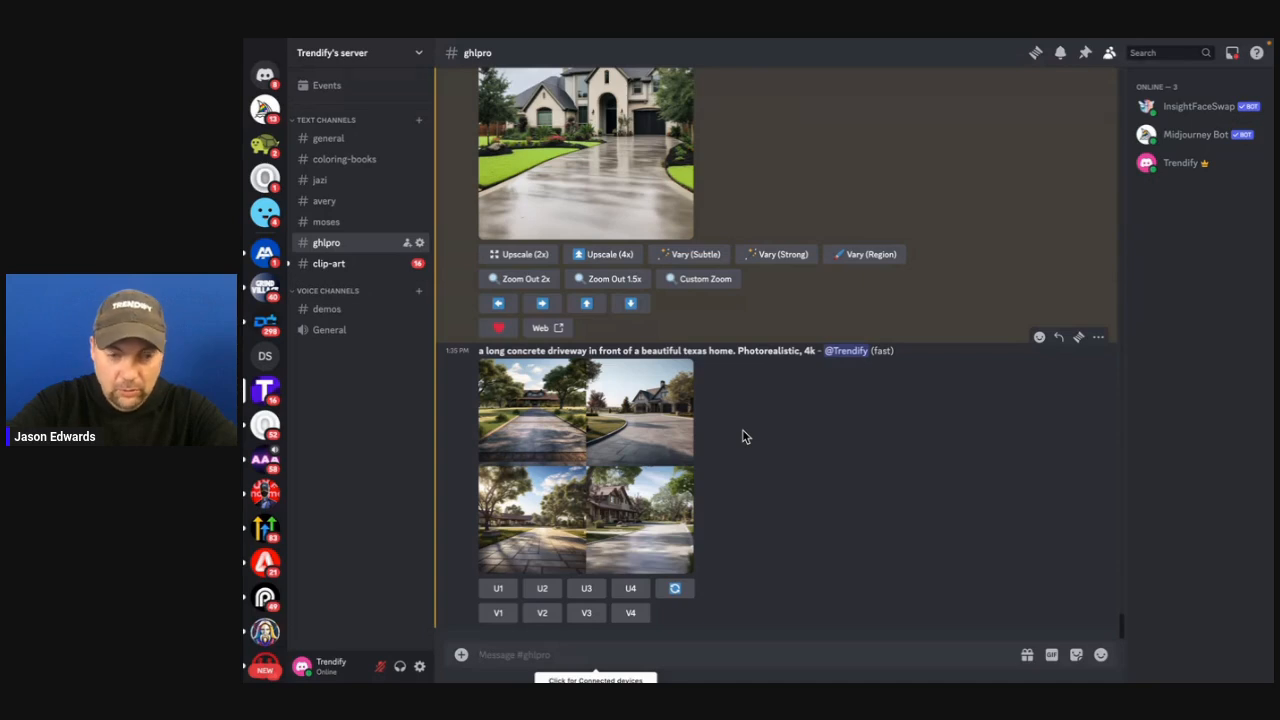
# - Generate Midjourney images with /imagine and the prompt "a long concrete driveway in front of a beautiful texas home. Photorealistic, 4k"
pyautogui.write('/')
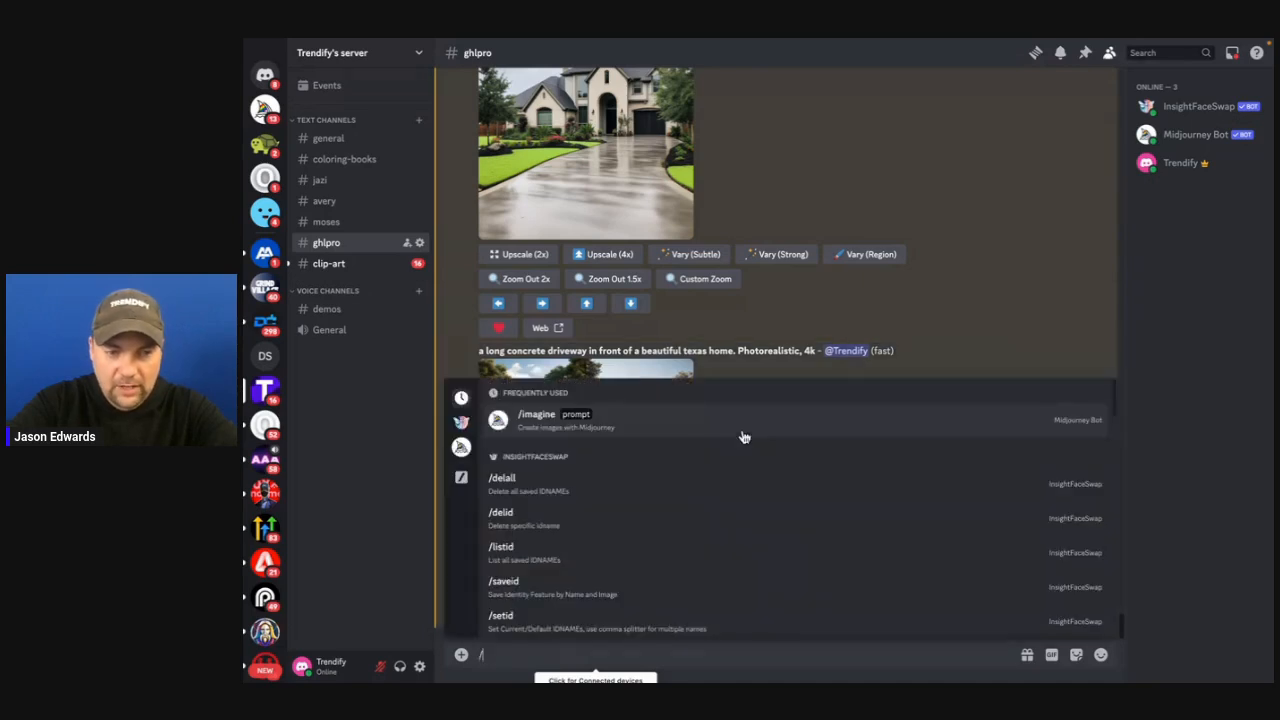
pyautogui.write('imagine')
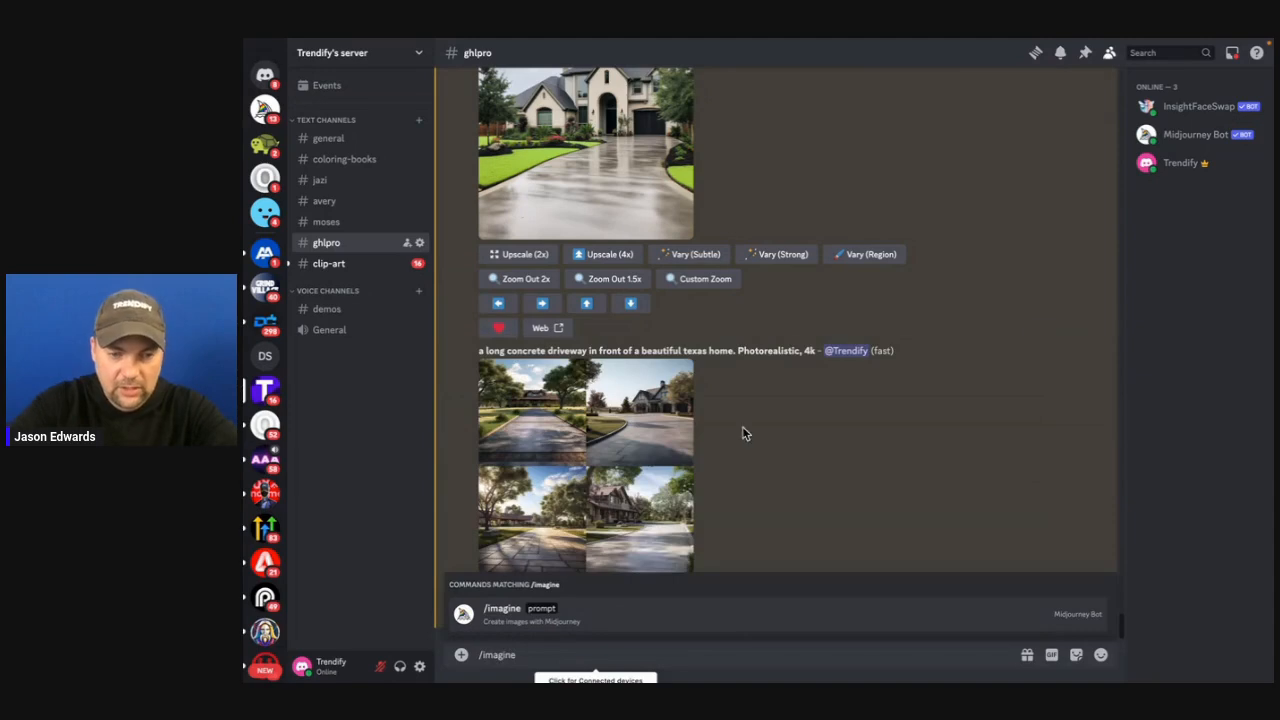
pyautogui.click(523, 611)
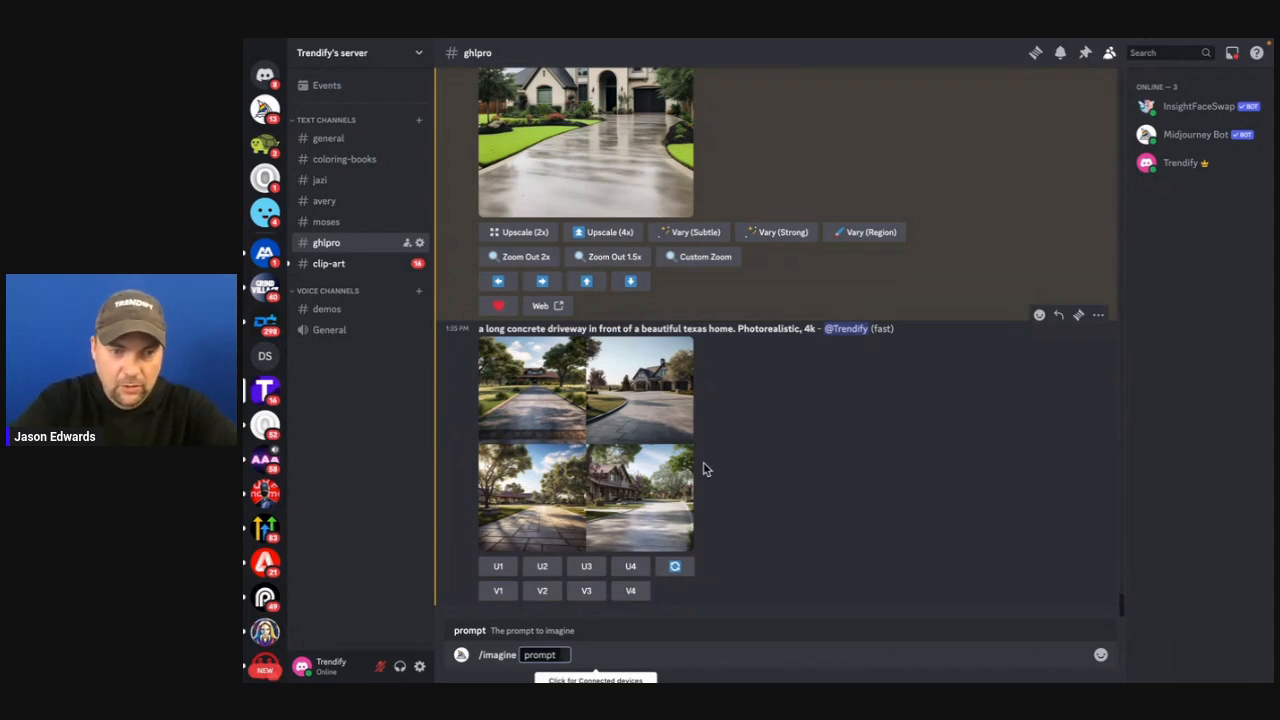
pyautogui.write('a long concr')
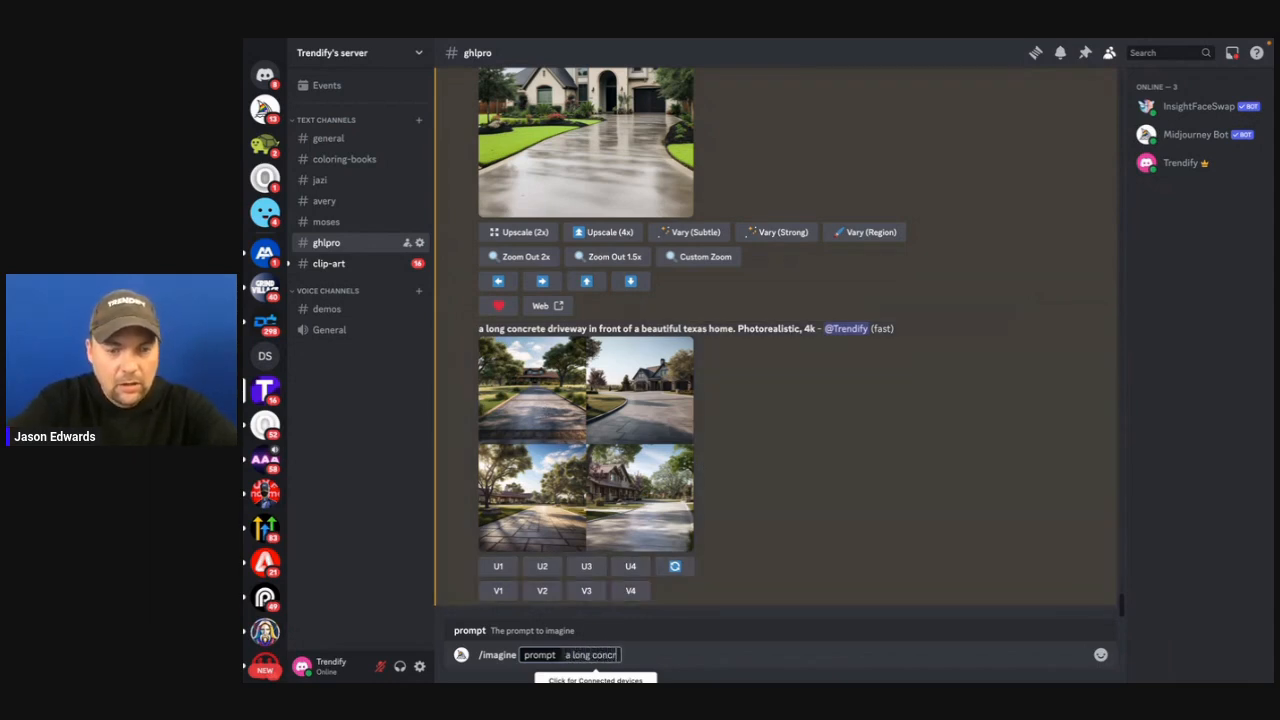
pyautogui.write('ete drivew')
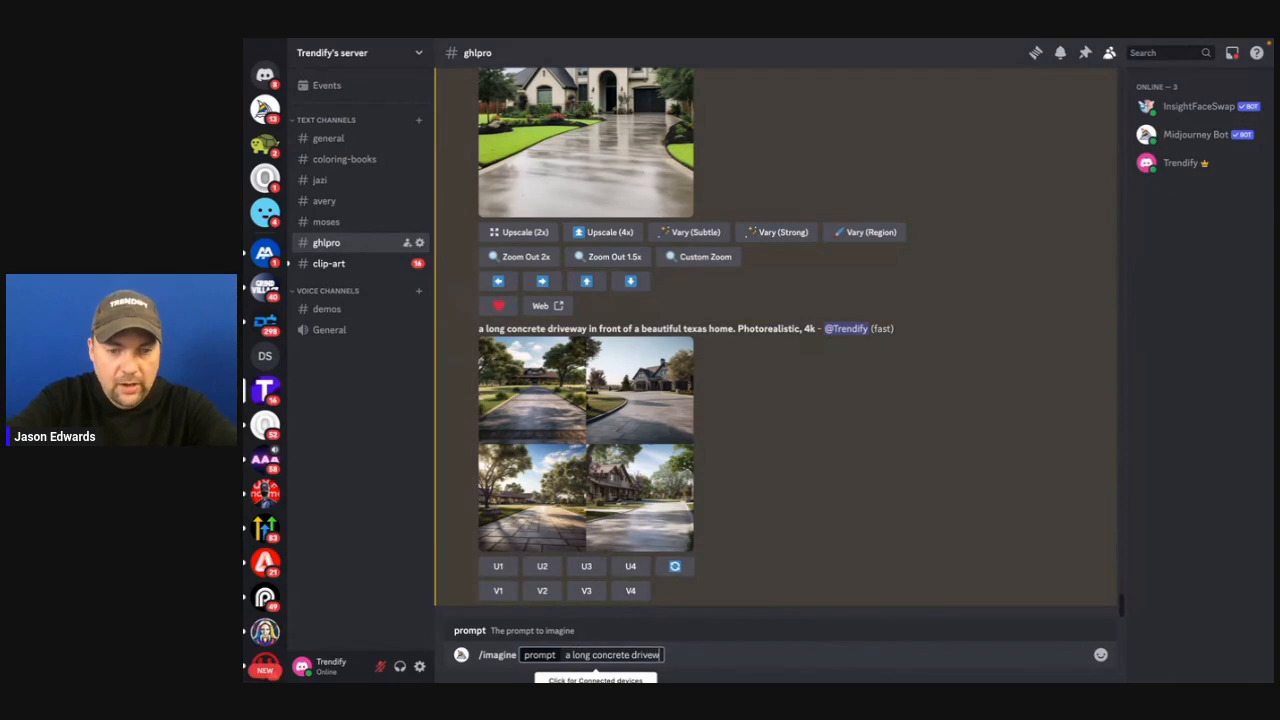
pyautogui.write('ay in front of')
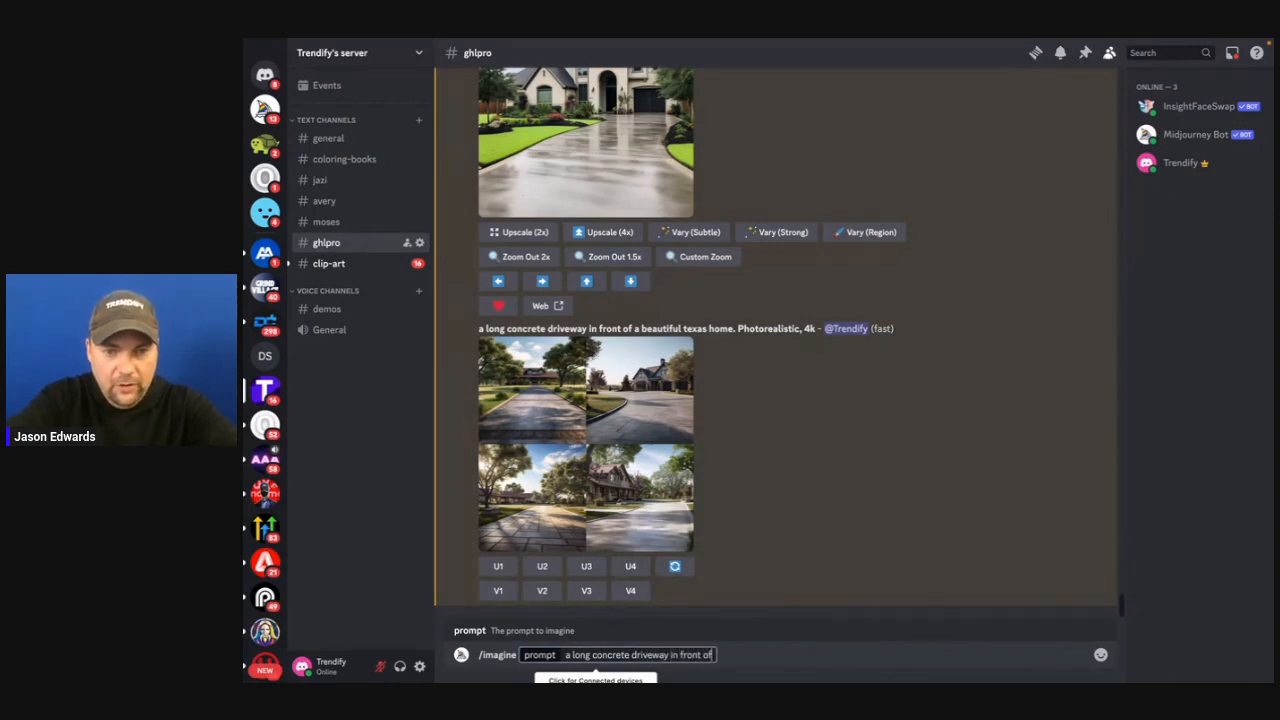
pyautogui.write(' a beautiful texas home. Photorea')
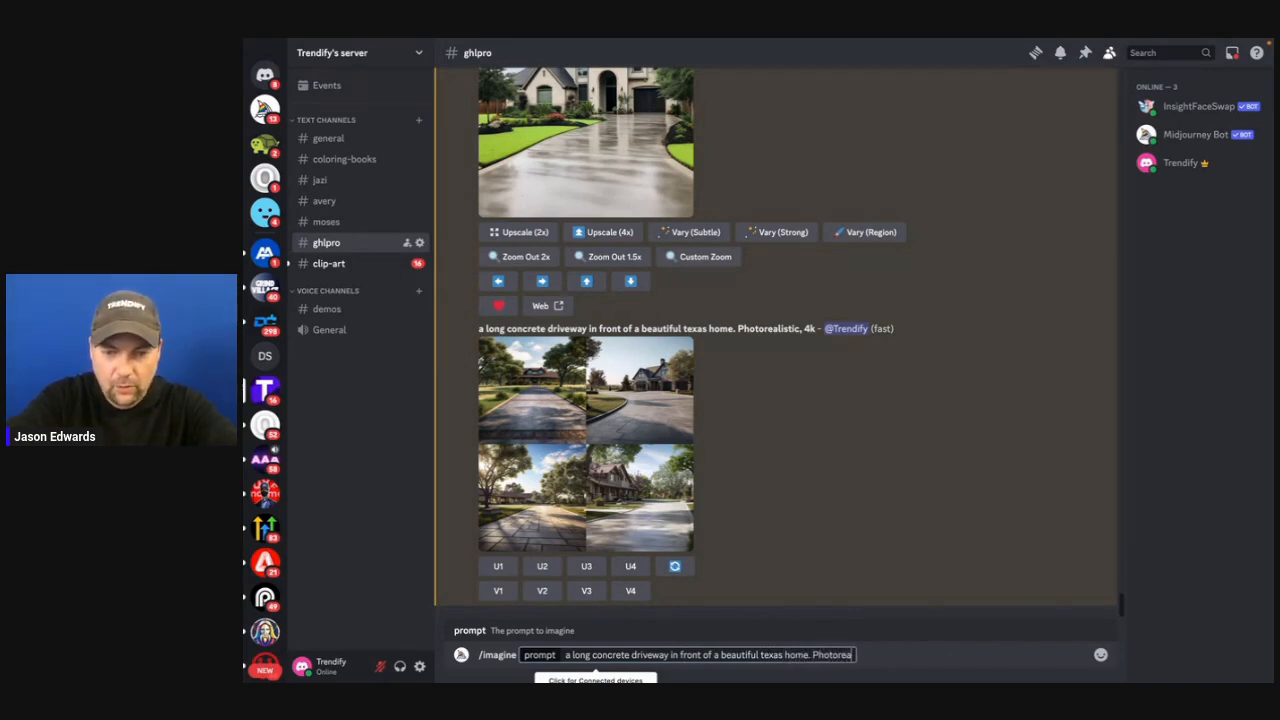
pyautogui.write('listic, 4k')
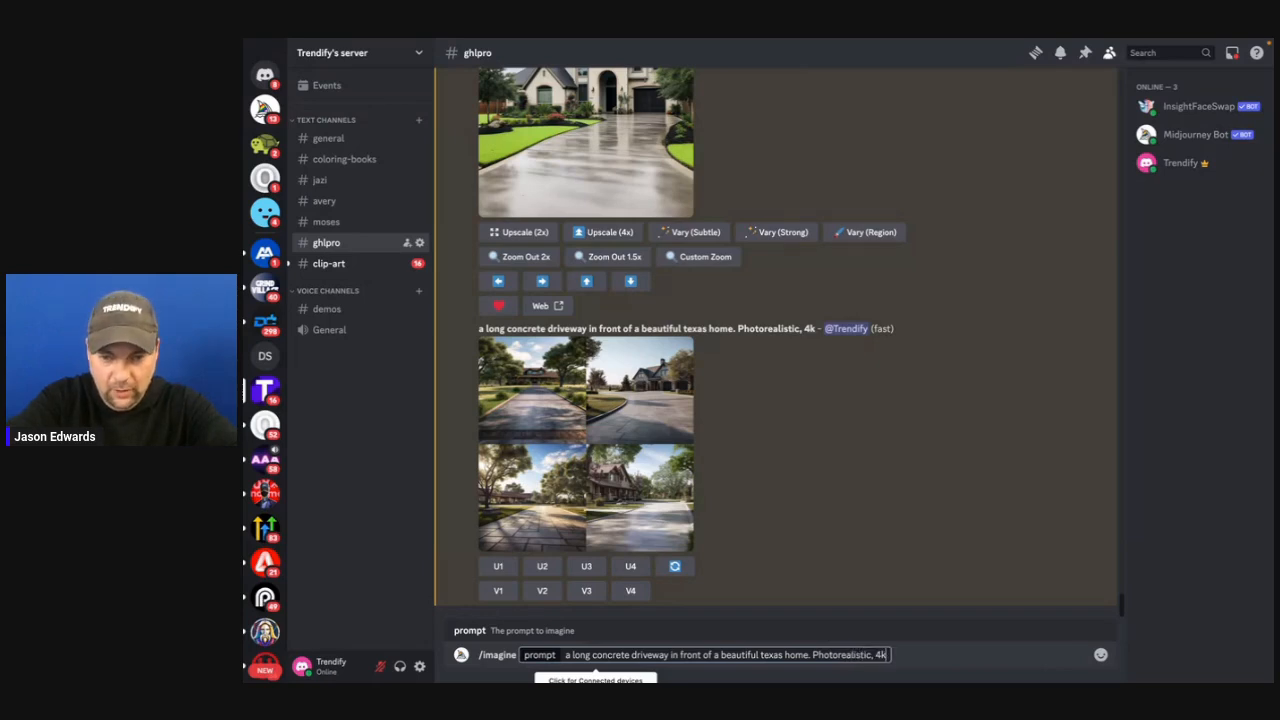
pyautogui.press('Return')
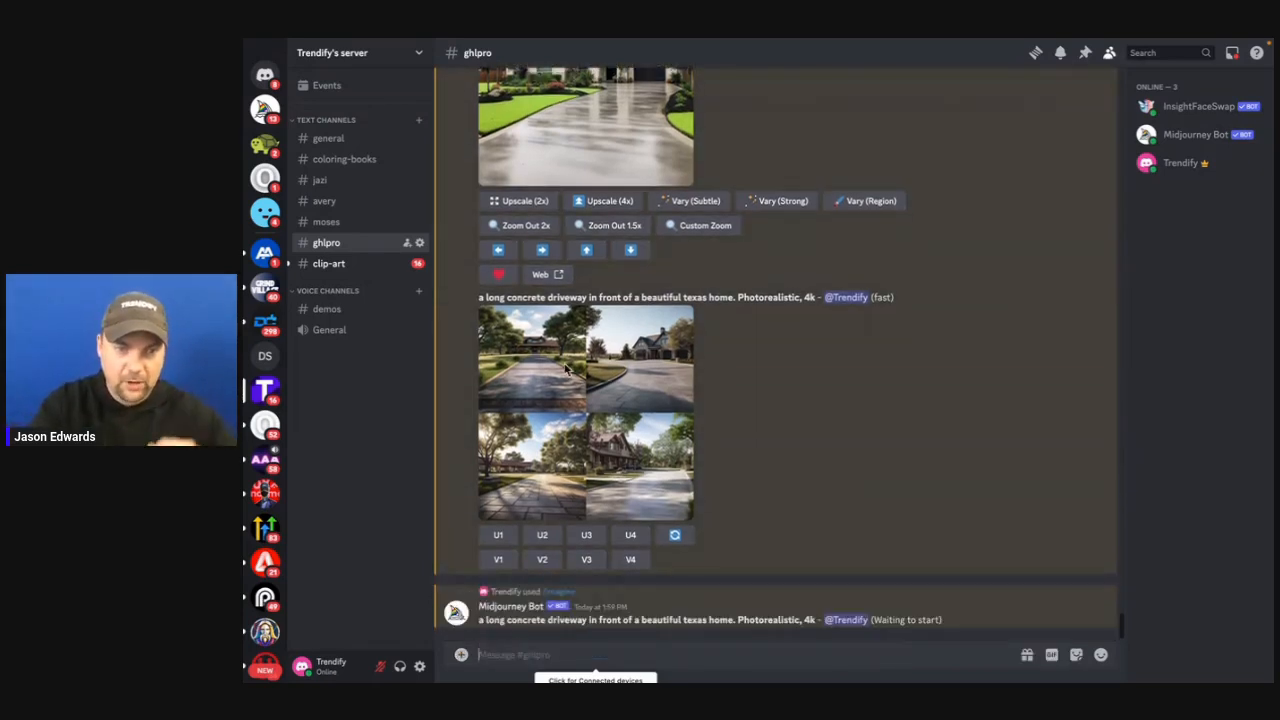
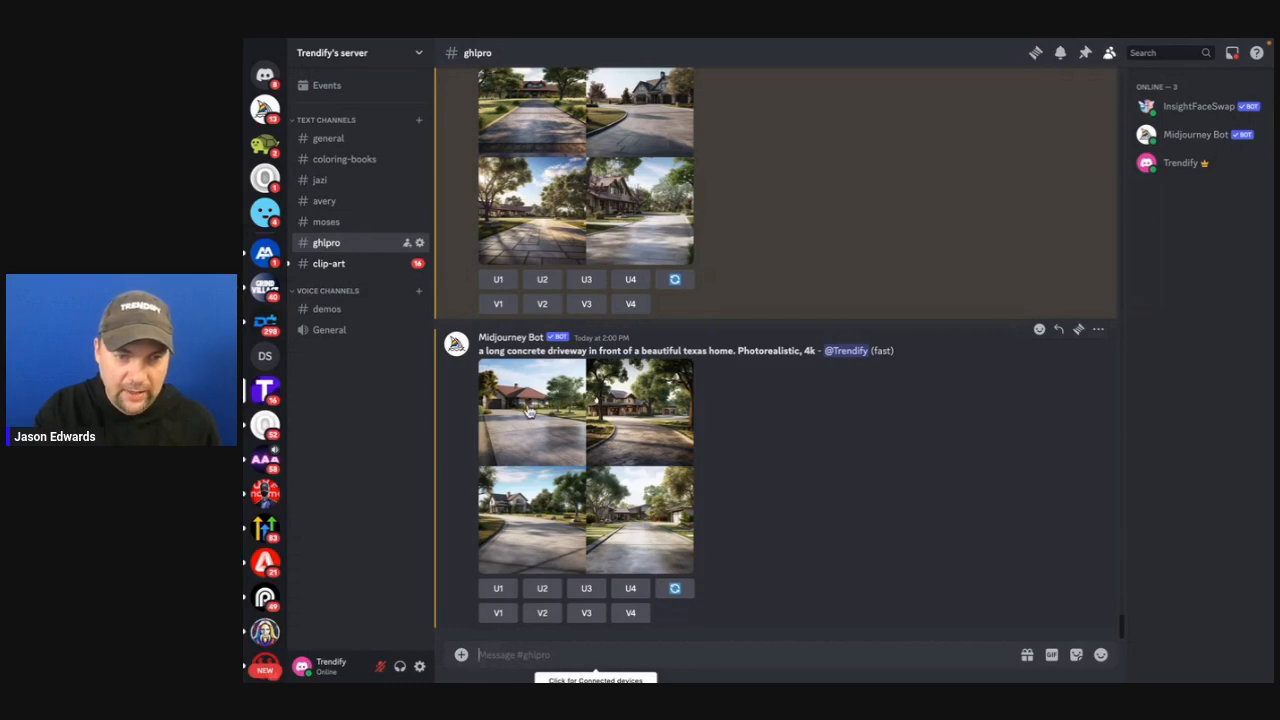
# - Upscale the first driveway image of the new set and inspect it at full size in the browser
pyautogui.click(498, 591)
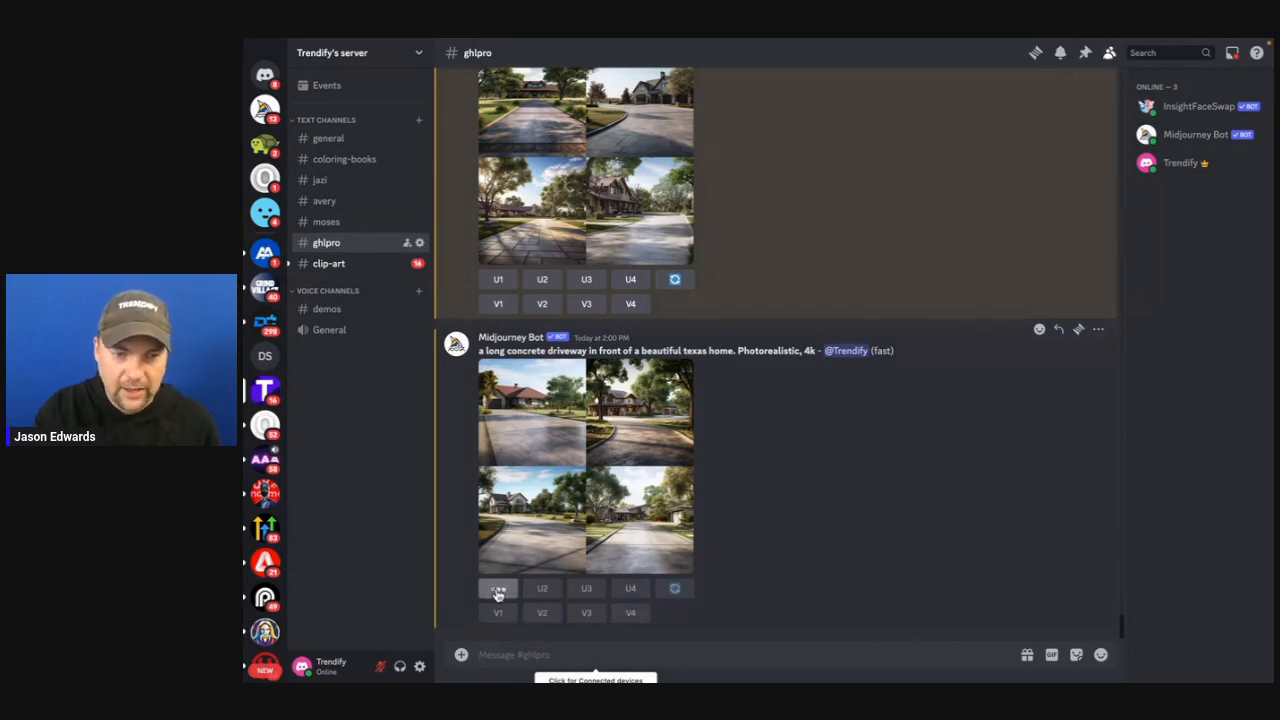
pyautogui.click(603, 428)
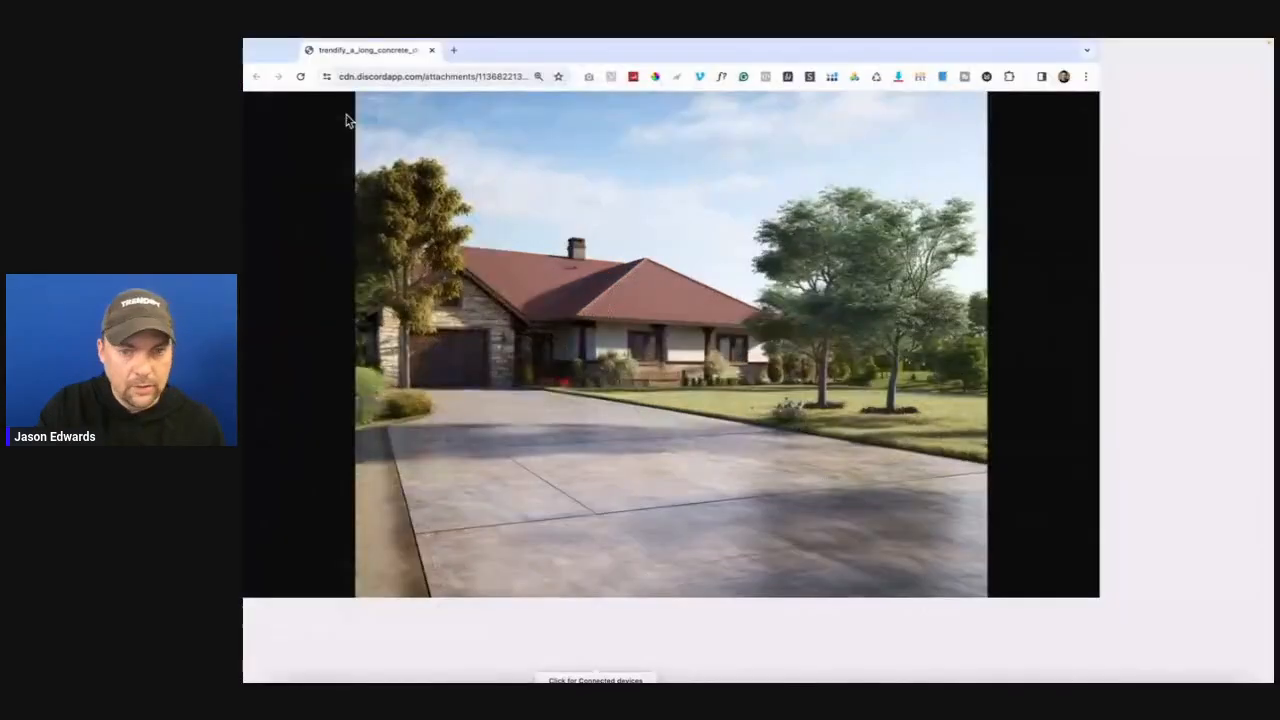
pyautogui.click(285, 50)
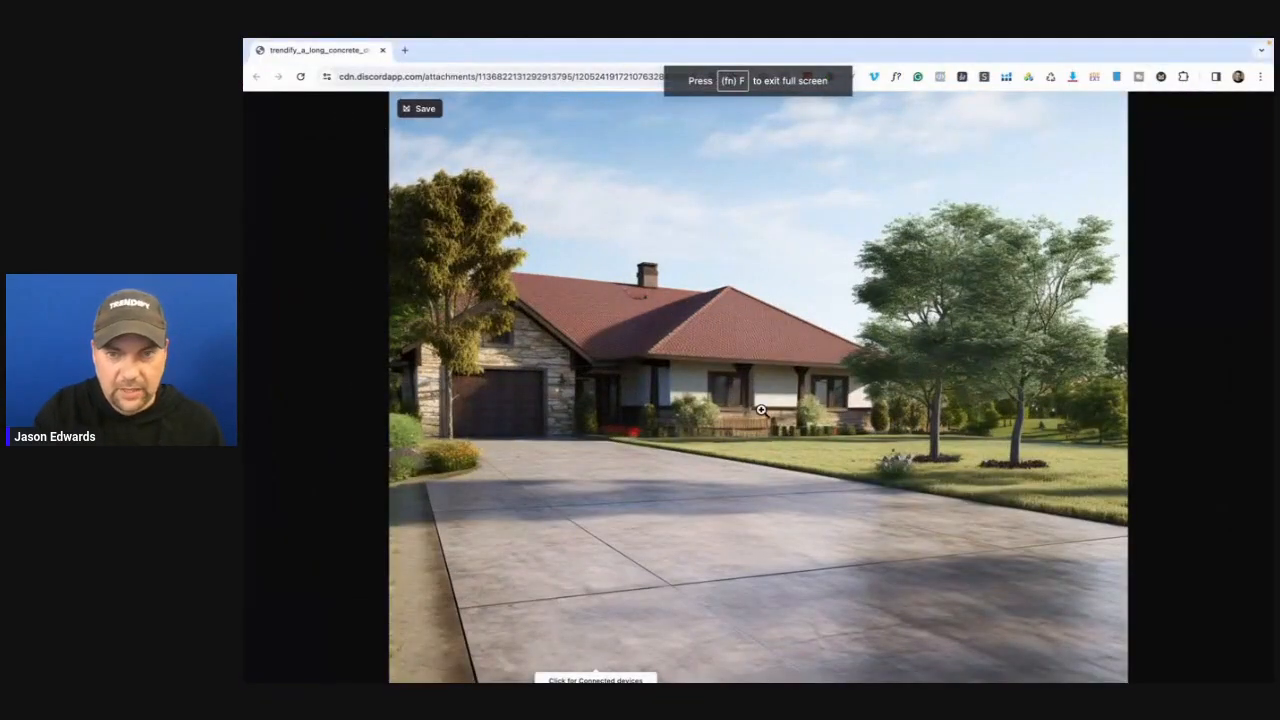
pyautogui.scroll(-2, 627, 440)
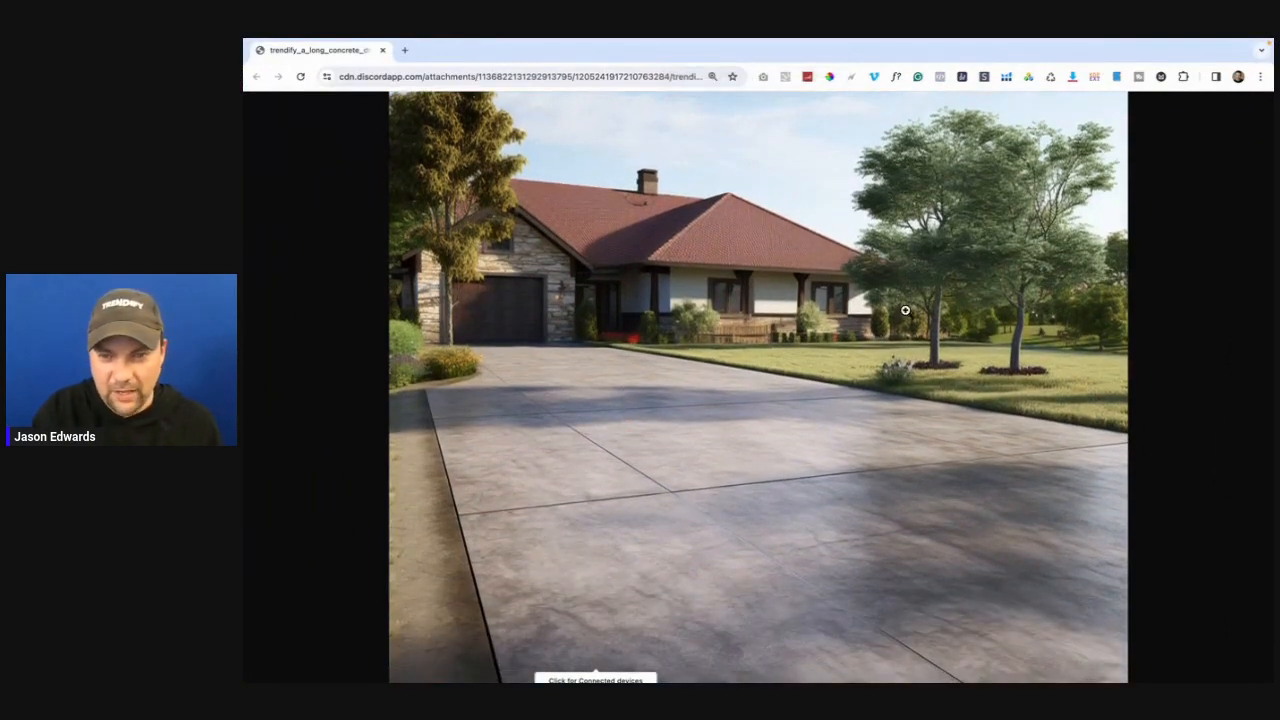
pyautogui.scroll(-1, 815, 334)
pyautogui.scroll(3, 814, 334)
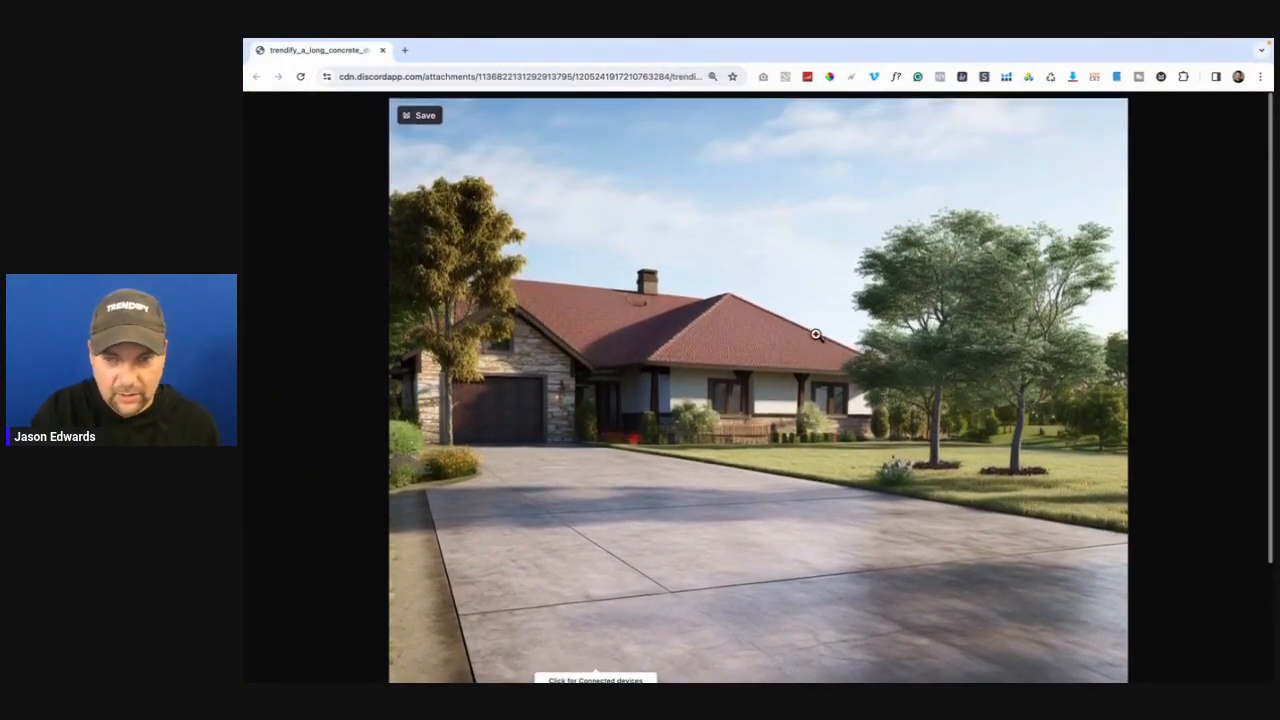
# - Save the full-size driveway image to the Documents folder as "Katy Concrete Driveway" and close the image
pyautogui.rightClick(664, 365)
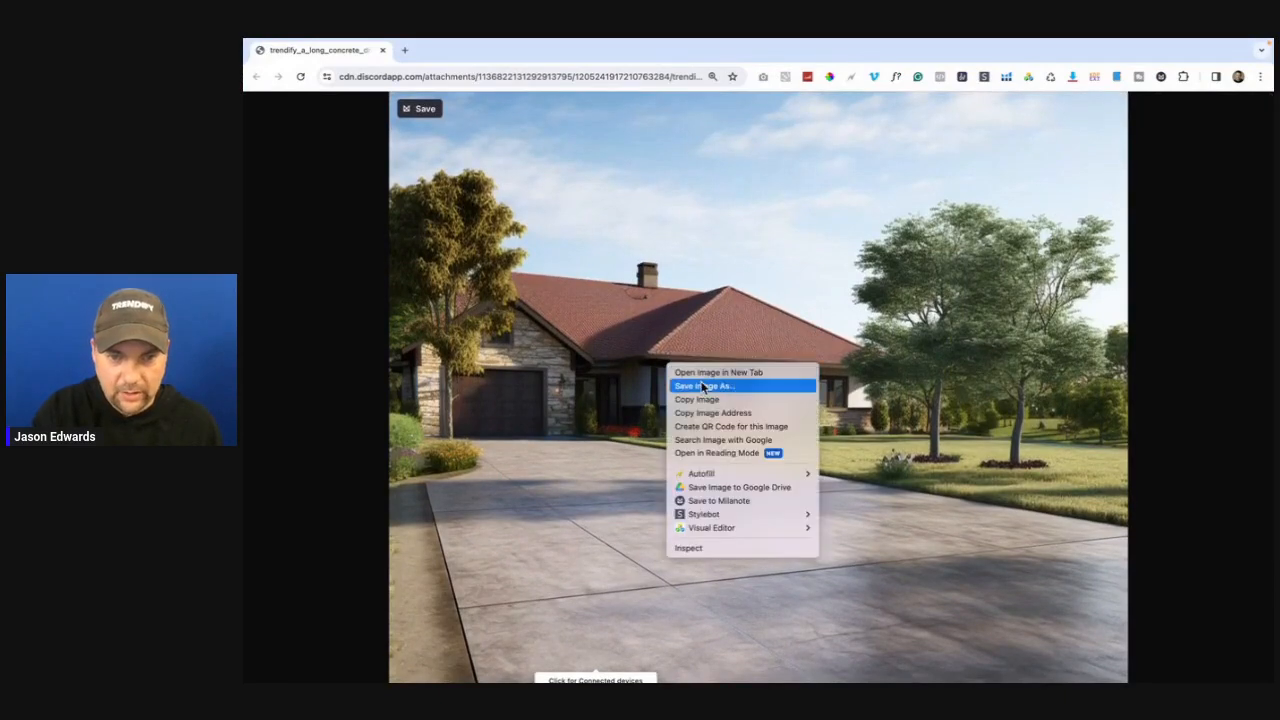
pyautogui.click(700, 382)
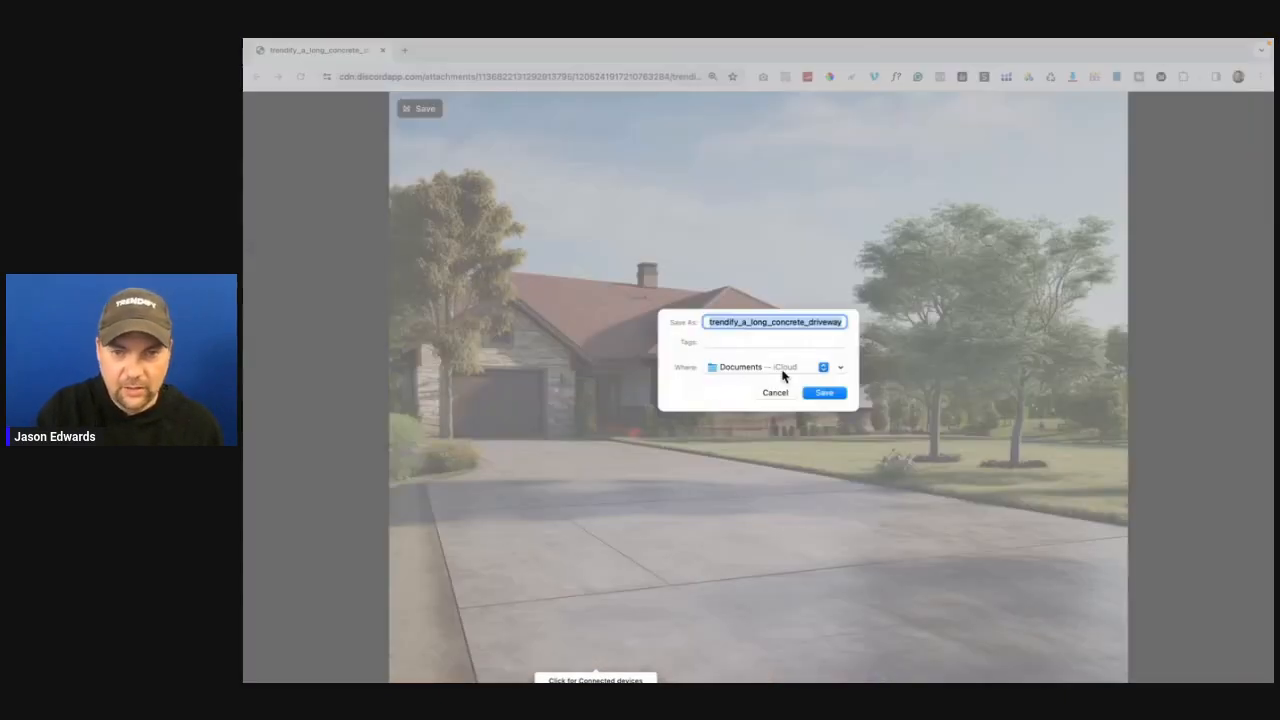
pyautogui.write('Katy Concrete D')
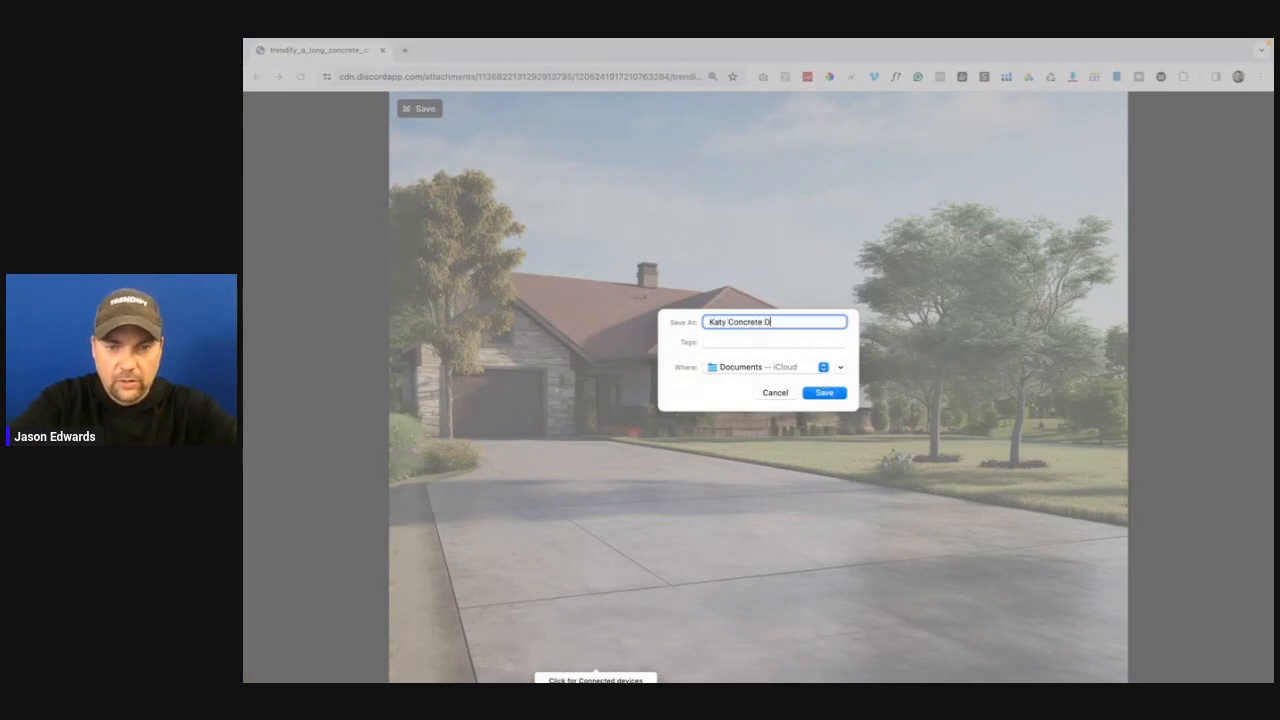
pyautogui.write('riveway')
pyautogui.press('Return')
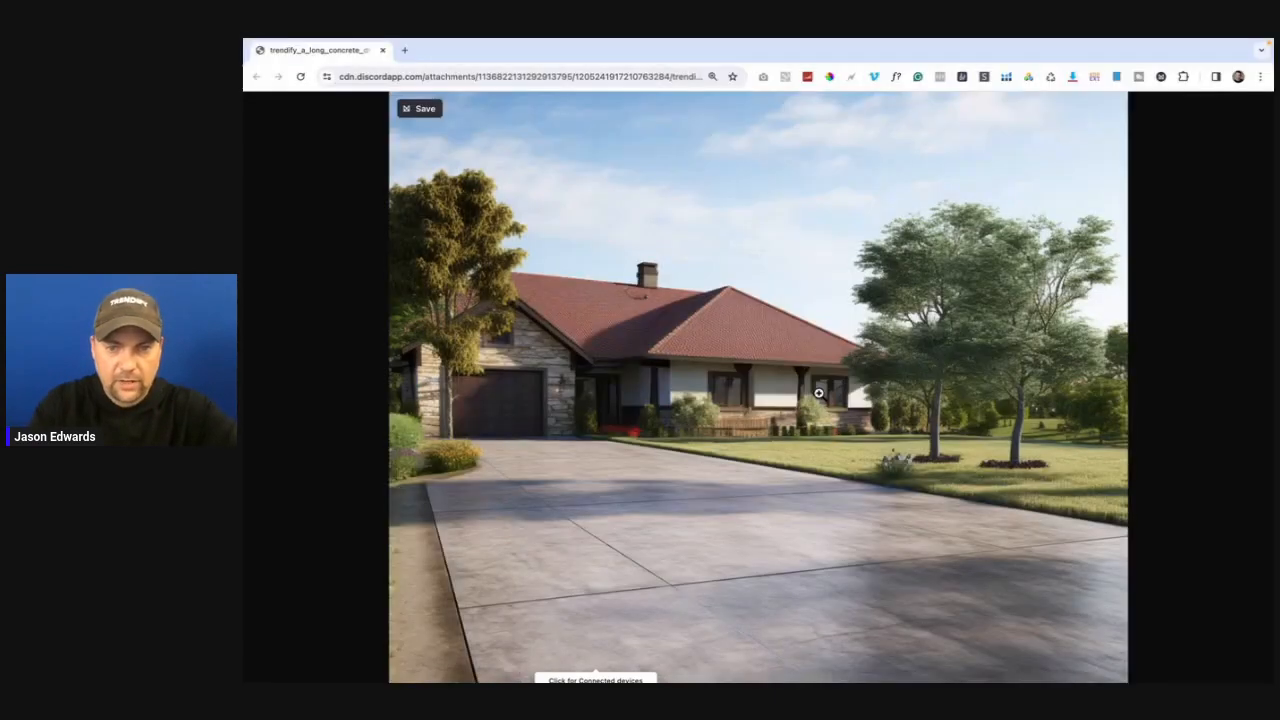
pyautogui.click(382, 50)
# - Replace the yellow house image in the Residential Concrete Services section with an upload of Katy Concrete Driveway.png
pyautogui.scroll(6, 571, 424)
pyautogui.scroll(1, 571, 424)
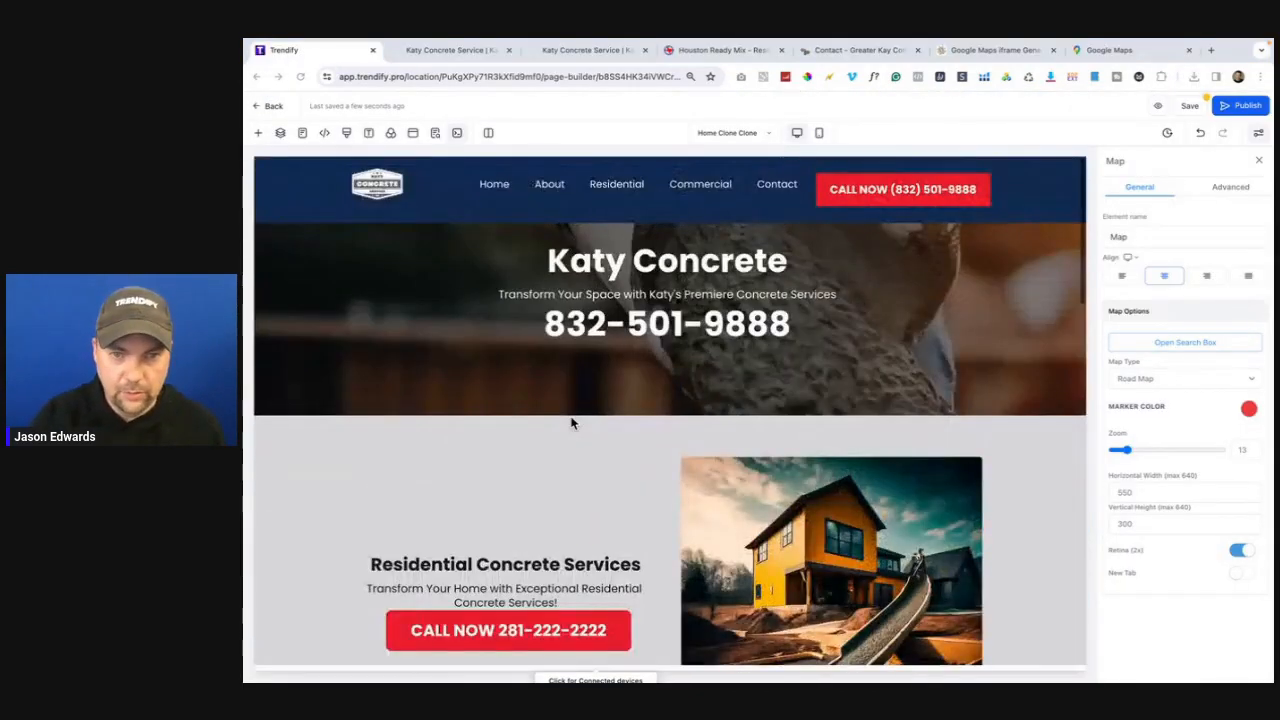
pyautogui.scroll(-3, 571, 424)
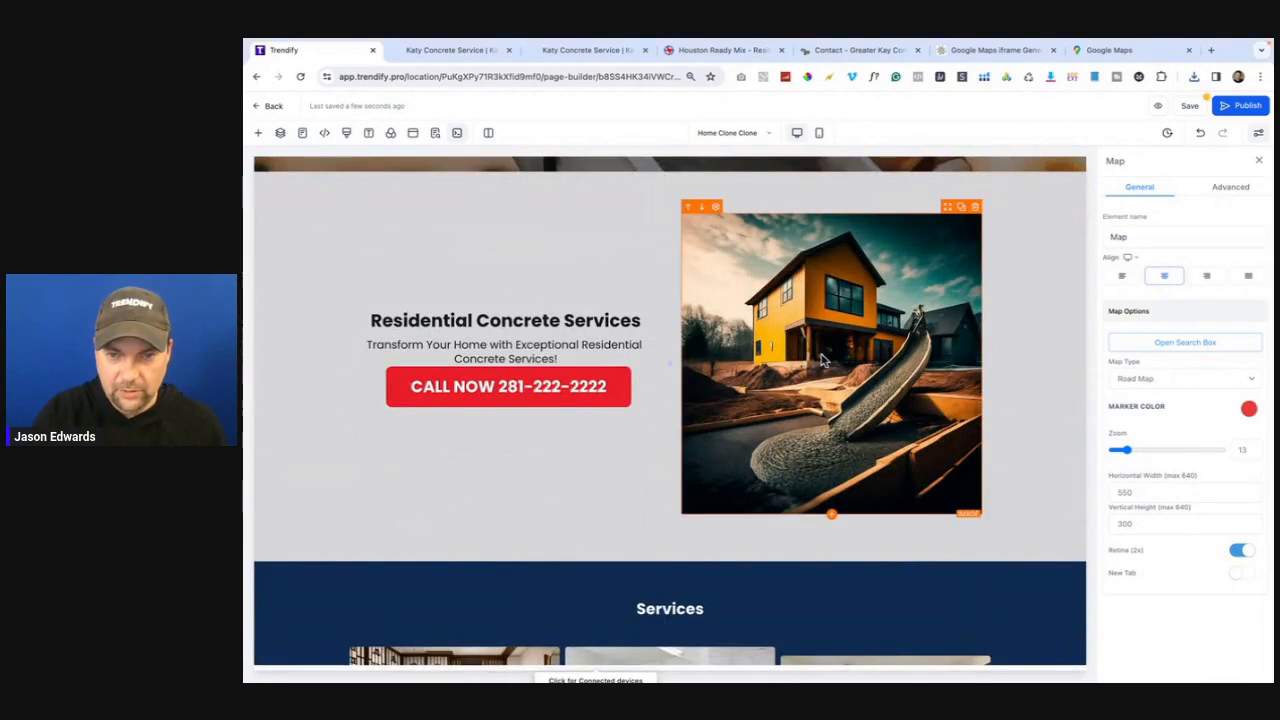
pyautogui.click(824, 359)
pyautogui.scroll(-2, 1193, 508)
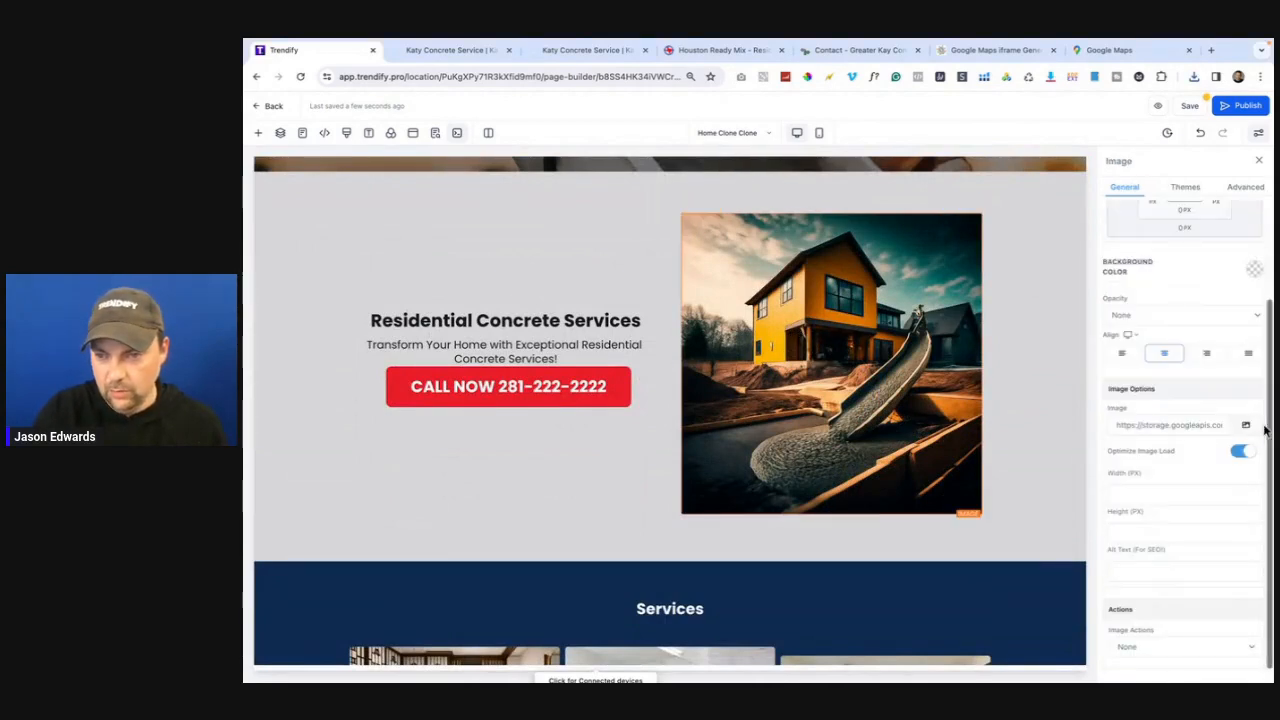
pyautogui.click(1246, 432)
pyautogui.click(1203, 388)
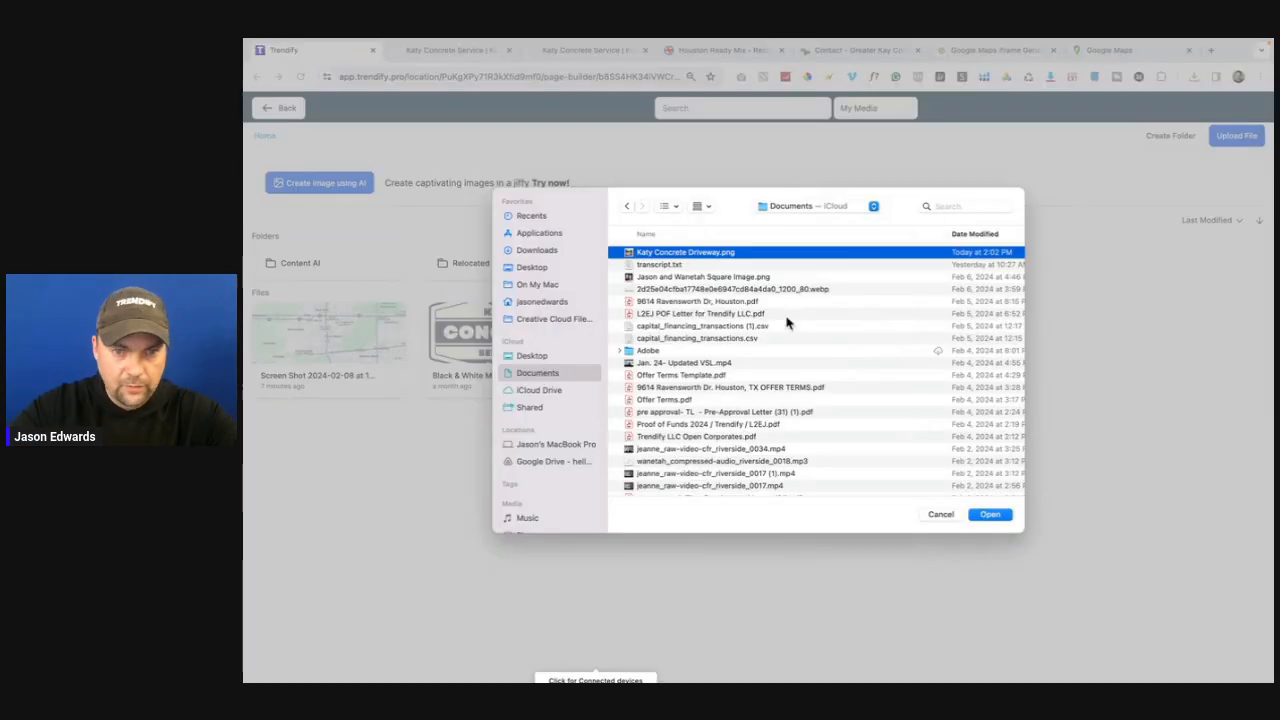
pyautogui.click(1004, 517)
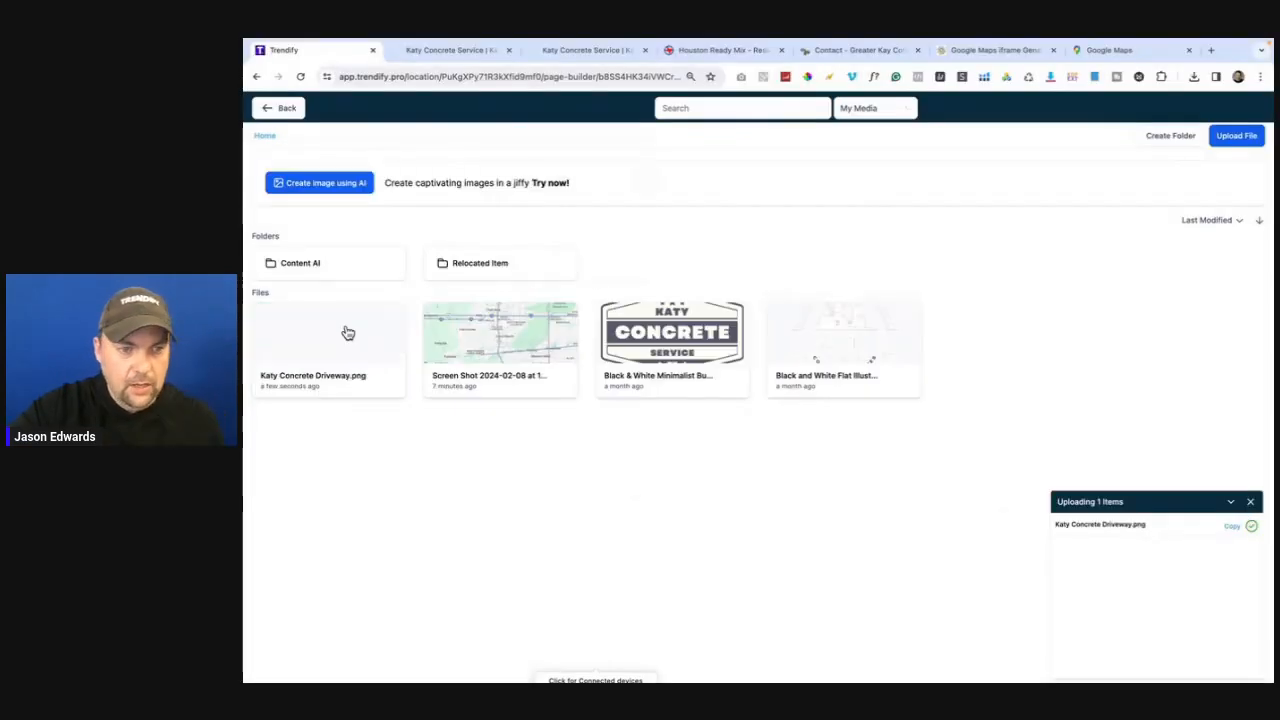
pyautogui.click(346, 328)
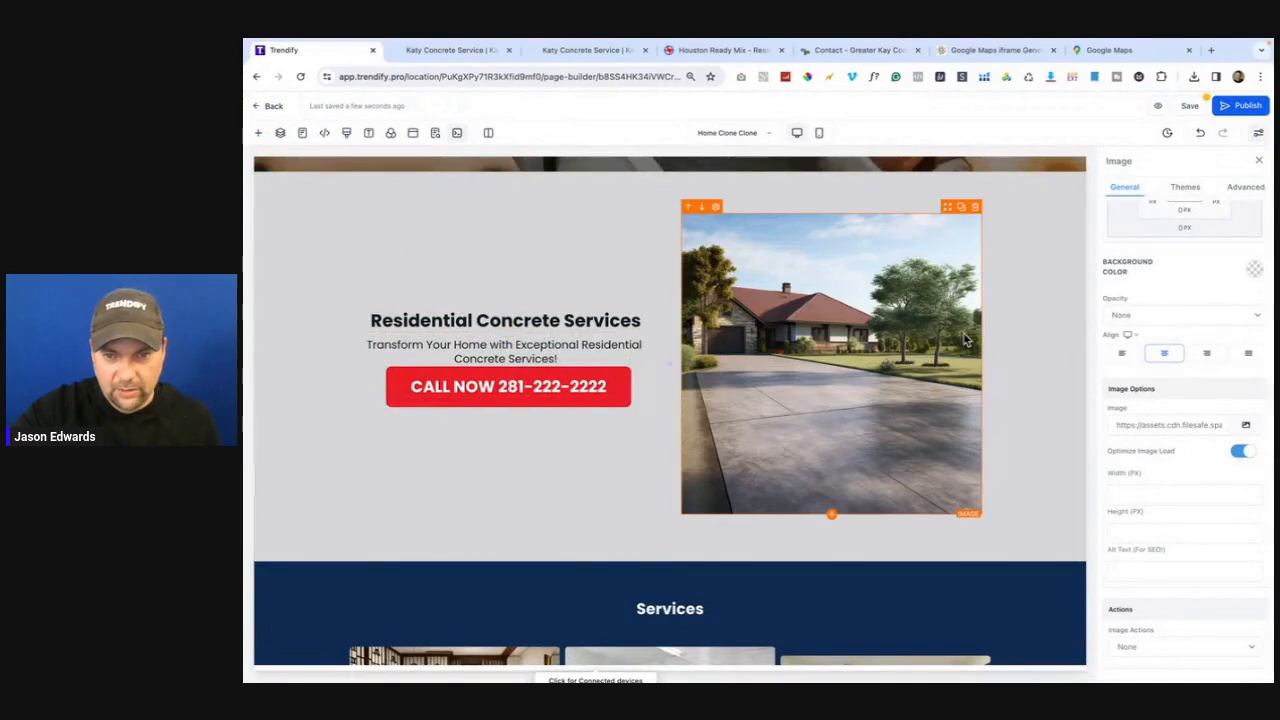
# - Review the redesigned home page from the header down to the Services and FAQS sections for leftover bathroom content
pyautogui.scroll(-5, 615, 438)
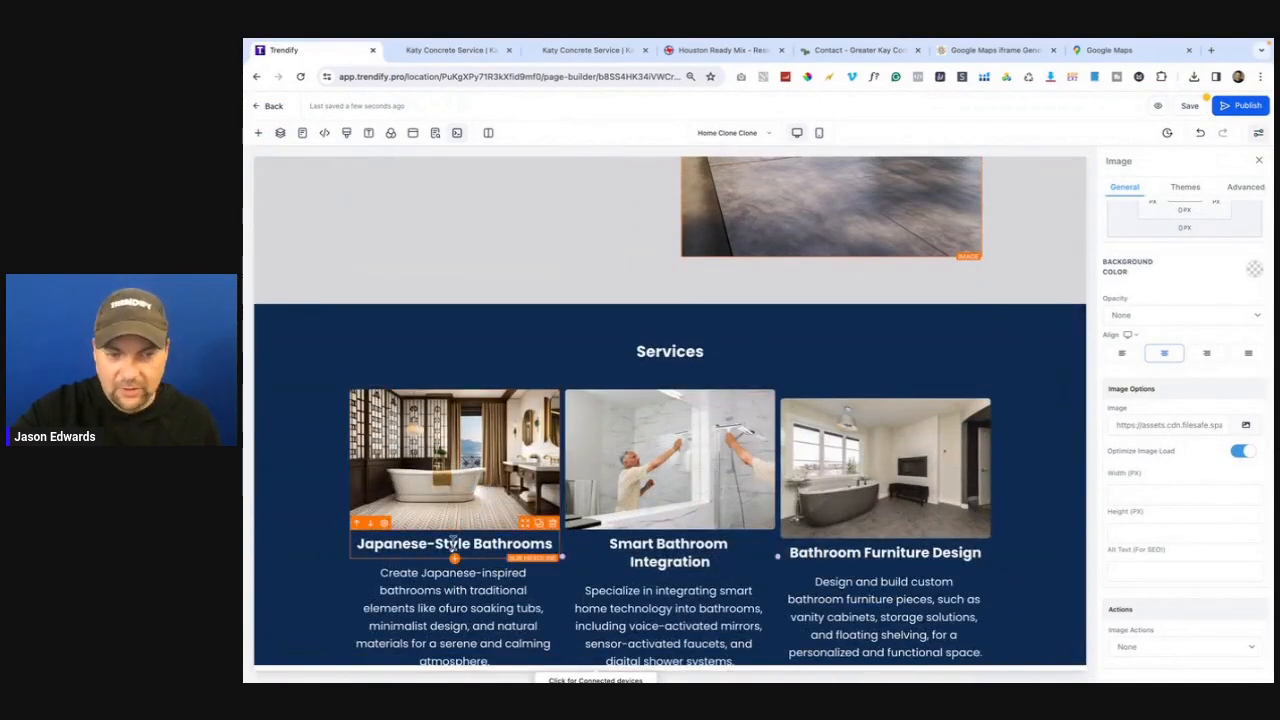
pyautogui.scroll(-4, 452, 541)
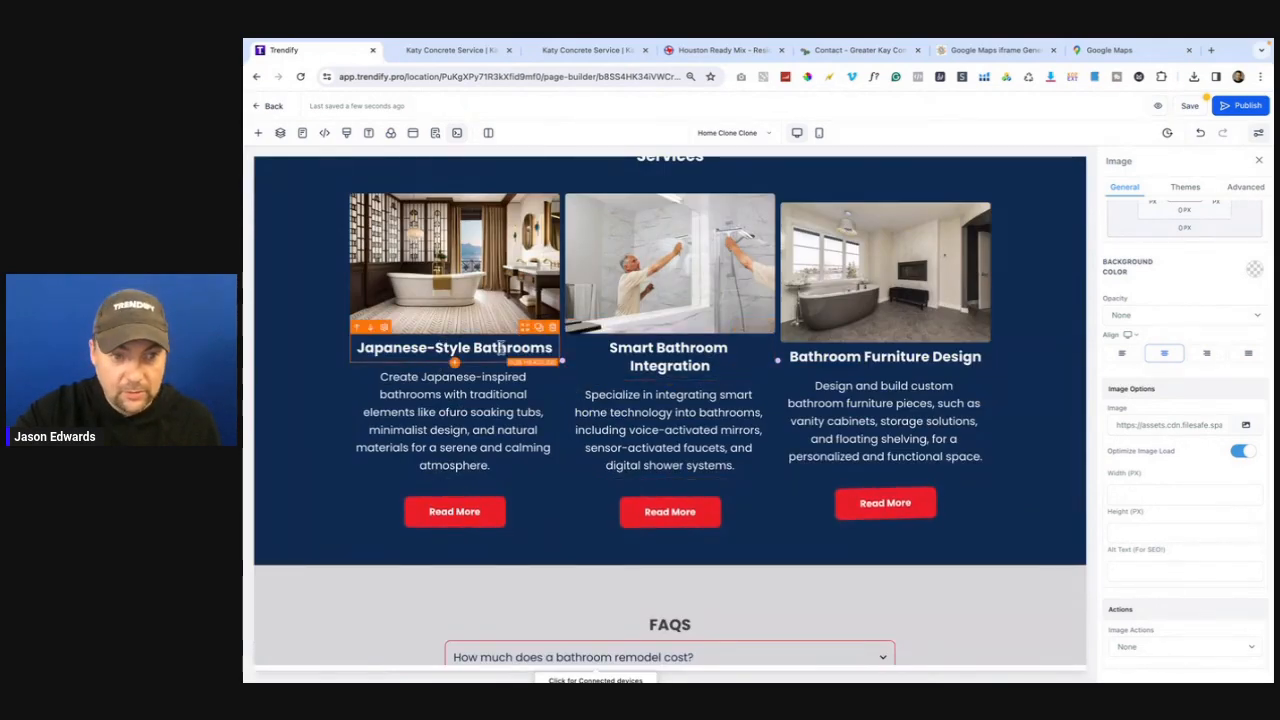
pyautogui.scroll(10, 570, 370)
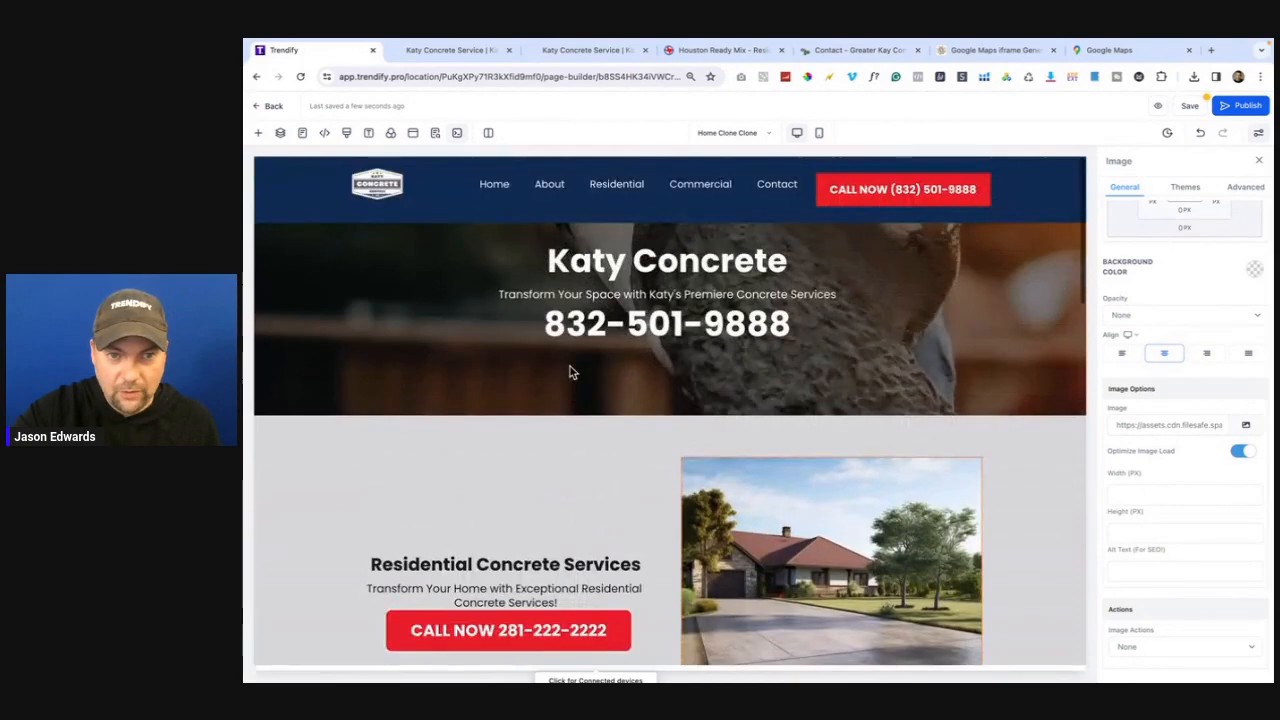
pyautogui.scroll(-10, 570, 372)
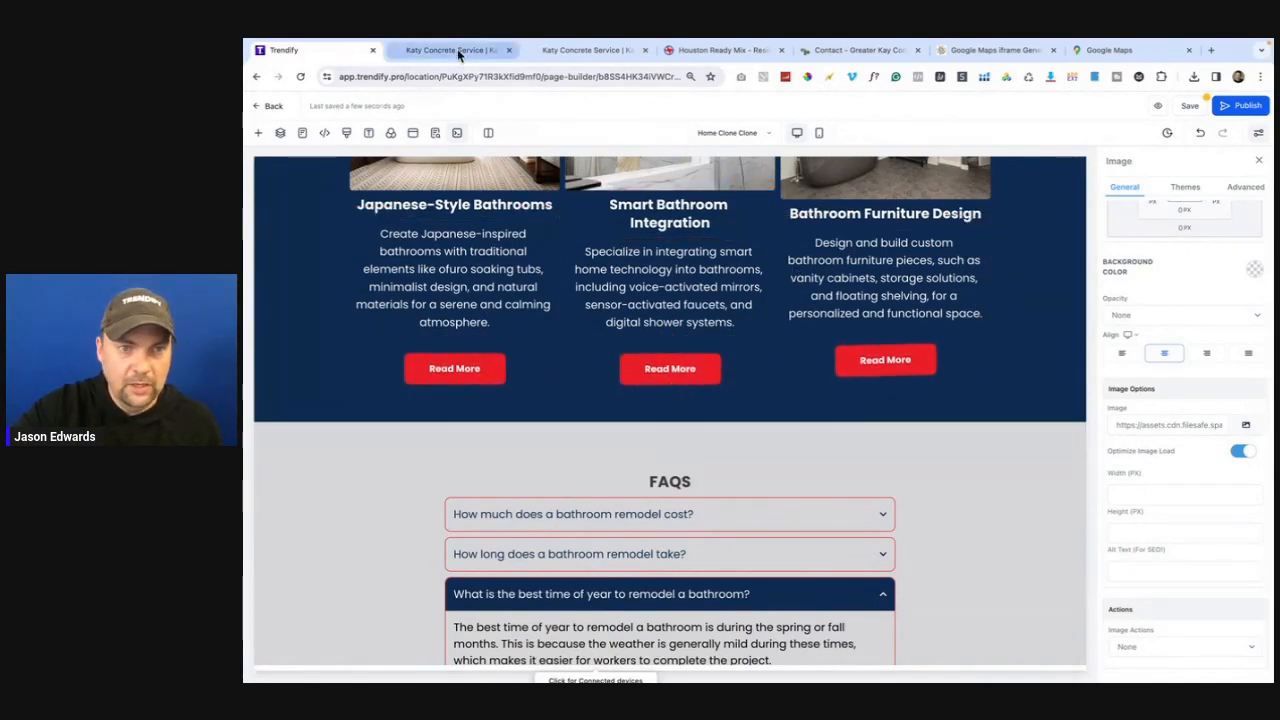
# - Open the site's Websites page list in a new tab and examine which concrete service pages exist
pyautogui.click(1211, 50)
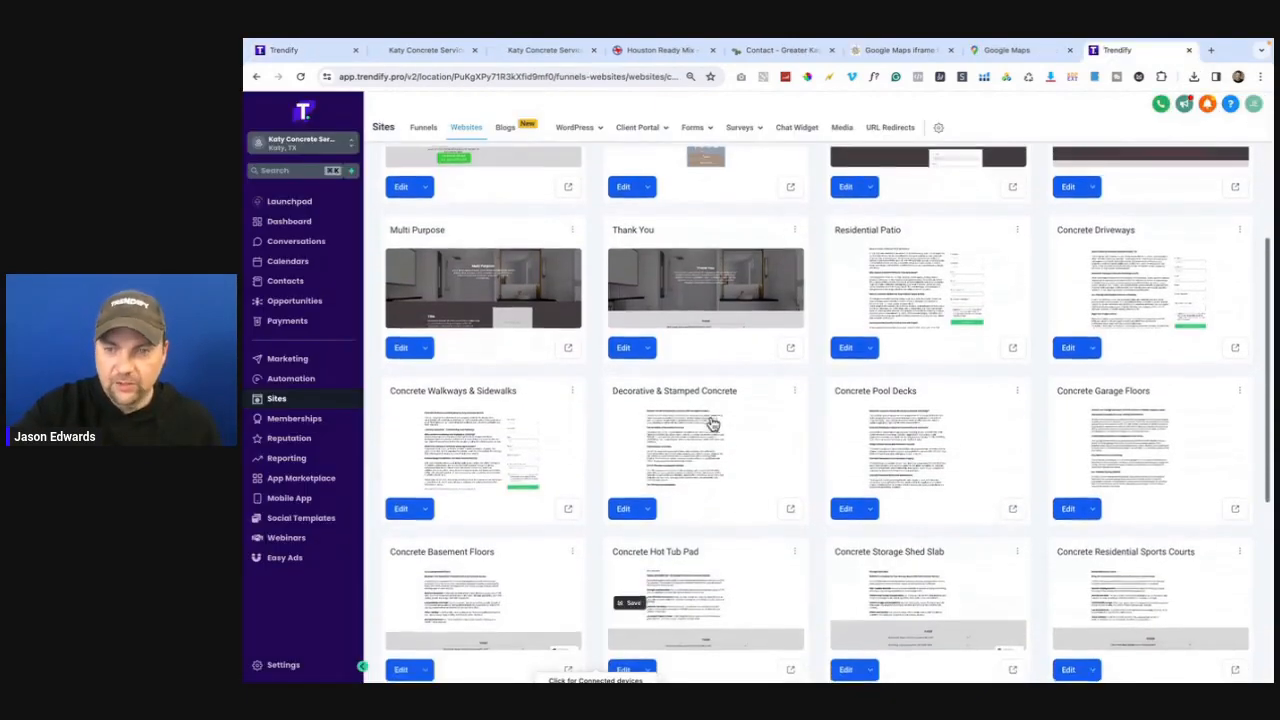
pyautogui.scroll(-1, 712, 423)
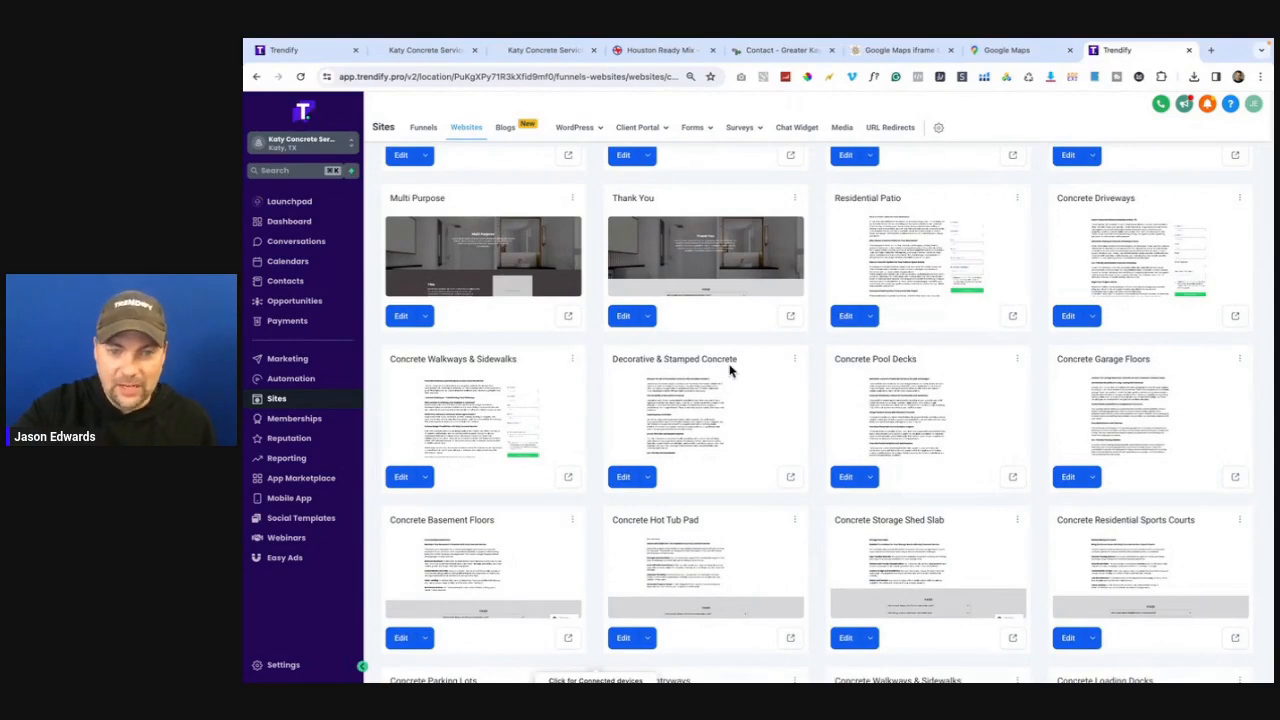
pyautogui.scroll(-1, 607, 453)
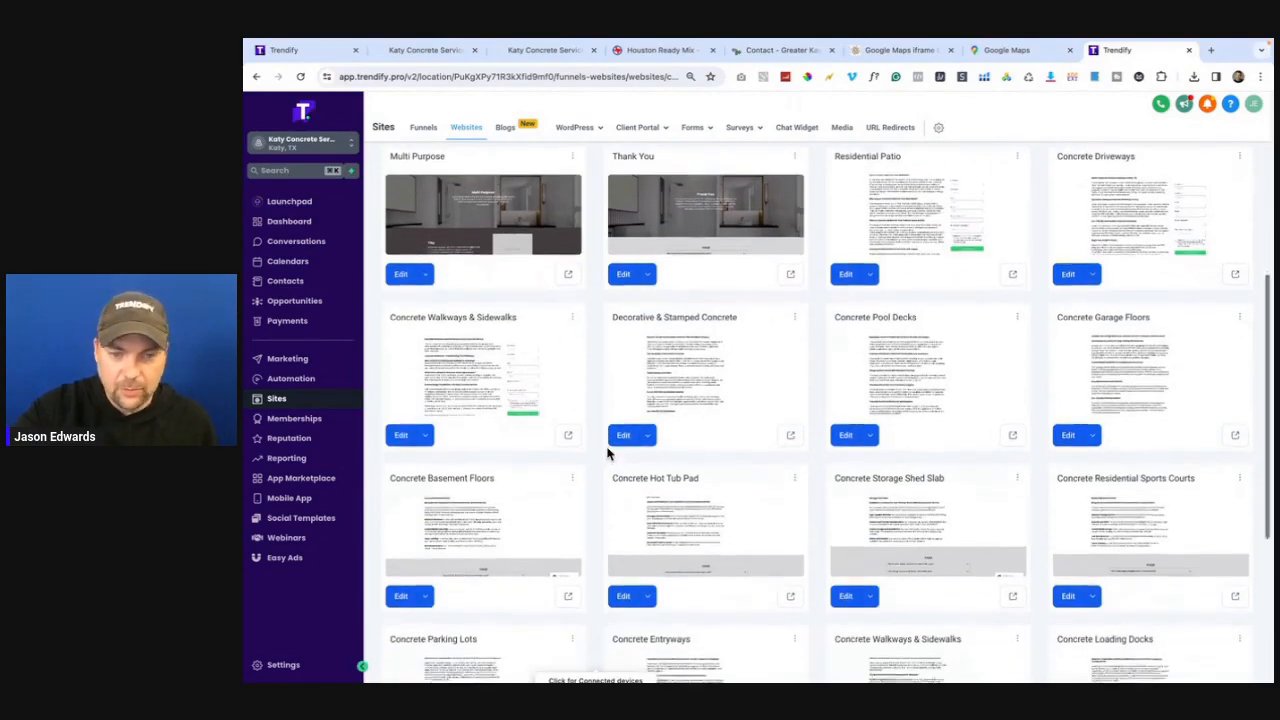
pyautogui.scroll(2, 607, 453)
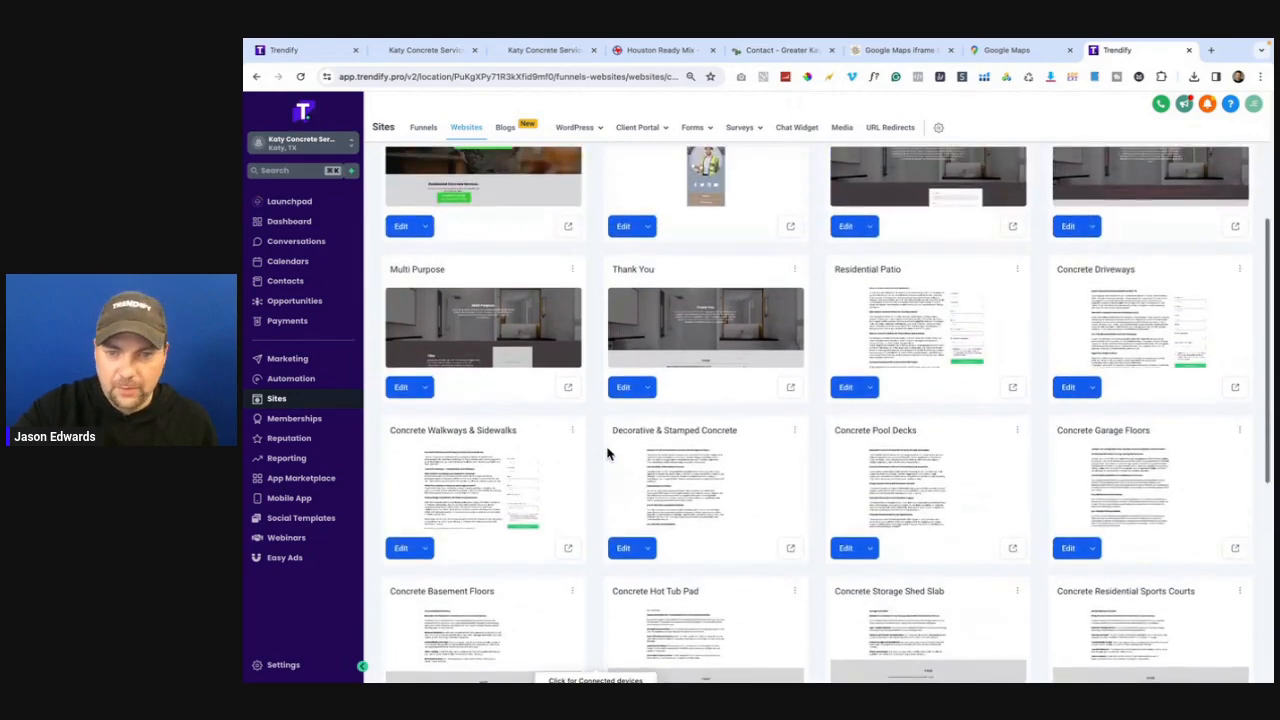
pyautogui.scroll(-1, 608, 452)
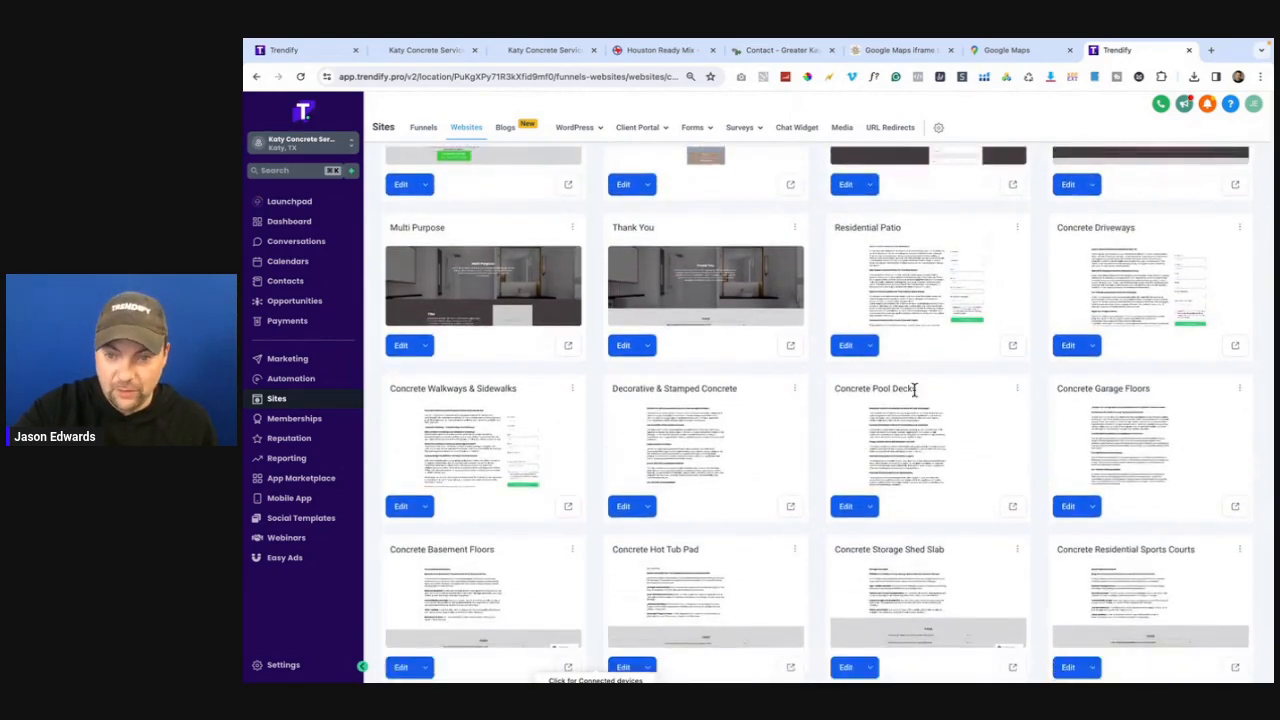
pyautogui.scroll(-3, 912, 392)
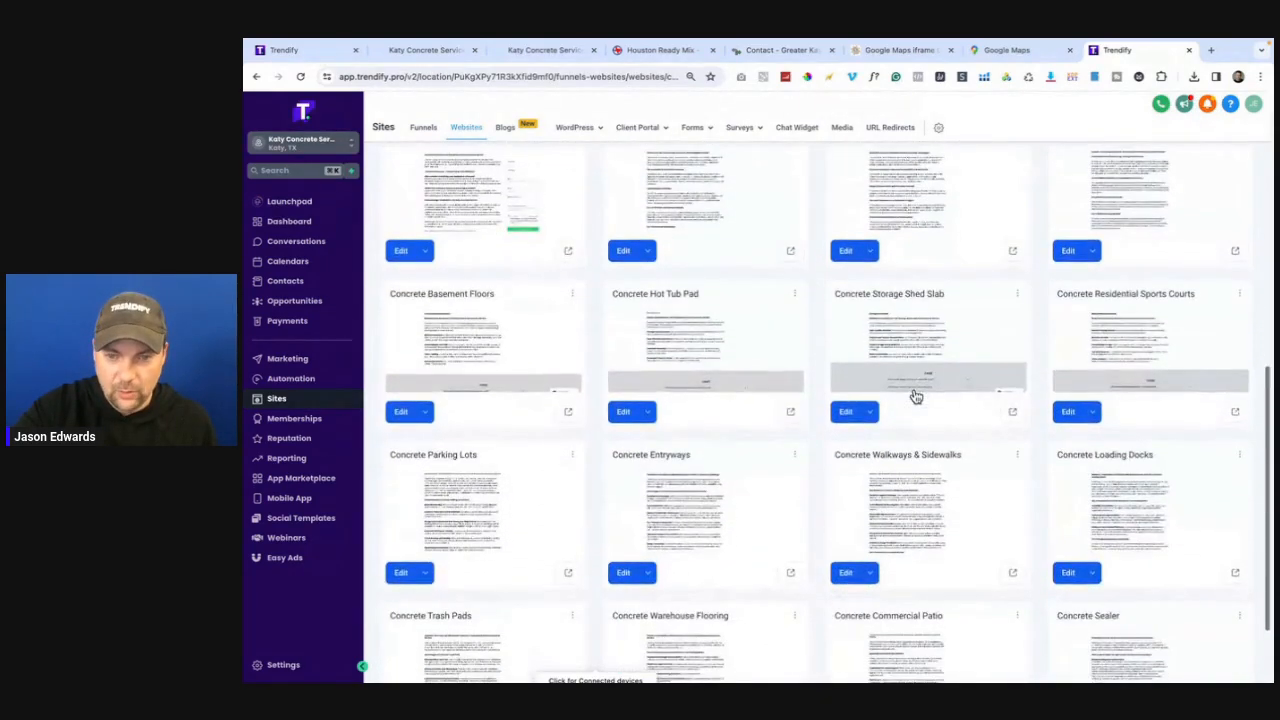
pyautogui.scroll(2, 914, 396)
pyautogui.scroll(1, 914, 396)
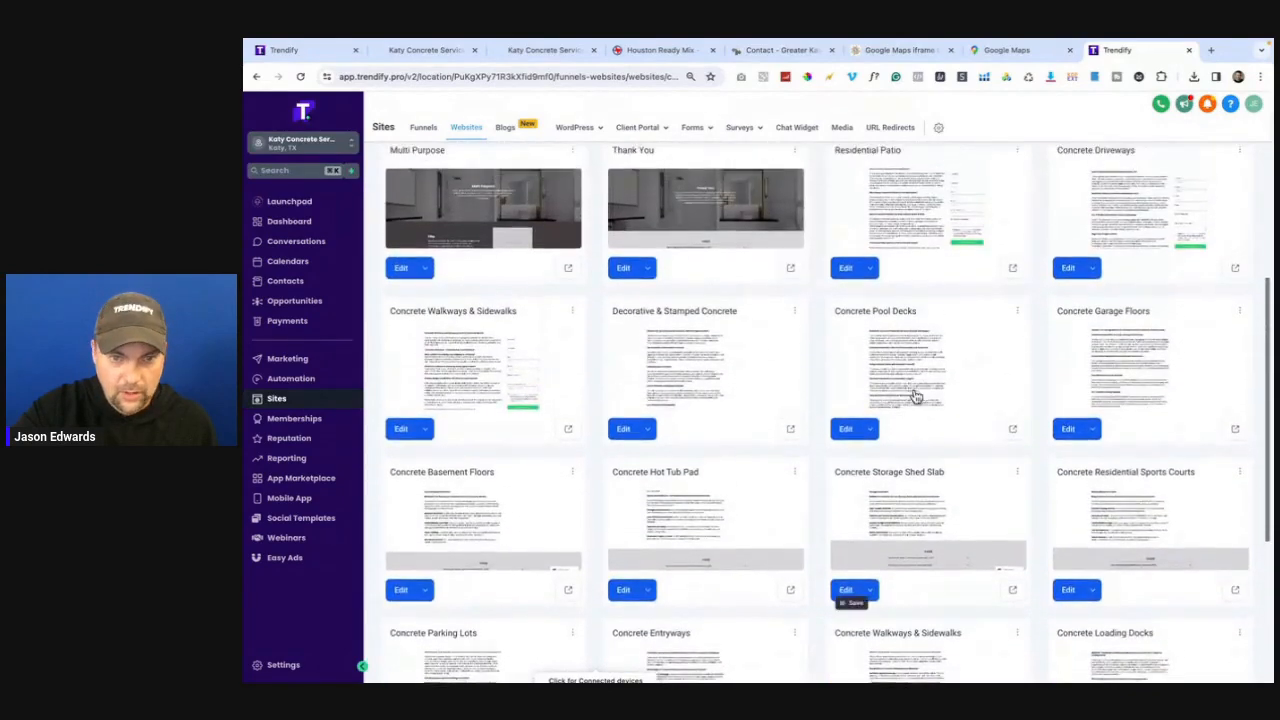
pyautogui.scroll(1, 754, 388)
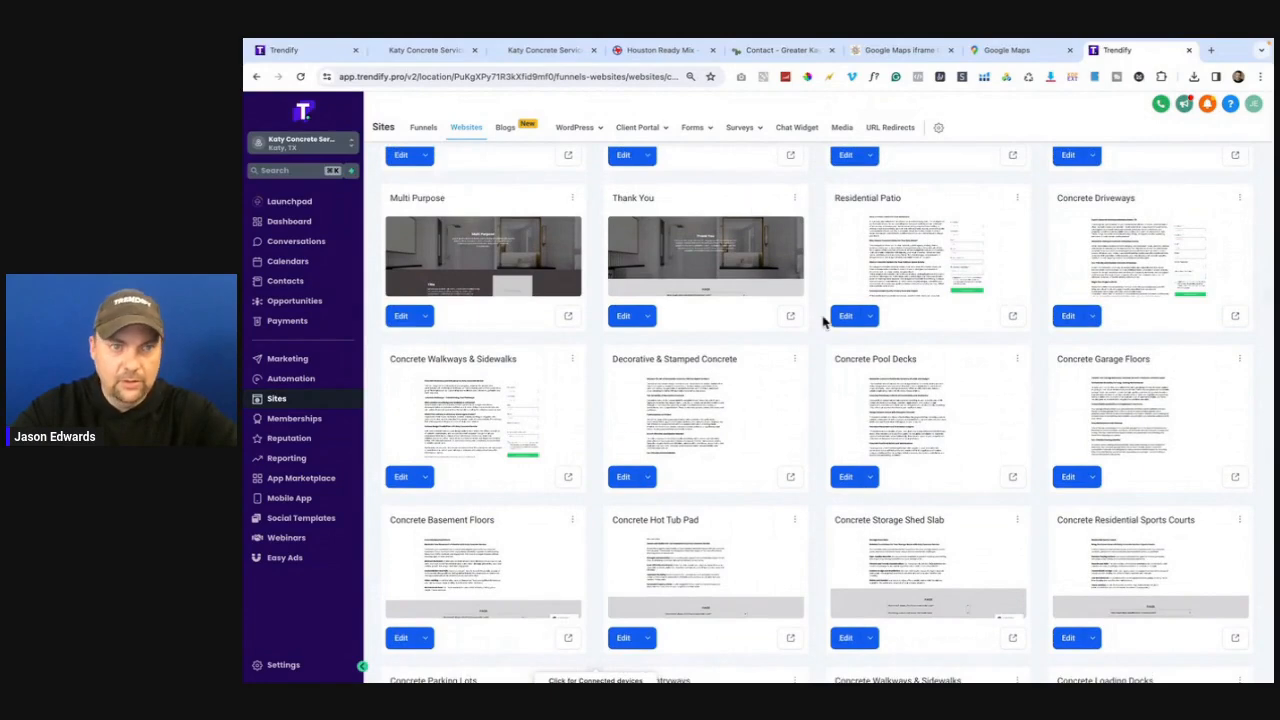
# - In Discord, generate Midjourney images with the /imagine prompt "decorative and stamped concrete, photorealistic, 4k," and rerun the same prompt for another set
pyautogui.moveTo(1080, 662)
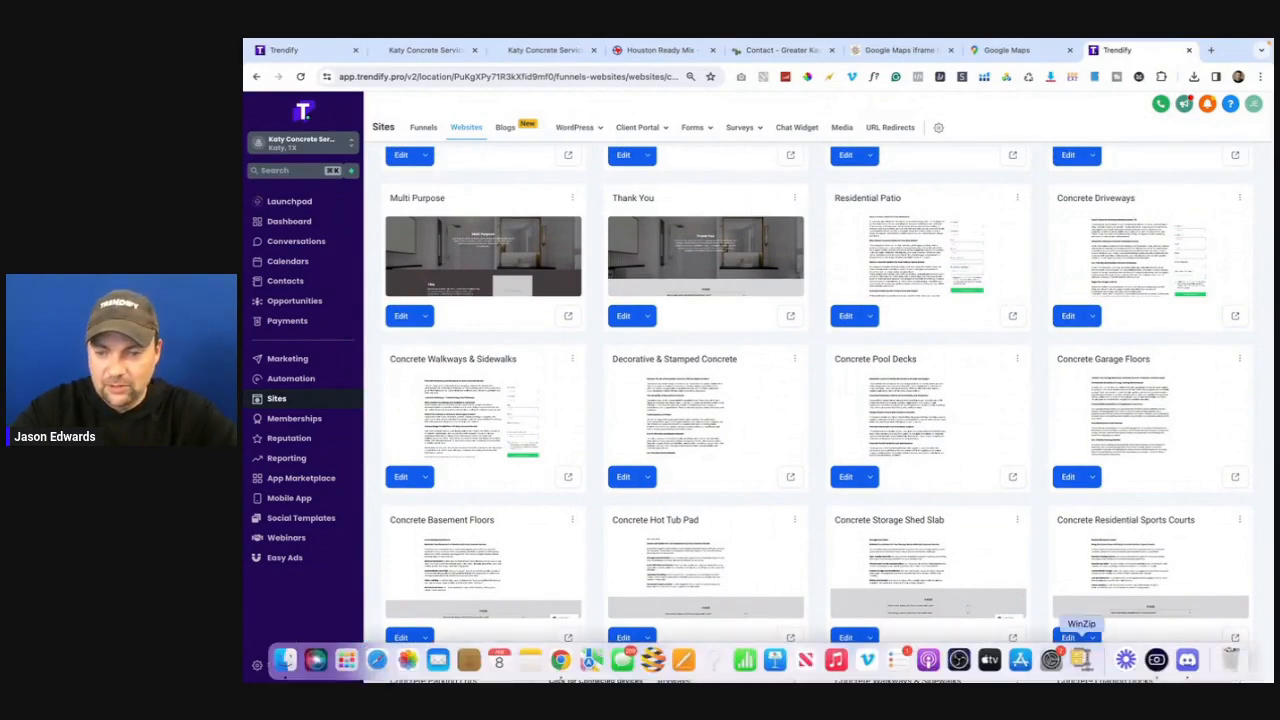
pyautogui.click(1187, 660)
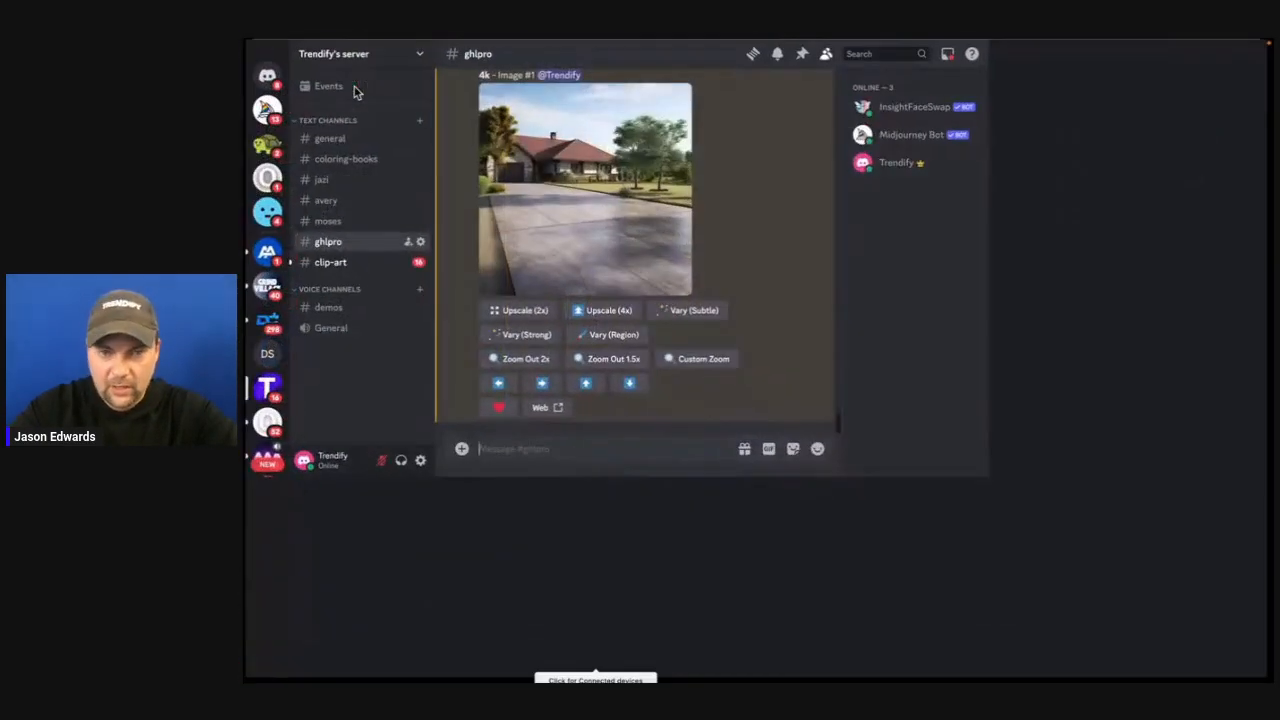
pyautogui.write('/')
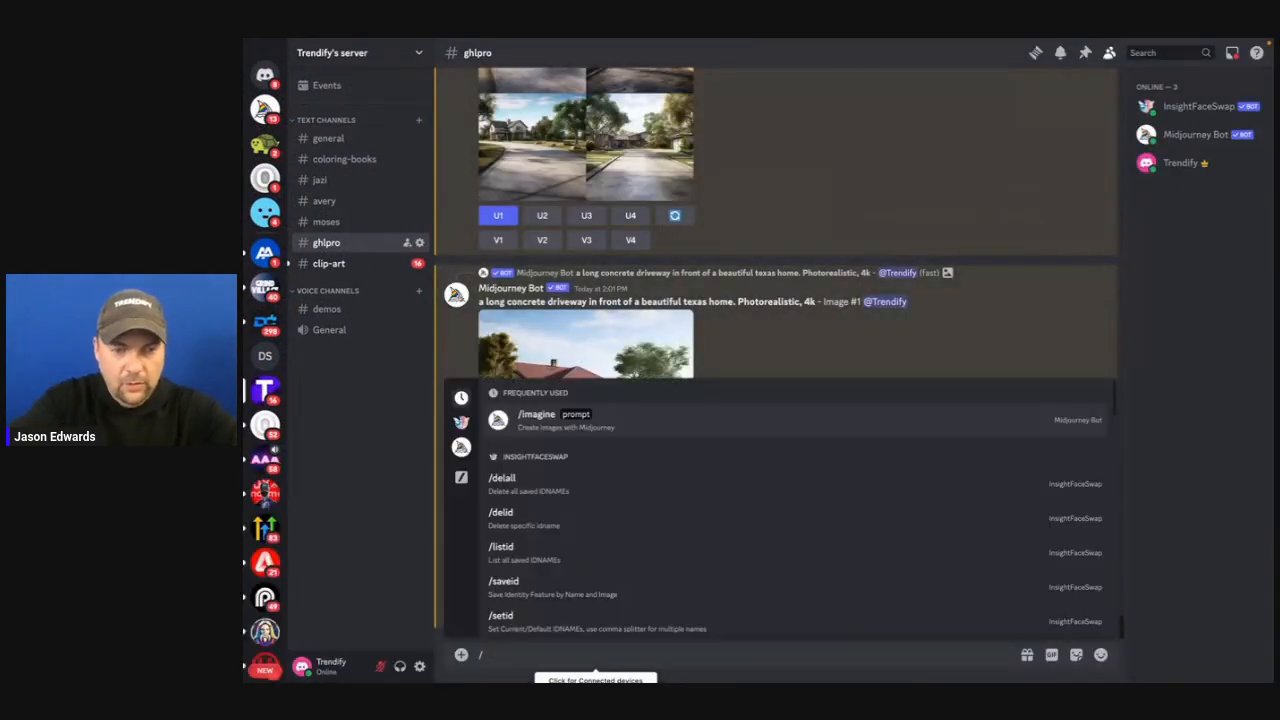
pyautogui.click(547, 421)
pyautogui.write('decorative and stamped conc')
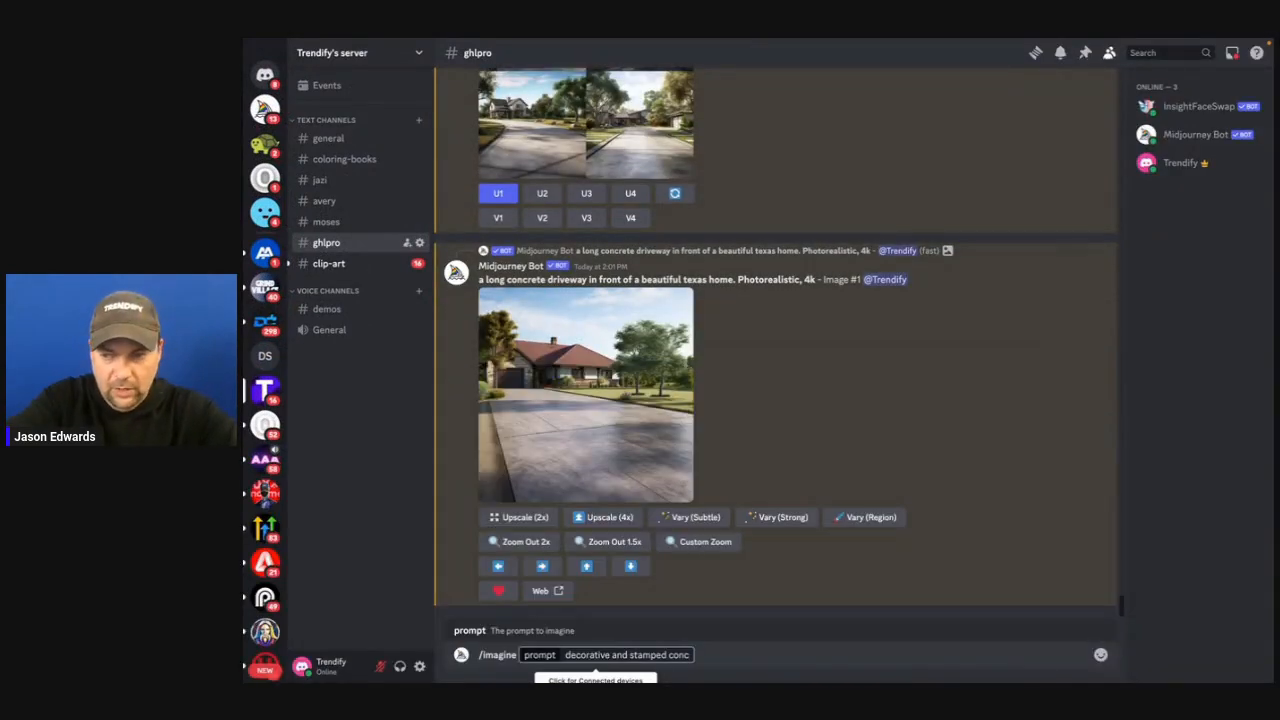
pyautogui.write('rete, photorealistic, 4k,')
pyautogui.press('Return')
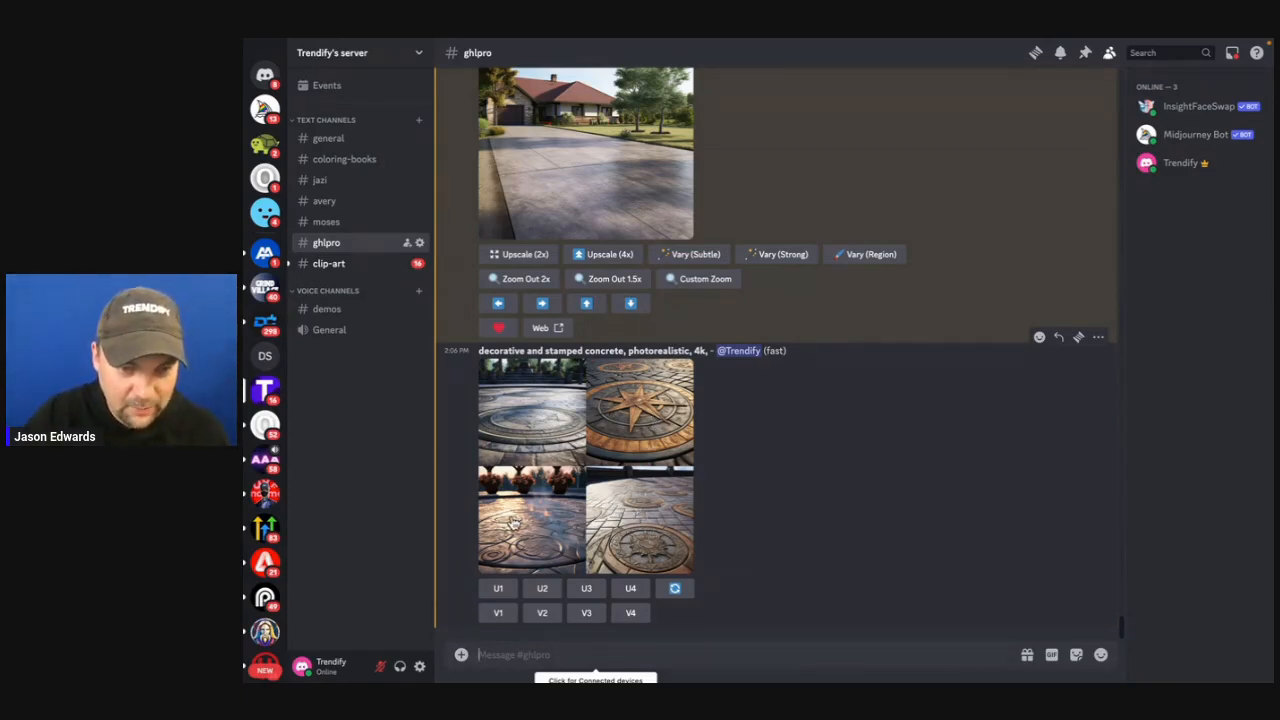
pyautogui.click(677, 591)
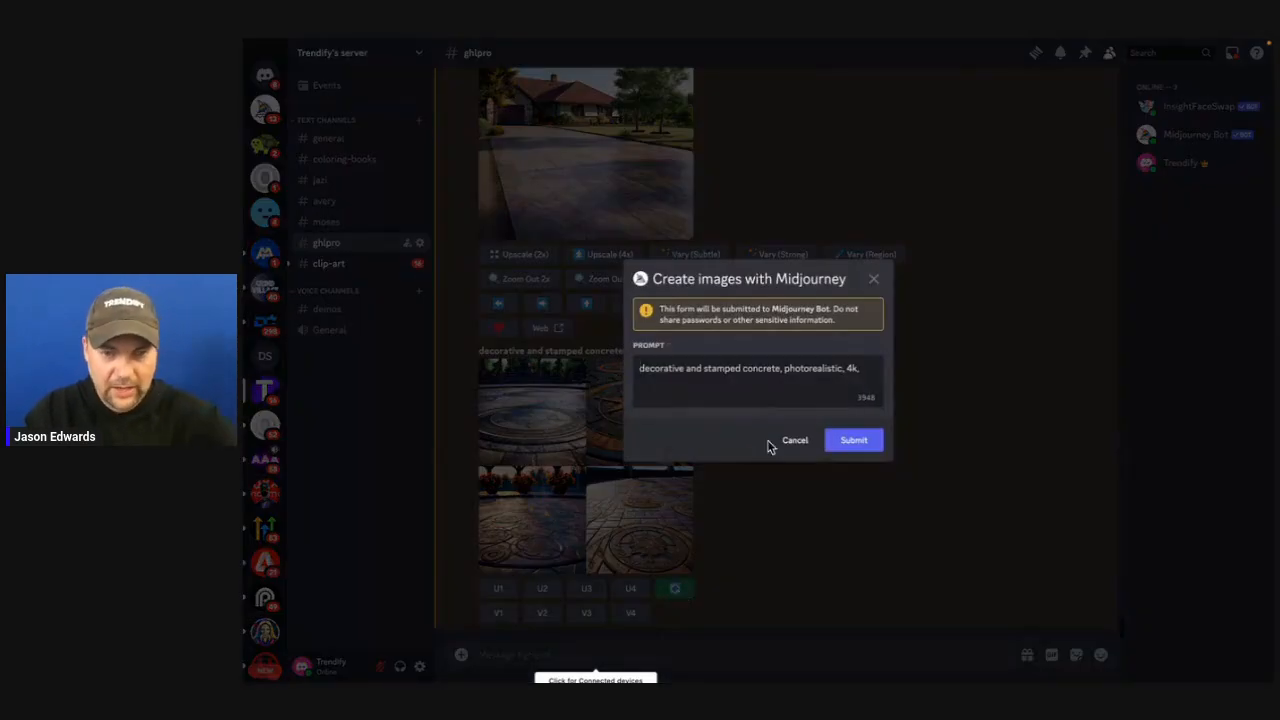
pyautogui.click(851, 440)
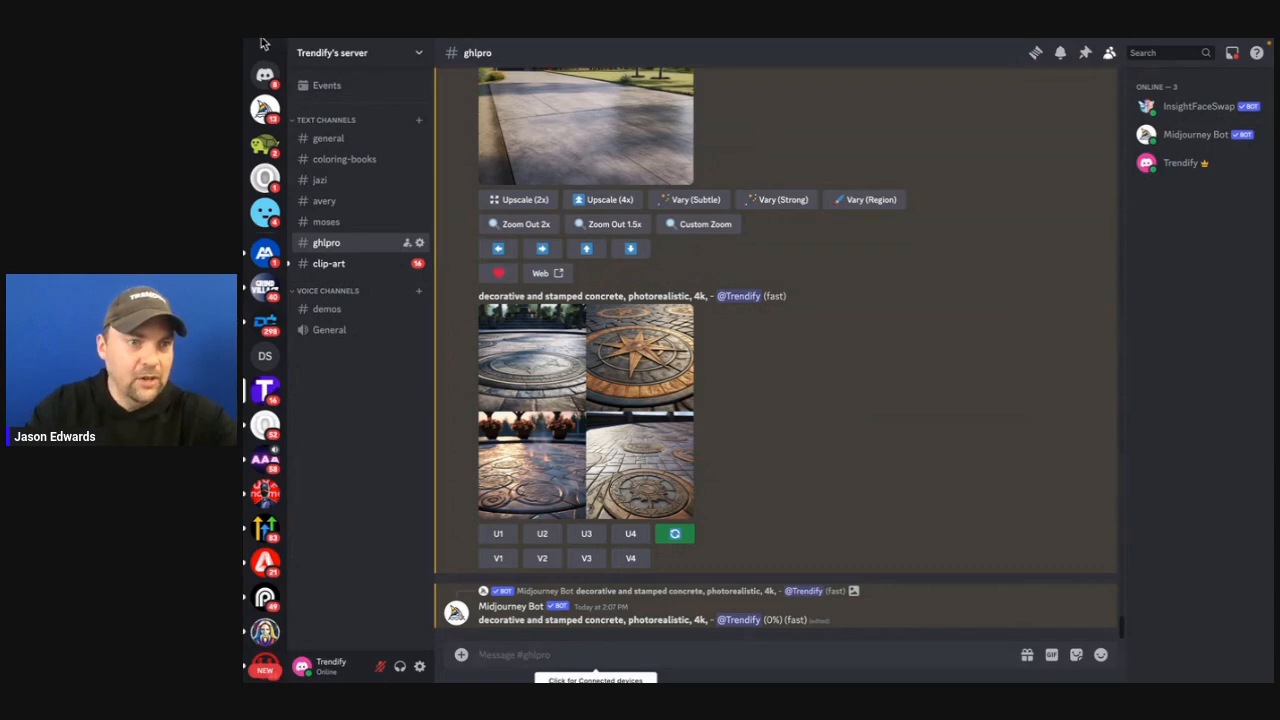
# - Switch to Chrome and search Google Images for "decorative and stamped concrete jobs"
pyautogui.click(277, 62)
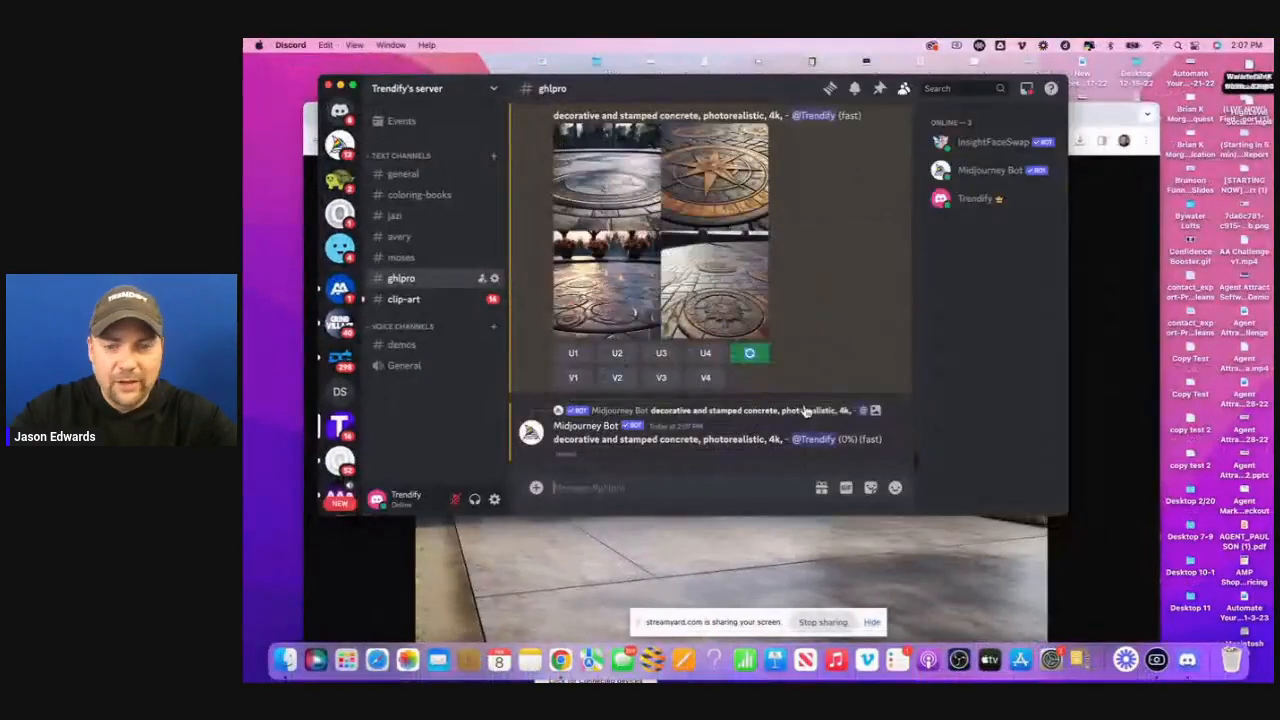
pyautogui.click(890, 575)
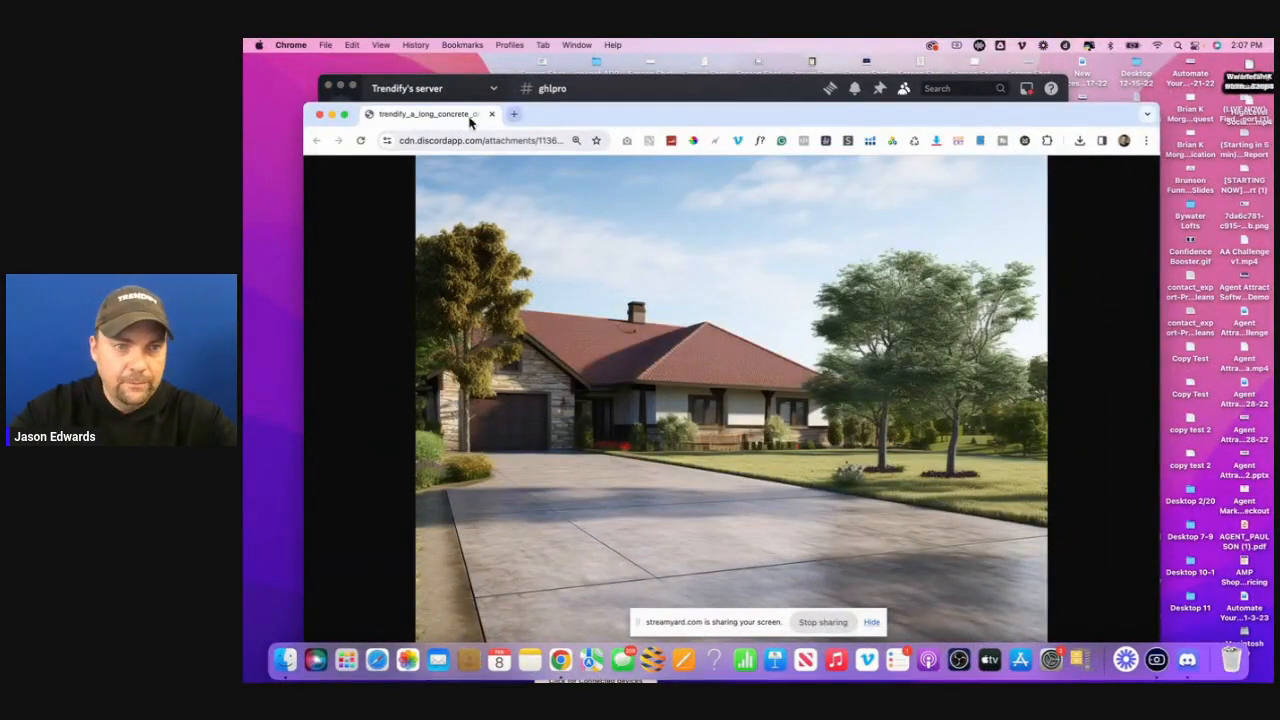
pyautogui.click(345, 115)
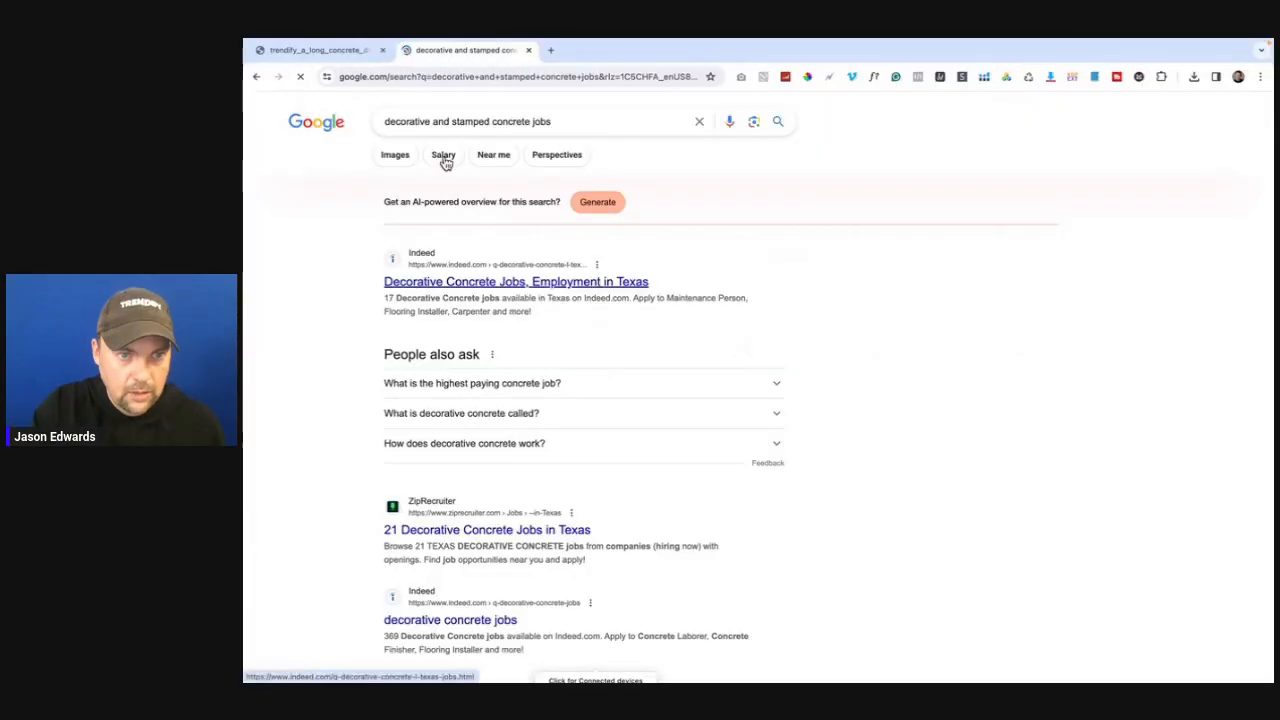
pyautogui.click(397, 160)
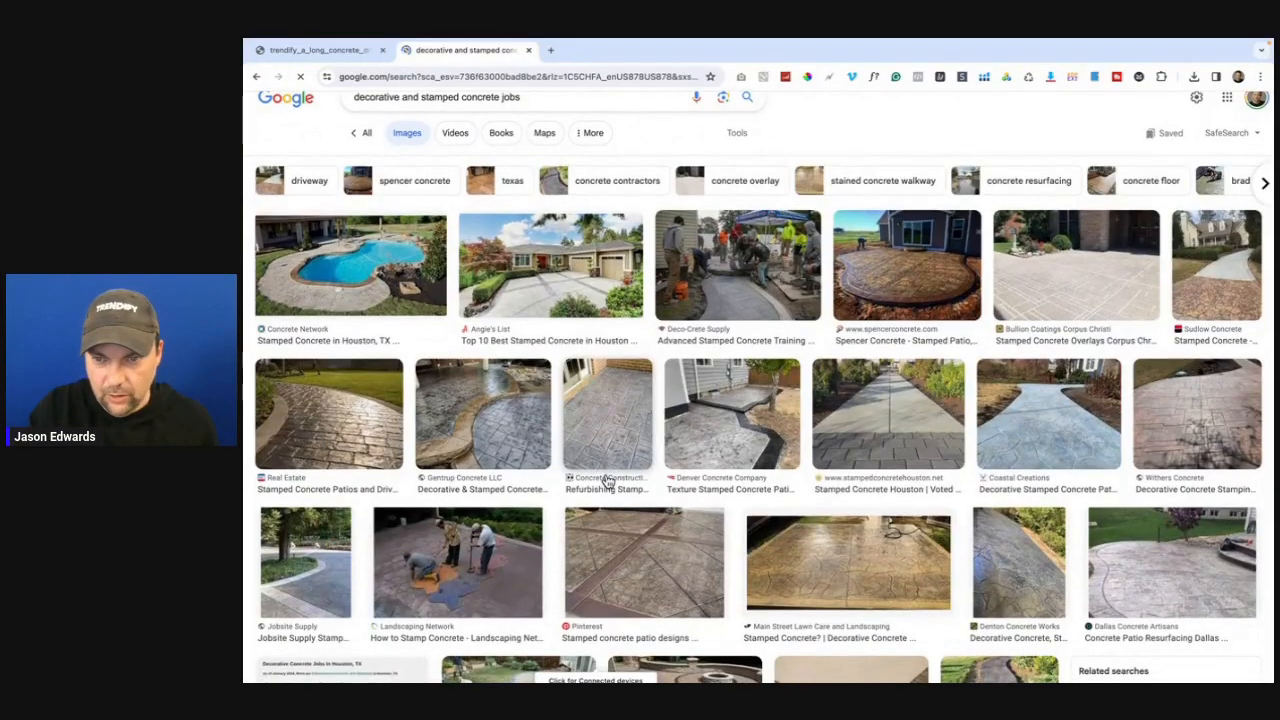
# - Examine the image results for real-world examples of decorative and stamped concrete
pyautogui.scroll(-2, 607, 450)
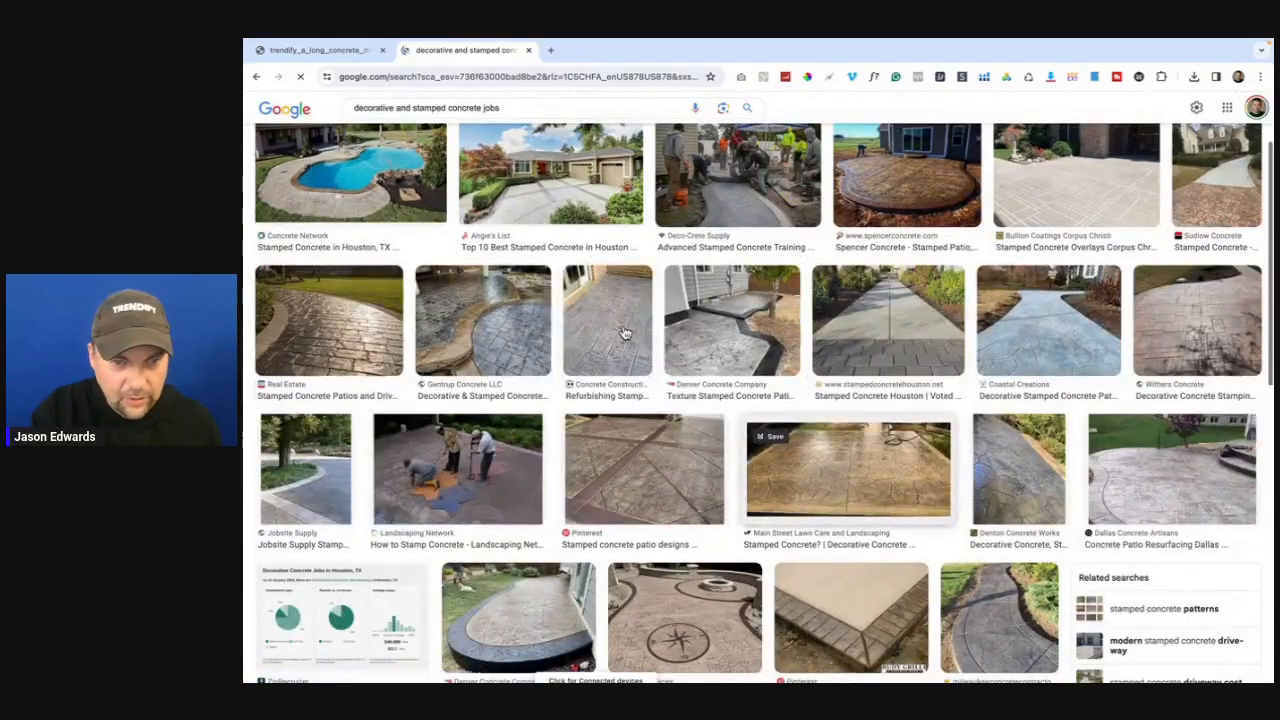
pyautogui.scroll(-5, 612, 350)
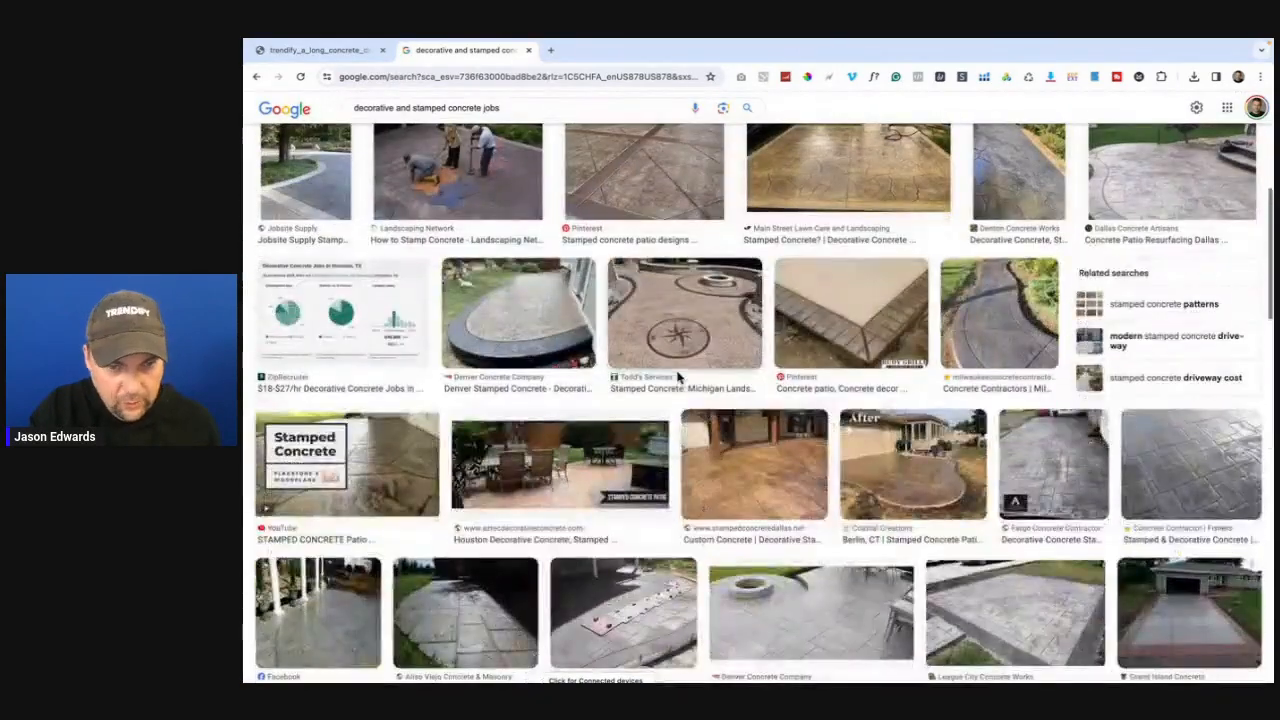
pyautogui.scroll(-3, 660, 337)
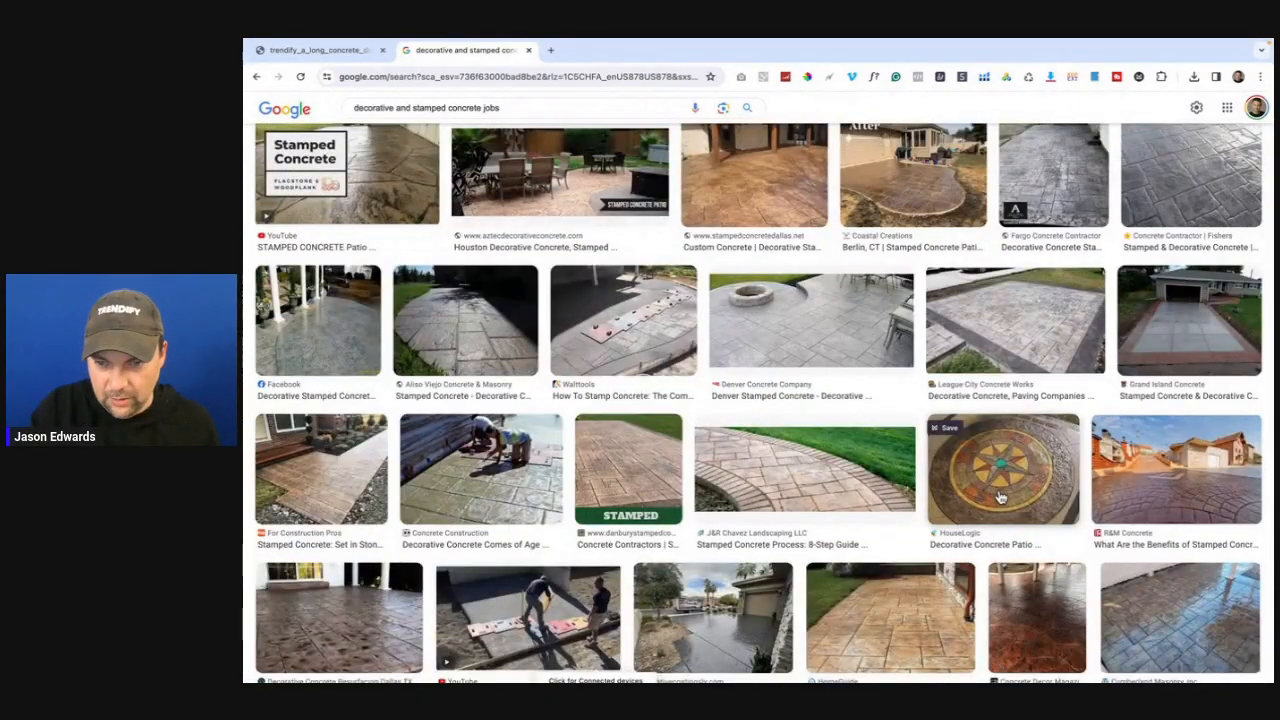
pyautogui.scroll(-2, 1000, 497)
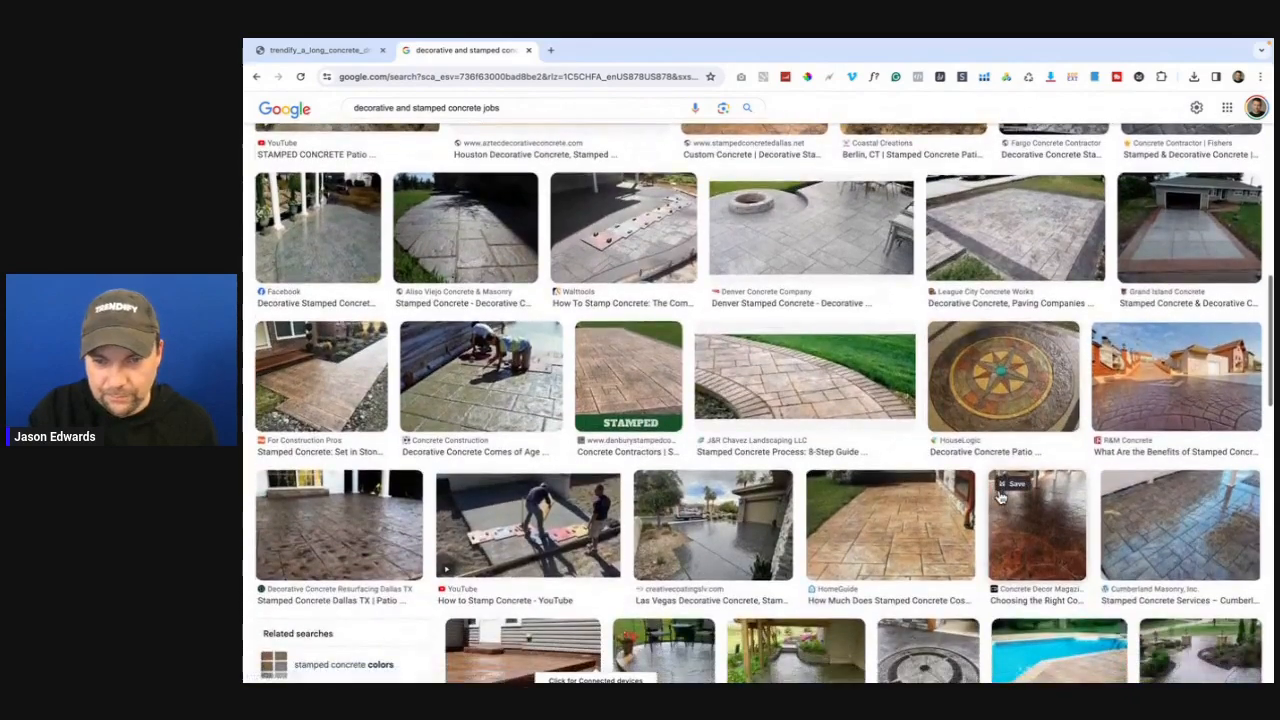
pyautogui.scroll(-2, 1000, 497)
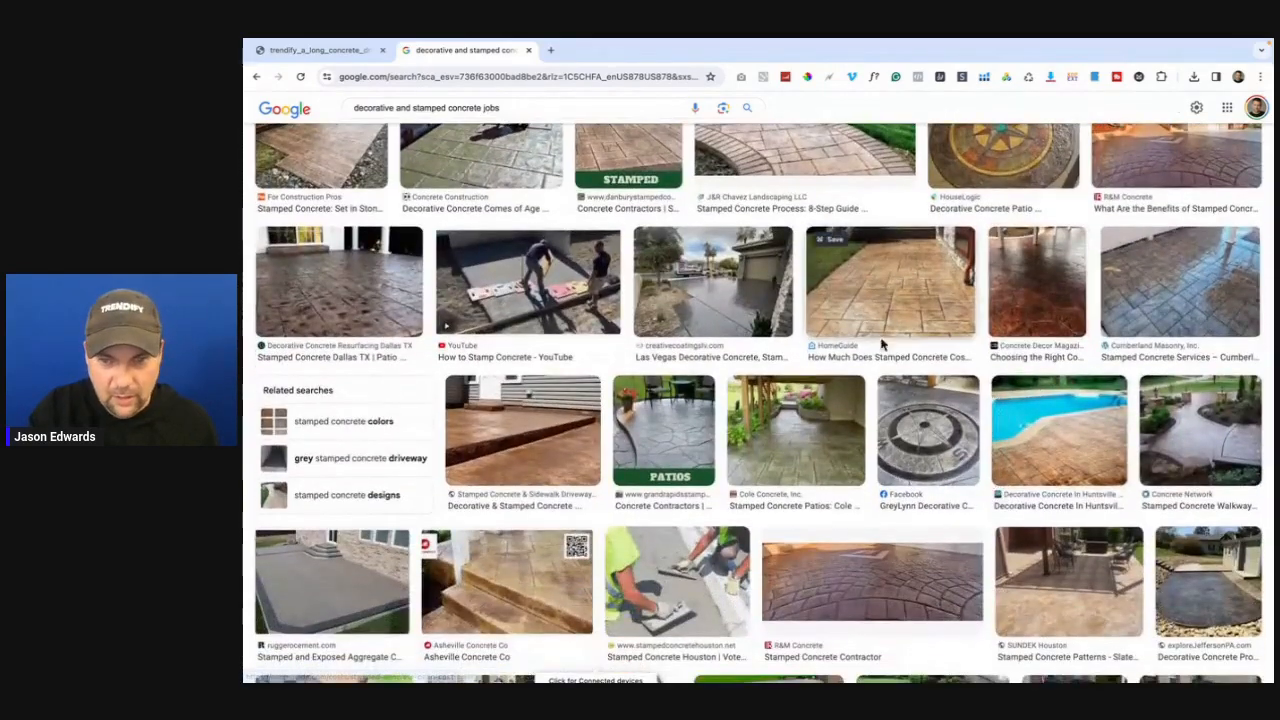
pyautogui.scroll(-2, 878, 345)
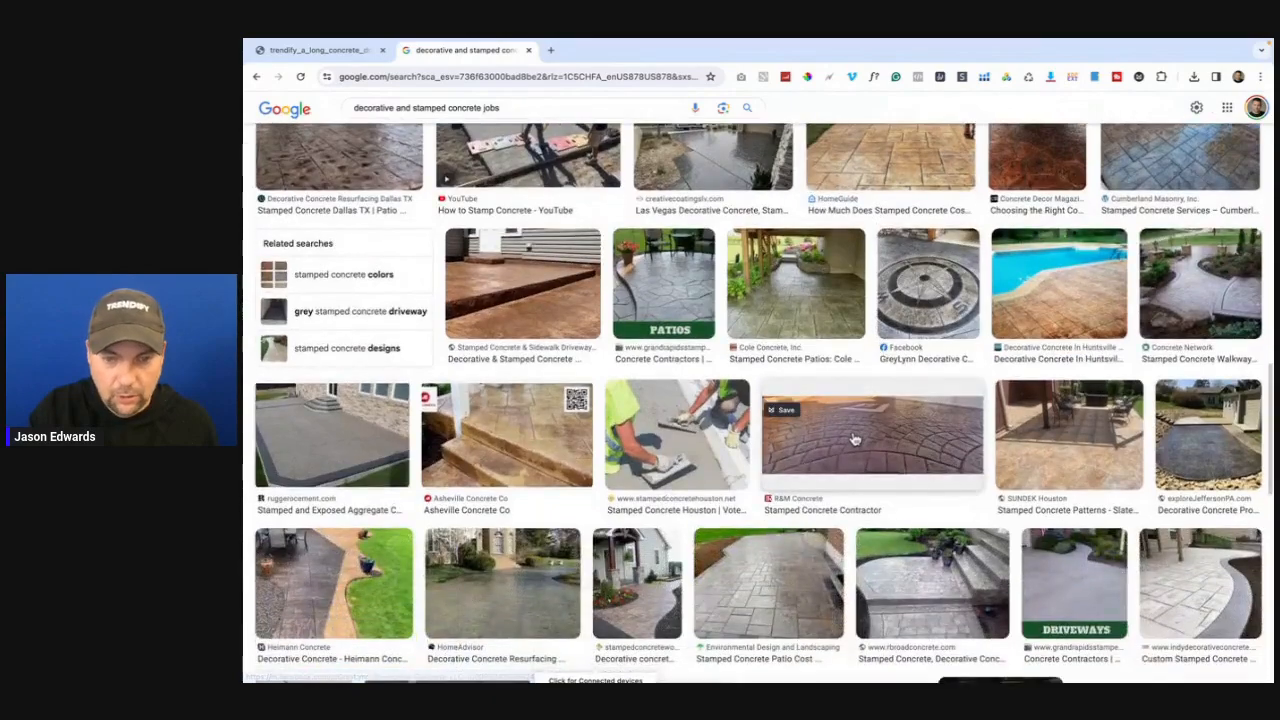
pyautogui.scroll(-1, 853, 438)
pyautogui.scroll(-4, 863, 427)
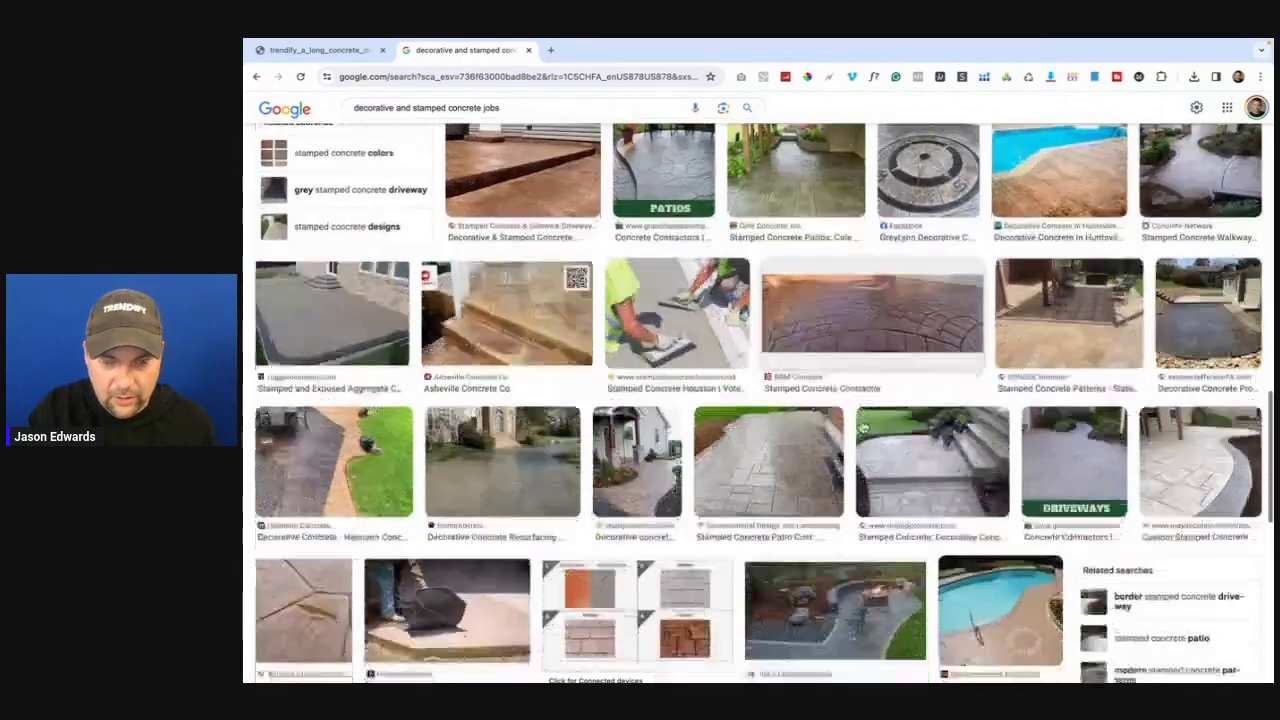
pyautogui.scroll(2, 863, 427)
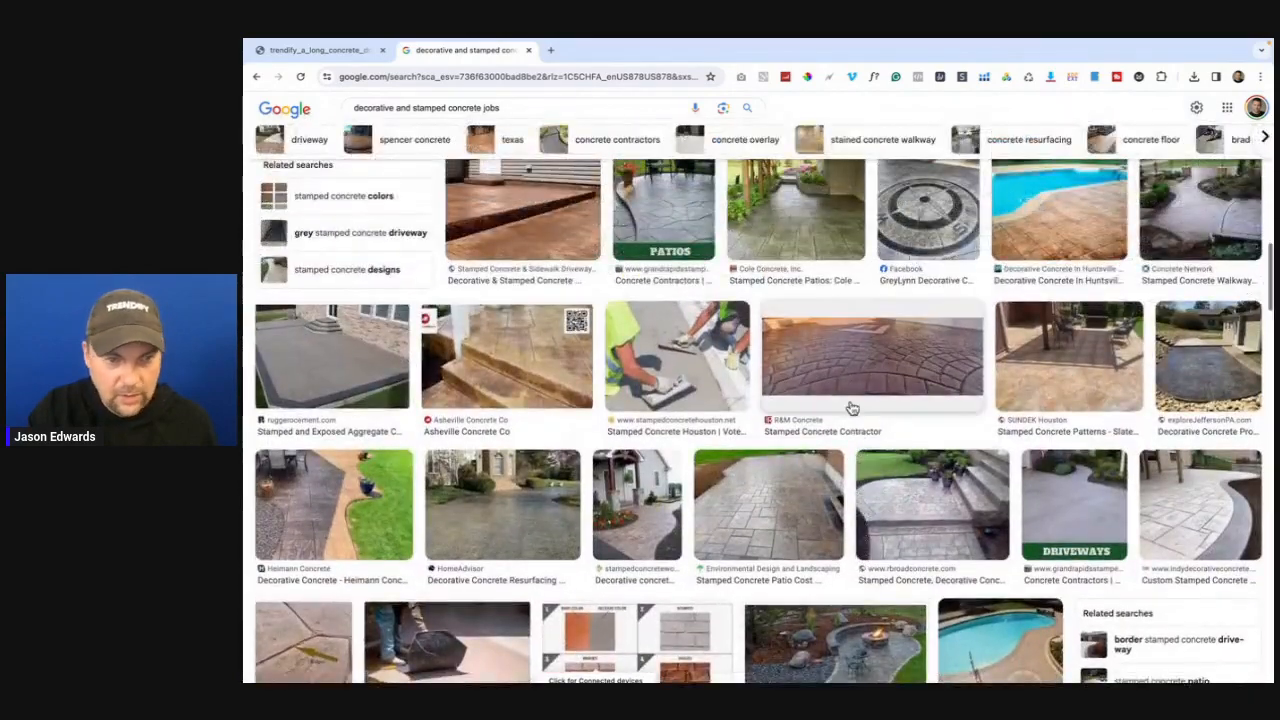
pyautogui.scroll(5, 851, 408)
pyautogui.scroll(5, 851, 408)
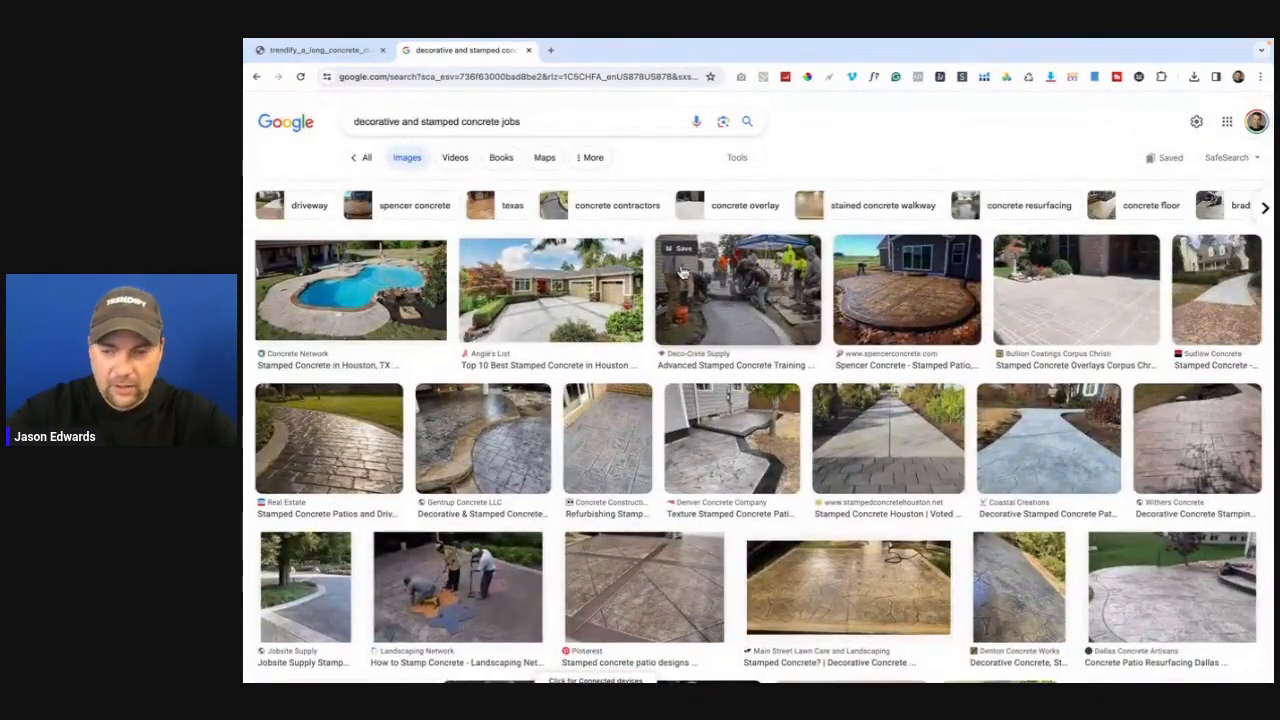
# - Switch back to Discord in full screen and view the rerun set of decorative stamped concrete images
pyautogui.hotkey('ctrl', 'Up')
pyautogui.hotkey('ctrl', 'Left')
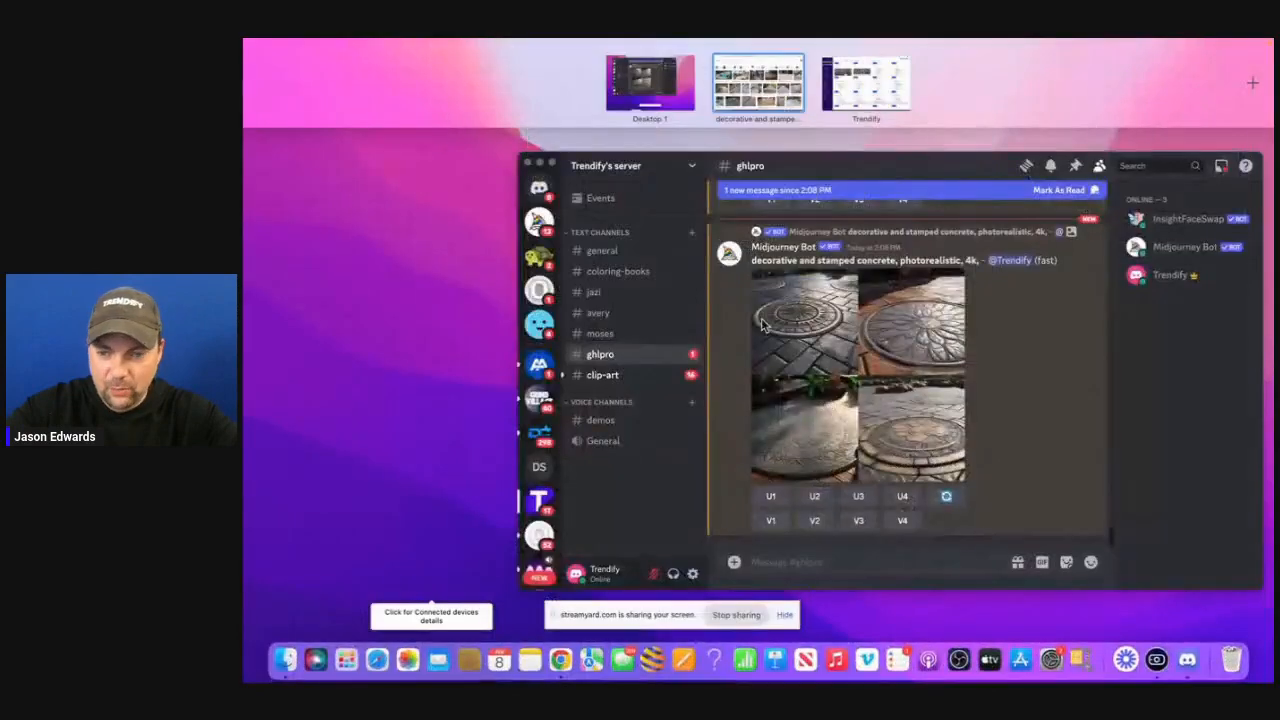
pyautogui.click(1024, 370)
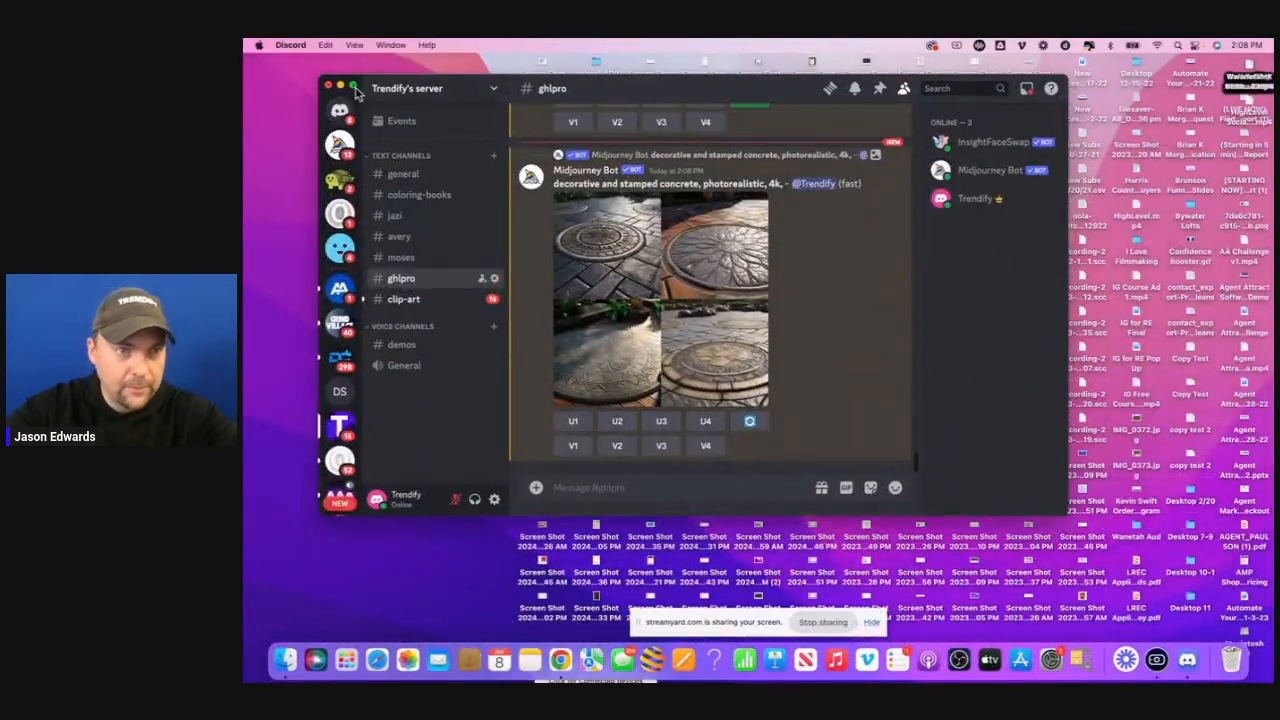
pyautogui.click(354, 87)
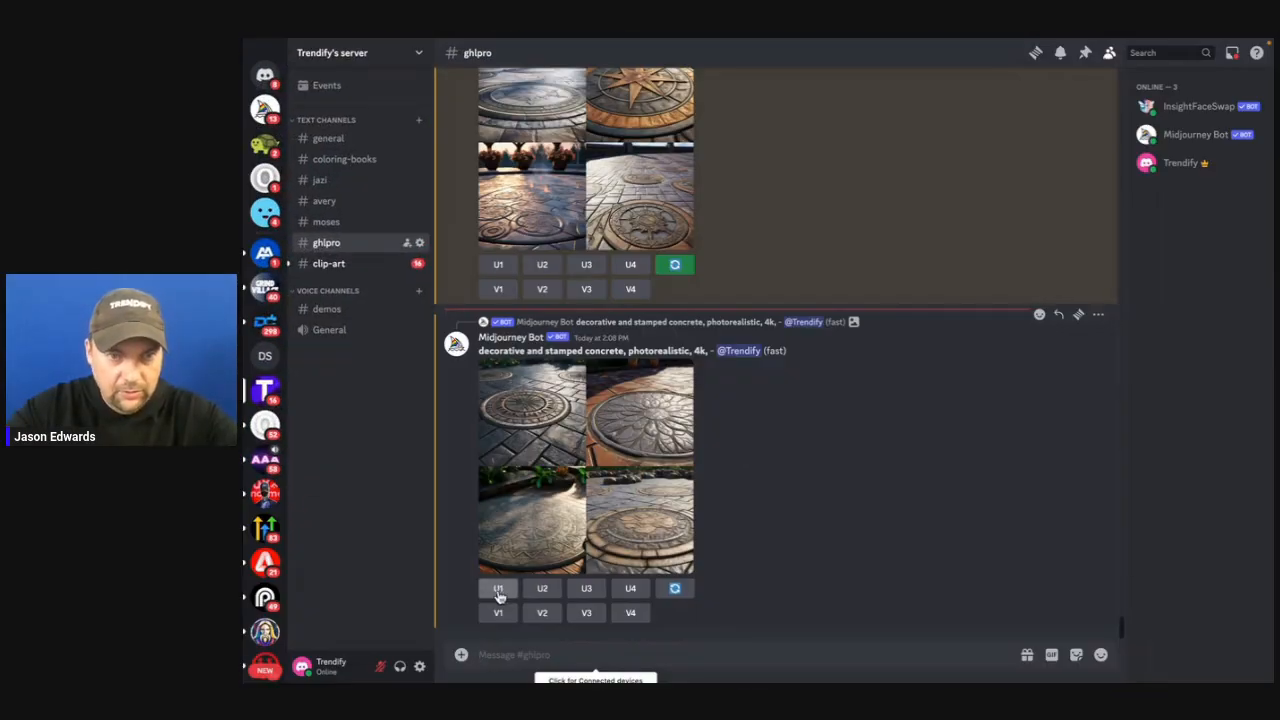
# - Upscale the first image of the rerun decorative stamped concrete set and open the upscaled image in the browser
pyautogui.click(499, 592)
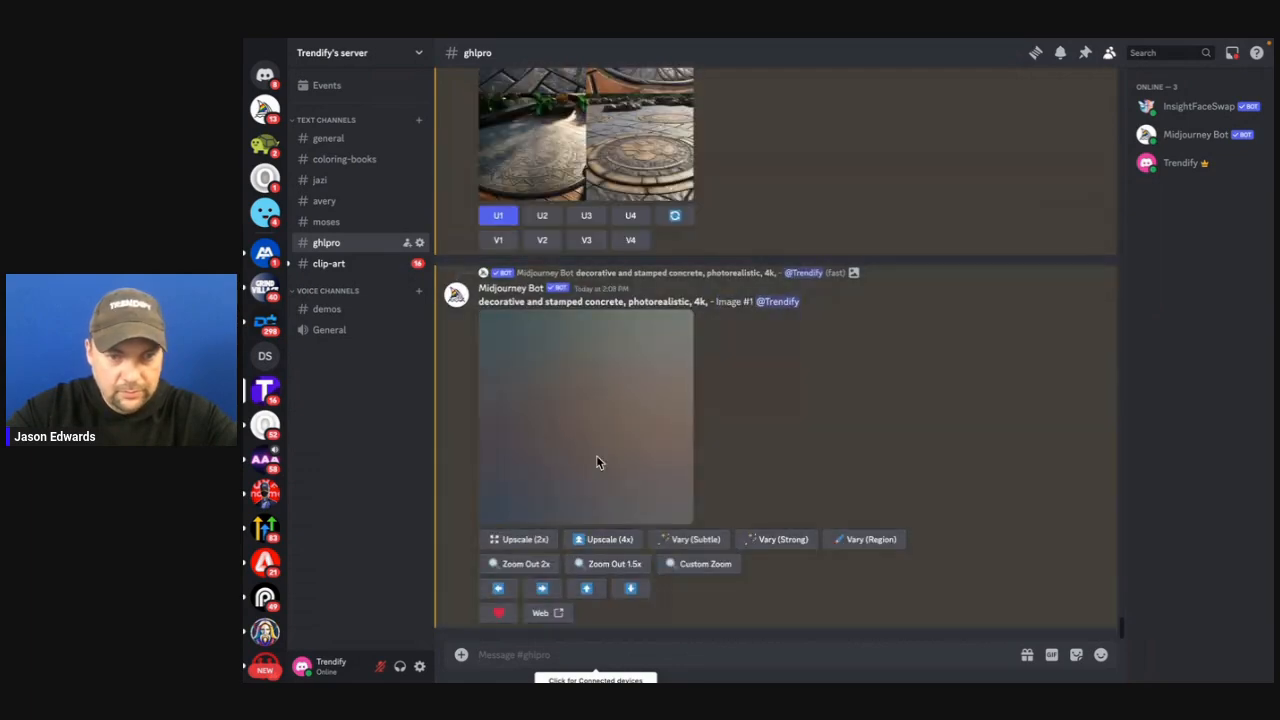
pyautogui.click(640, 484)
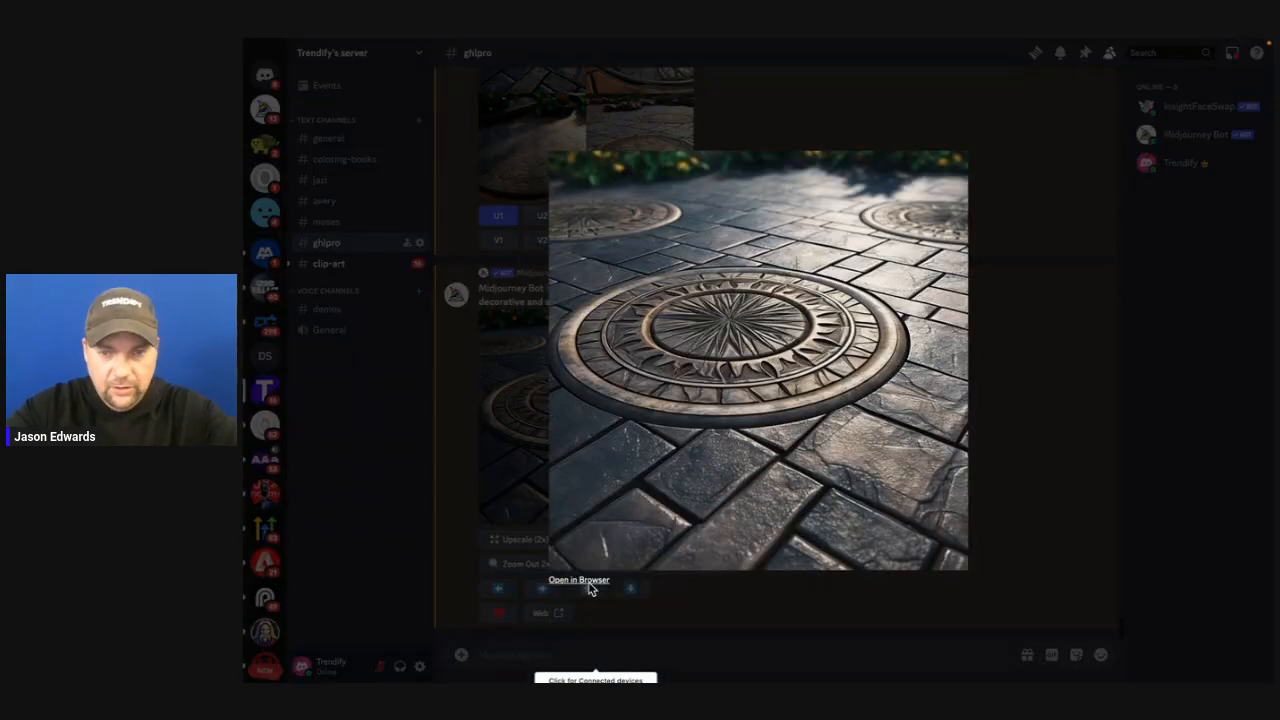
pyautogui.click(580, 582)
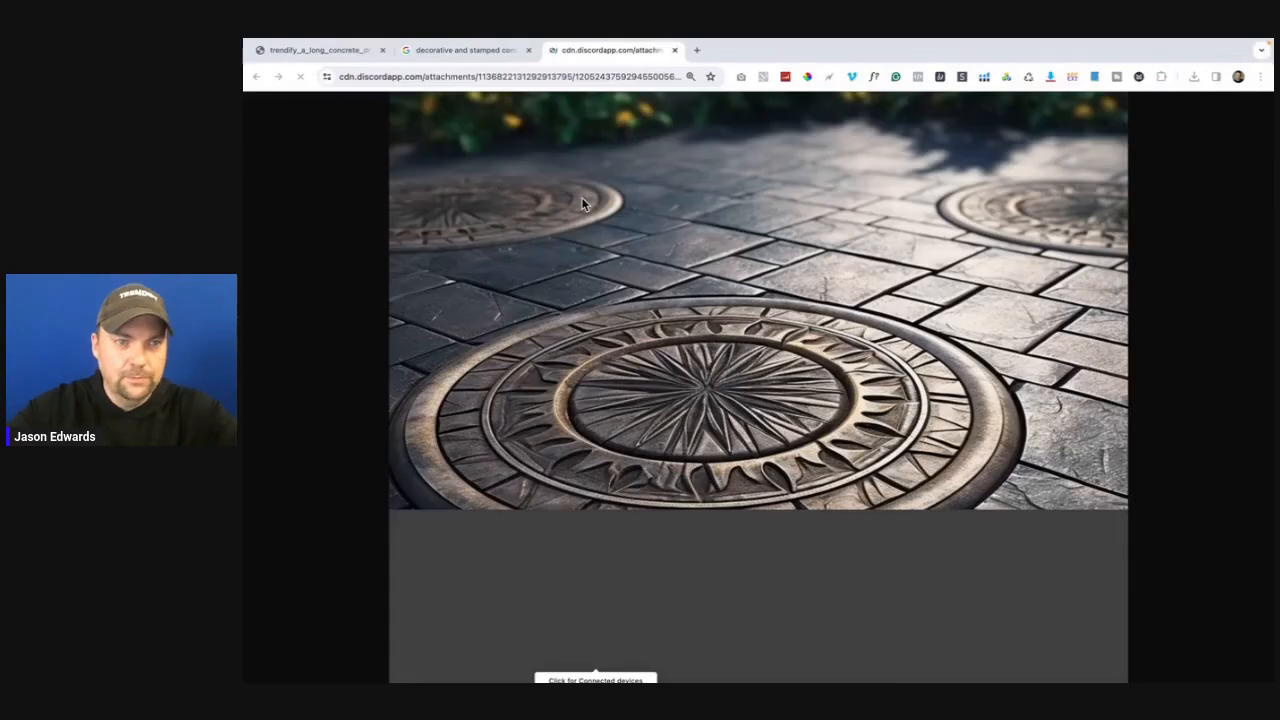
# - Save the medallion paving image to Documents as "Katy Concrete - Decorartive and Stamped Concrete"
pyautogui.press('super+s')
pyautogui.write('D')
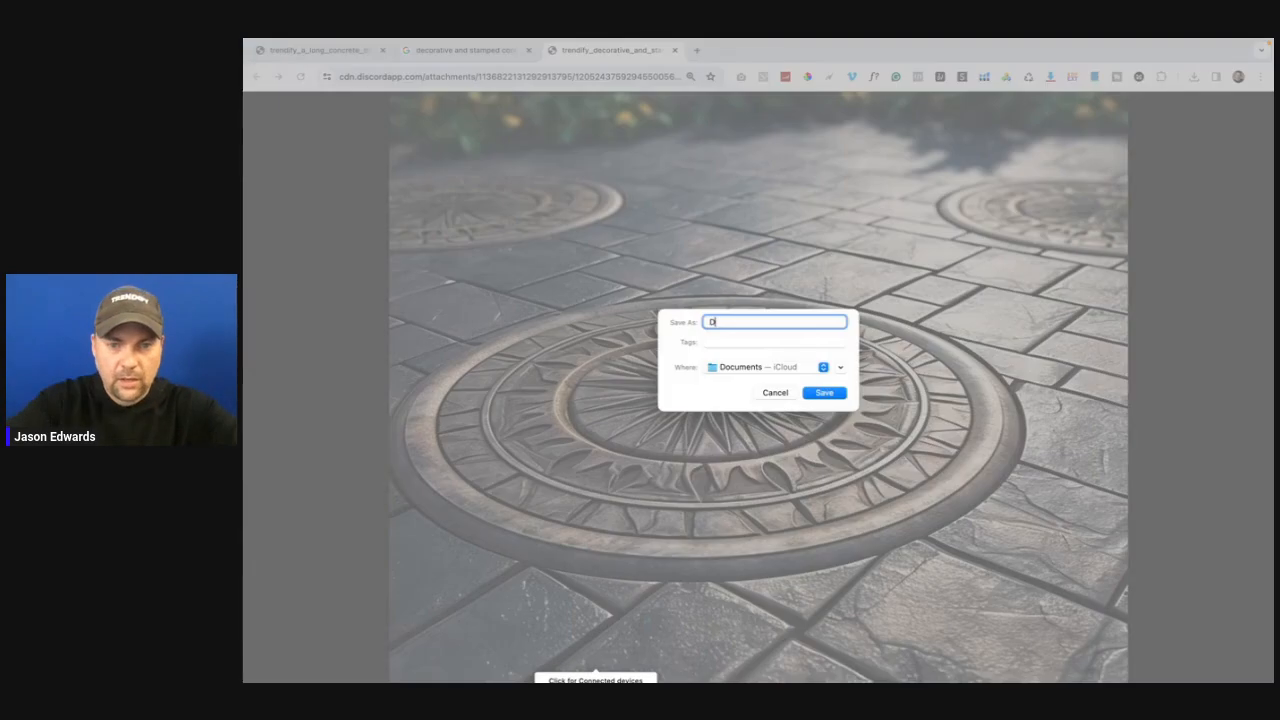
pyautogui.write('ec')
pyautogui.press('BackSpace')
pyautogui.press('BackSpace')
pyautogui.press('BackSpace')
pyautogui.write('Katy ')
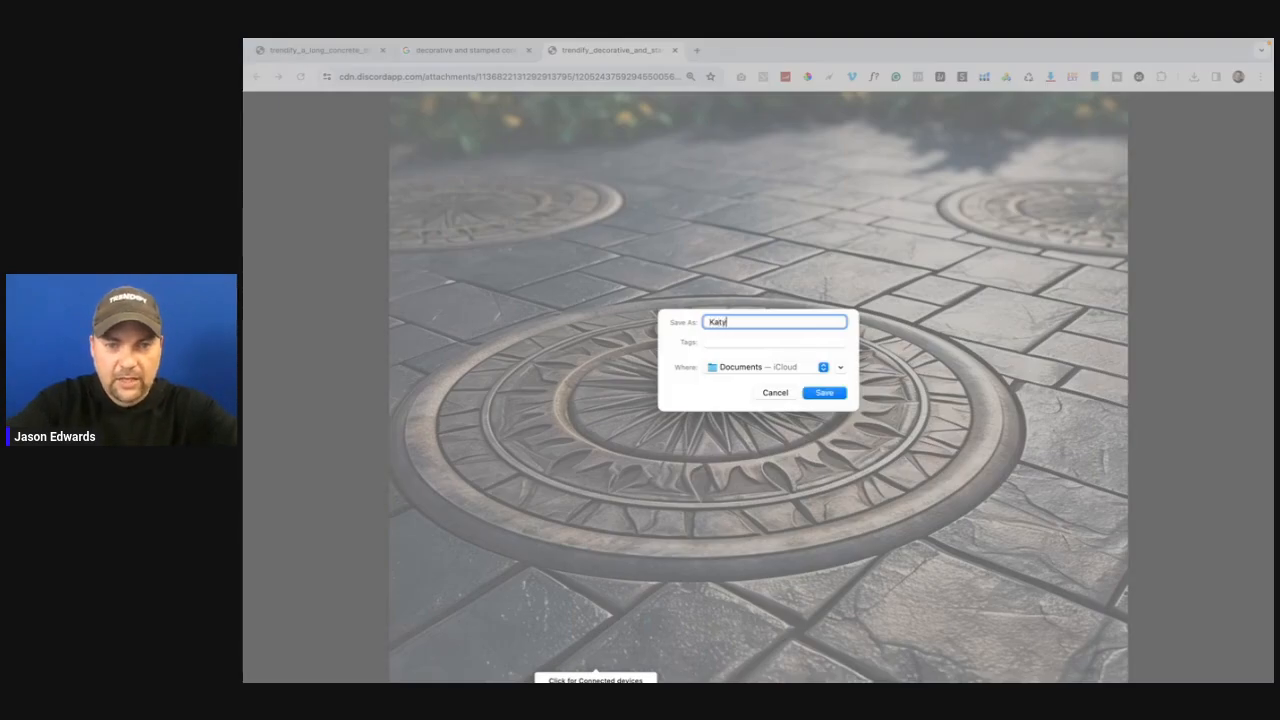
pyautogui.write('Concrete - Decorat')
pyautogui.write('tive and Tam')
pyautogui.press('BackSpace')
pyautogui.press('BackSpace')
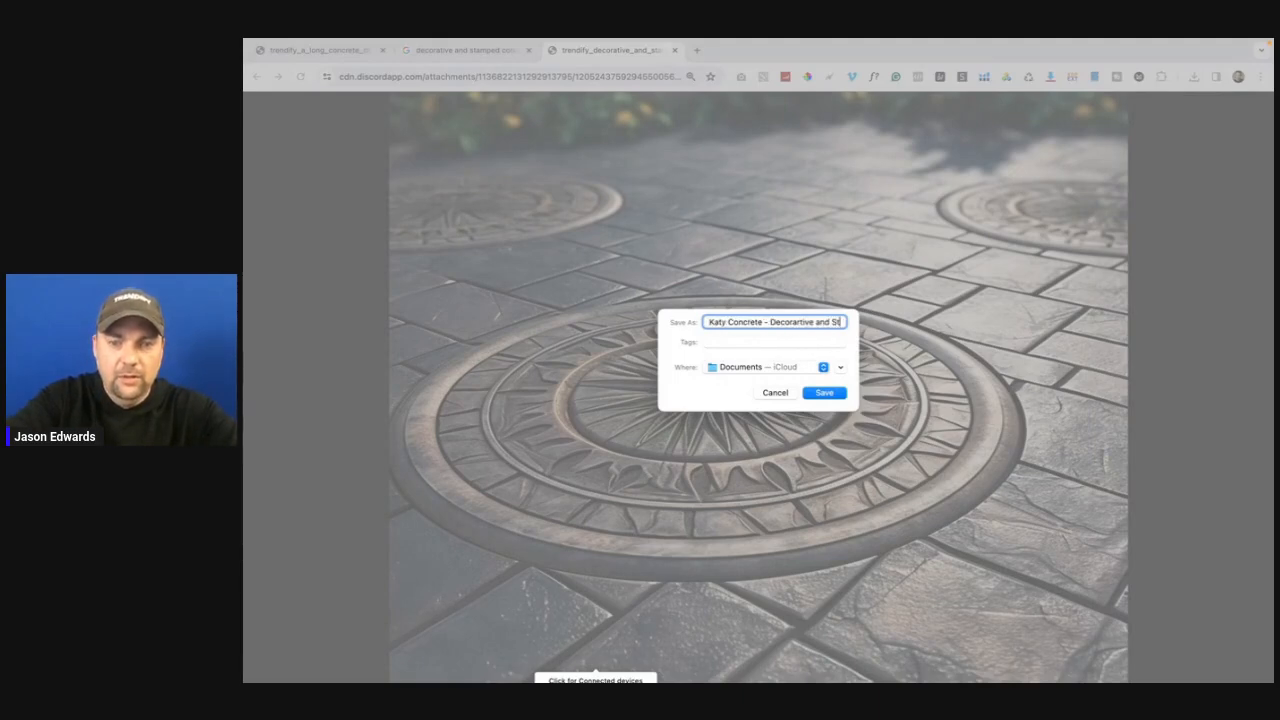
pyautogui.write('amped Concrete')
pyautogui.click(821, 395)
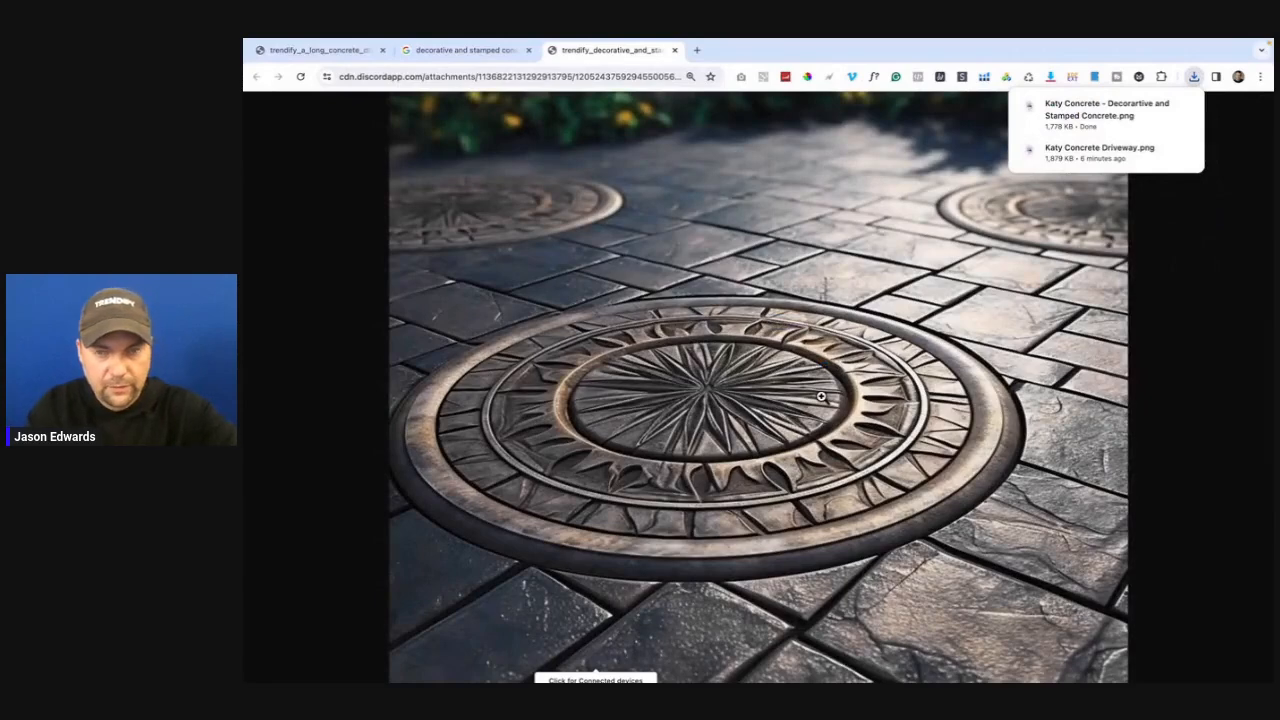
# - Return to the Trendify page builder and retitle the "Japanese-Style Bathrooms" service as "Decorative and Stamped Concrete"
pyautogui.hotkey('alt', 'Tab')
pyautogui.click(305, 51)
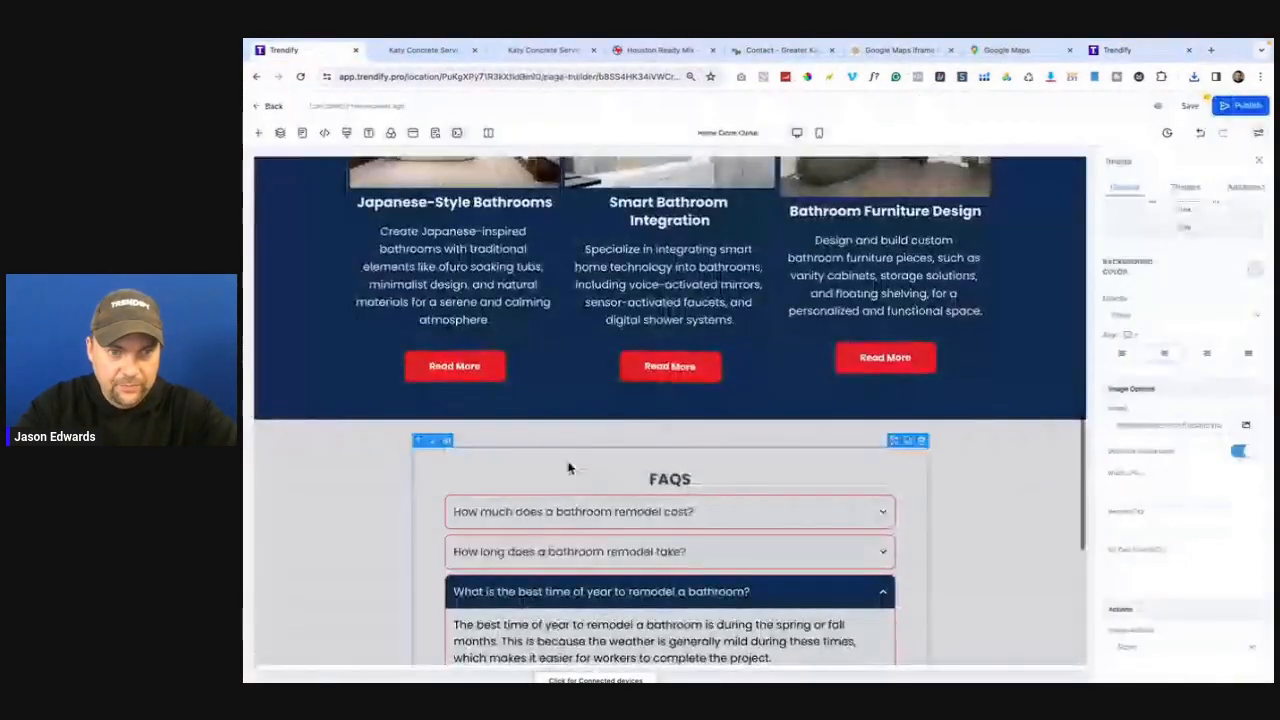
pyautogui.scroll(2, 569, 466)
pyautogui.tripleClick(454, 384)
pyautogui.write('Decorative')
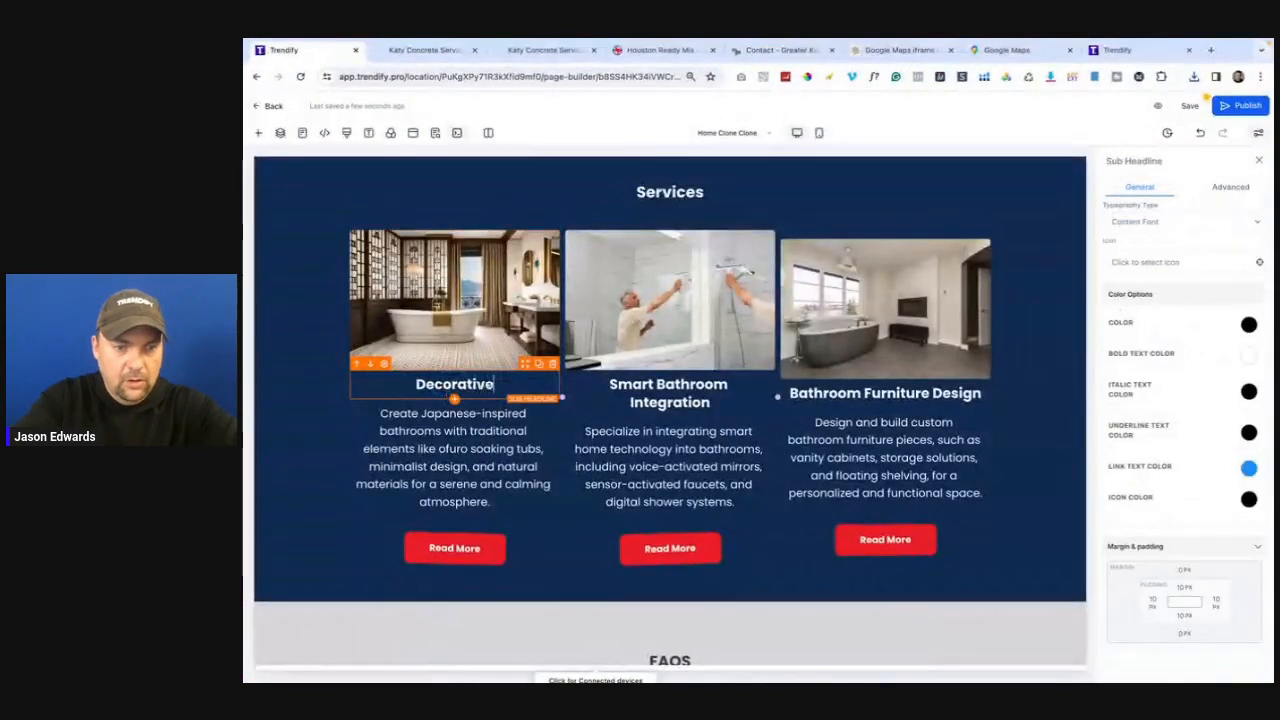
pyautogui.write(' and Stamp')
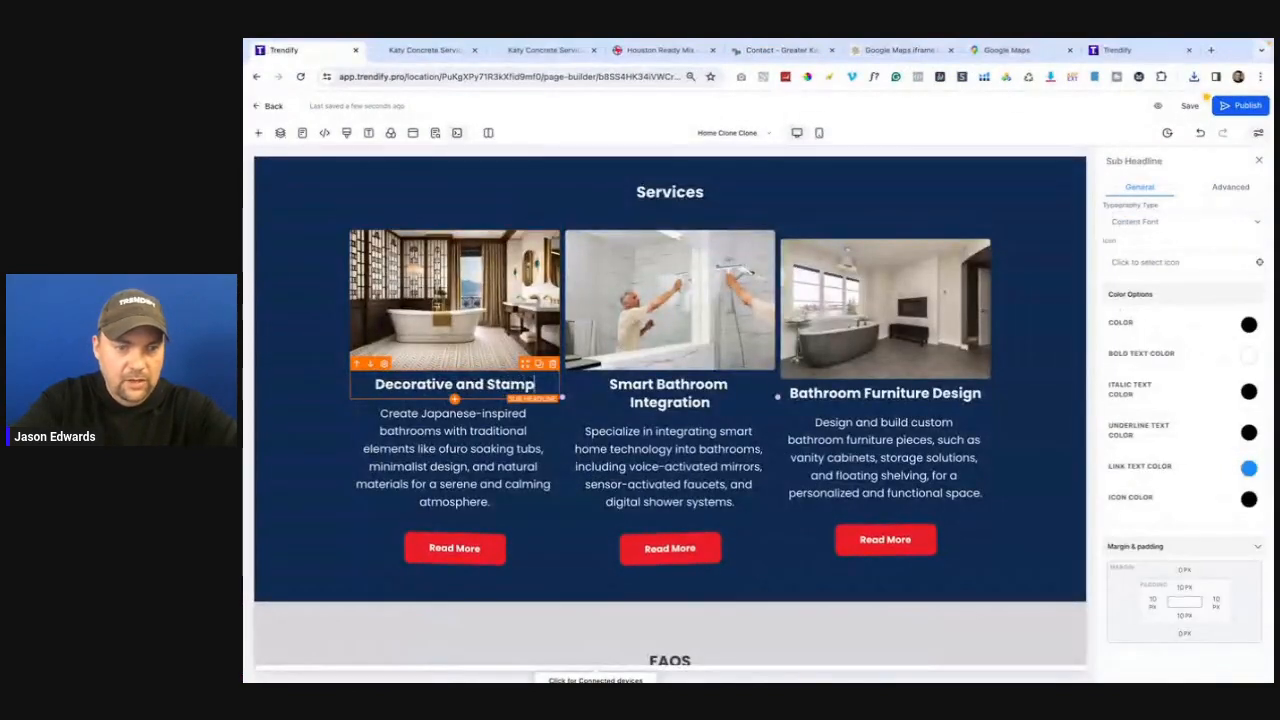
pyautogui.write('ed Concrete')
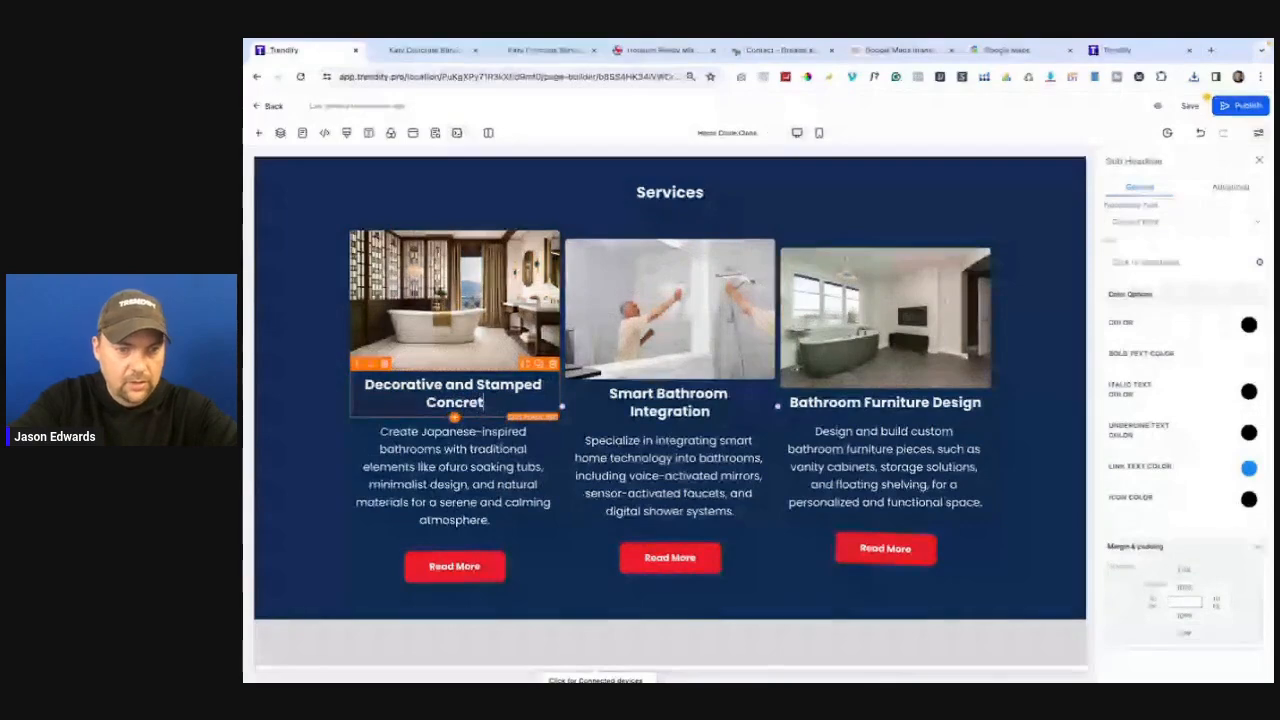
# - Replace the first service's bathroom photo with the saved decorative and stamped concrete image through the media library
pyautogui.click(454, 308)
pyautogui.click(1245, 406)
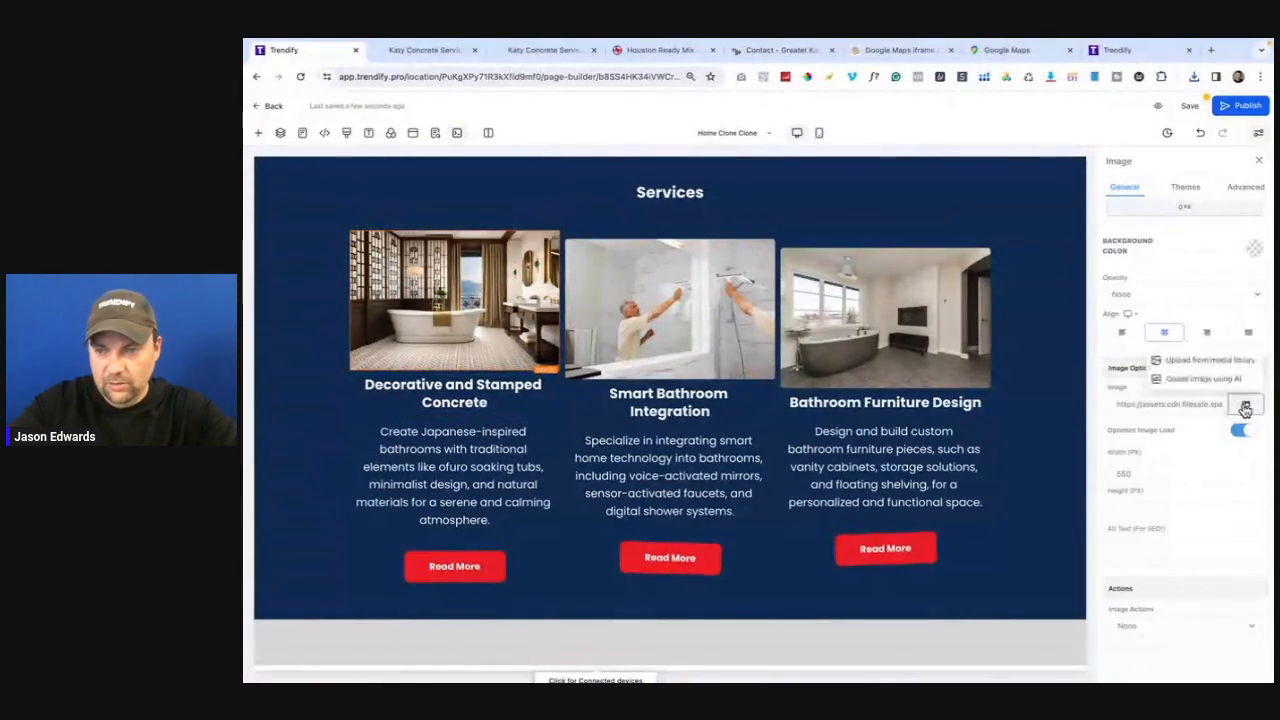
pyautogui.click(1162, 359)
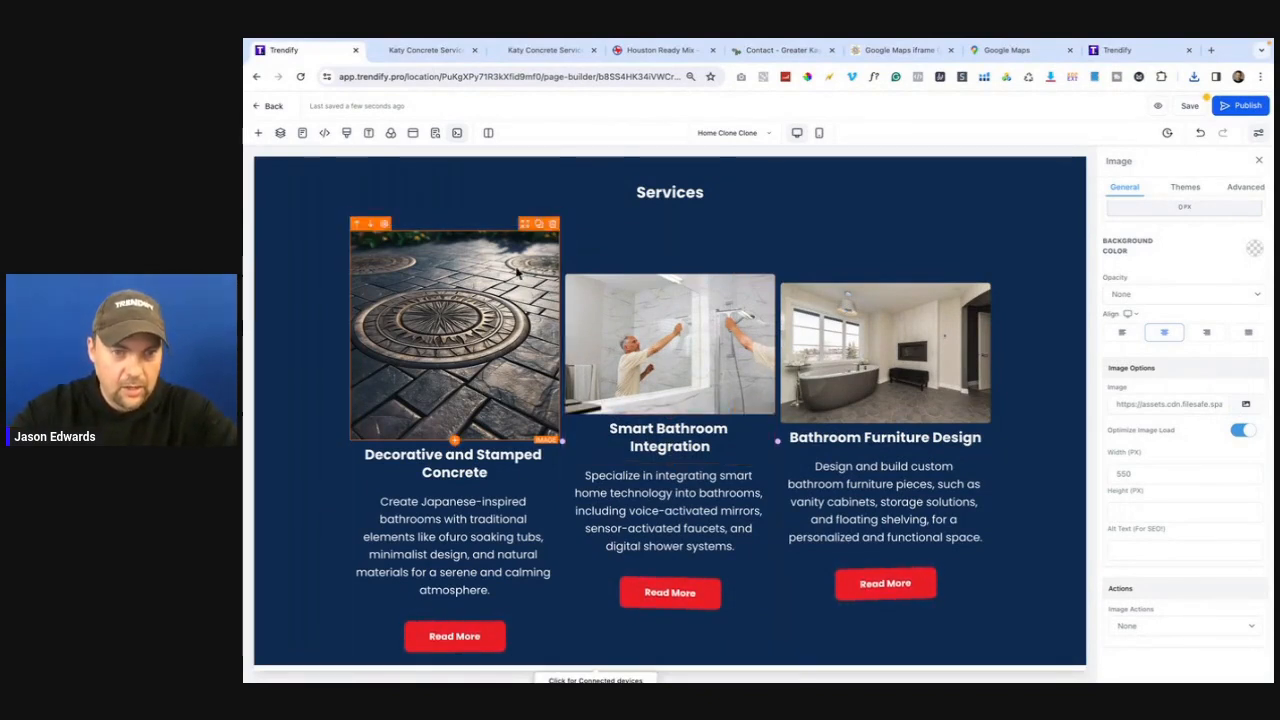
# - Generate AI content for the first service's paragraph from "Write about decorative and stamped concrete work", with small length and professional tone
pyautogui.scroll(-1, 474, 424)
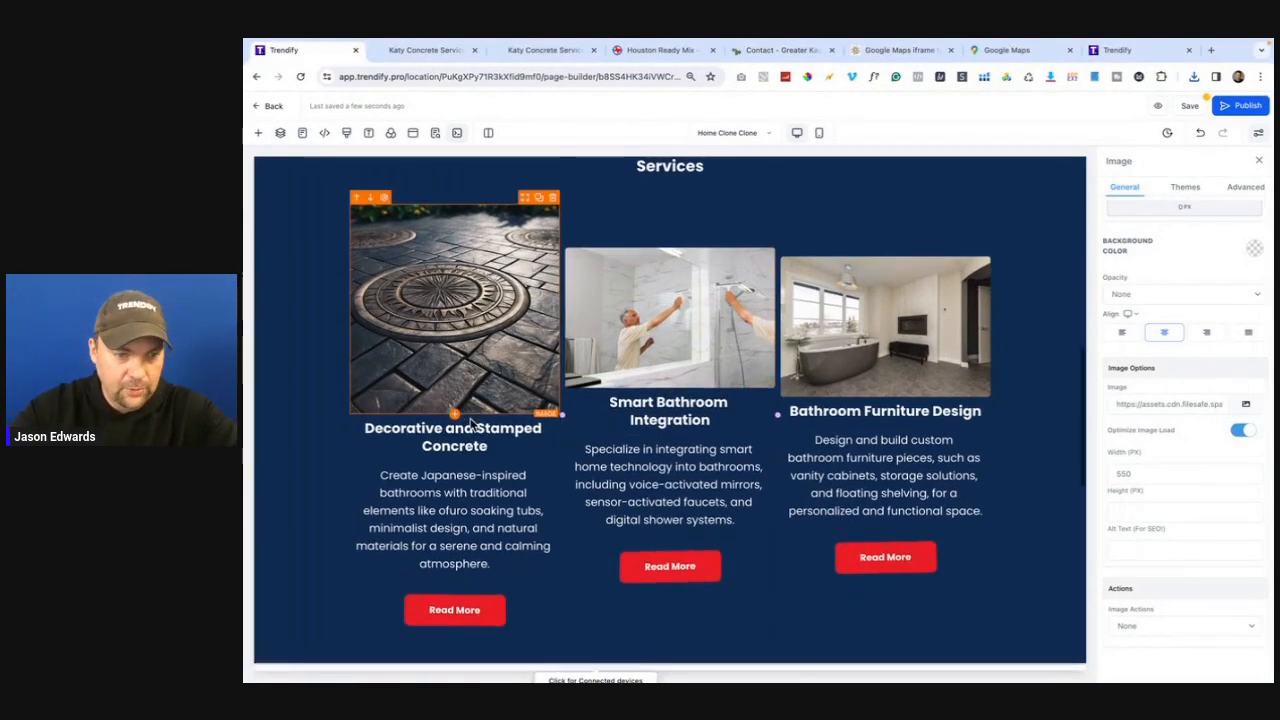
pyautogui.tripleClick(493, 508)
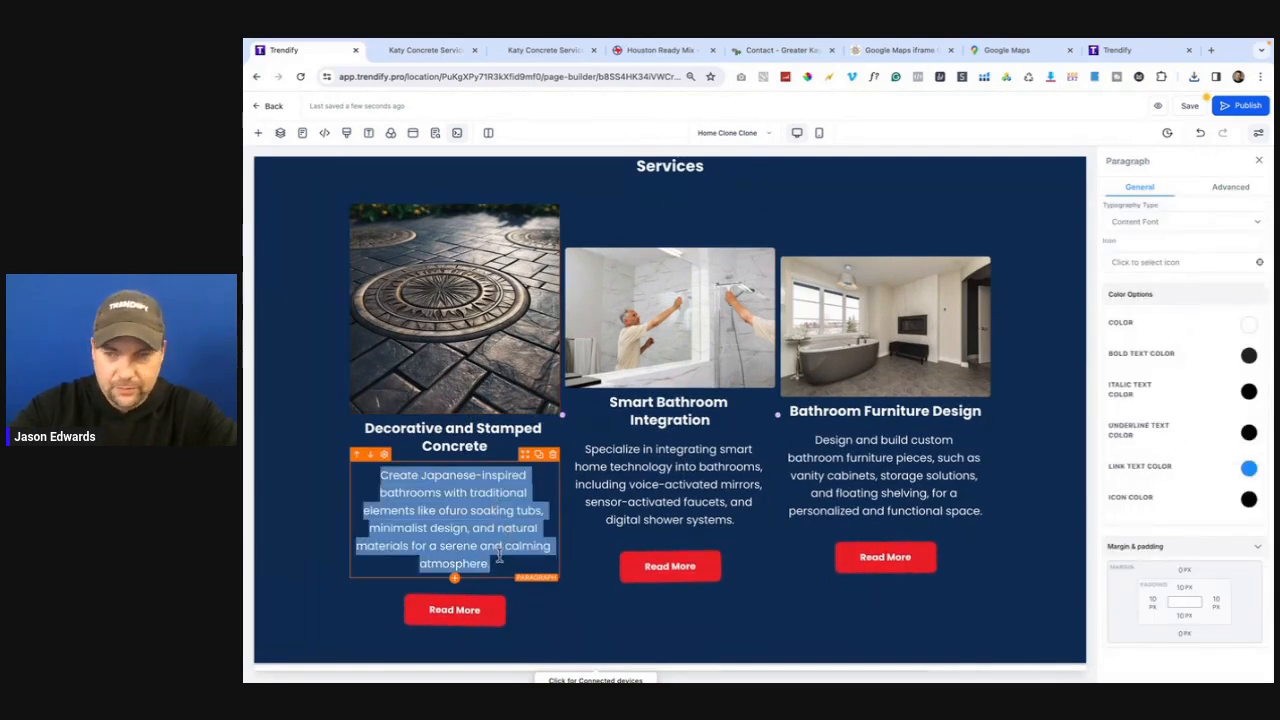
pyautogui.click(546, 590)
pyautogui.click(483, 533)
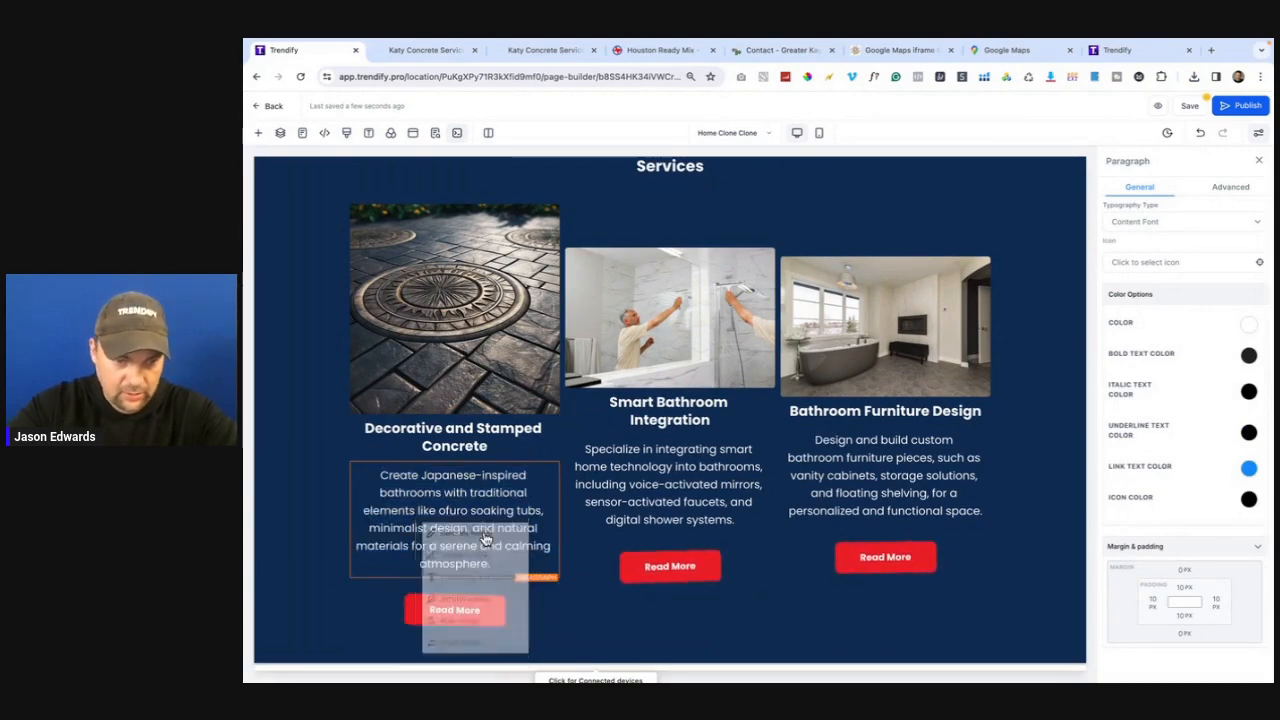
pyautogui.click(674, 363)
pyautogui.write('Write about decorative and stamped concrete wor')
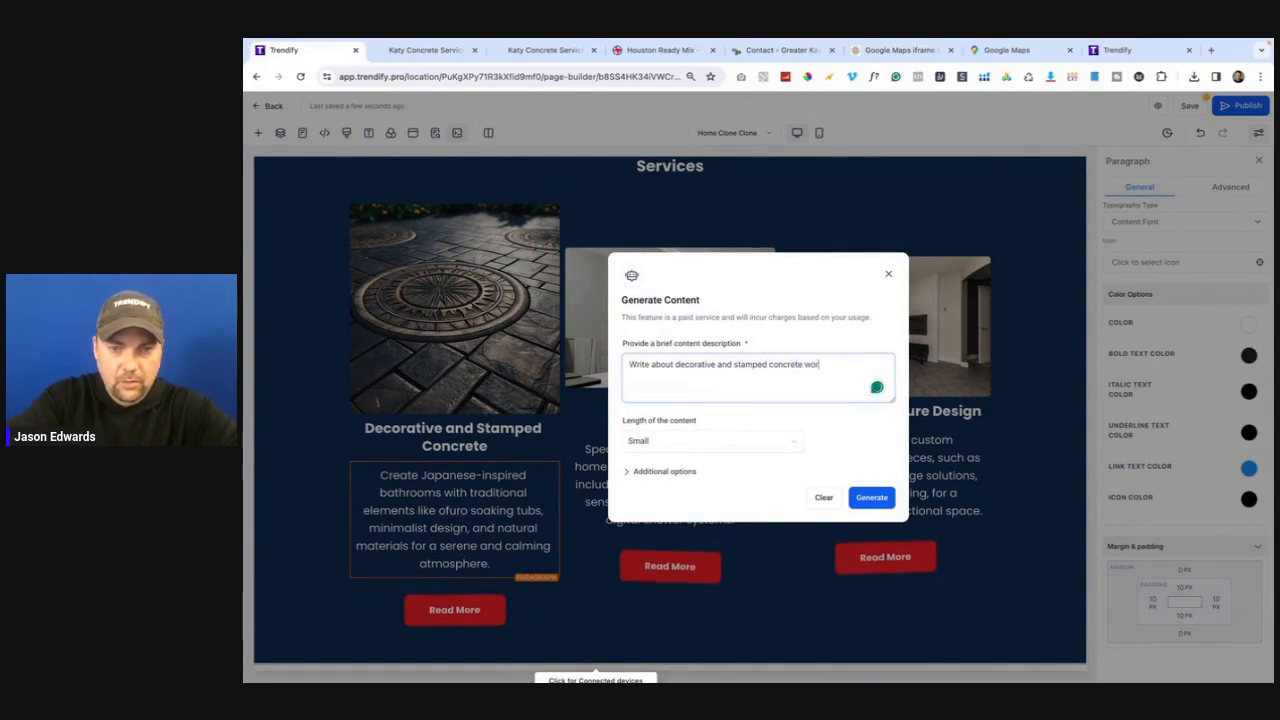
pyautogui.click(655, 442)
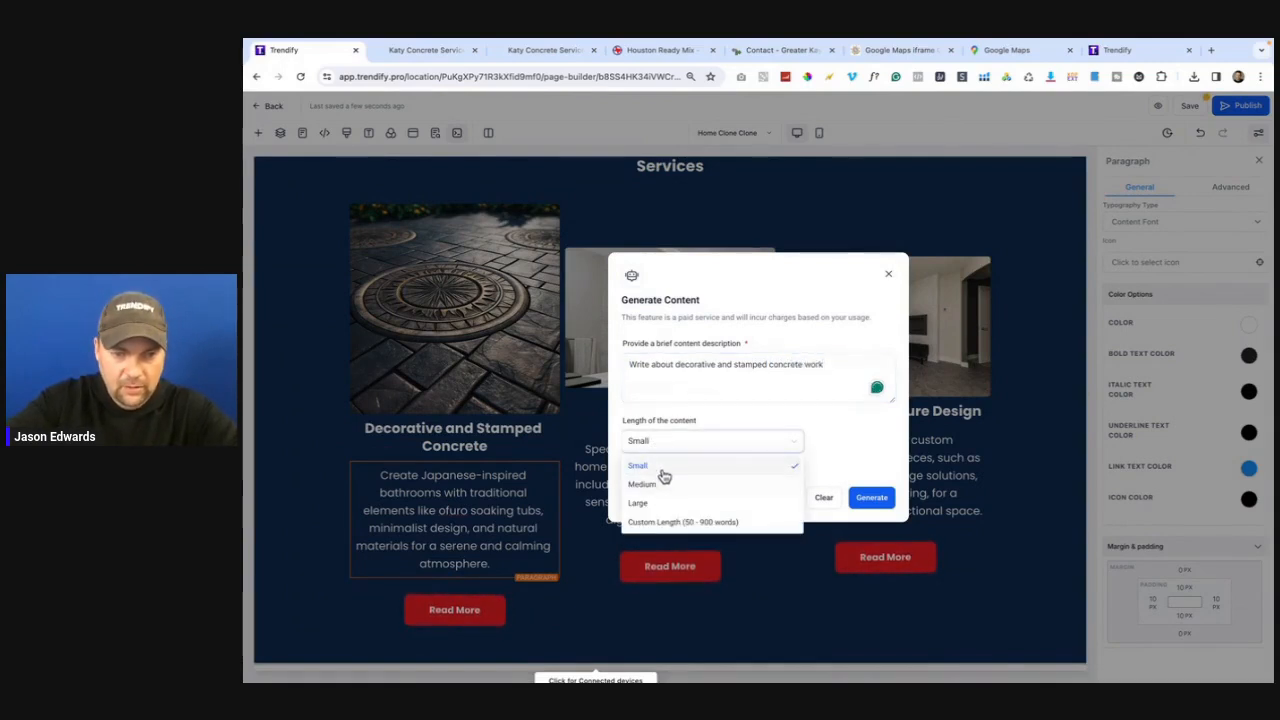
pyautogui.click(662, 468)
pyautogui.click(649, 471)
pyautogui.click(650, 482)
pyautogui.click(691, 586)
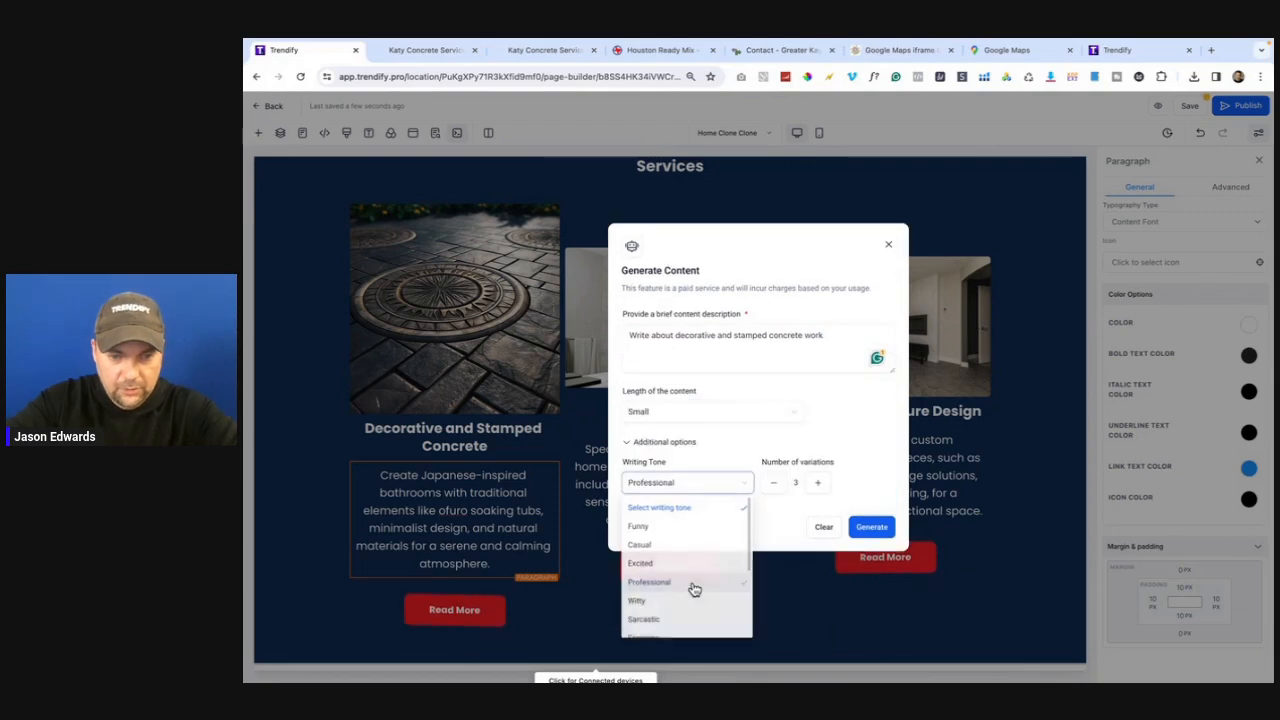
pyautogui.click(871, 526)
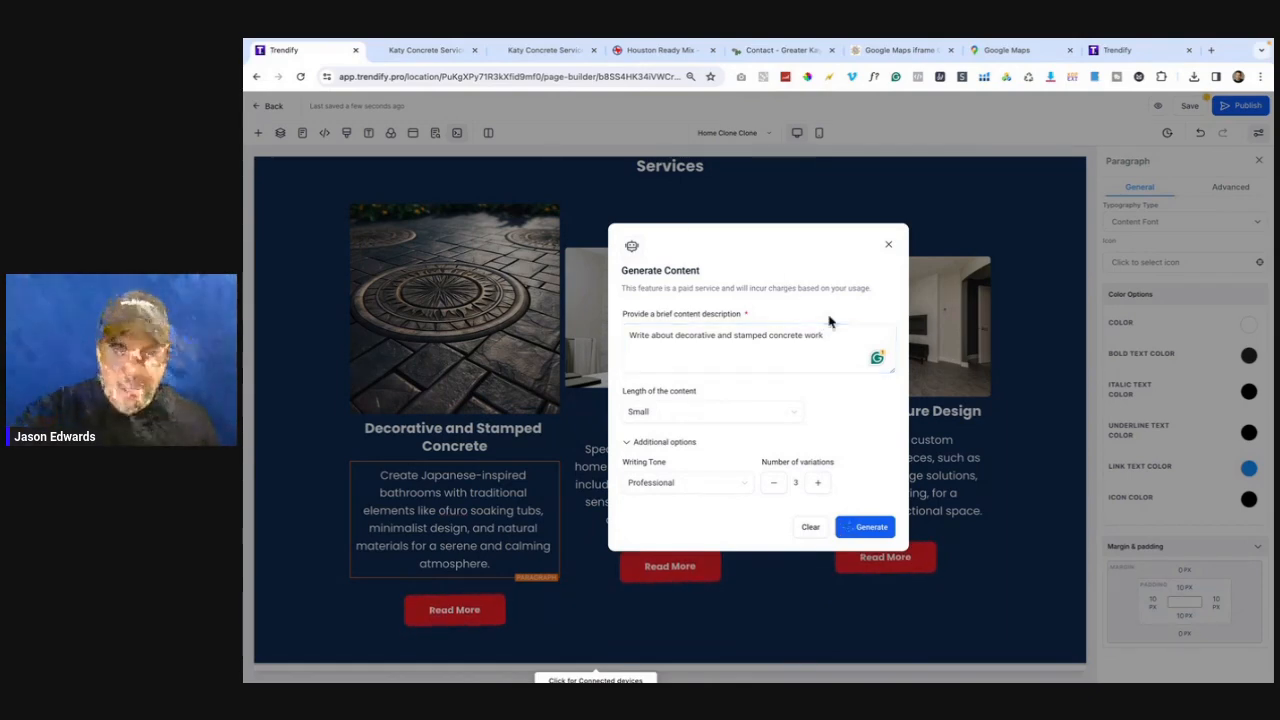
# - Regenerate the decorative and stamped concrete text with a custom length of 100 words and review the variations
pyautogui.scroll(10, 640, 462)
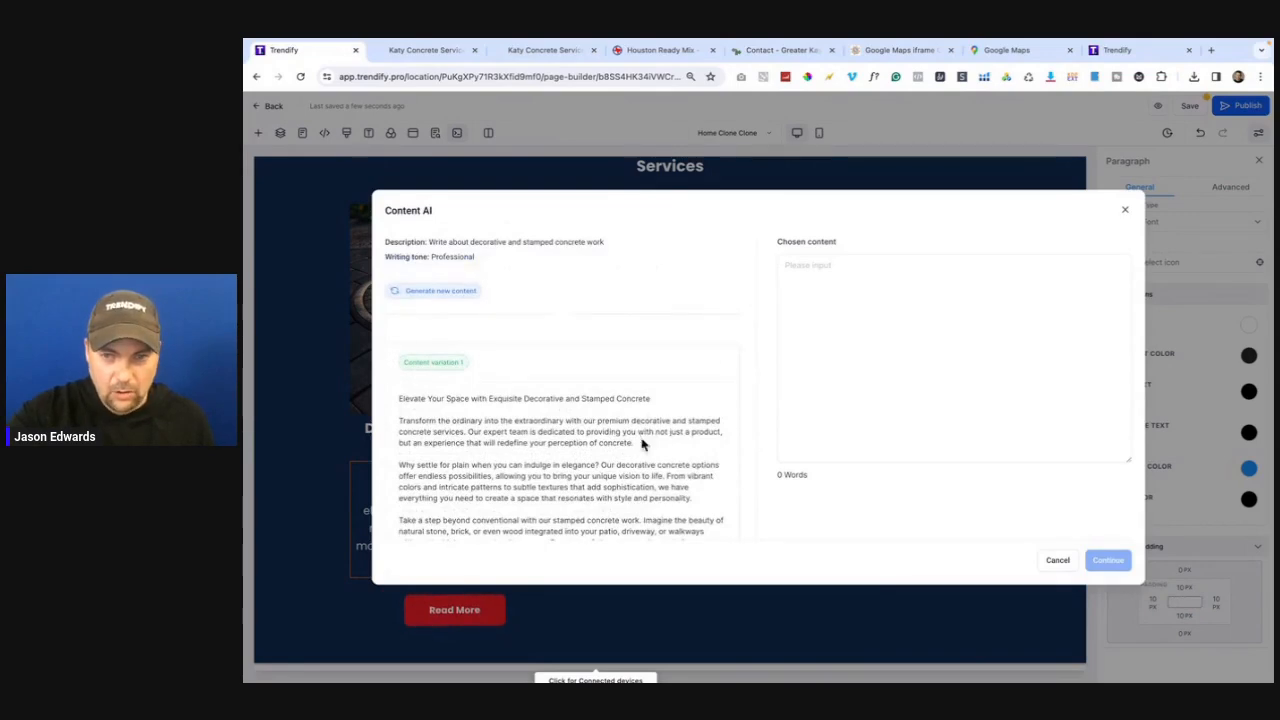
pyautogui.click(426, 291)
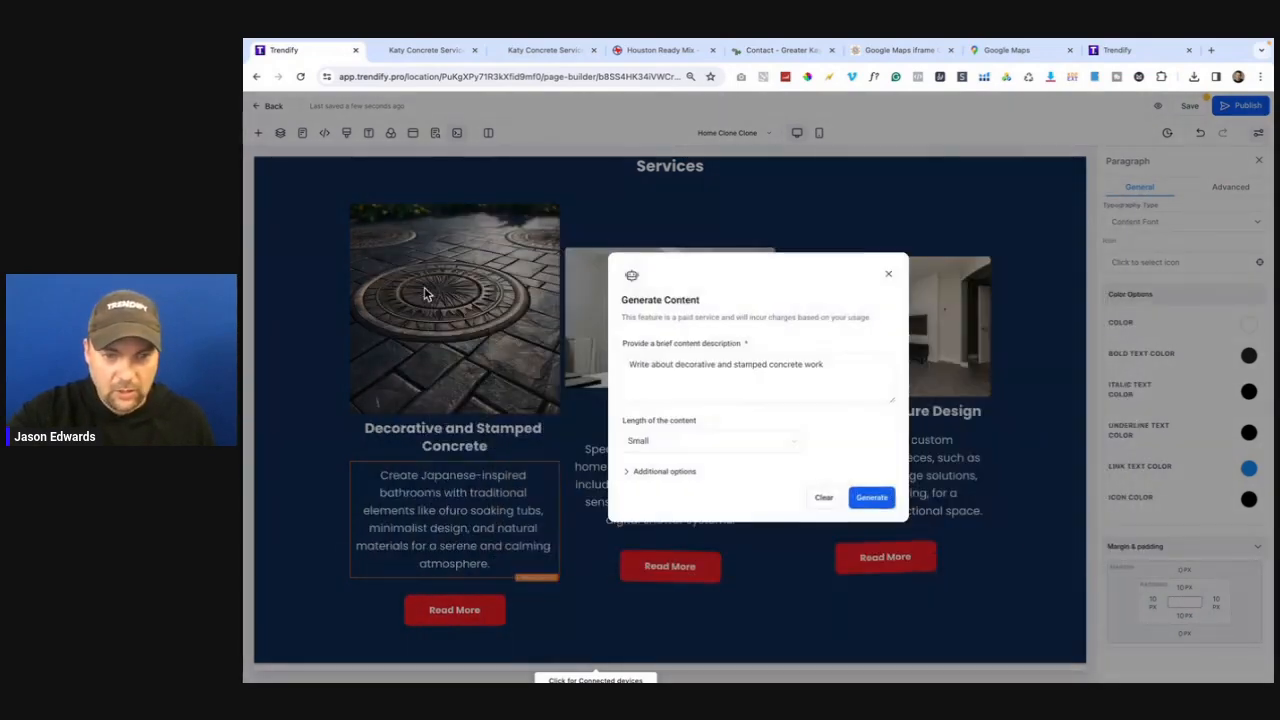
pyautogui.click(705, 444)
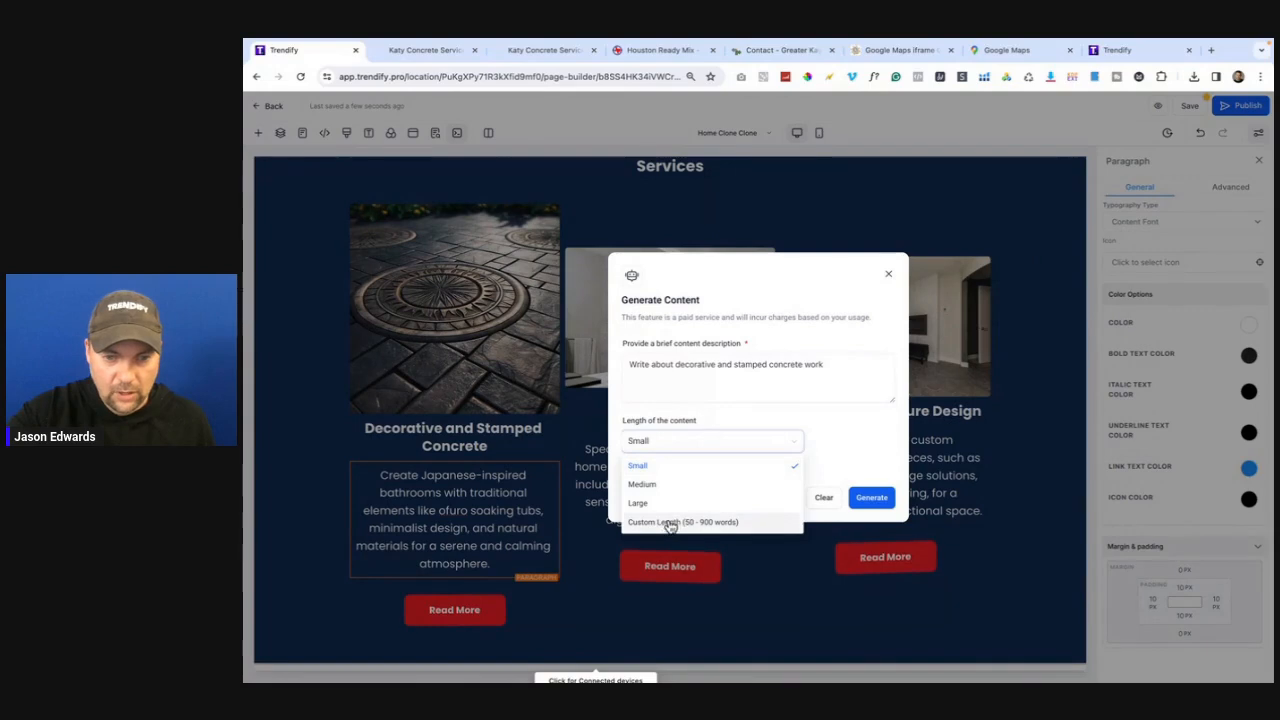
pyautogui.click(670, 523)
pyautogui.click(843, 444)
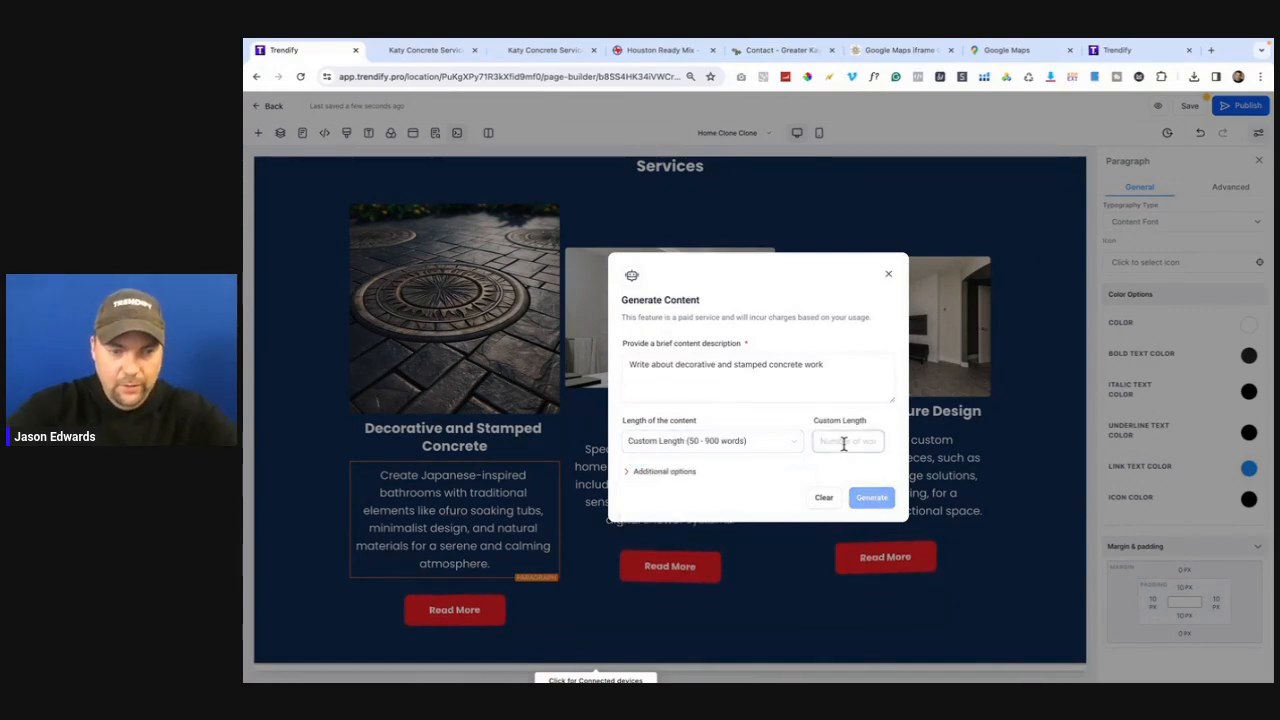
pyautogui.write('100')
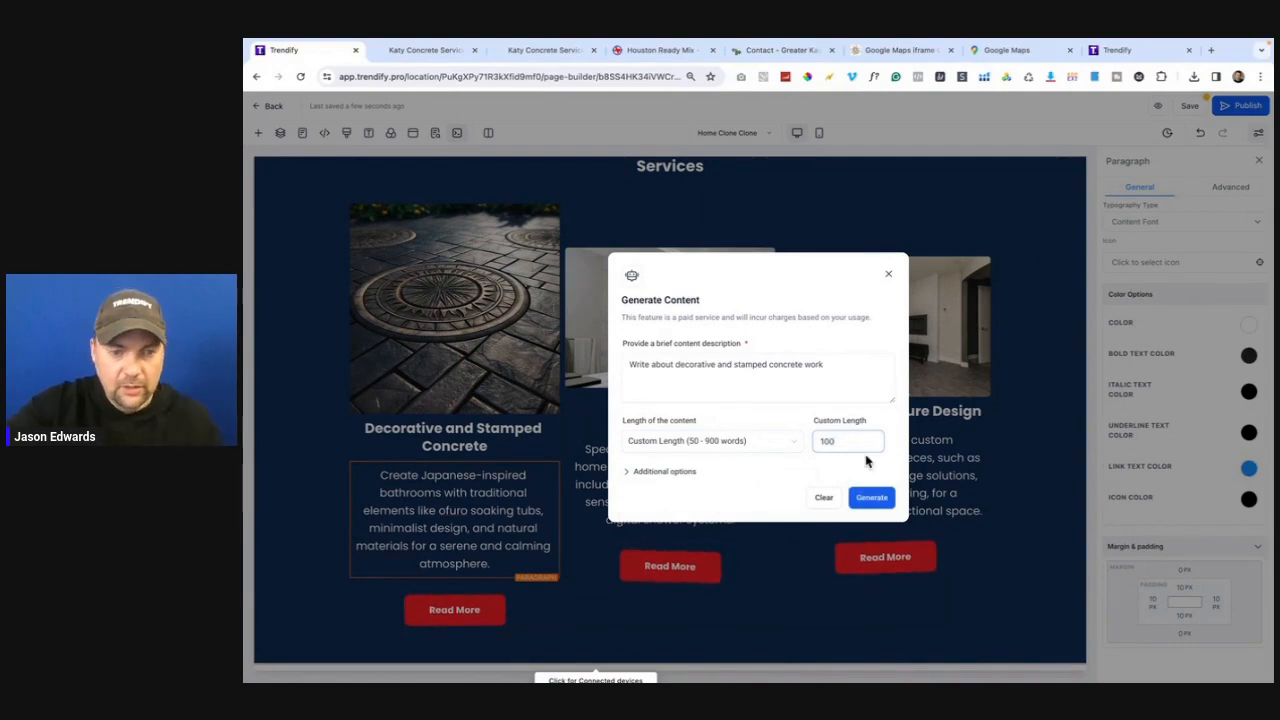
pyautogui.click(870, 498)
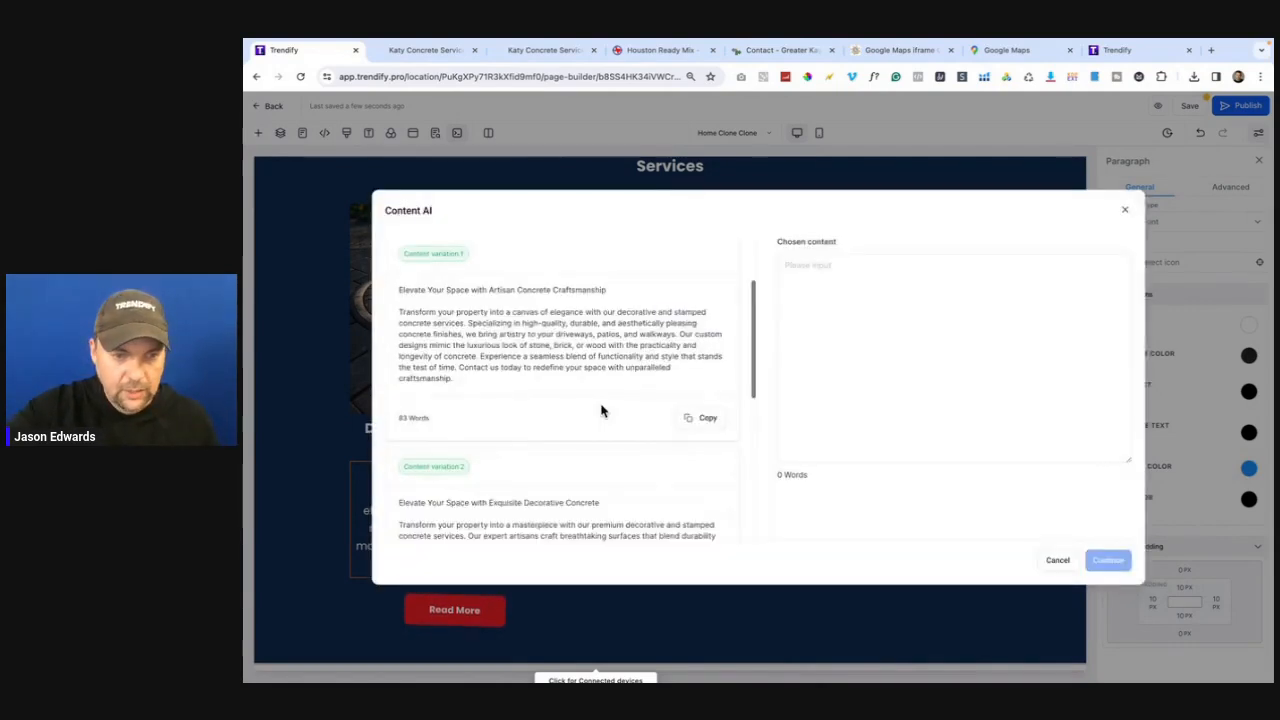
pyautogui.scroll(-1, 458, 374)
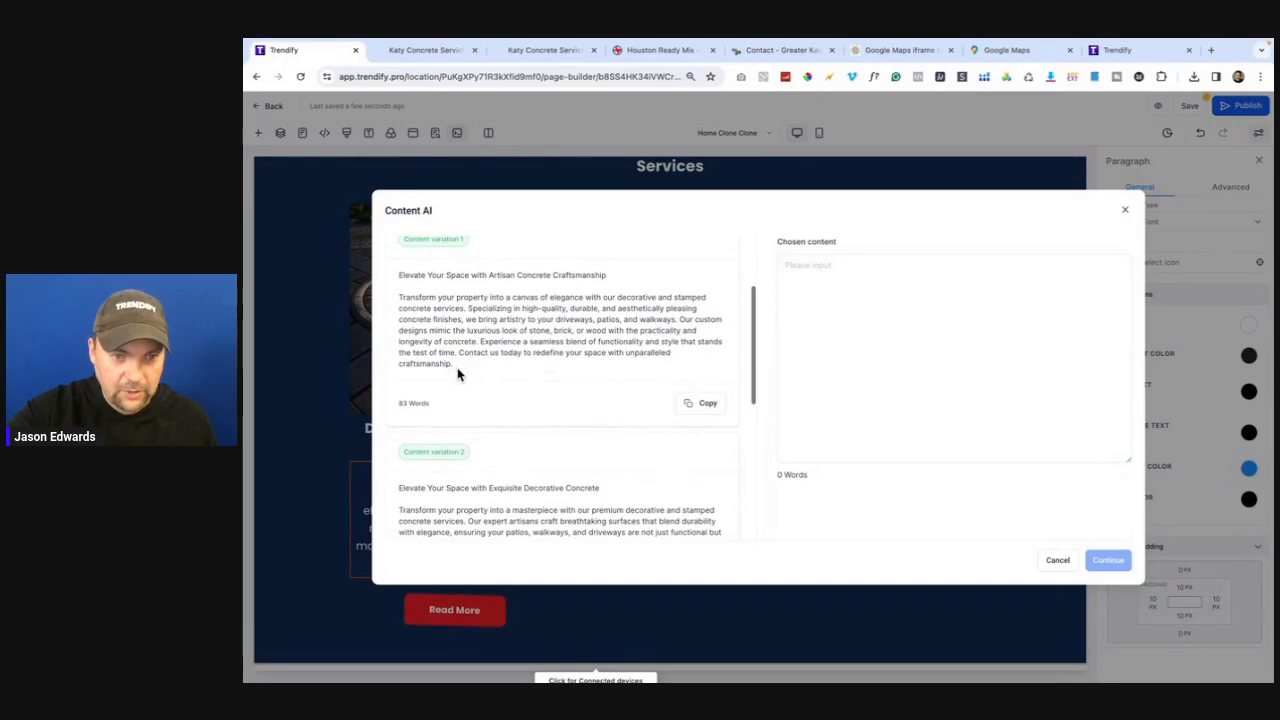
pyautogui.scroll(2, 508, 372)
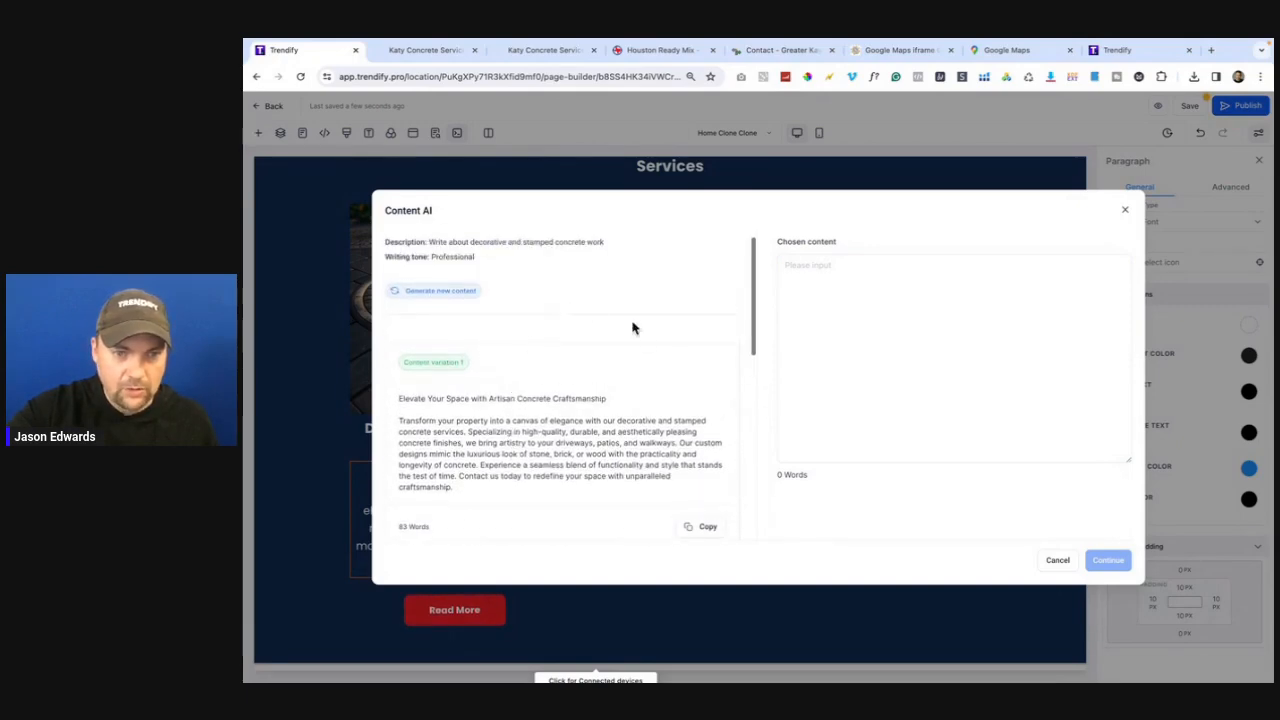
# - Regenerate the decorative and stamped concrete text with a custom length of 50 words
pyautogui.click(441, 290)
pyautogui.doubleClick(836, 441)
pyautogui.press('BackSpace')
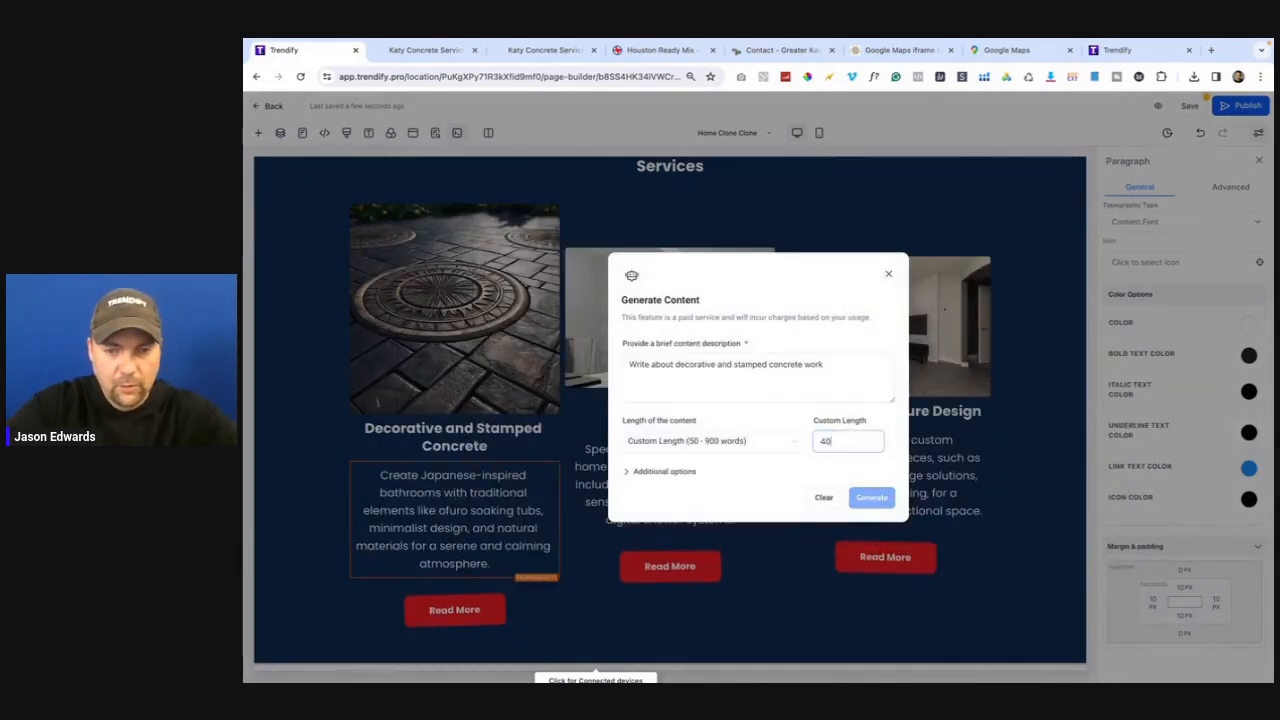
pyautogui.click(660, 471)
pyautogui.write('50')
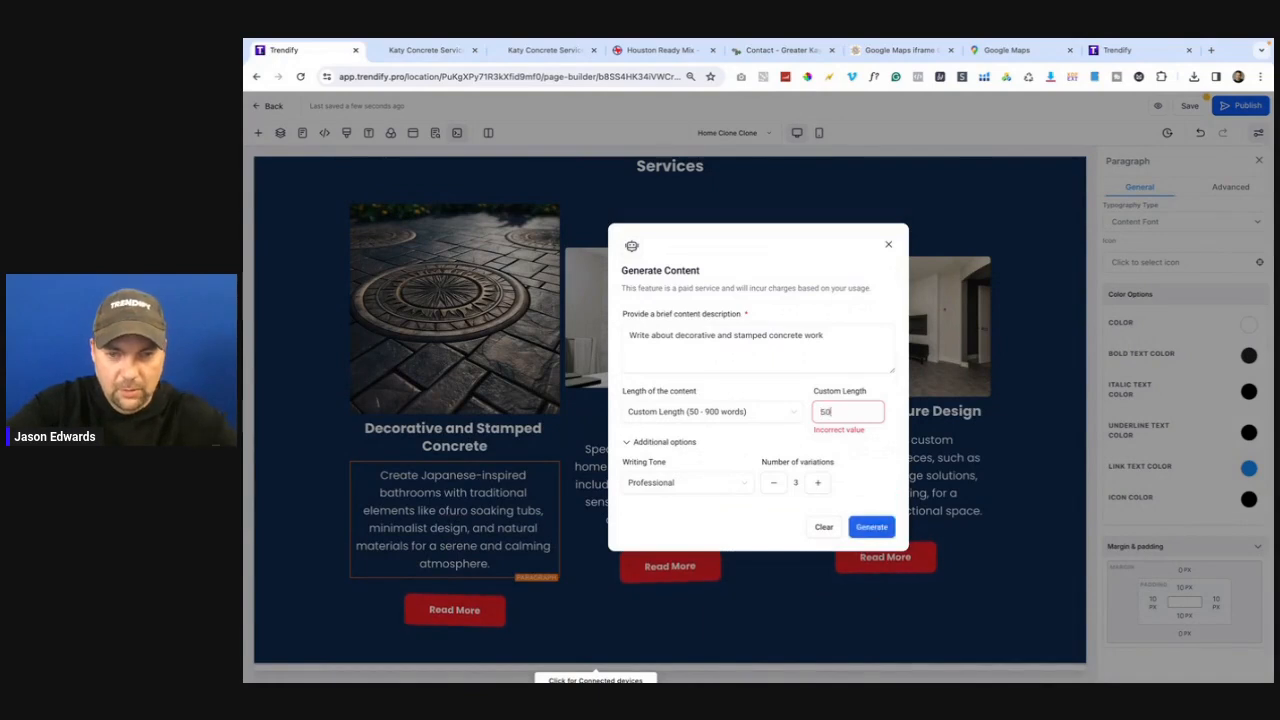
pyautogui.click(869, 445)
pyautogui.click(871, 498)
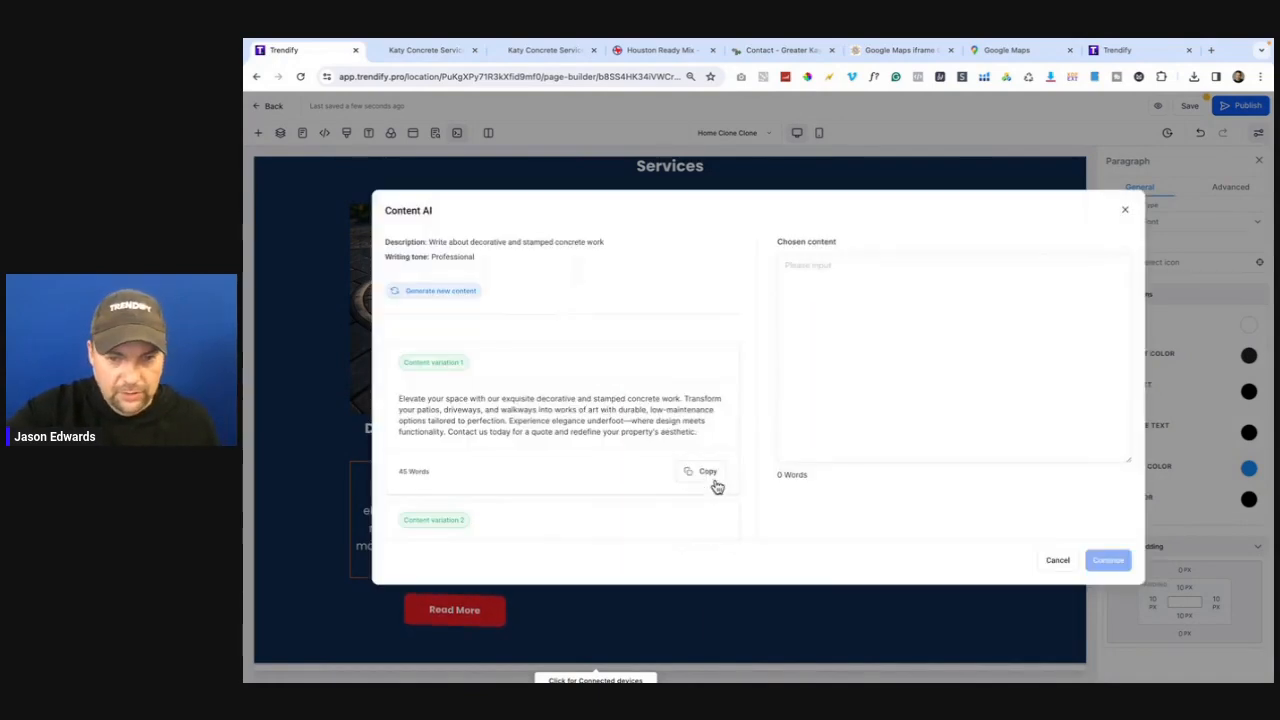
# - Insert content variation 1 as the first service's paragraph and check it in the Services section
pyautogui.click(705, 474)
pyautogui.click(1124, 566)
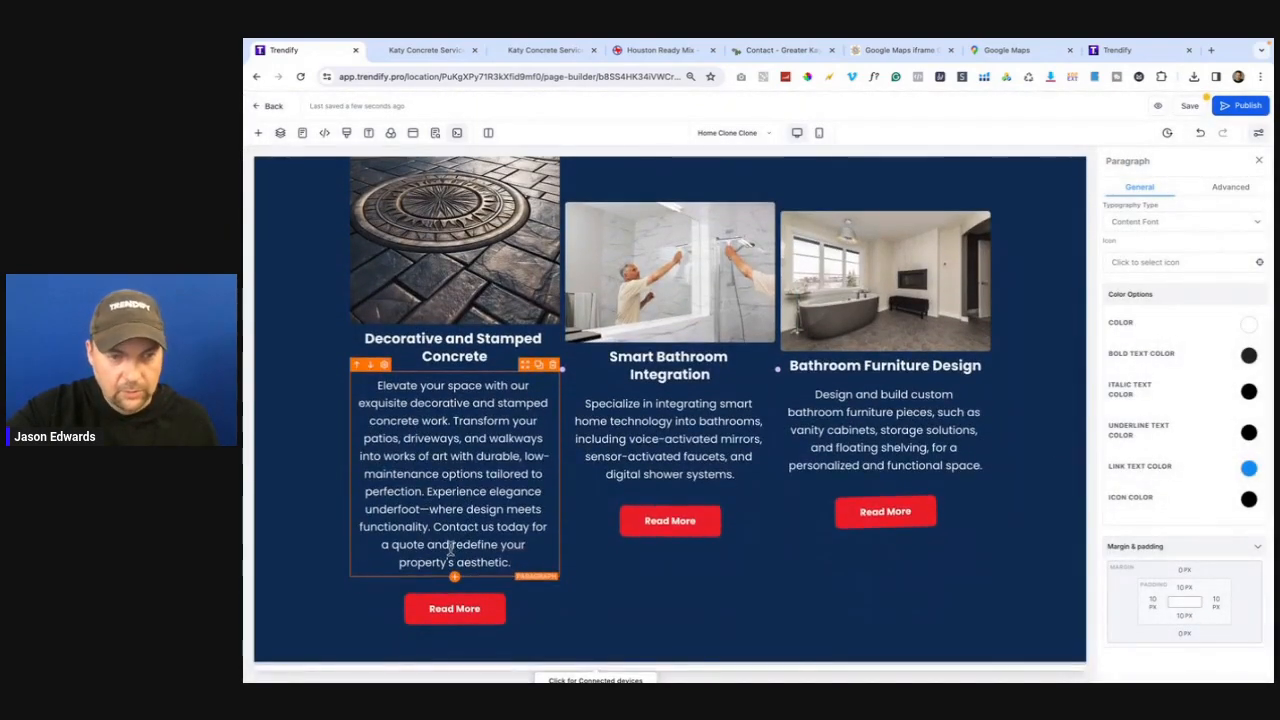
pyautogui.scroll(-2, 449, 549)
pyautogui.scroll(3, 449, 549)
# - Switch to Discord and close the enlarged medallion image to return to the ghlpro channel
pyautogui.moveTo(1160, 681)
pyautogui.hotkey('ctrl', 'Up')
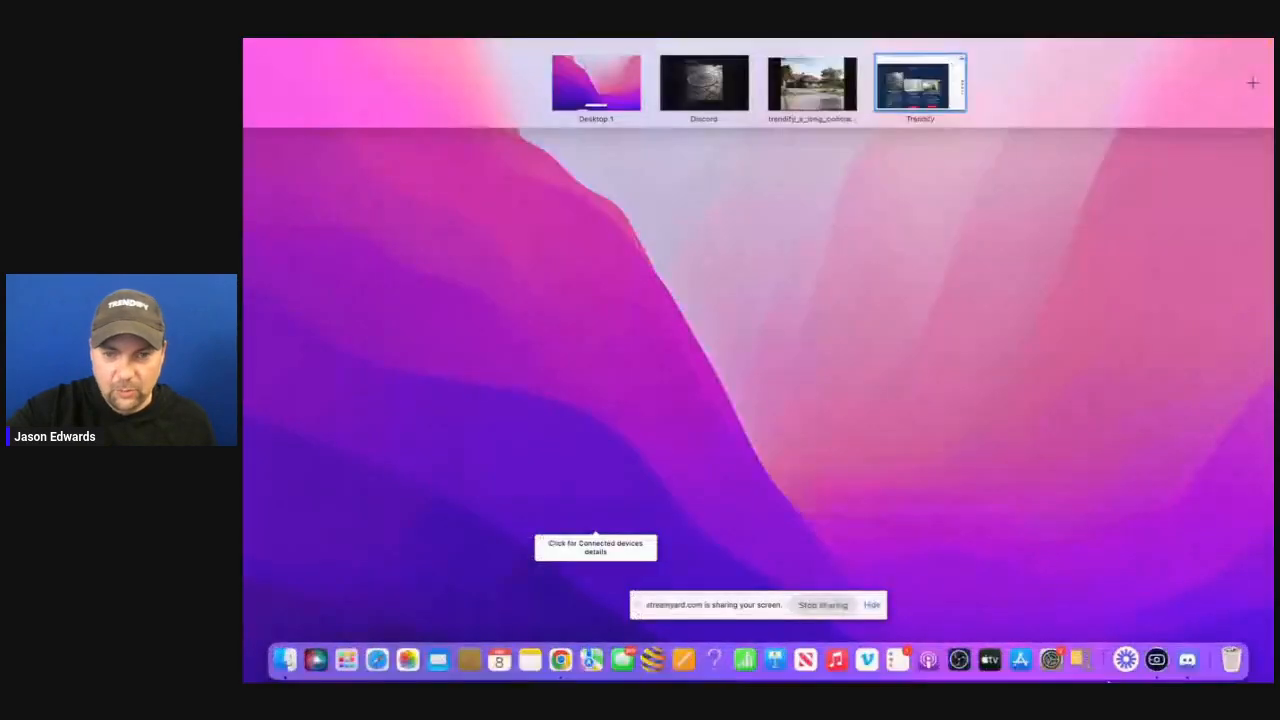
pyautogui.click(1188, 664)
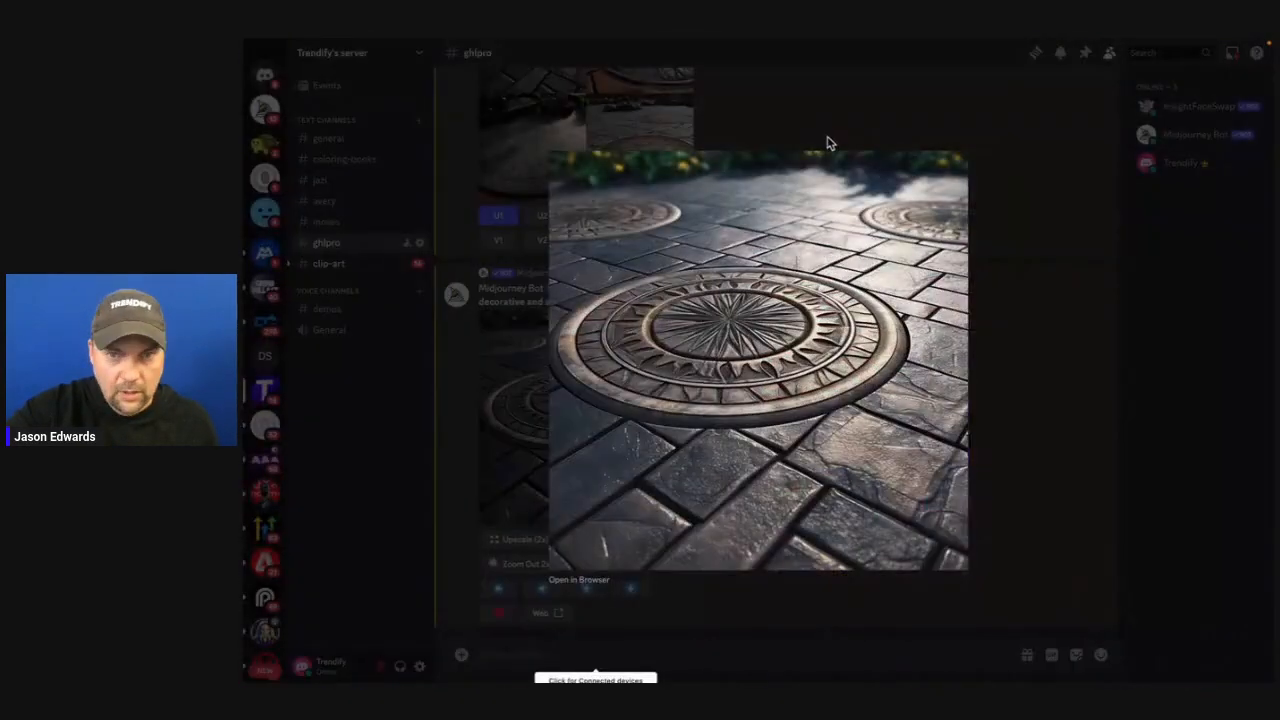
pyautogui.click(828, 138)
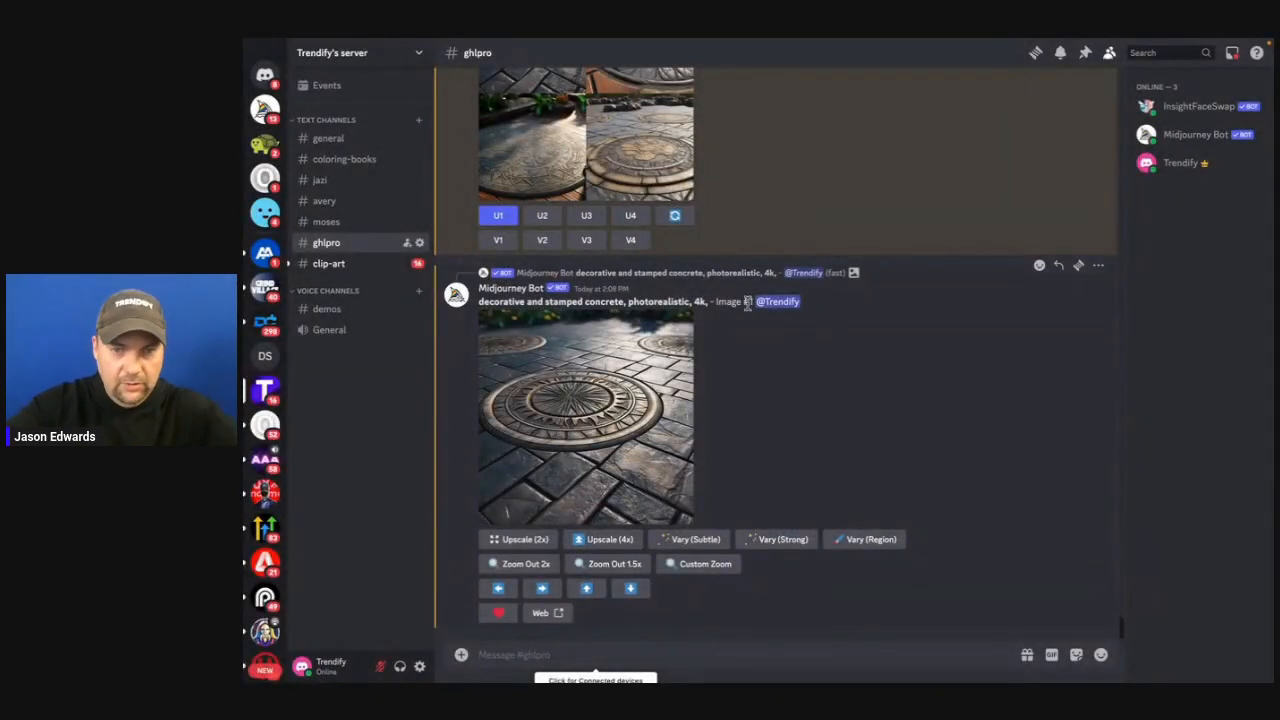
# - Generate Midjourney images with the prompt "decorative and stamped concrete, photorealistic, 4k --ar 3:2" and upscale the third result
pyautogui.moveTo(708, 303); pyautogui.dragTo(480, 302)
pyautogui.click(528, 657)
pyautogui.write('/imagine')
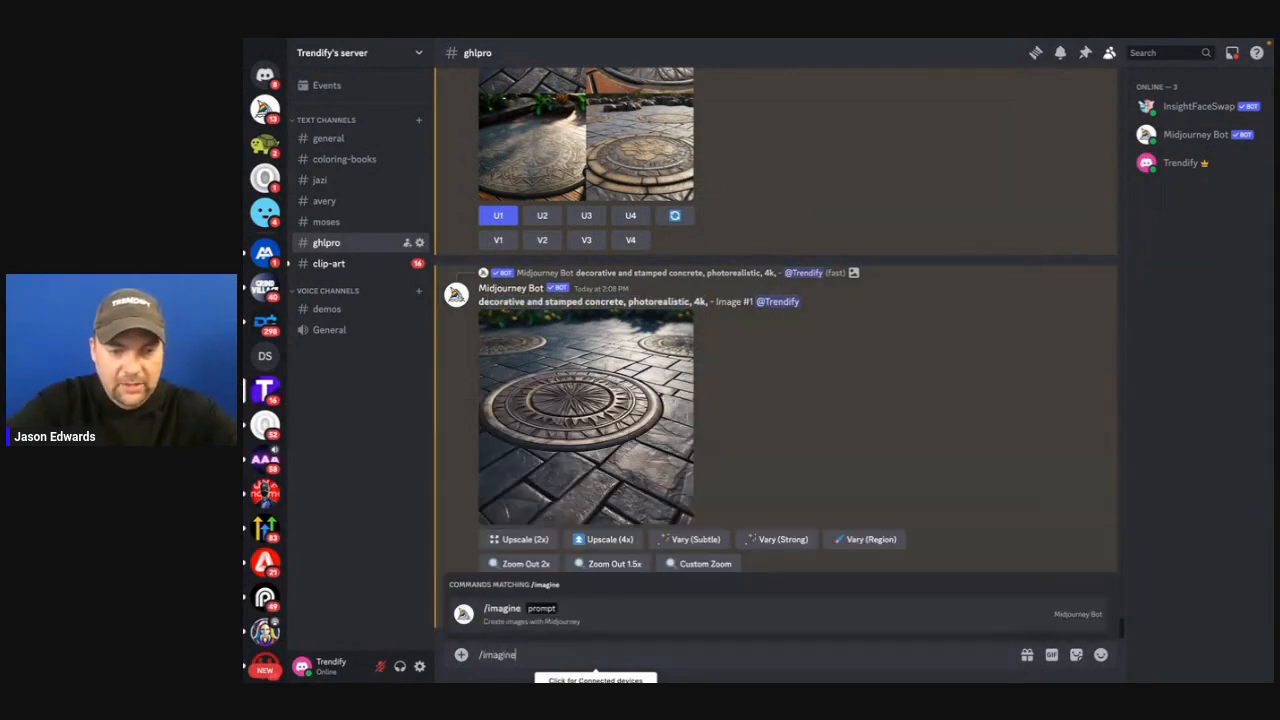
pyautogui.press('Tab')
pyautogui.hotkey('ctrl', 'v')
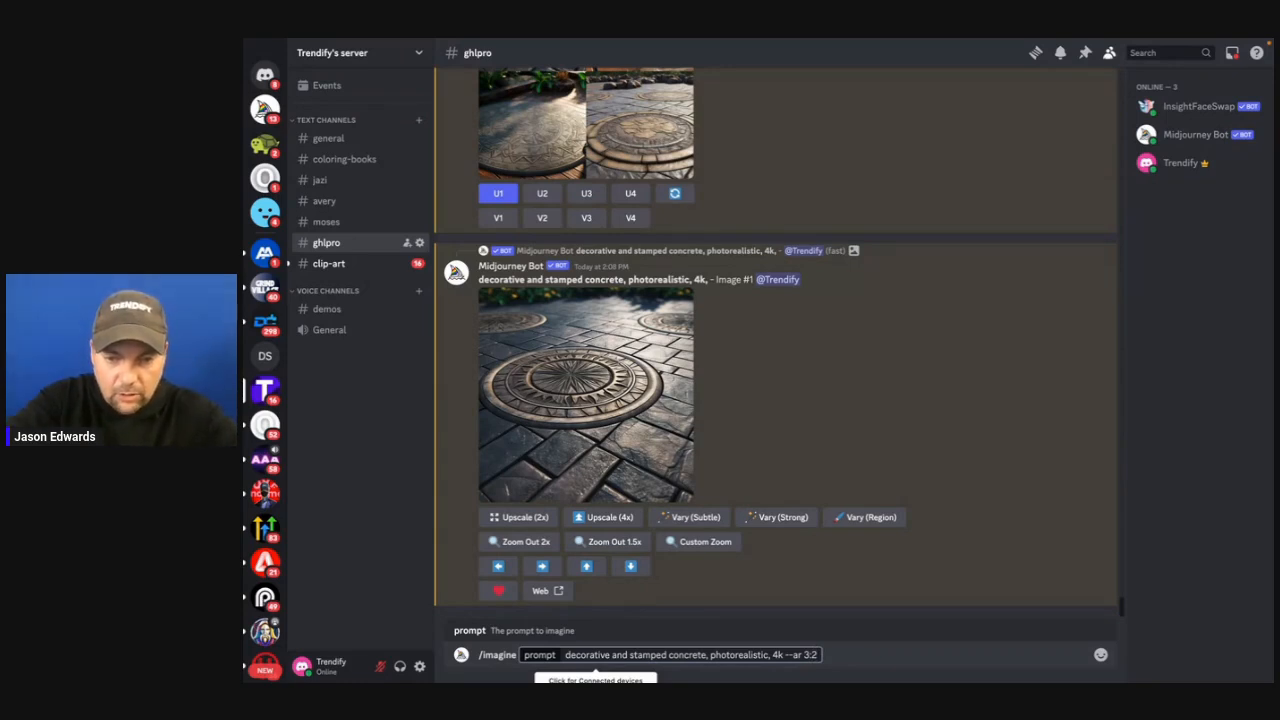
pyautogui.press('Return')
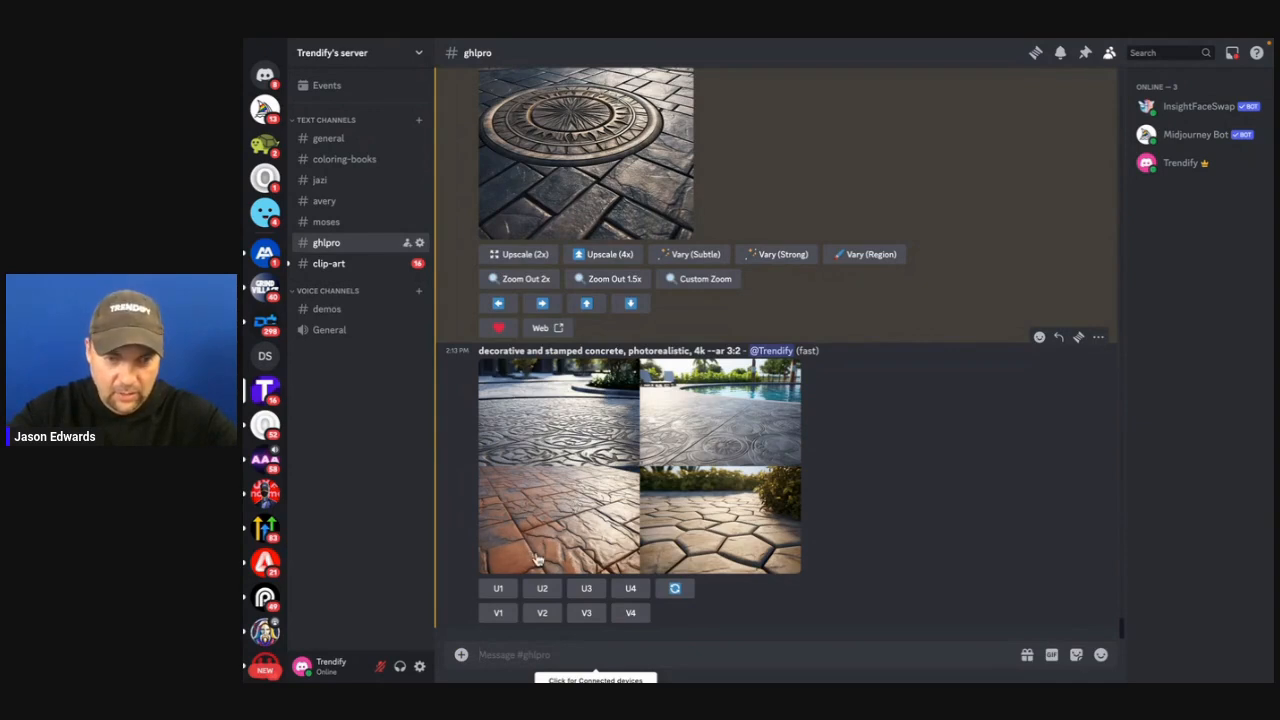
pyautogui.click(586, 592)
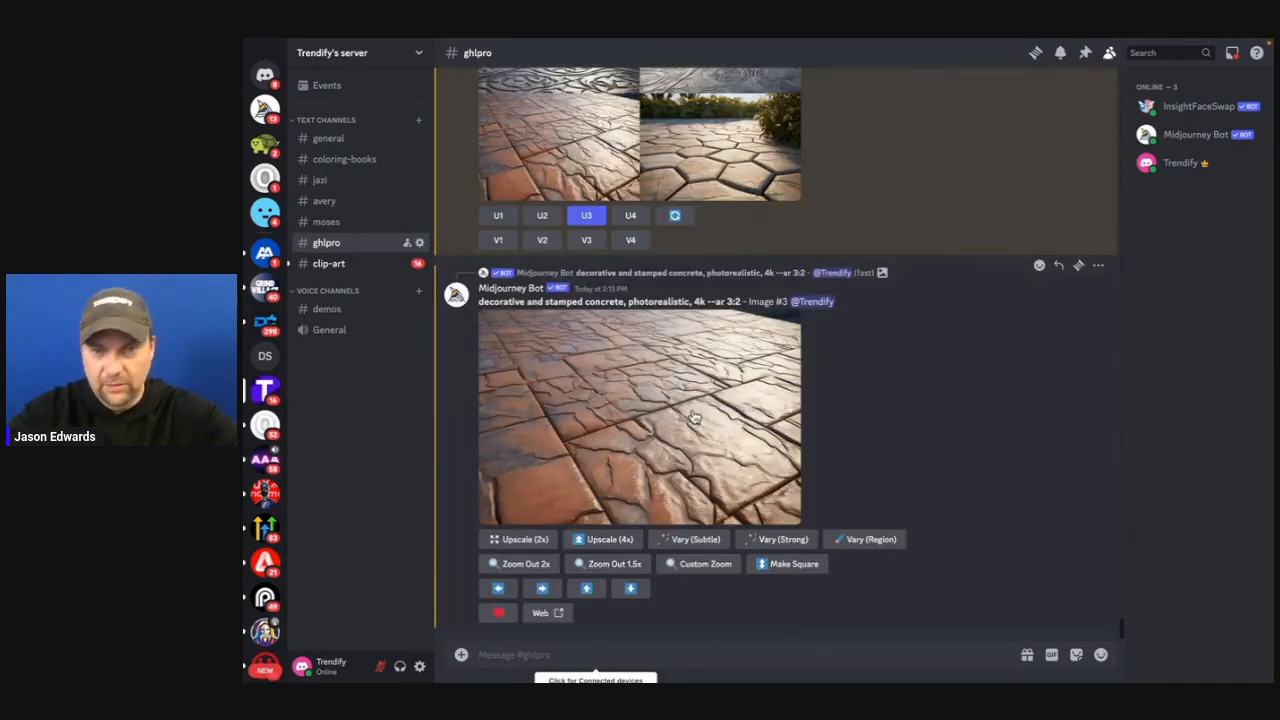
# - Switch to the Trendify page builder and review the whole Katy Concrete page, from header and Services to FAQs and footer
pyautogui.hotkey('ctrl', 'Up')
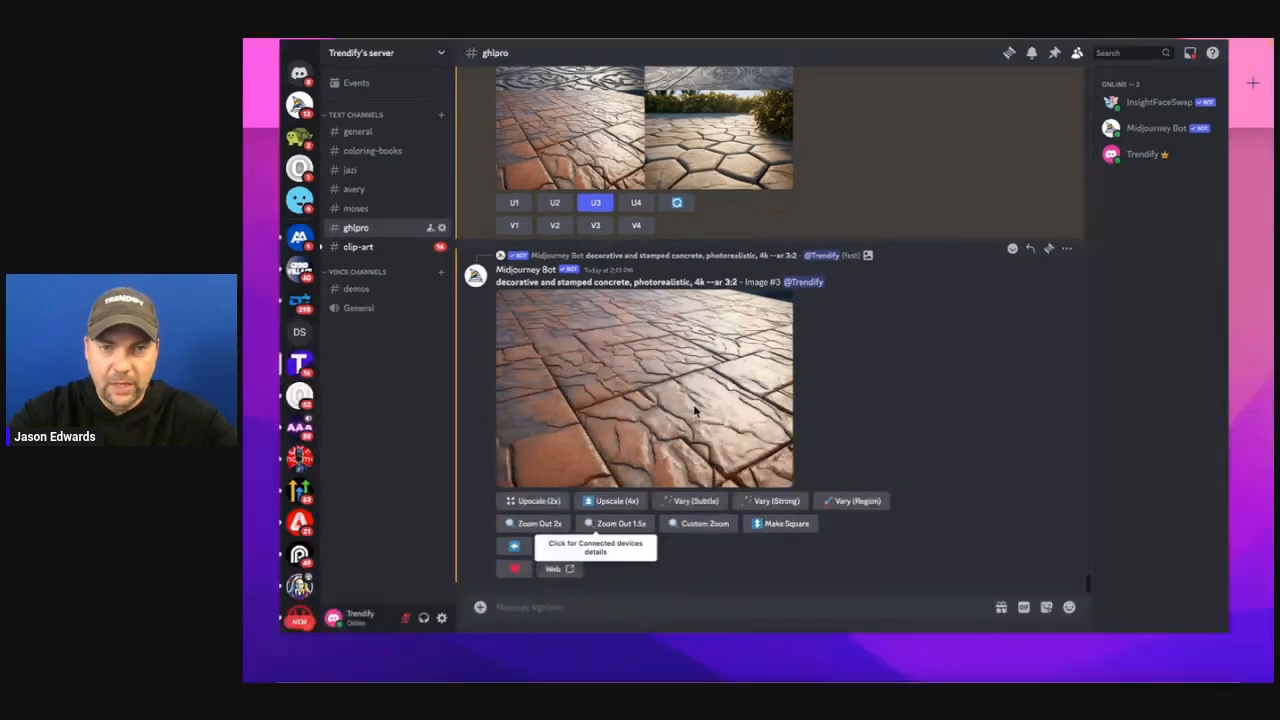
pyautogui.click(903, 108)
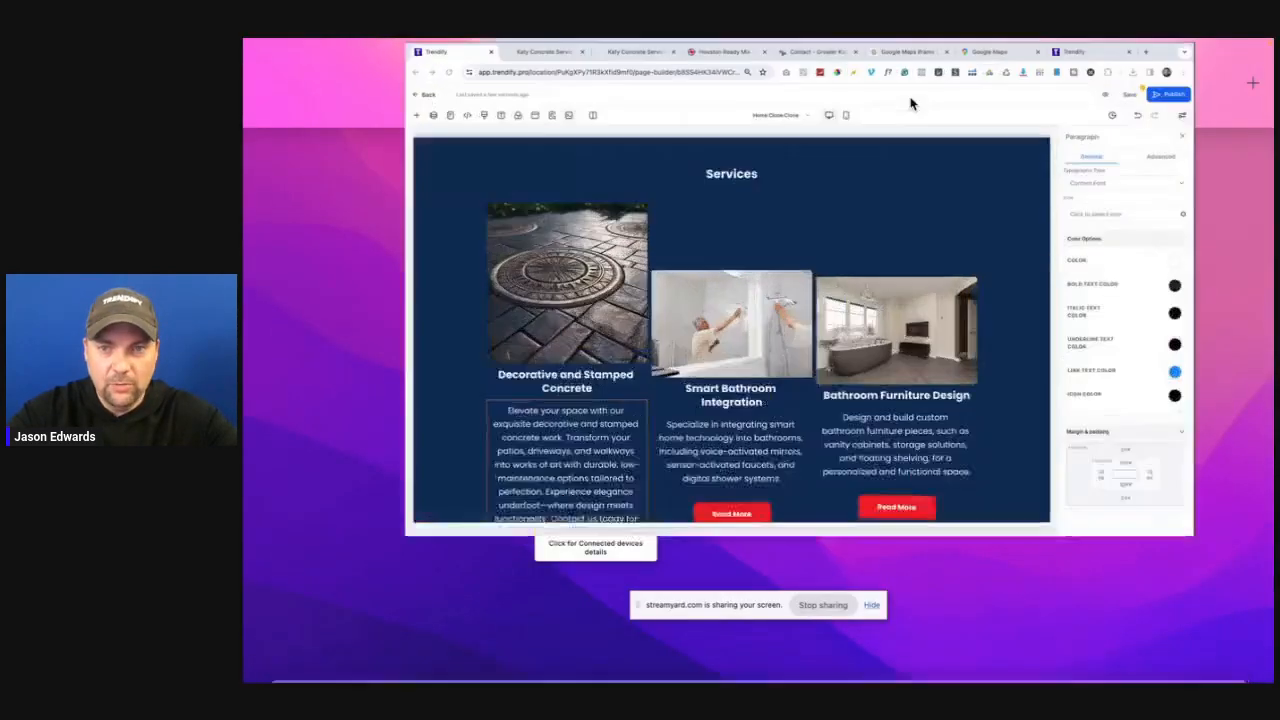
pyautogui.scroll(3, 856, 284)
pyautogui.scroll(5, 856, 284)
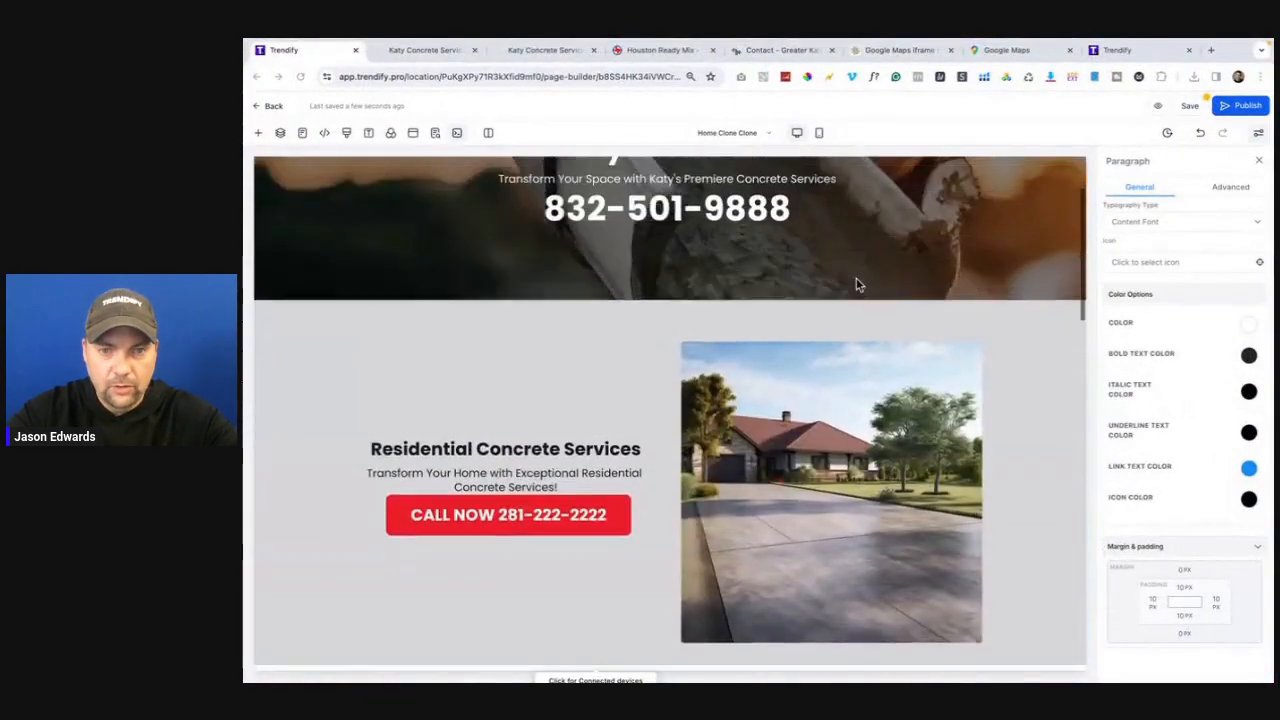
pyautogui.scroll(-6, 856, 283)
pyautogui.scroll(-10, 856, 282)
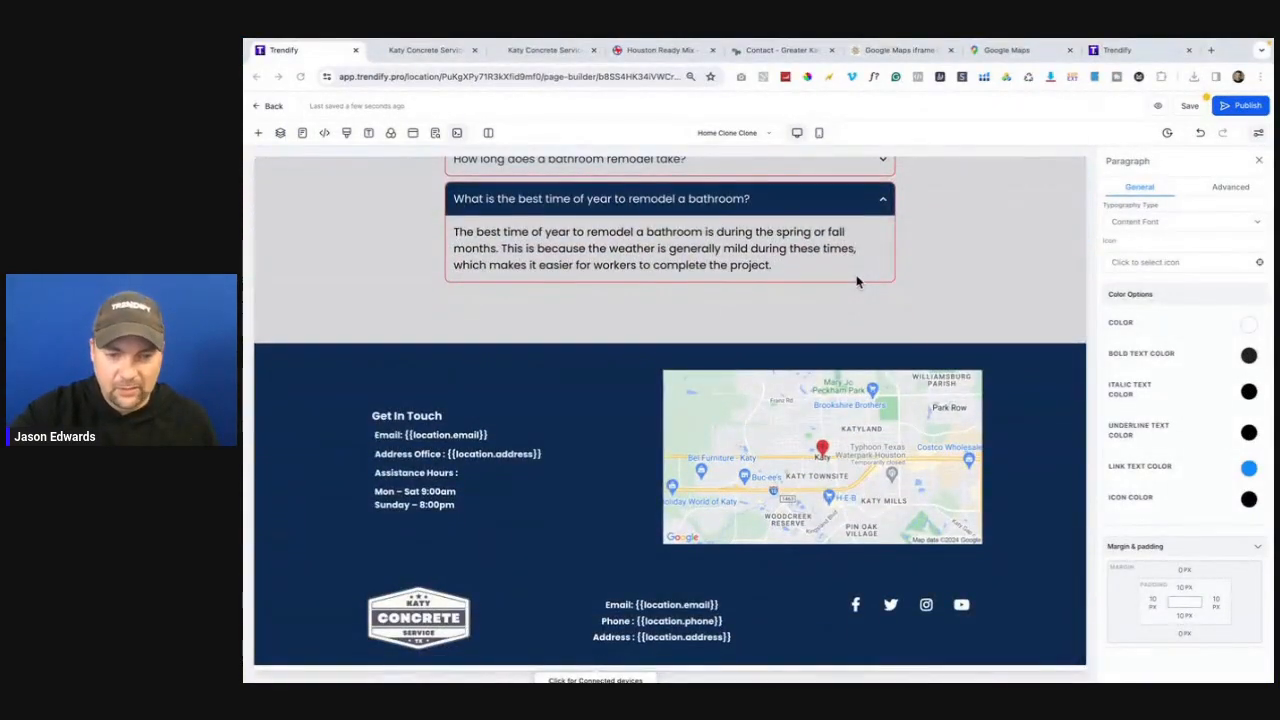
pyautogui.scroll(15, 856, 282)
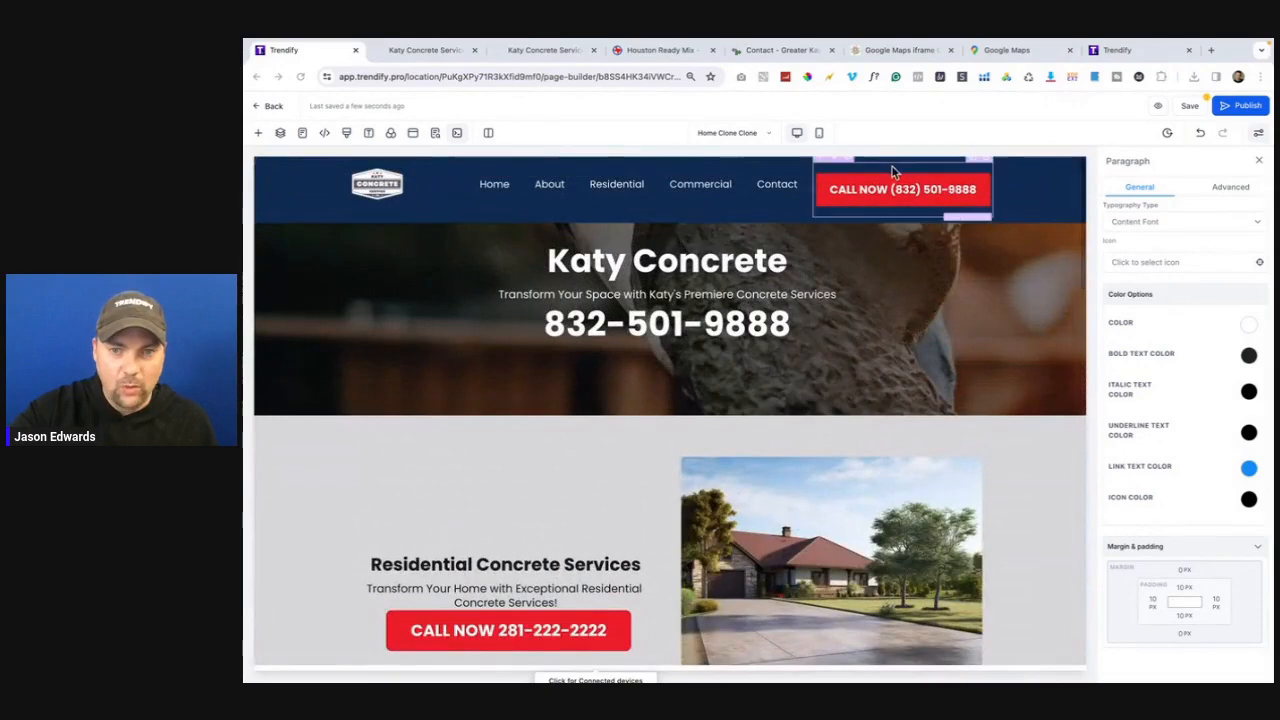
pyautogui.scroll(-1, 827, 440)
pyautogui.scroll(-4, 827, 444)
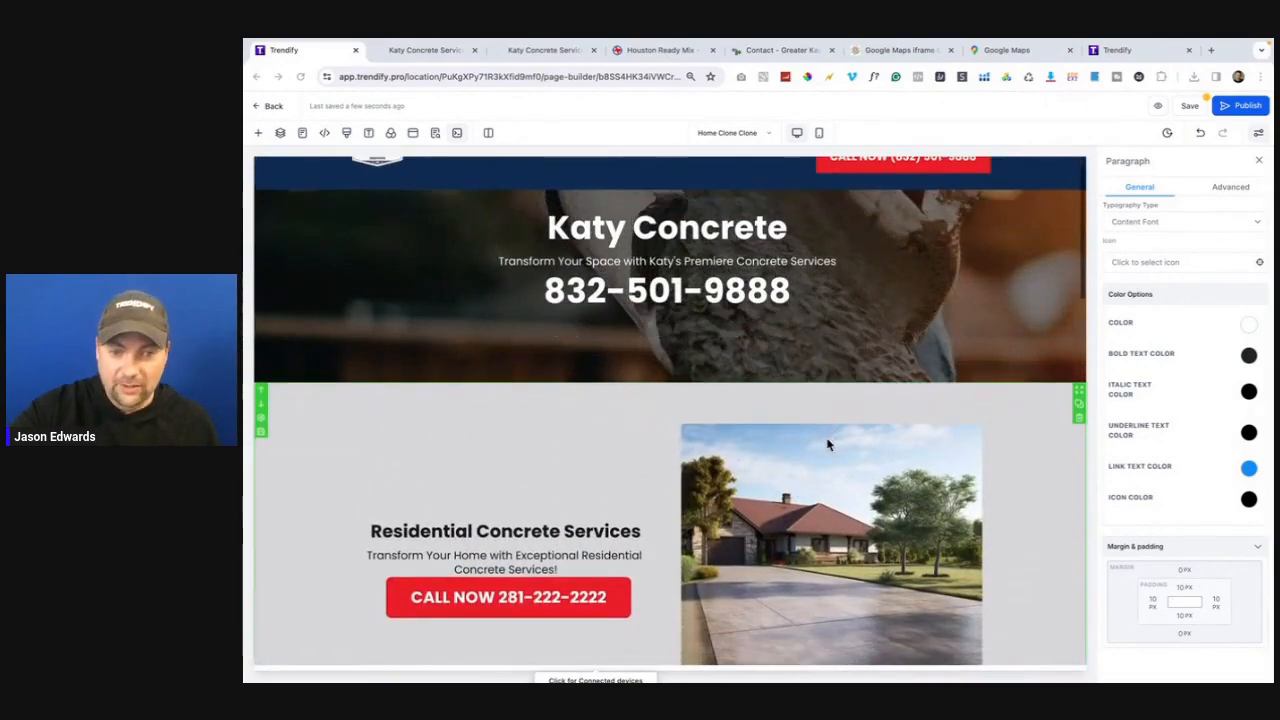
pyautogui.scroll(-8, 658, 448)
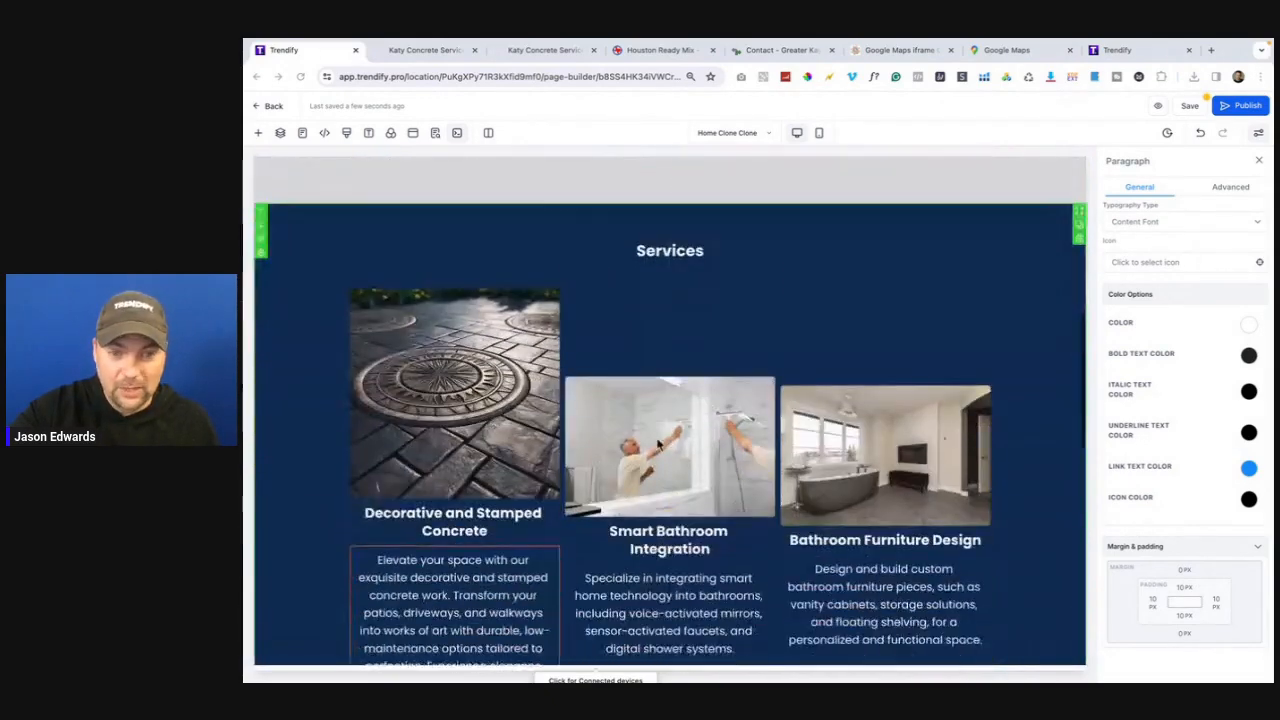
pyautogui.scroll(-3, 565, 522)
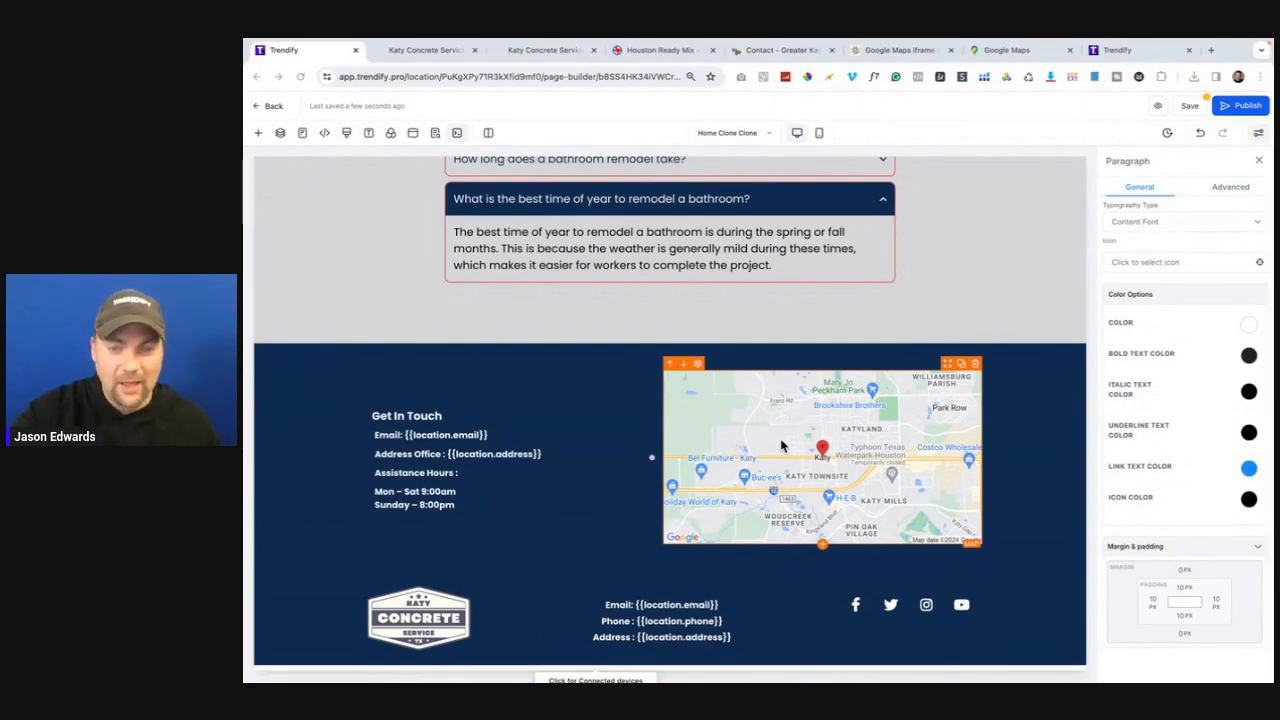
pyautogui.scroll(20, 782, 446)
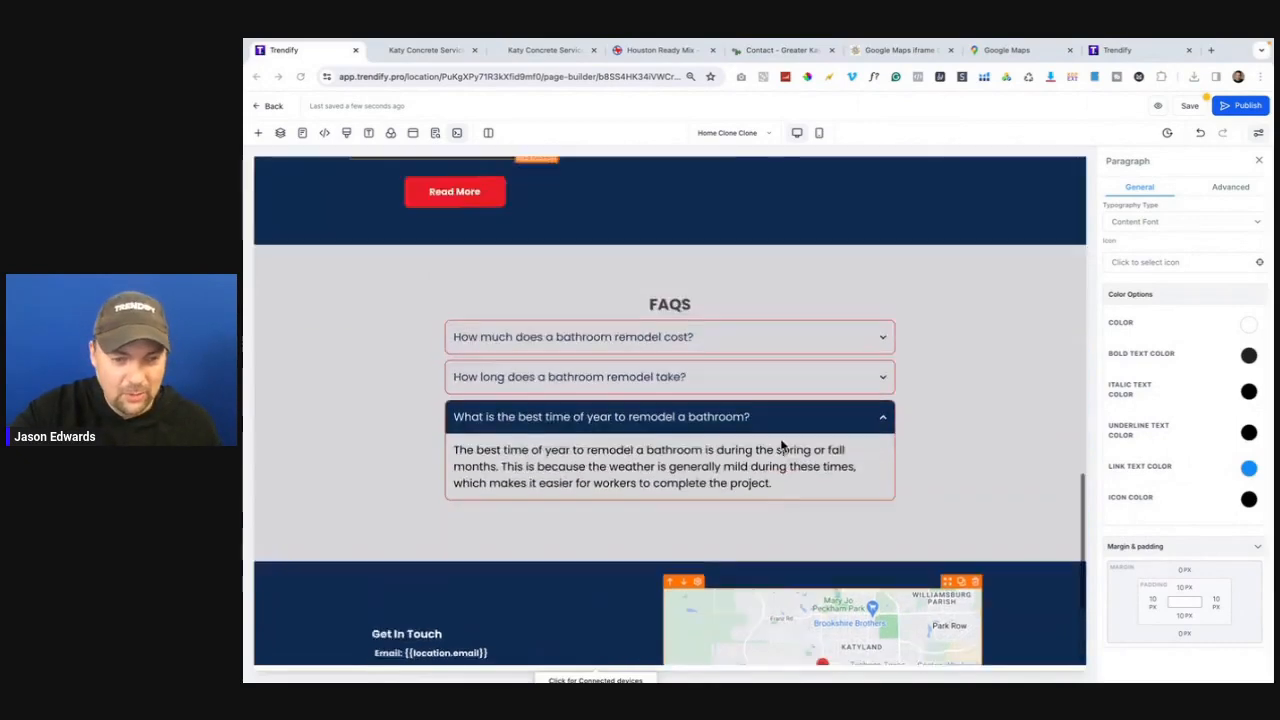
pyautogui.scroll(-20, 782, 446)
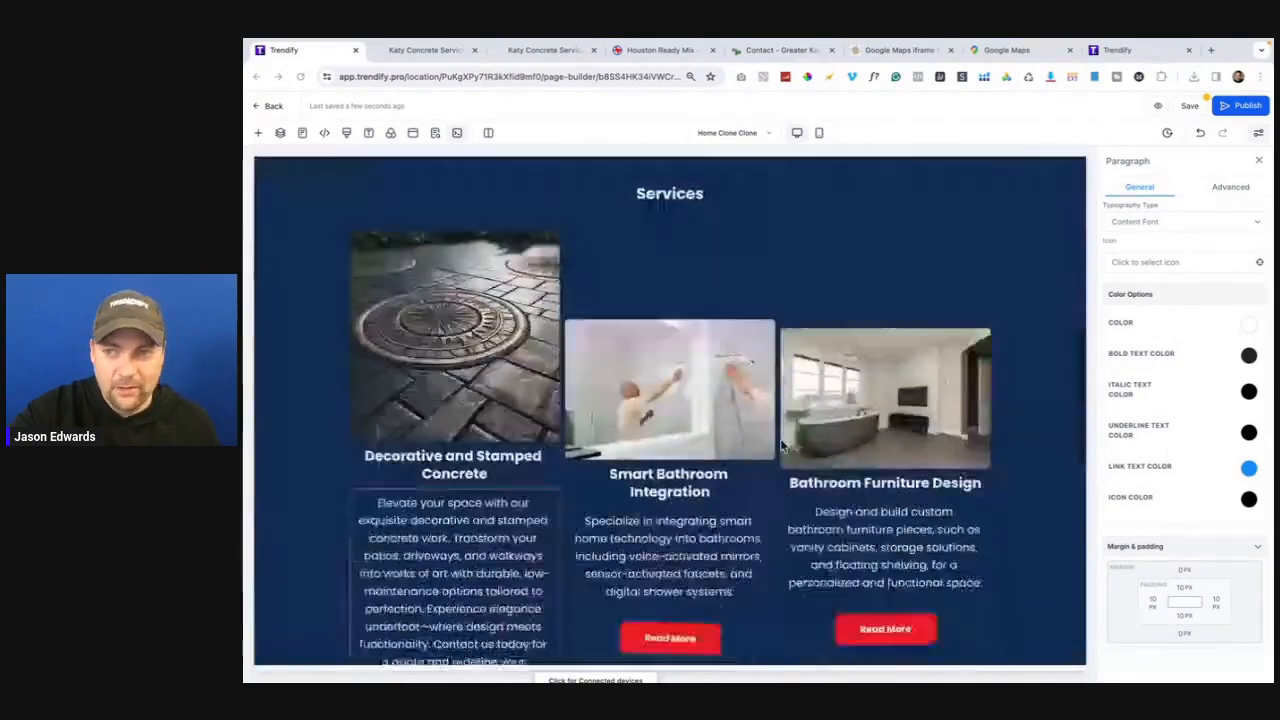
pyautogui.scroll(20, 782, 446)
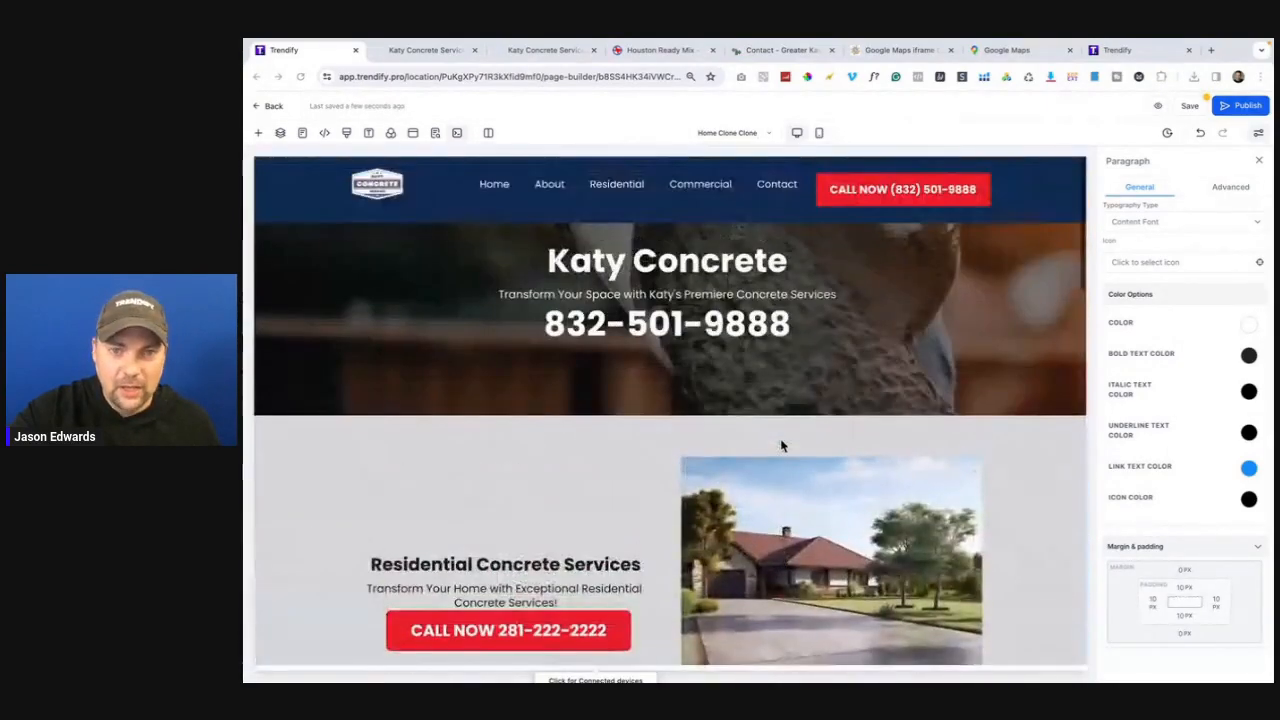